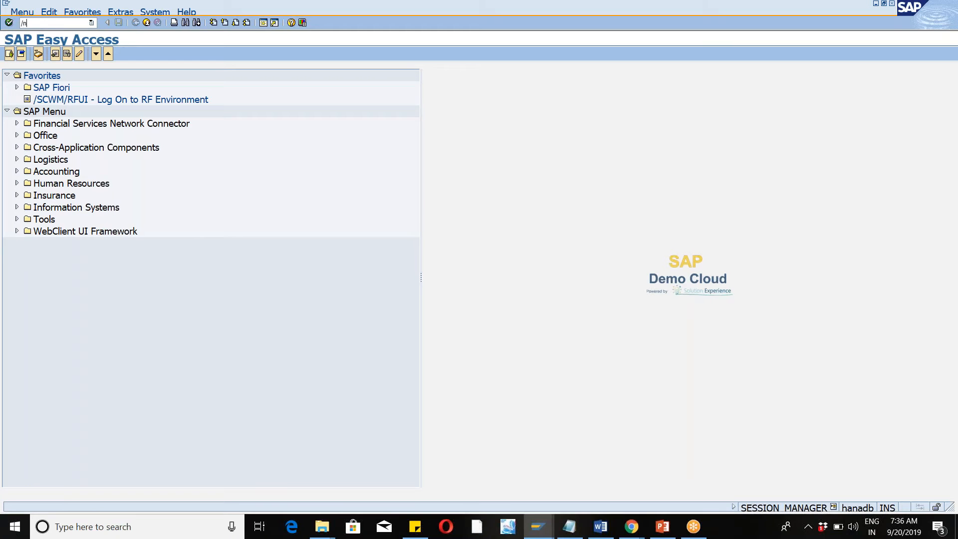
Open the physical inventory document creation transaction /n/SCWM/PI_CREATE.
type("/pi_create")
key("Return")
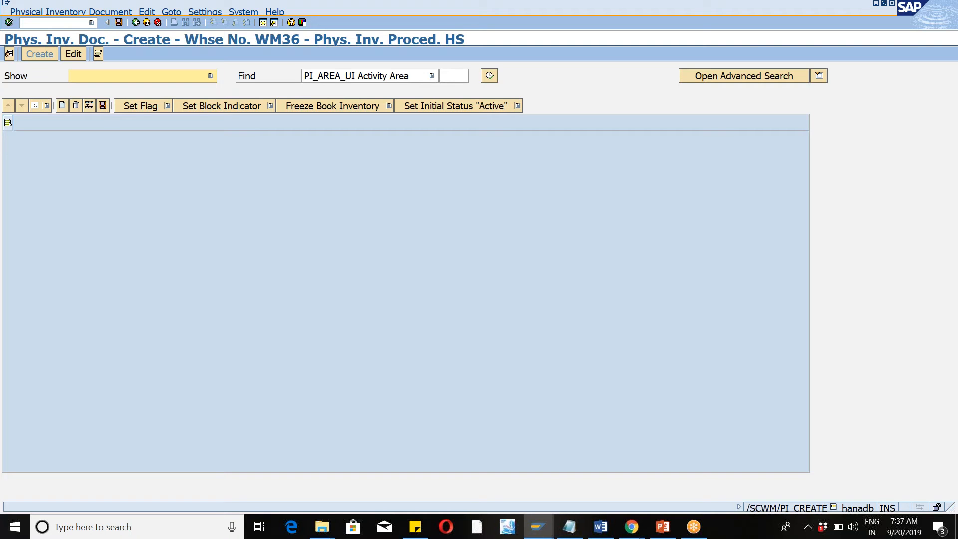
Set the default values to warehouse number WM46 and physical inventory procedure HS, picking the procedure from its value list.
left_click(9, 54)
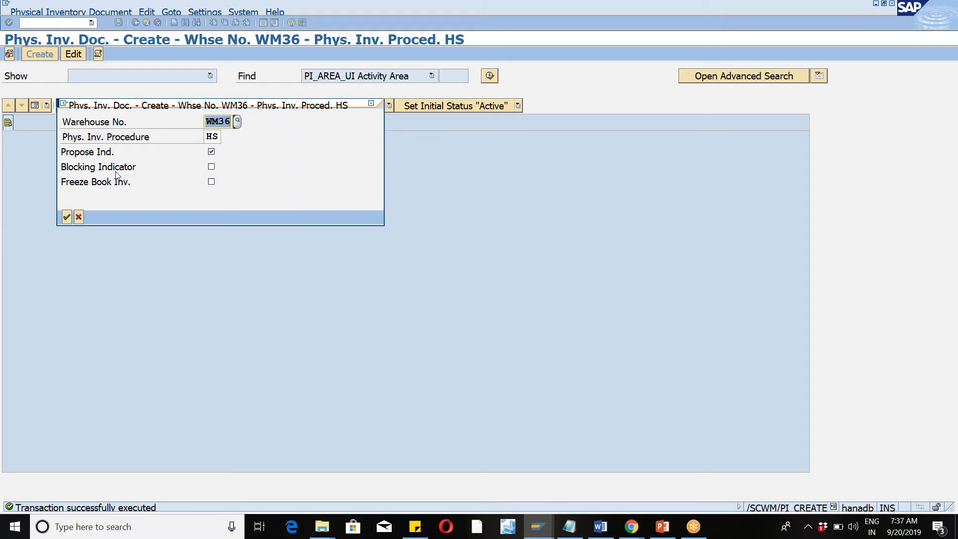
type("wm46")
key("Tab")
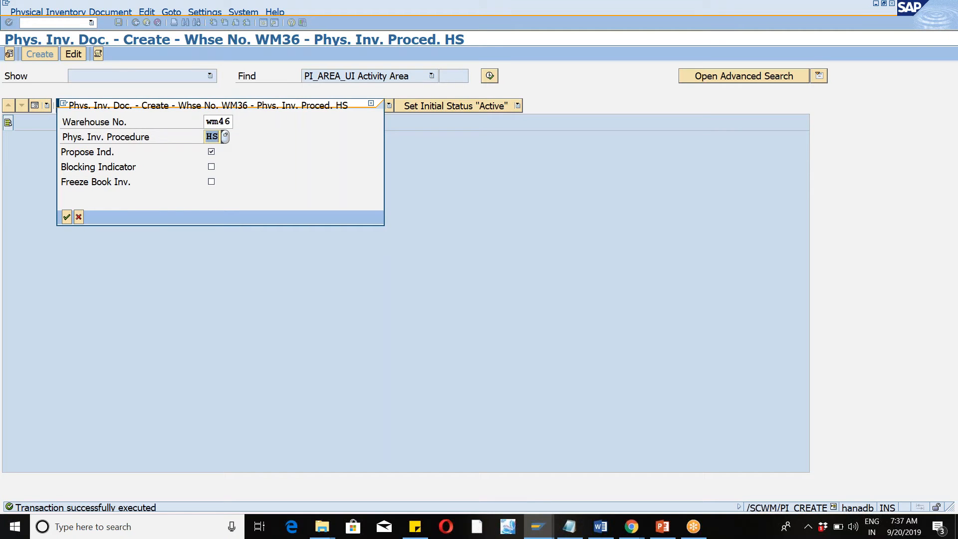
key("F4")
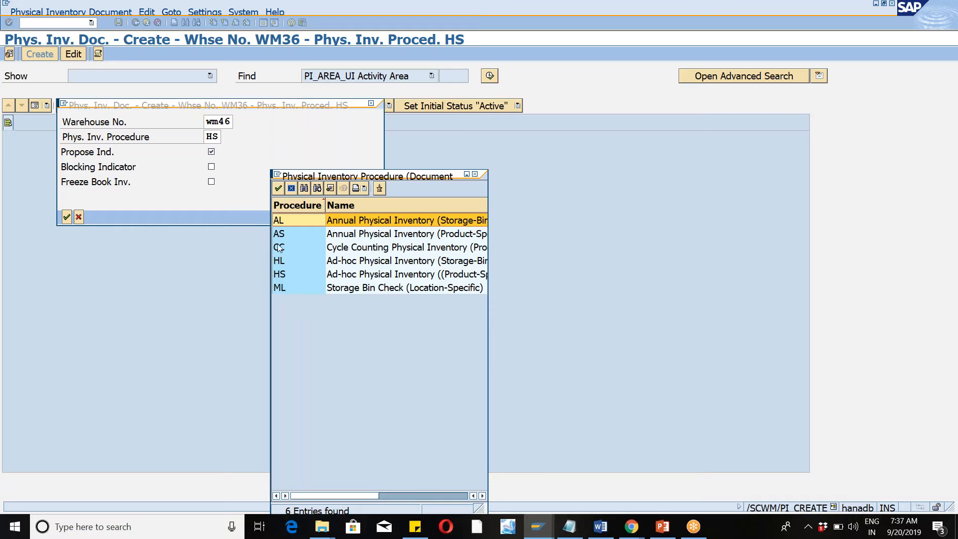
double_click(291, 274)
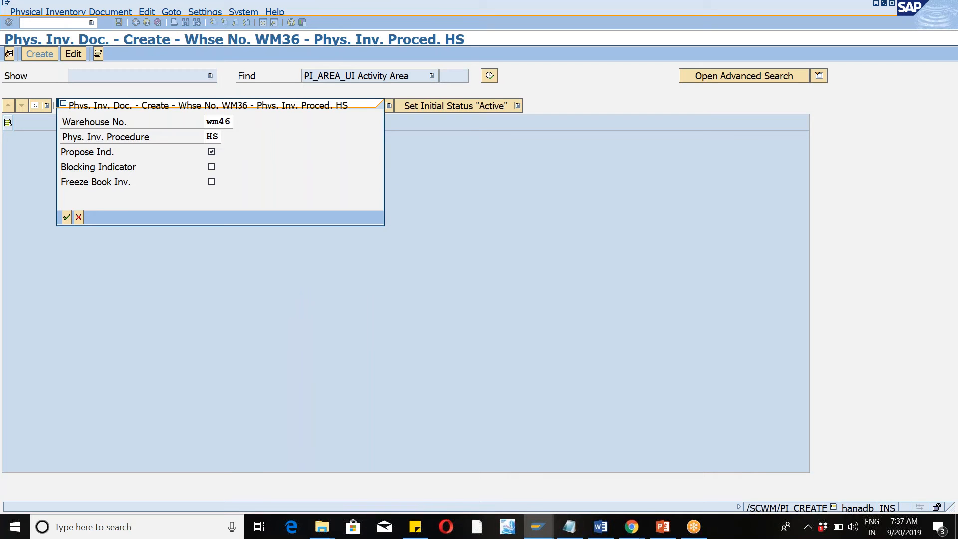
left_click(65, 220)
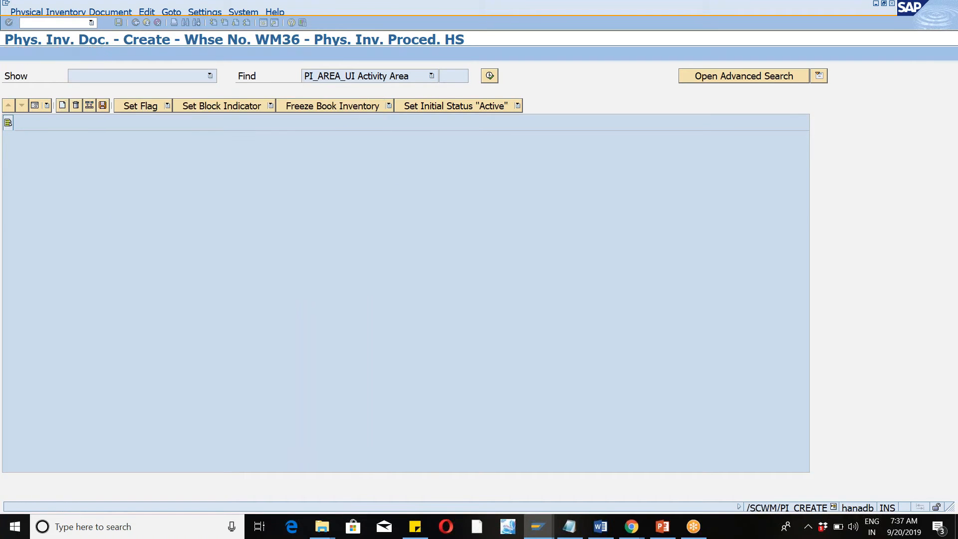
Find the physical inventory items by product WM46-MAT and select the row for storage bin HIGH-01-01-A.
left_click(430, 75)
left_click(403, 104)
type("wm46-mat")
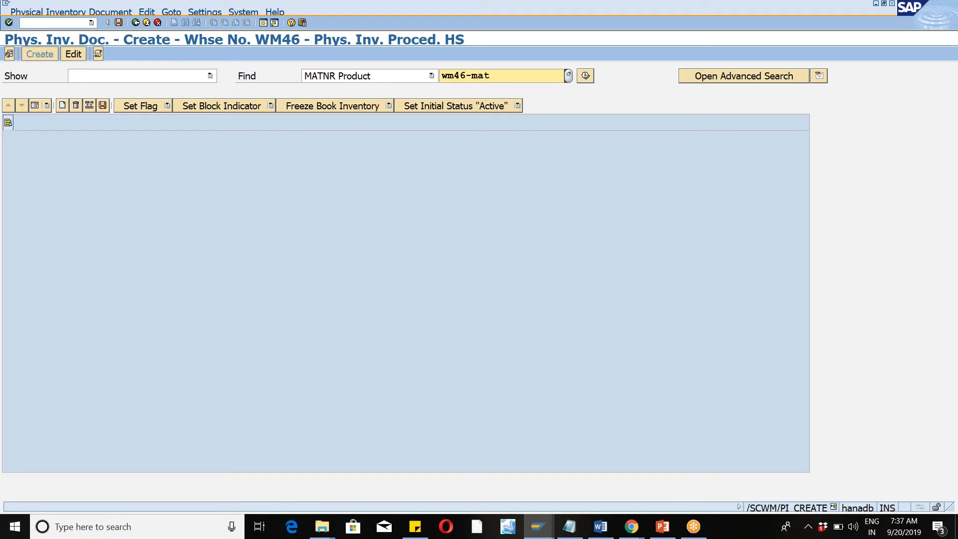
left_click(585, 76)
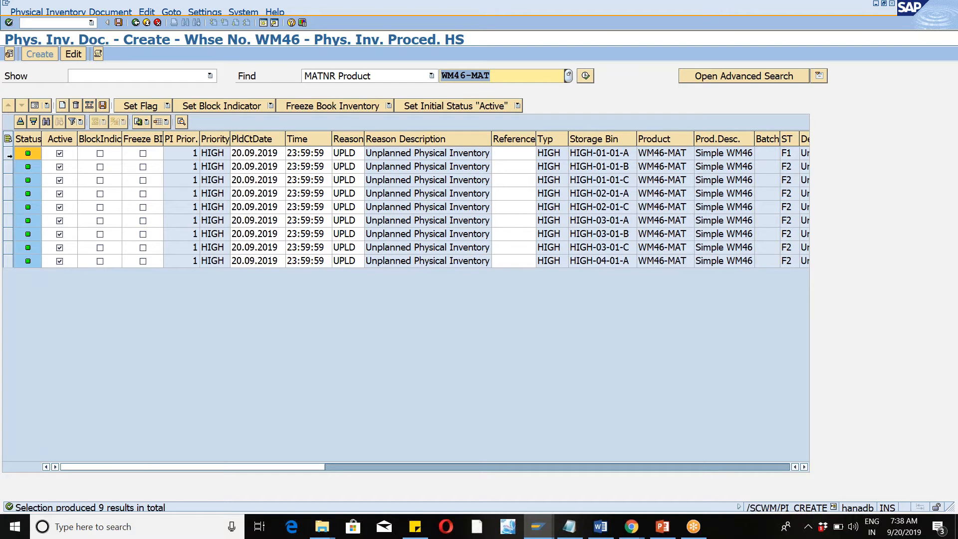
left_click(10, 154)
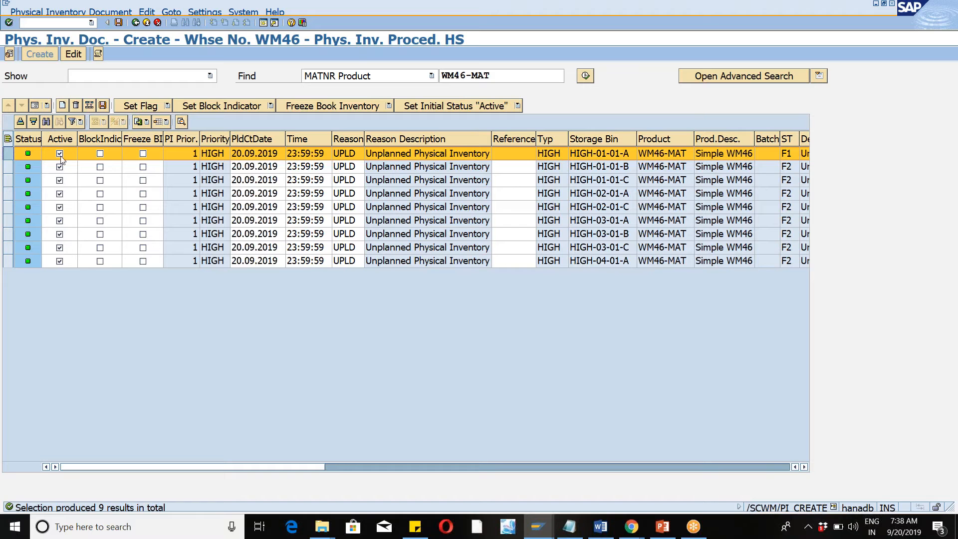
Start the SPRO transaction in a new session and display the SAP Reference IMG.
left_click(265, 24)
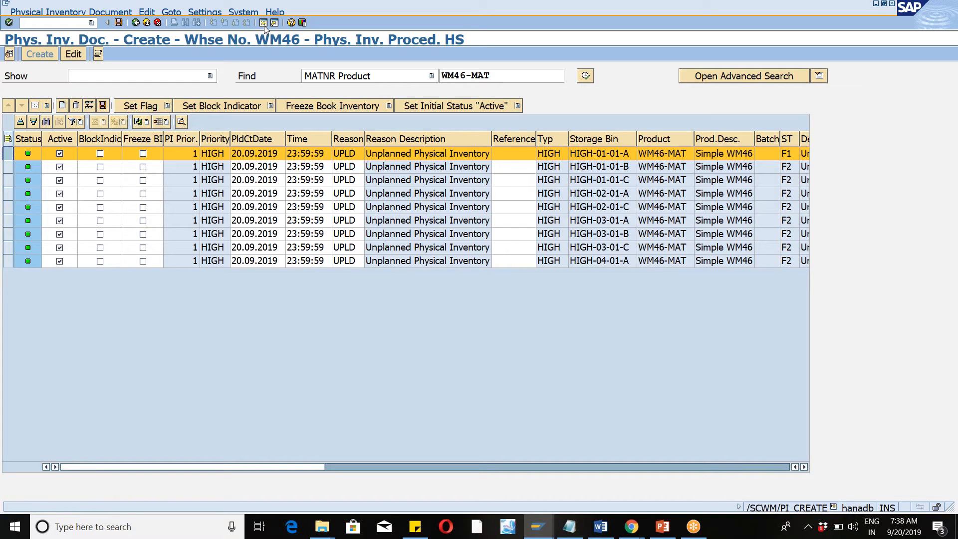
type("spro")
key("Return")
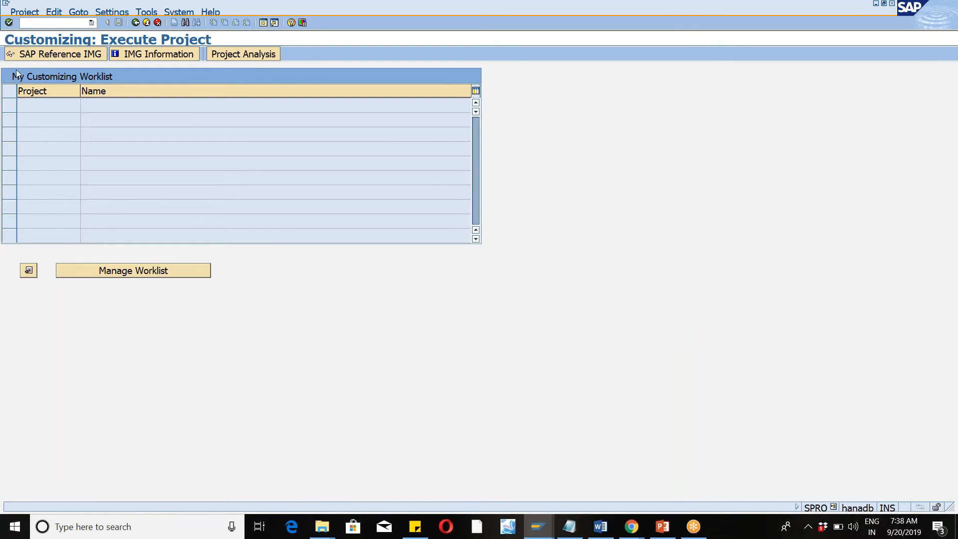
left_click(30, 55)
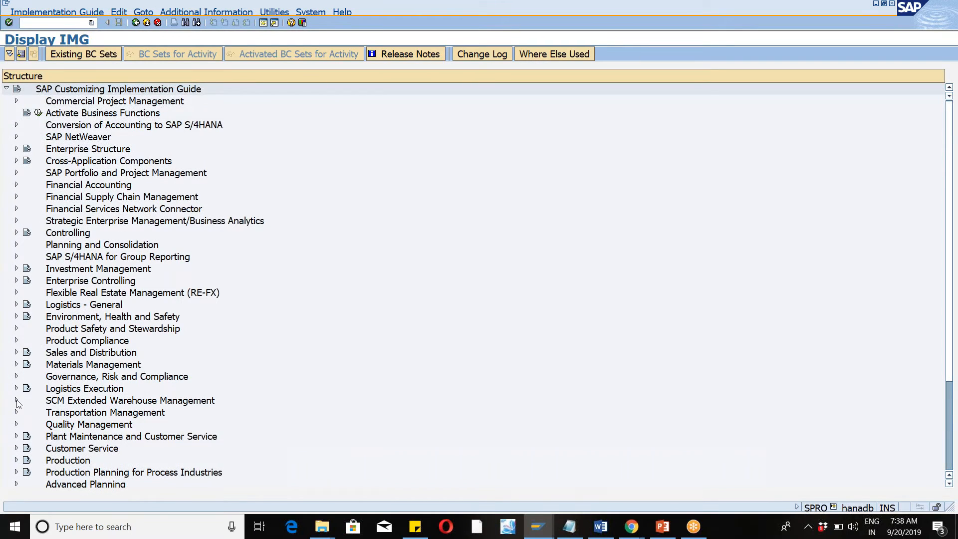
Expand the IMG structure through SCM Extended Warehouse Management, Extended Warehouse Management and Internal Warehouse Processes to Physical Inventory.
left_click(16, 400)
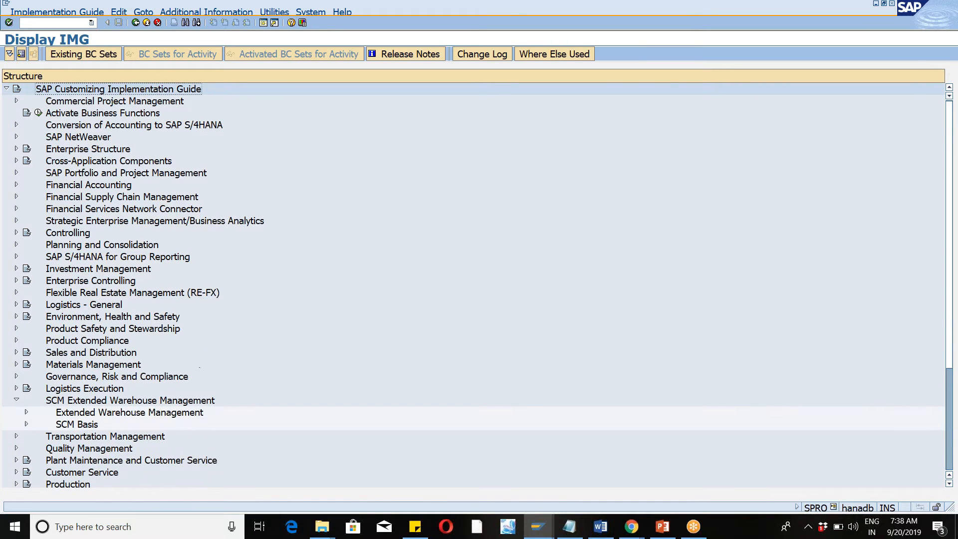
left_click(27, 413)
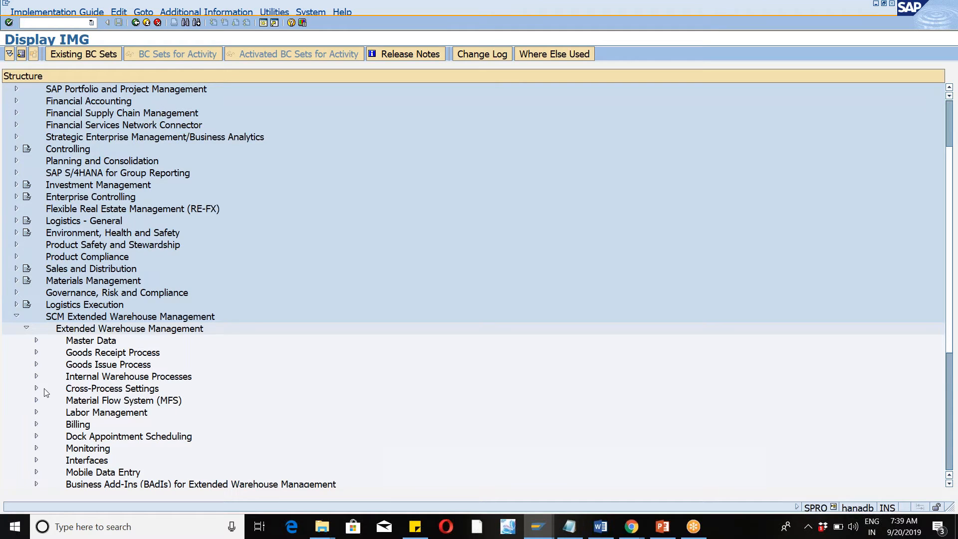
left_click(36, 376)
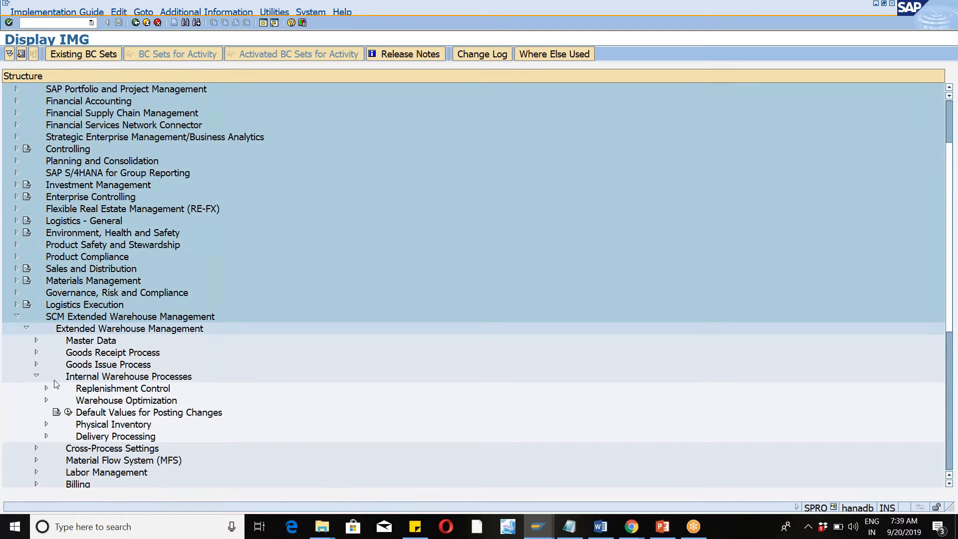
left_click(46, 425)
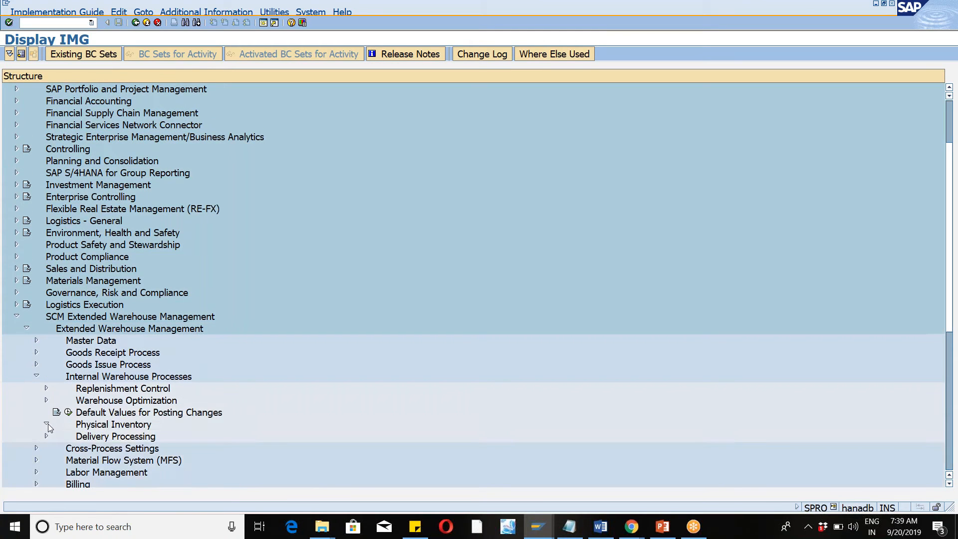
left_click(942, 29)
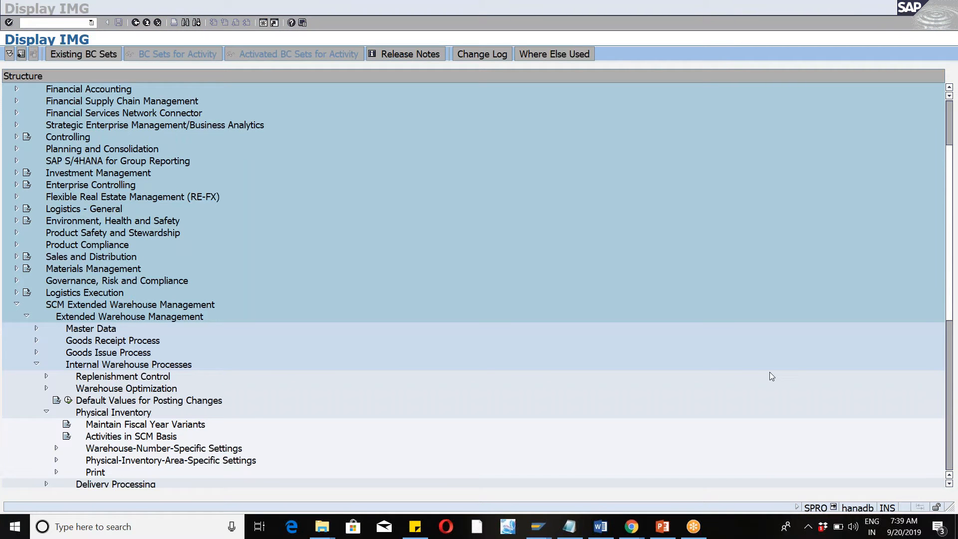
left_click_drag(953, 297, 954, 336)
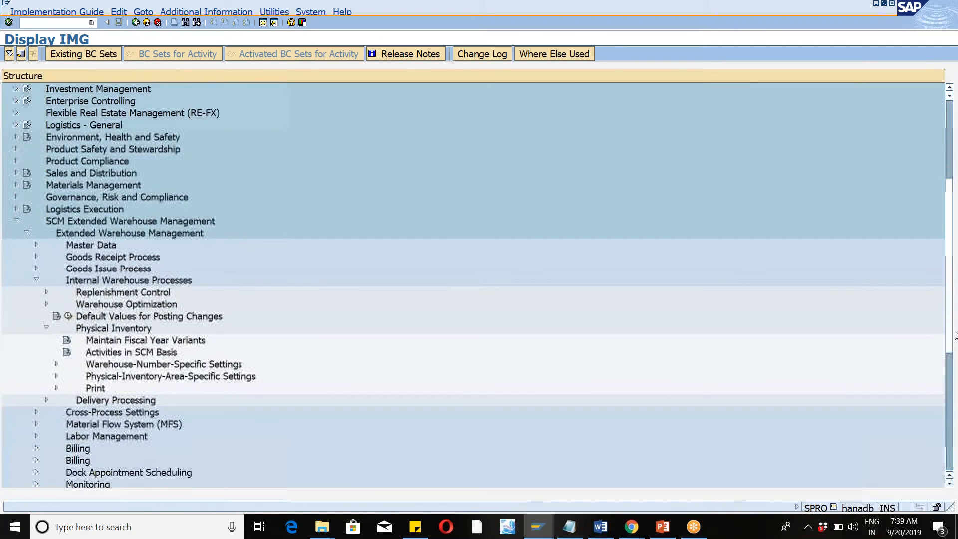
Look up area 46WM in Define Physical Inventory Area under Physical-Inventory-Area-Specific Settings, and return to the IMG.
left_click(55, 377)
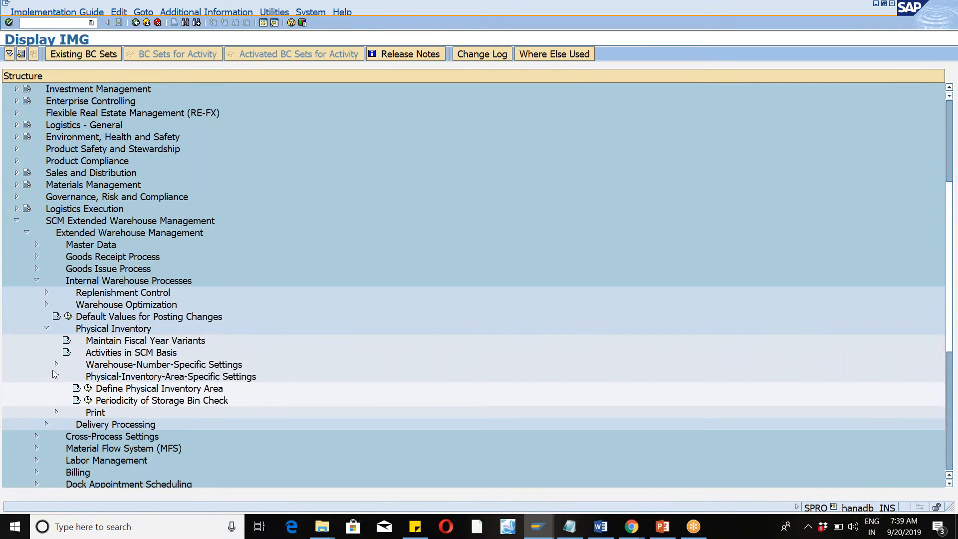
left_click(89, 388)
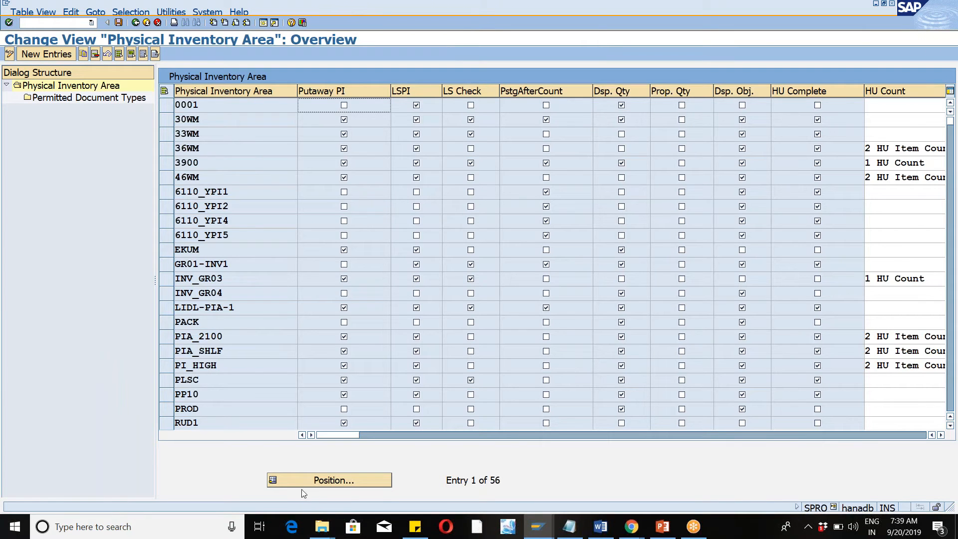
left_click(306, 482)
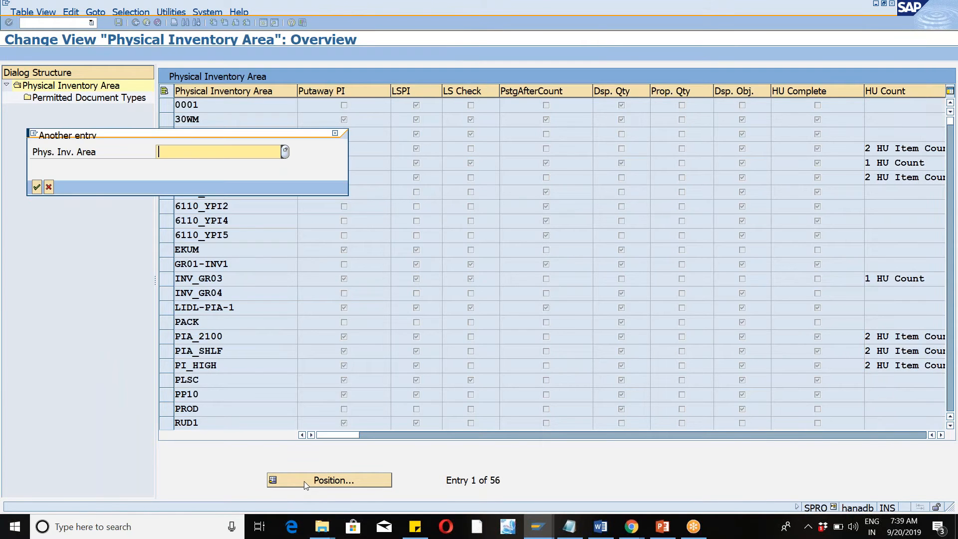
type("46wm")
key("Return")
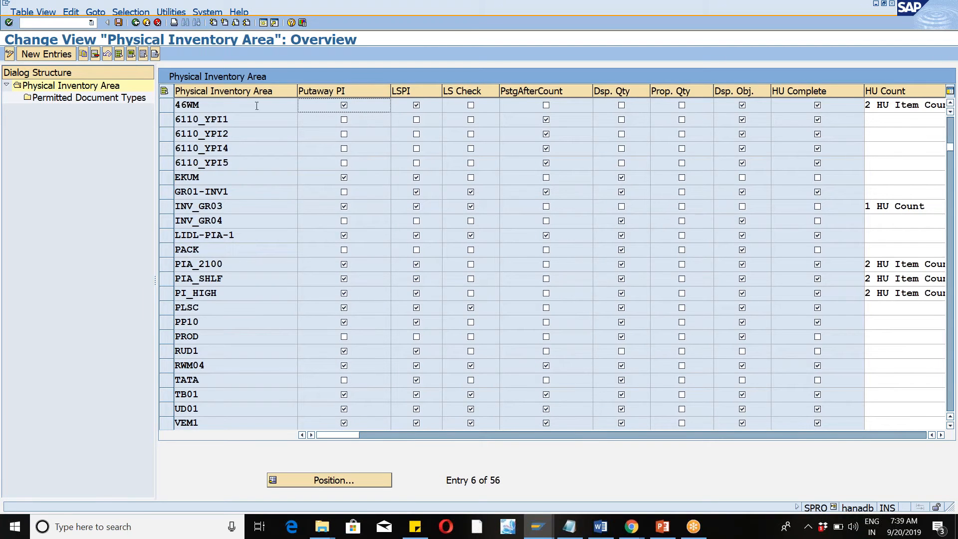
left_click(135, 23)
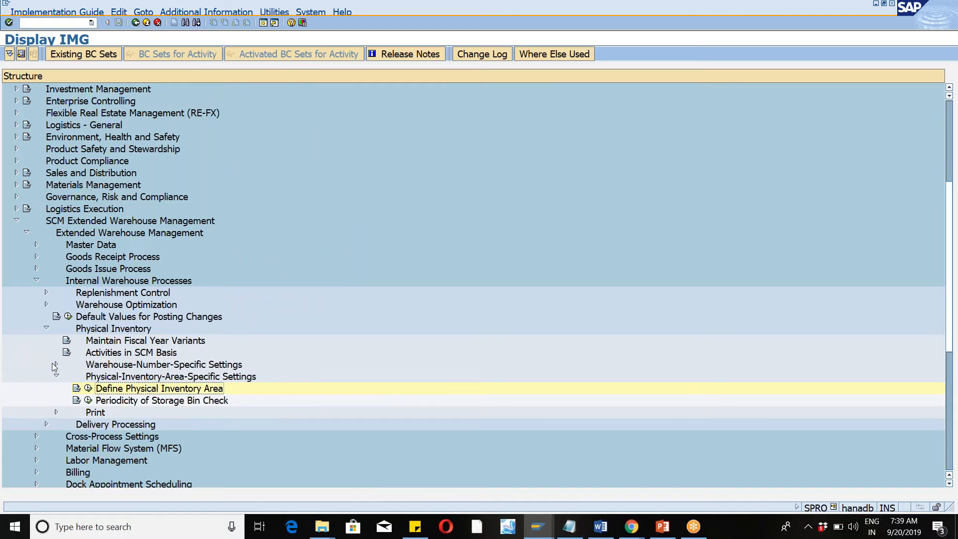
View Define Priorities under Warehouse-Number-Specific Settings, Reason and Priority, and return to the IMG.
left_click(55, 365)
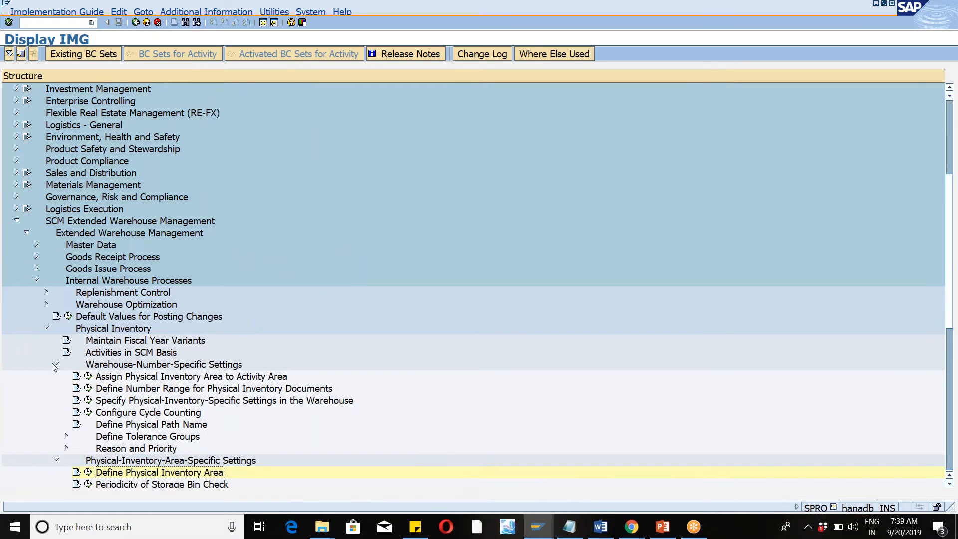
left_click(64, 448)
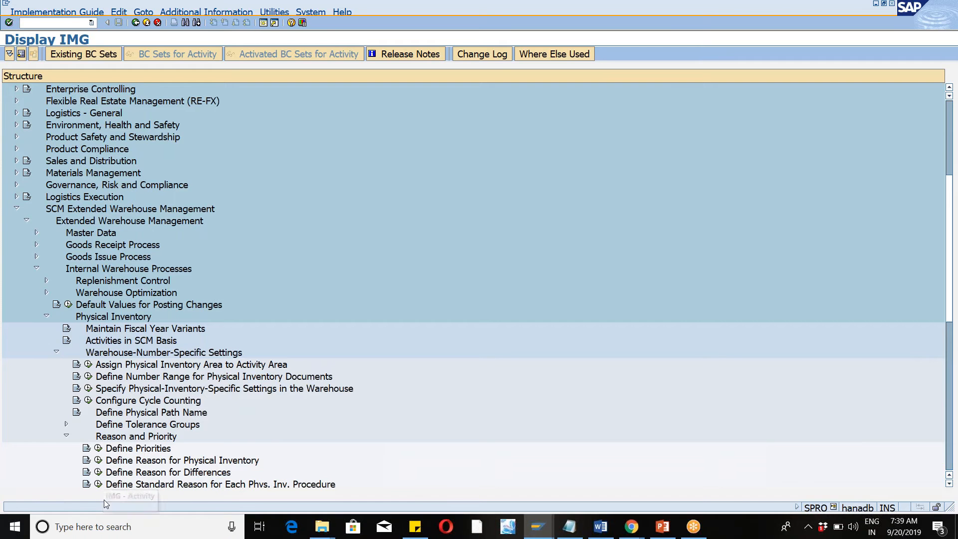
left_click(98, 452)
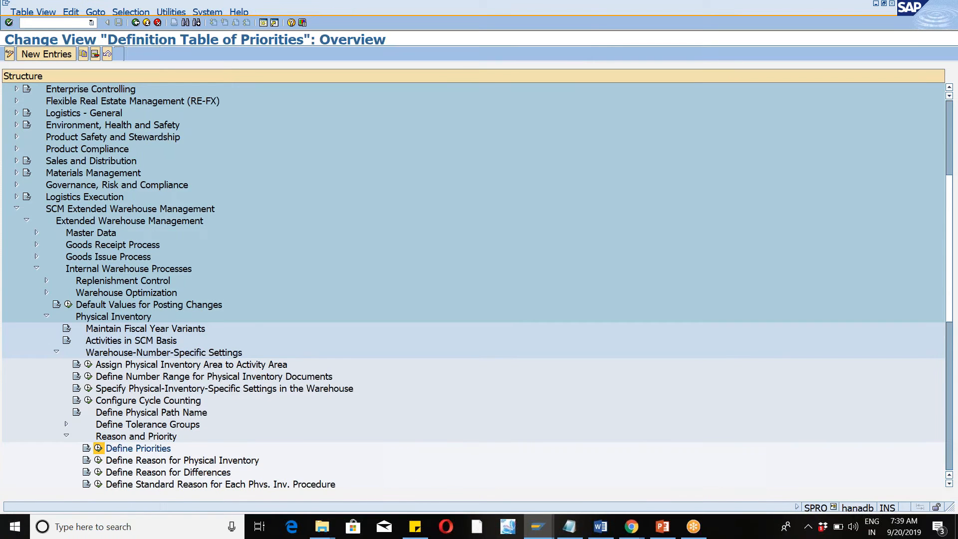
left_click(135, 23)
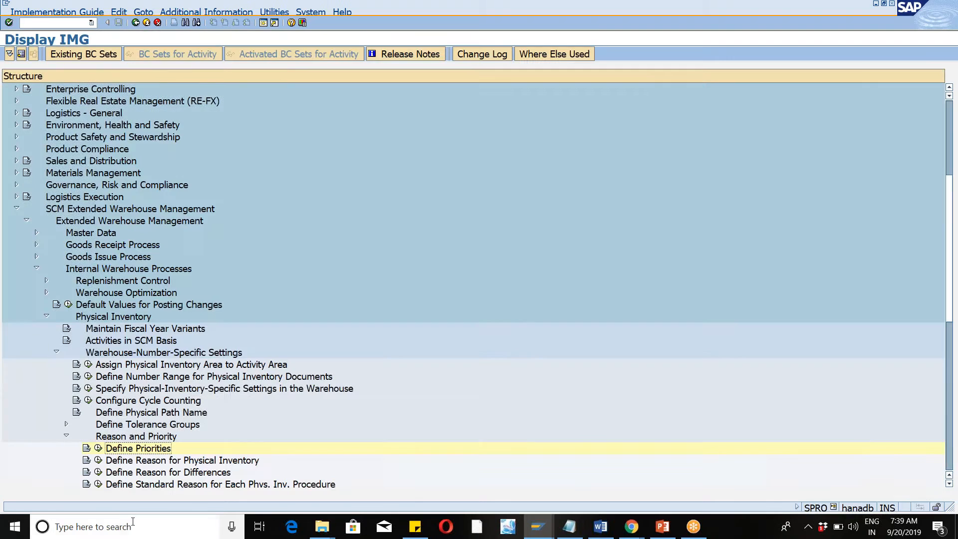
Open Define Reason for Physical Inventory and position the table at warehouse number WM46.
left_click(98, 460)
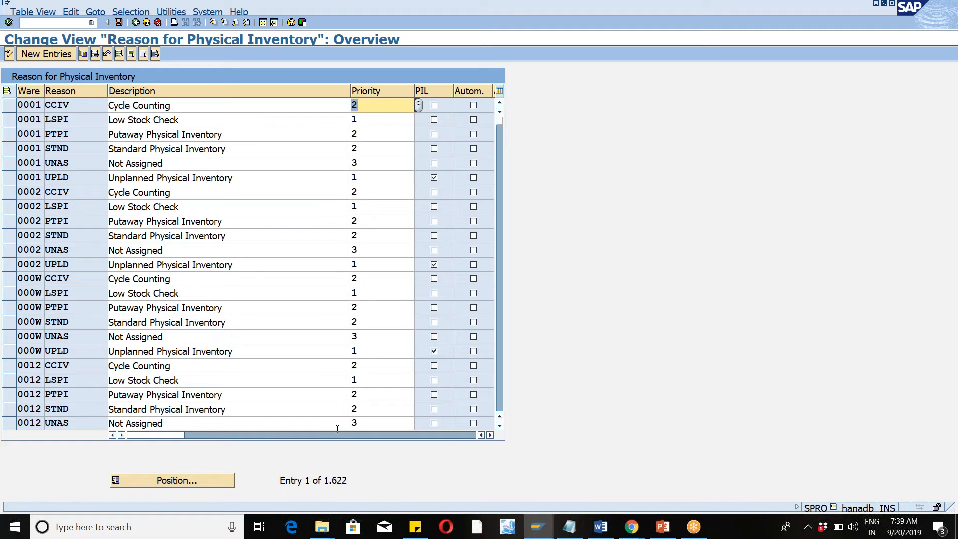
left_click(490, 434)
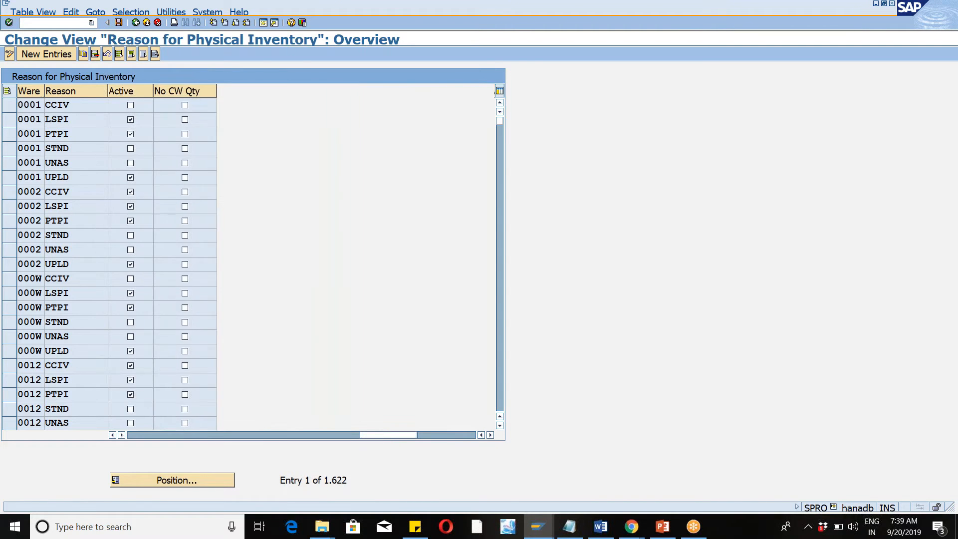
left_click(173, 483)
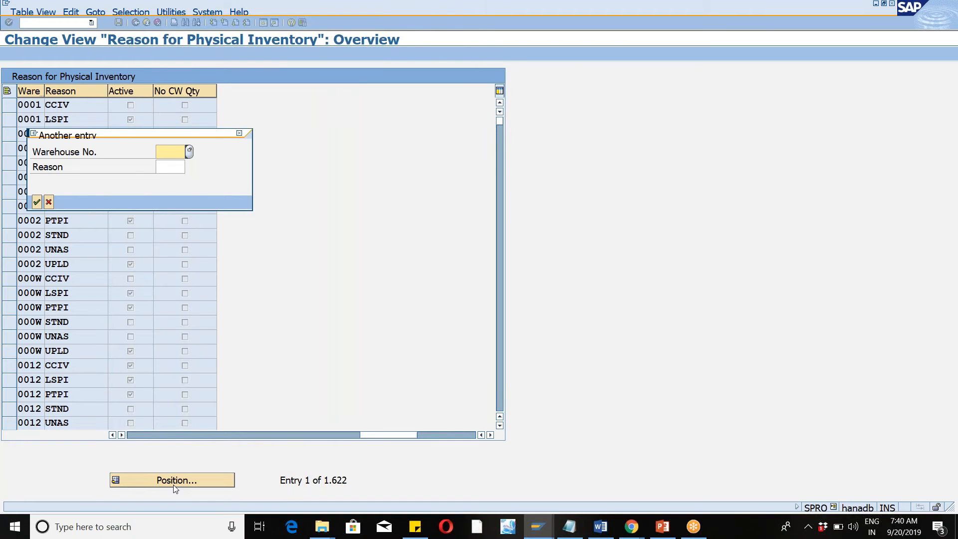
type("wm46")
key("Tab")
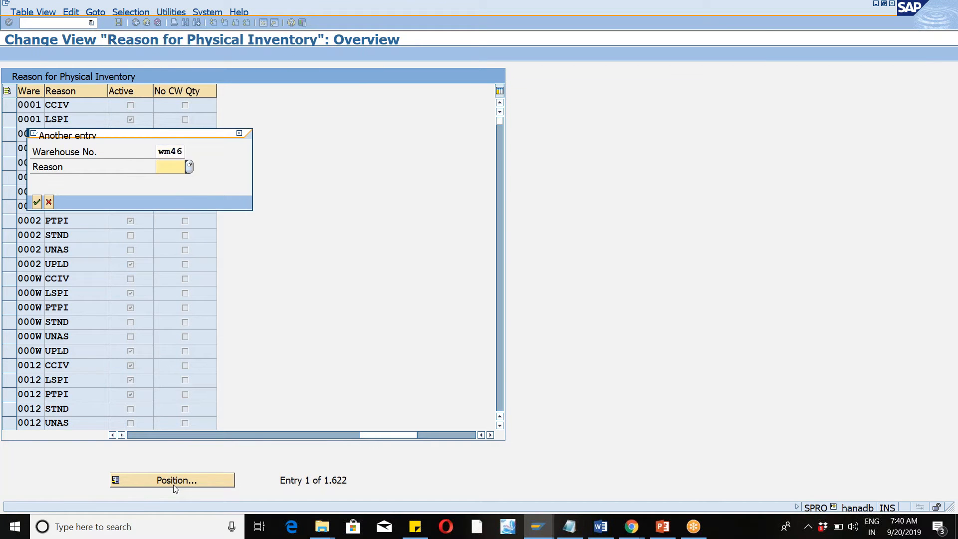
key("Return")
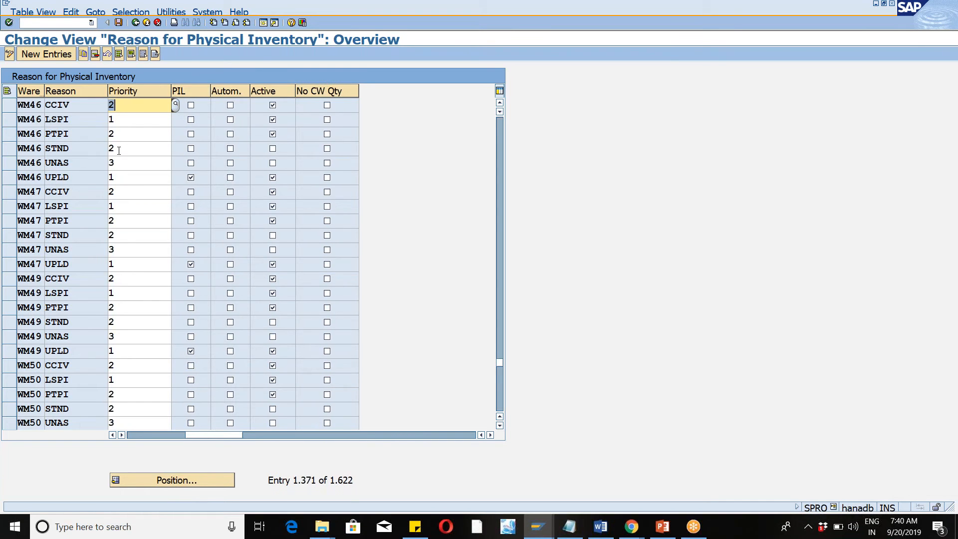
Compare the reason on the document creation items with the WM46 UPLD reason row, ending back in the creation session.
key("alt+Tab")
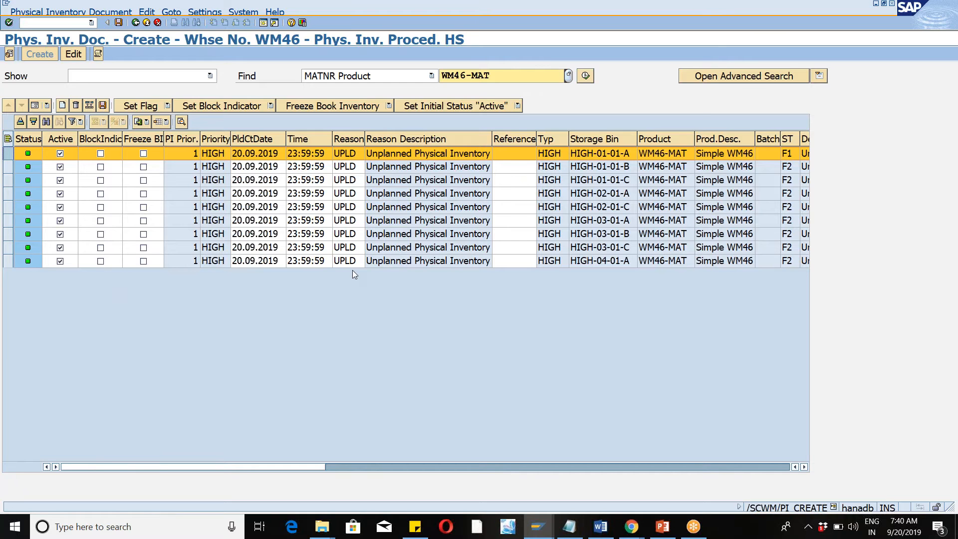
key("alt+Tab")
left_click(8, 177)
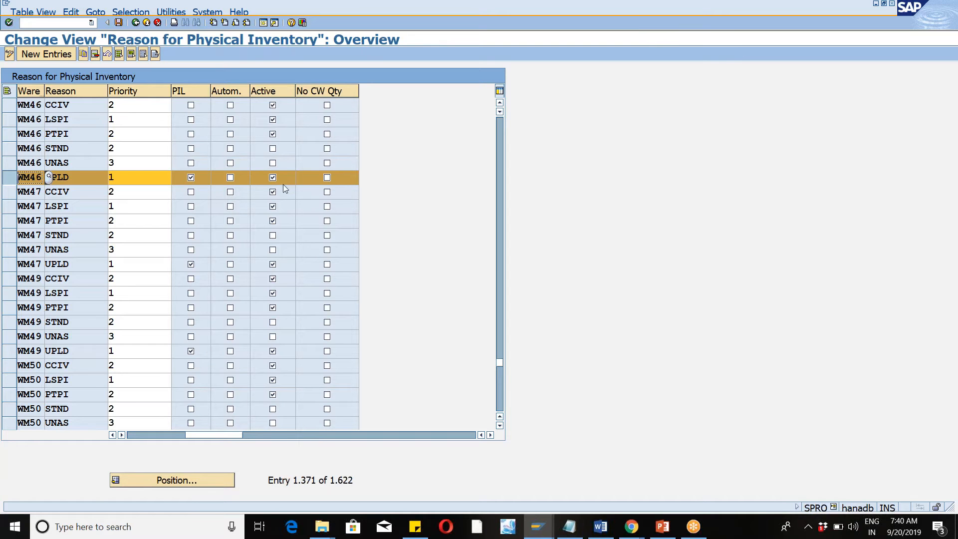
key("alt+Tab")
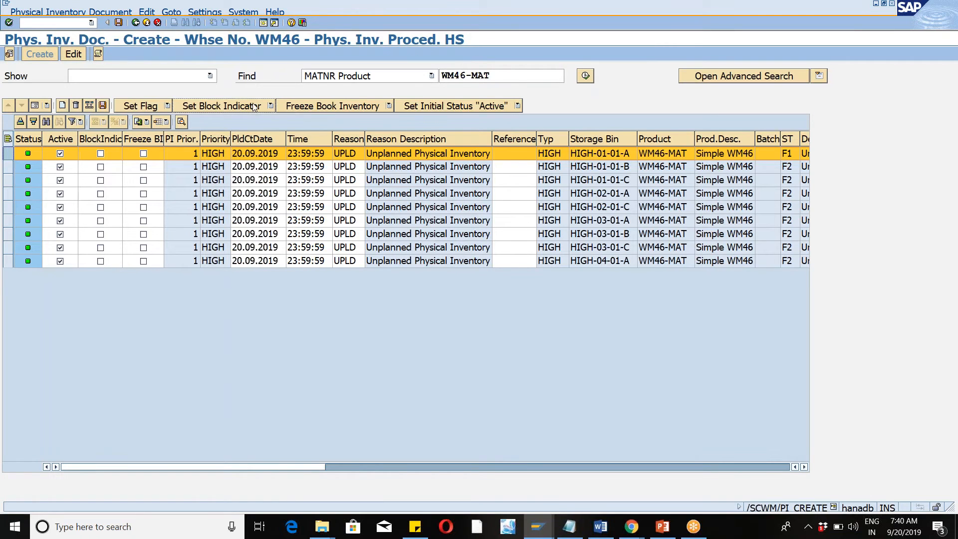
Set the initial status of the item for storage bin HIGH-01-01-A to Inactive.
left_click(518, 106)
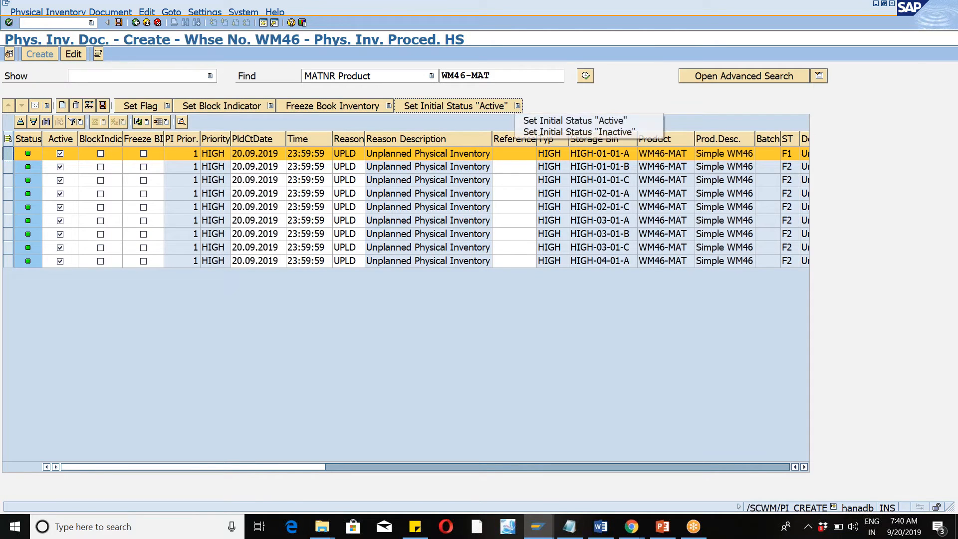
left_click(550, 131)
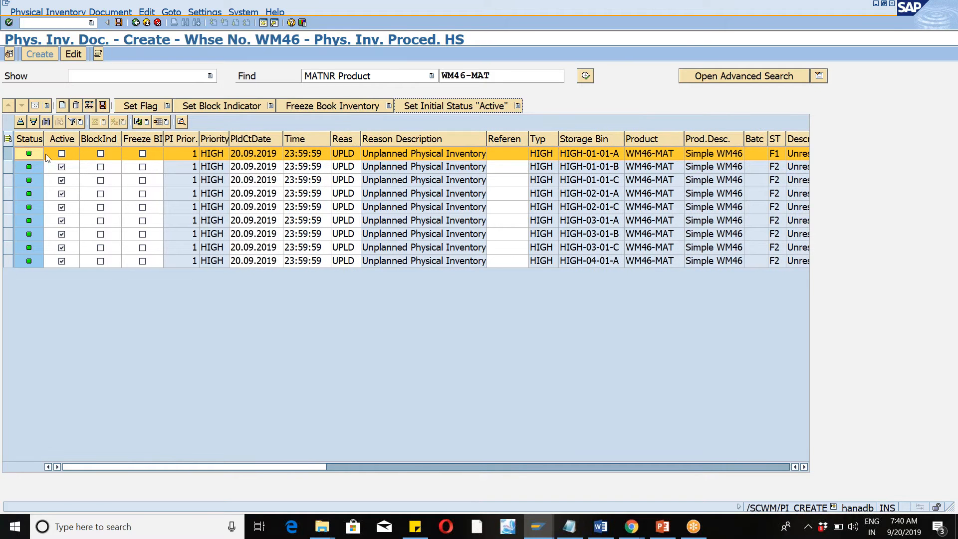
left_click(709, 17)
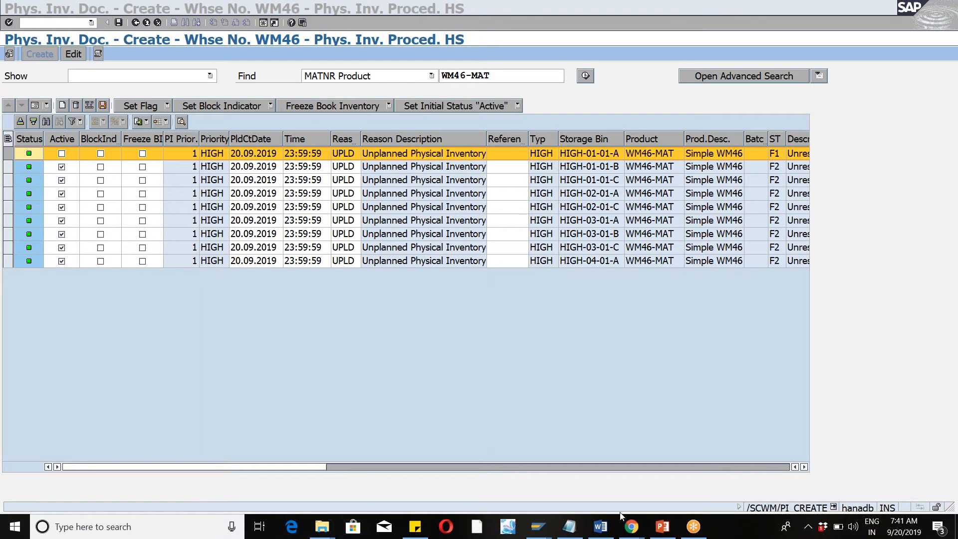
Switch to Notepad to go over the physical inventory process and procedure notes, and return to the document creation session.
mouse_move(568, 533)
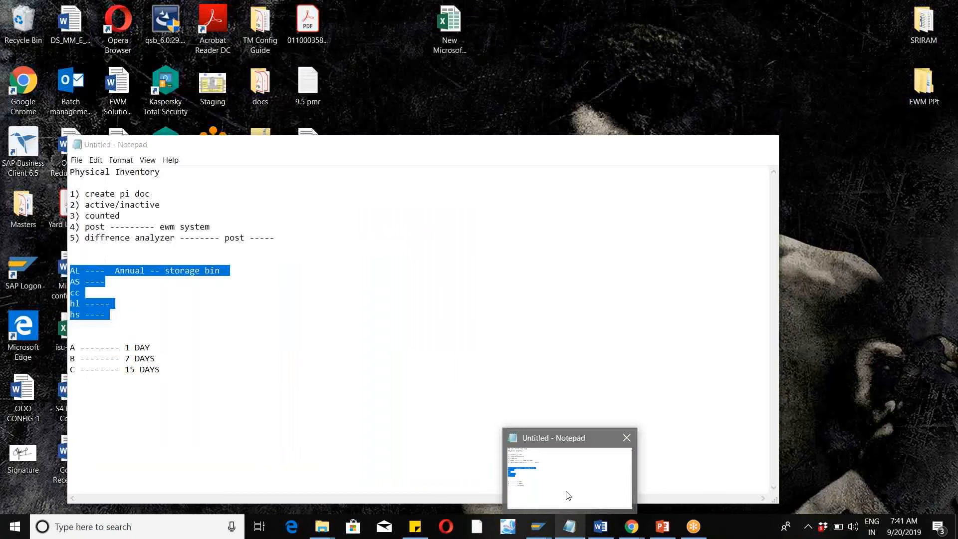
left_click(566, 494)
left_click(195, 331)
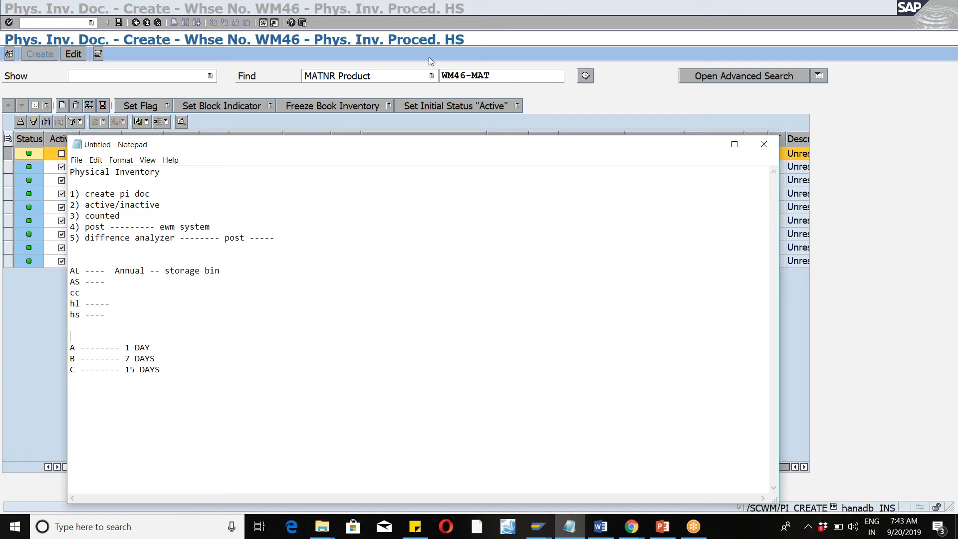
left_click(705, 145)
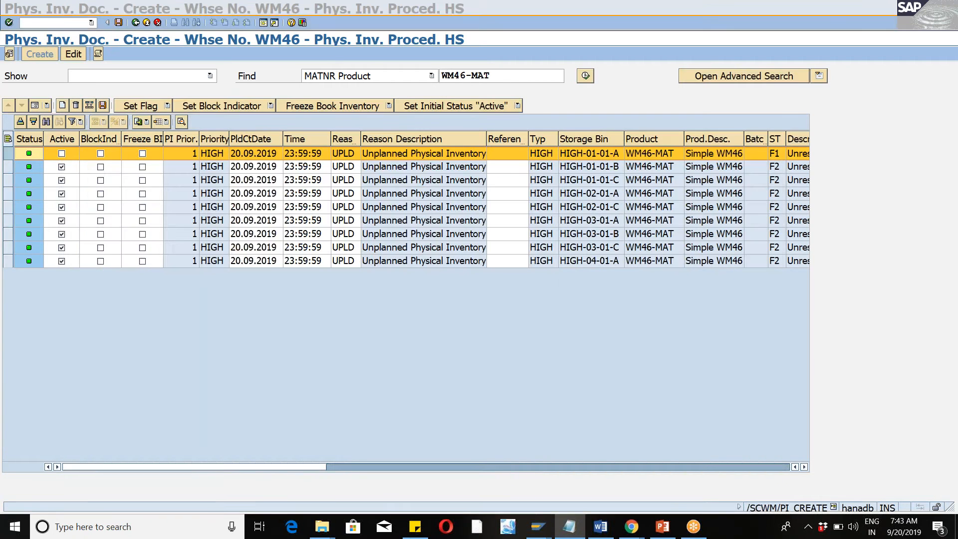
Set the flag for the item in storage bin HIGH-01-01-B and save the physical inventory document.
double_click(11, 153)
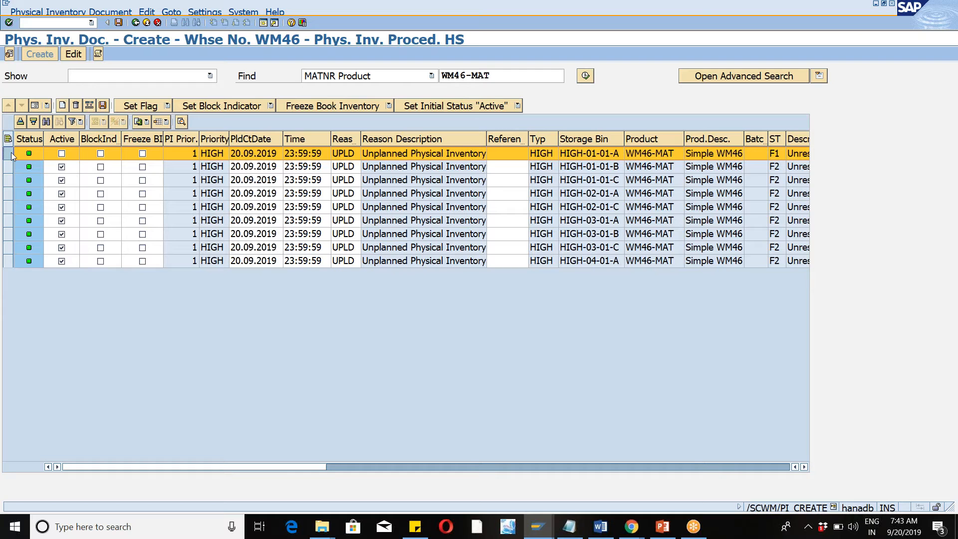
left_click(11, 165)
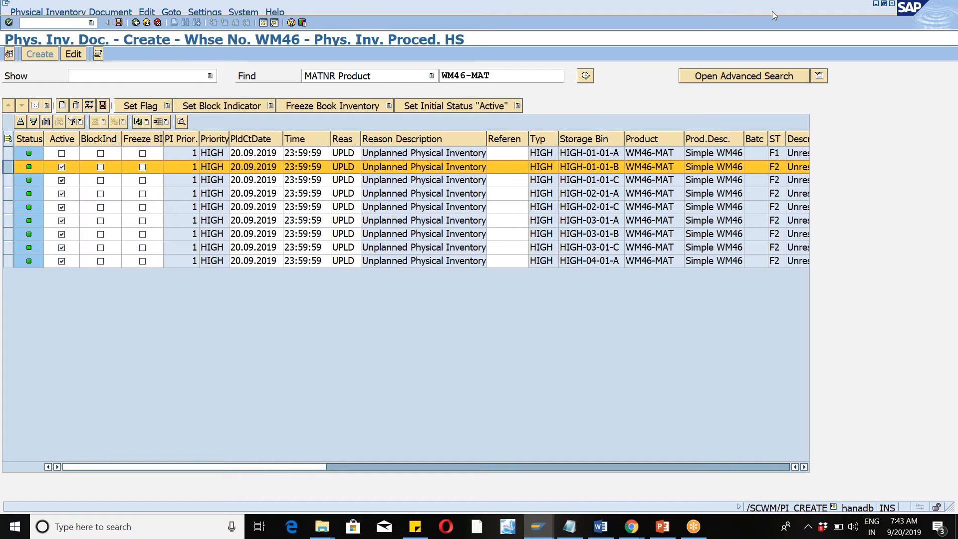
left_click(941, 27)
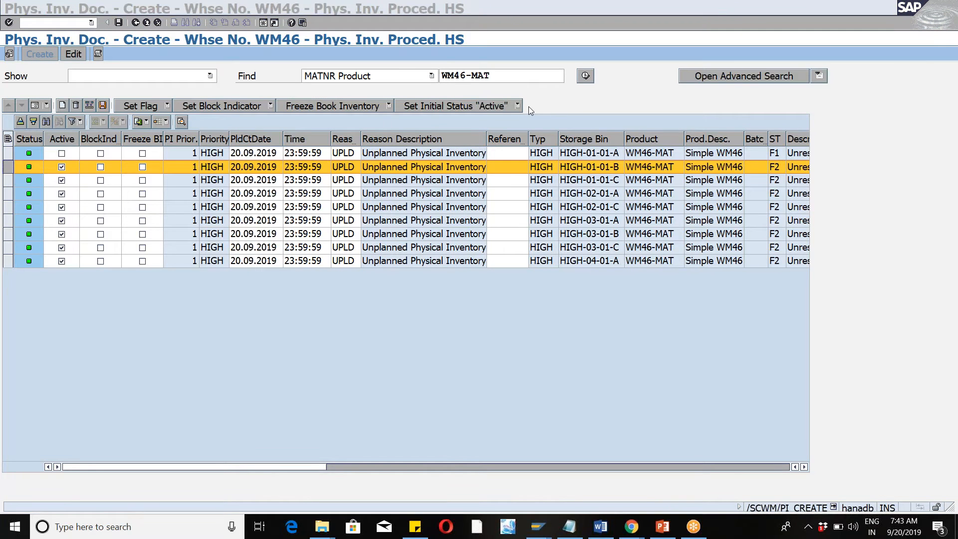
left_click(206, 326)
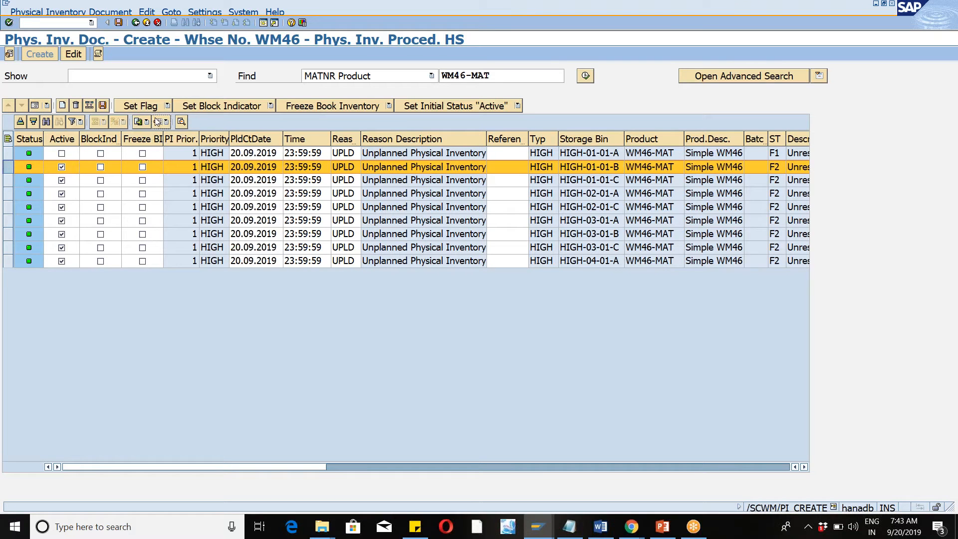
left_click(167, 106)
left_click(180, 120)
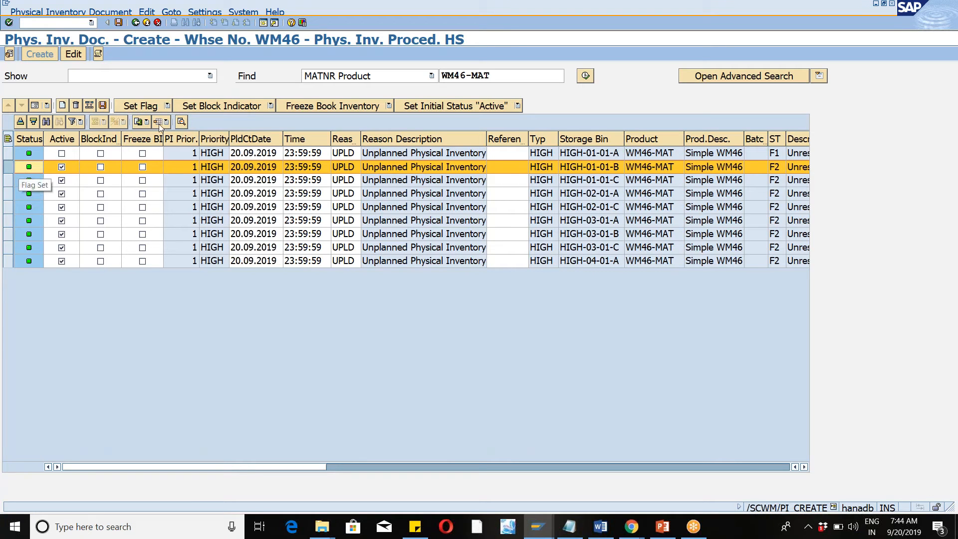
left_click(101, 107)
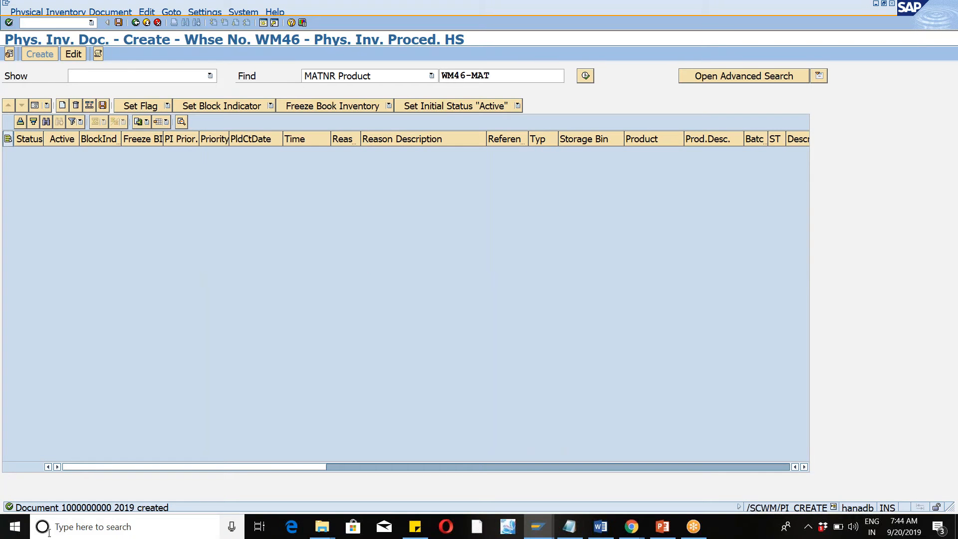
Leave document creation, open transaction /SCWM/PI_PROCESS, and search for physical inventory documents without specific criteria.
left_click(717, 18)
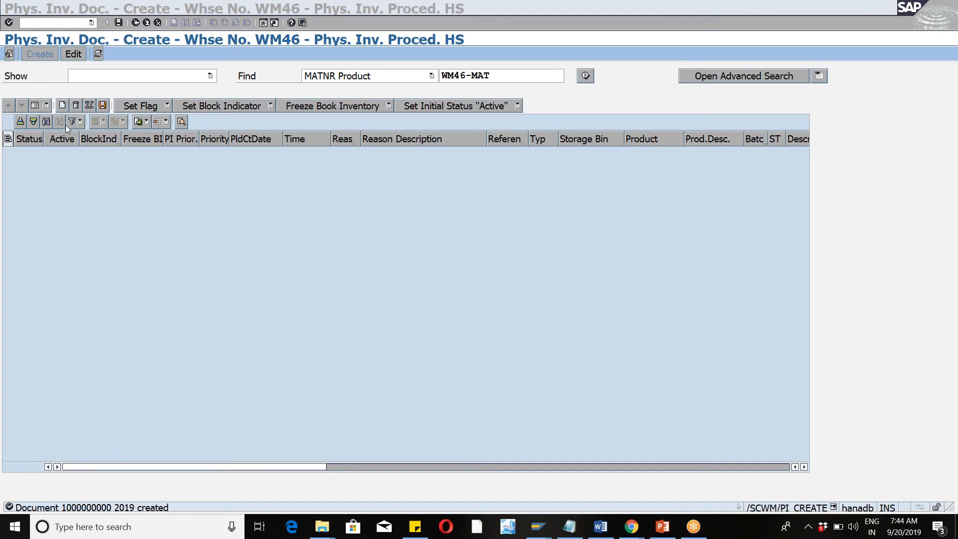
left_click(137, 24)
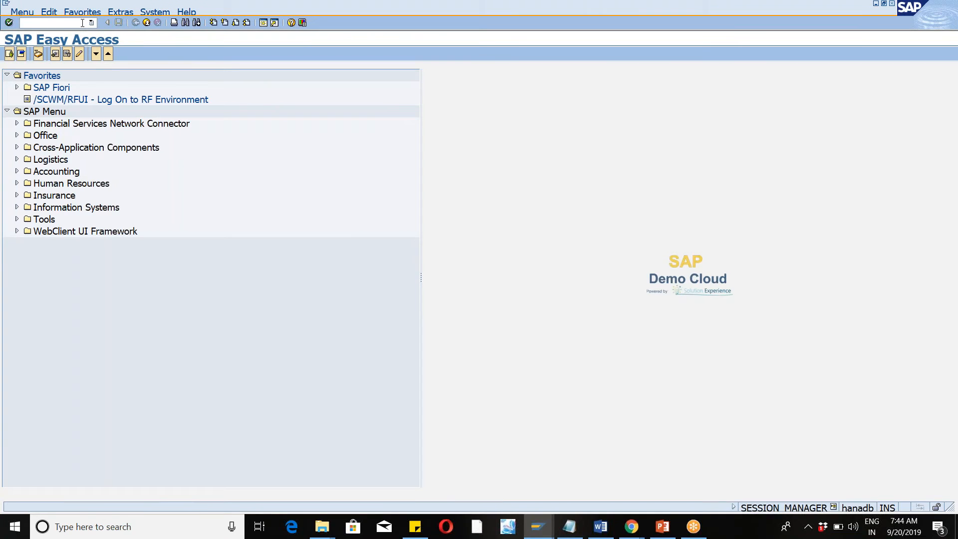
type("/n/scwm/pi_process")
key("Return")
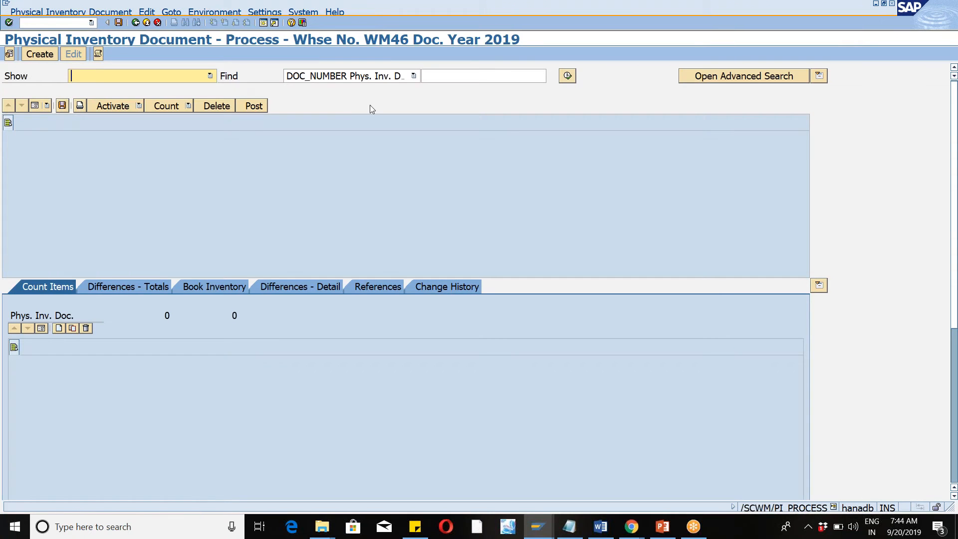
left_click(567, 75)
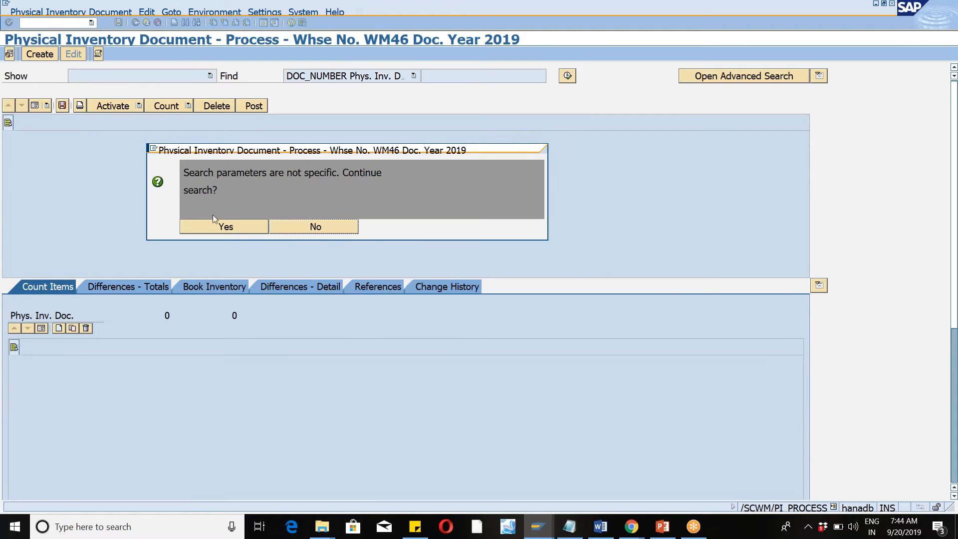
left_click(197, 230)
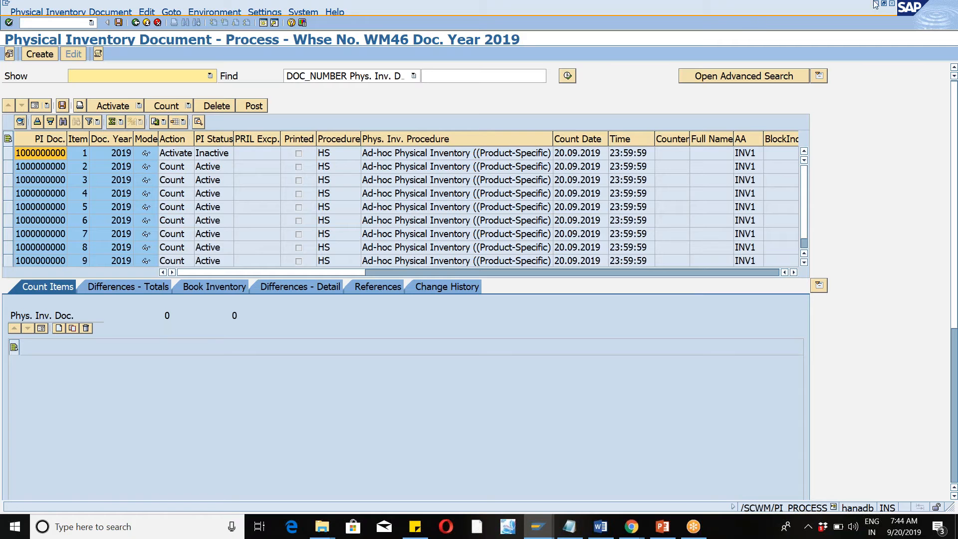
Widen the Item column and compare the action and status of document items 1 and 2.
left_click(941, 28)
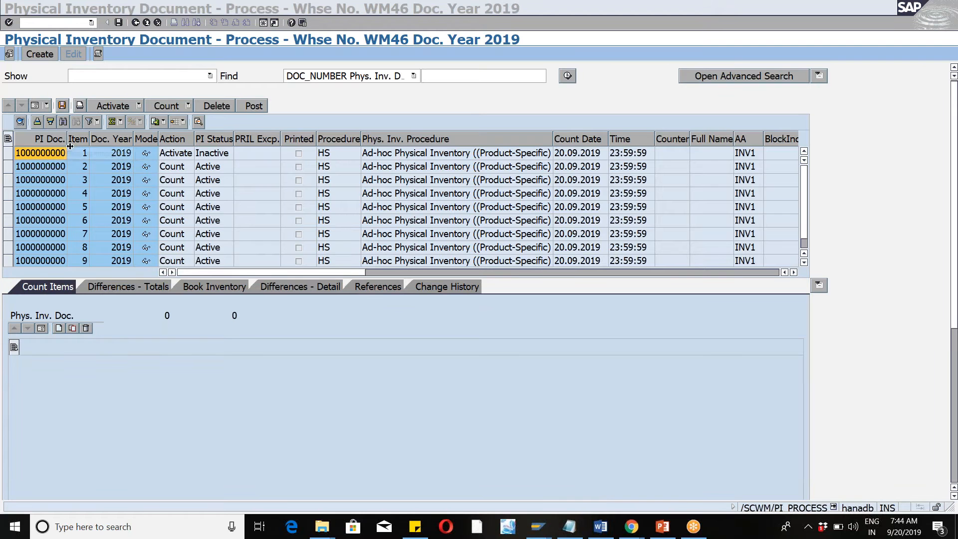
left_click_drag(91, 143, 132, 135)
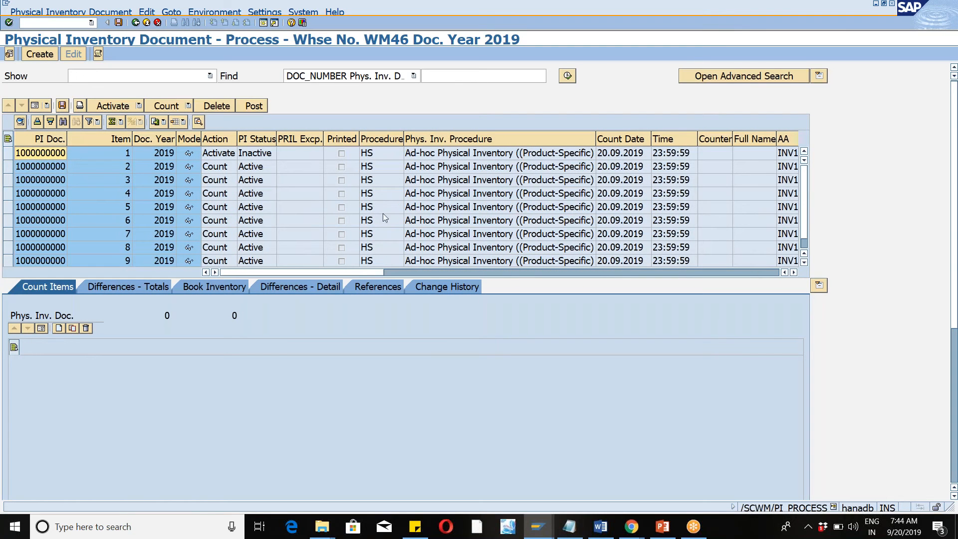
left_click_drag(804, 219, 804, 192)
left_click(9, 152)
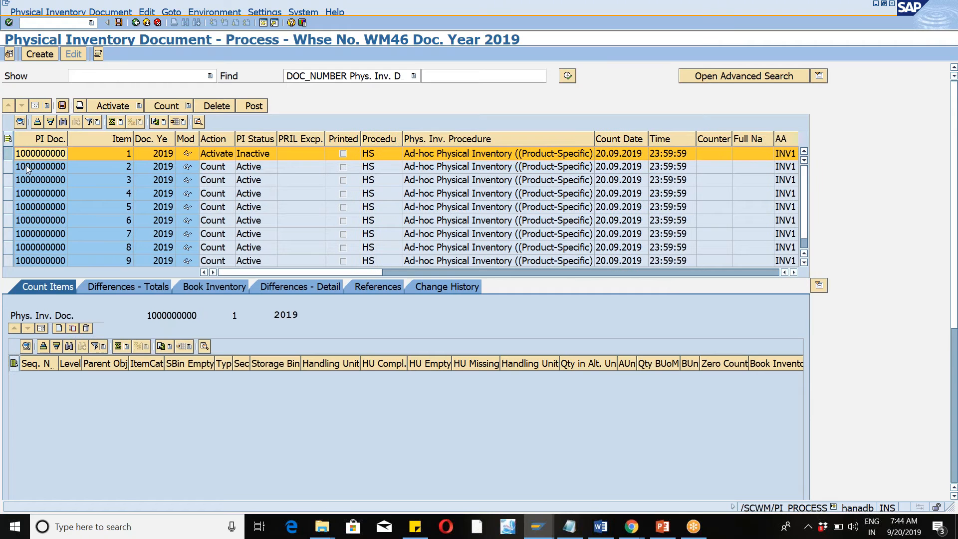
left_click(7, 167)
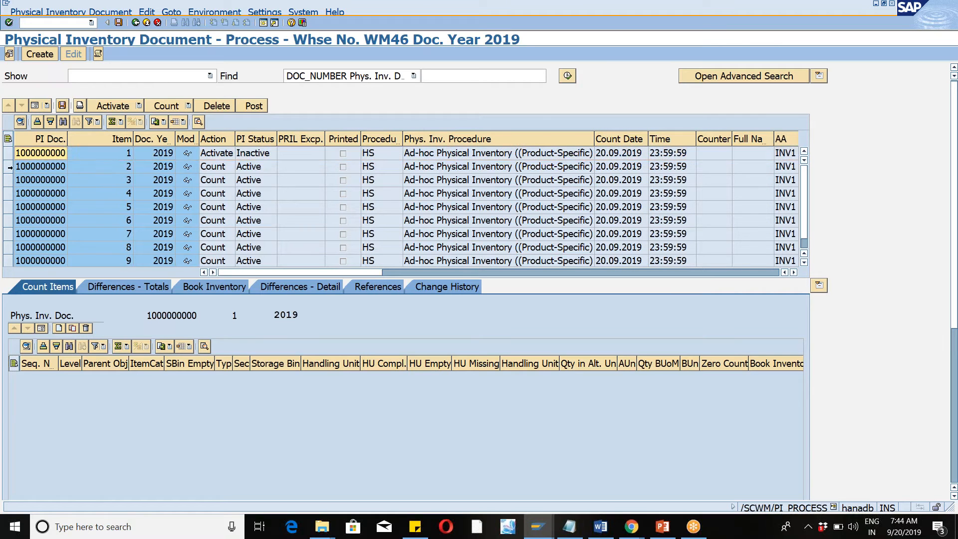
left_click(8, 153)
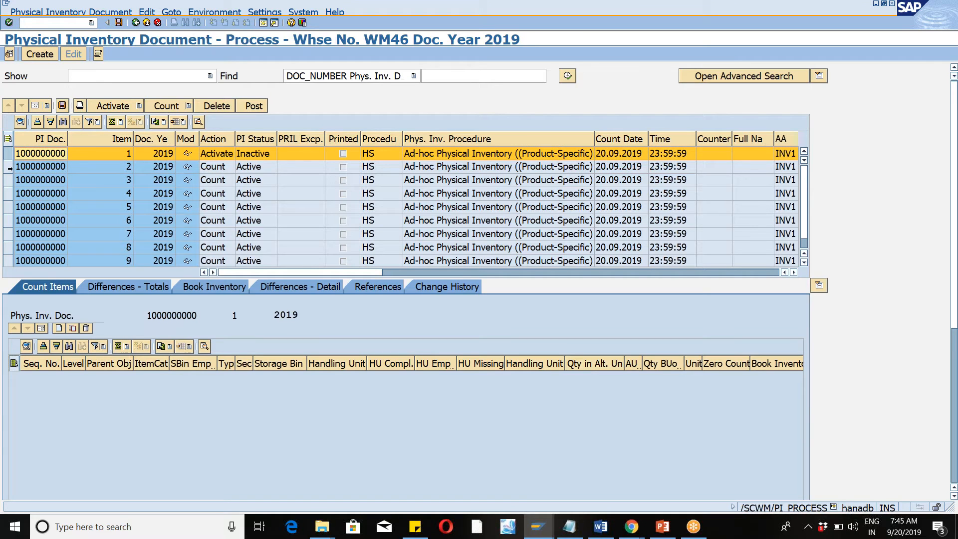
left_click(9, 167)
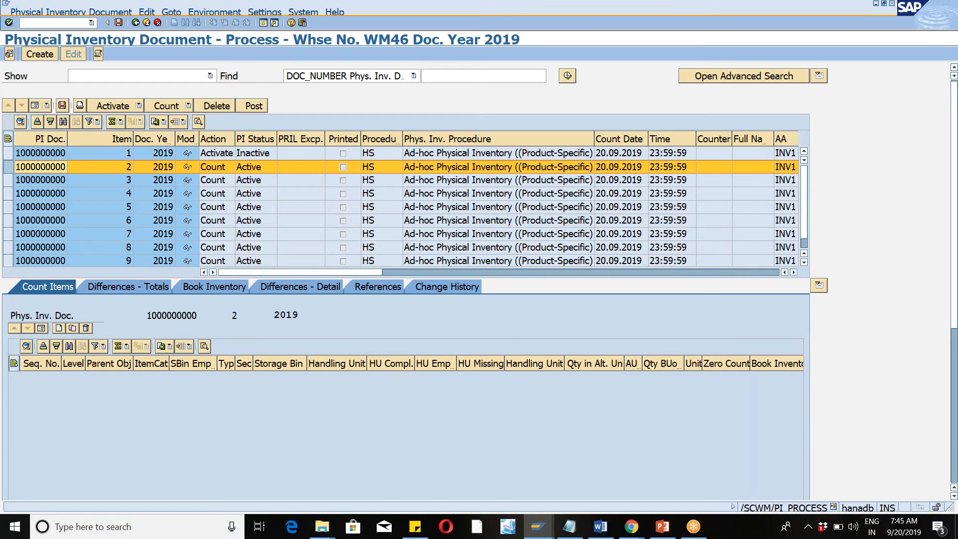
Start the count for item 2, entering the counter's name and count date 20.09.2019.
left_click(8, 168)
left_click(8, 168)
left_click(189, 106)
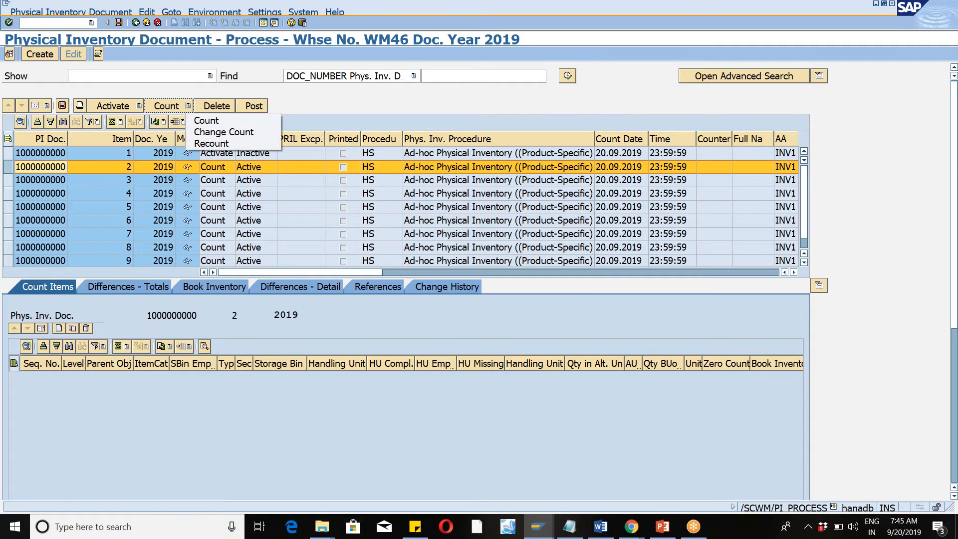
left_click(208, 120)
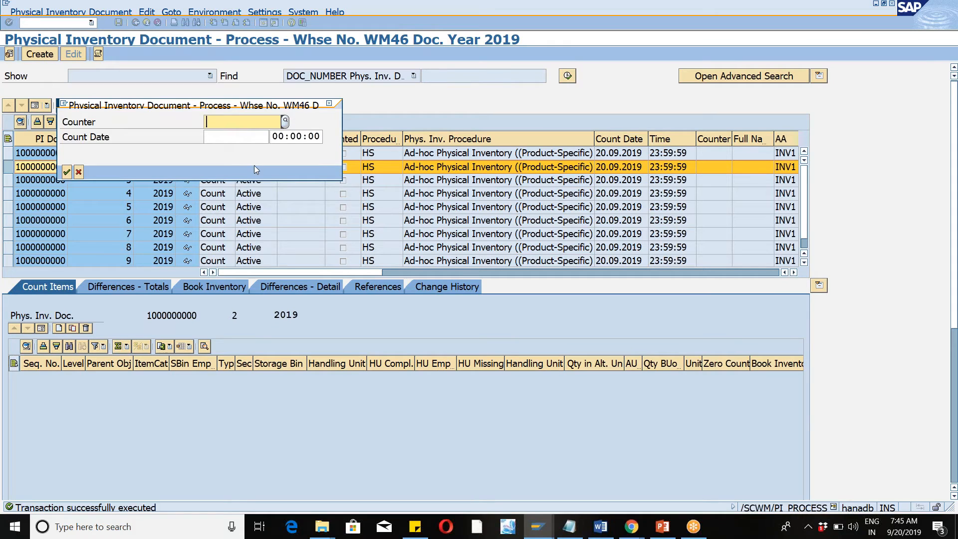
type("Sri")
key("Tab")
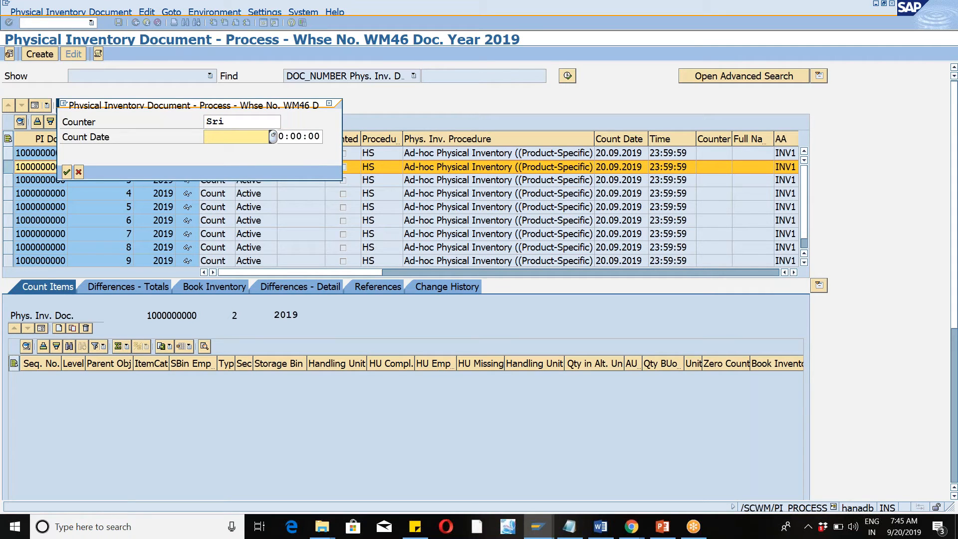
left_click(273, 137)
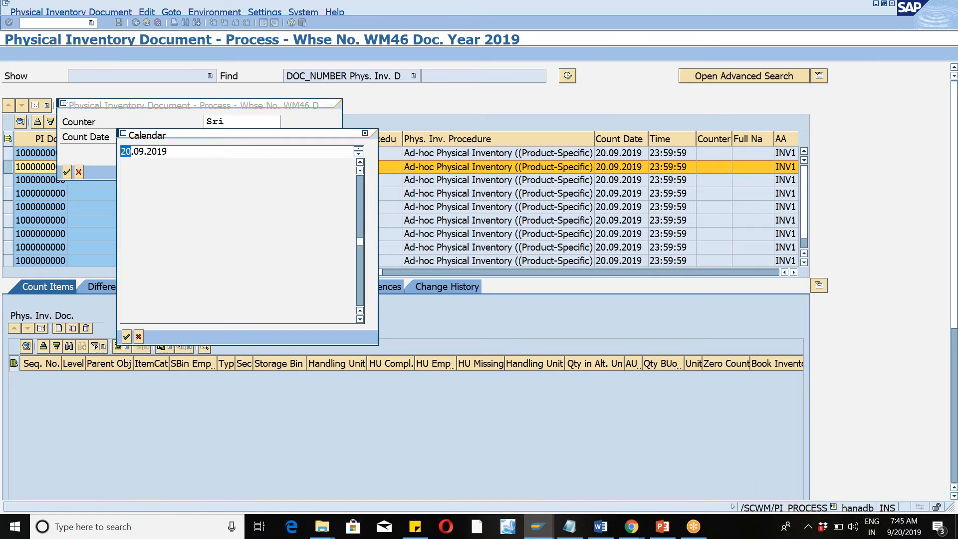
double_click(289, 241)
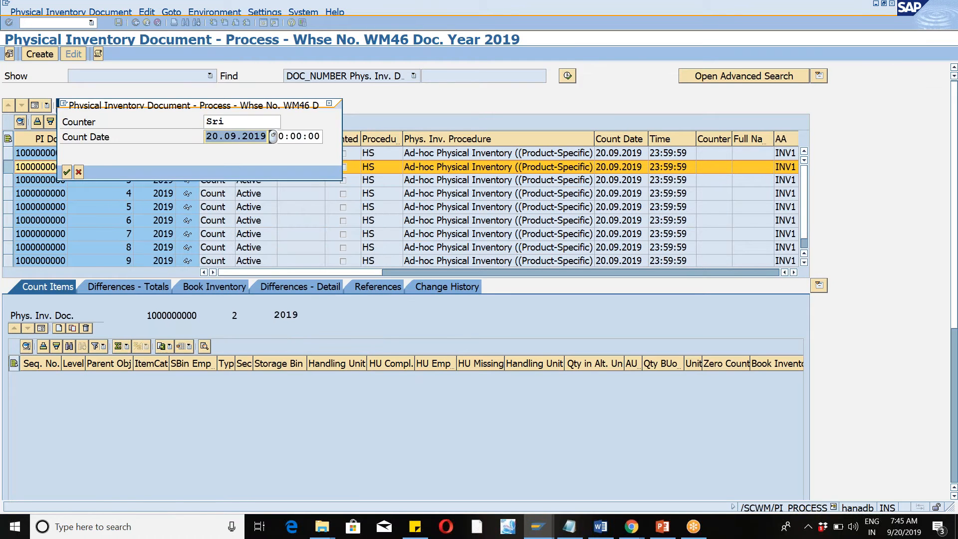
left_click(67, 173)
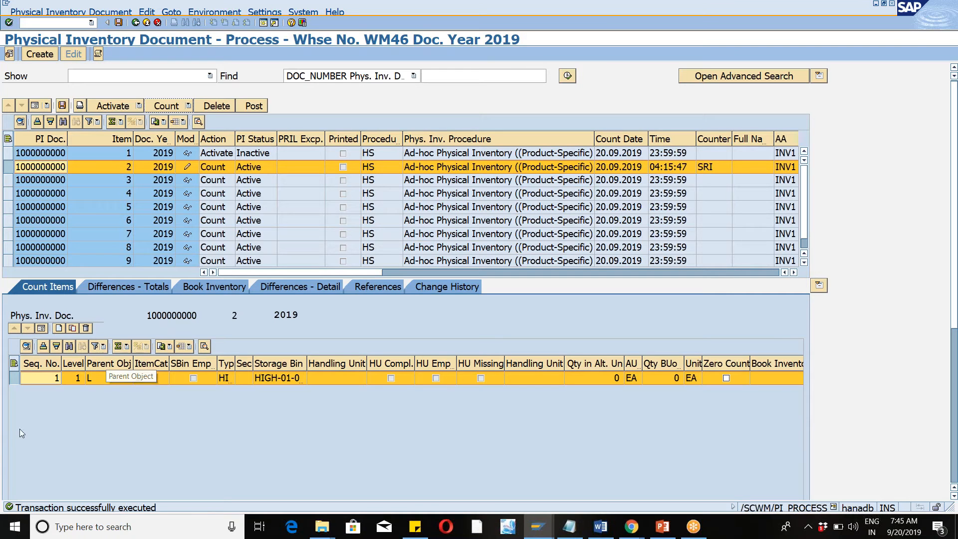
Open the form view of item 2's count record and check its storage bin and quantity fields.
left_click(17, 381)
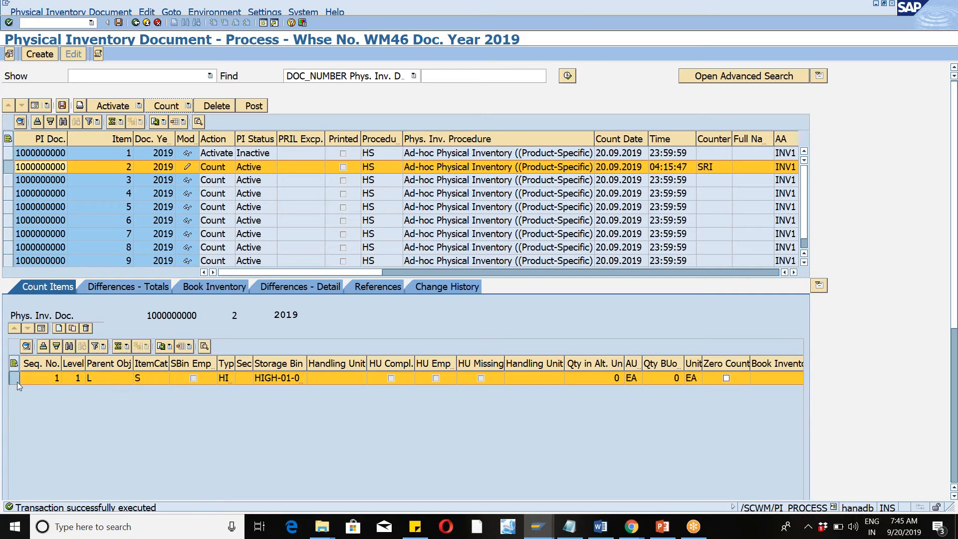
left_click(41, 329)
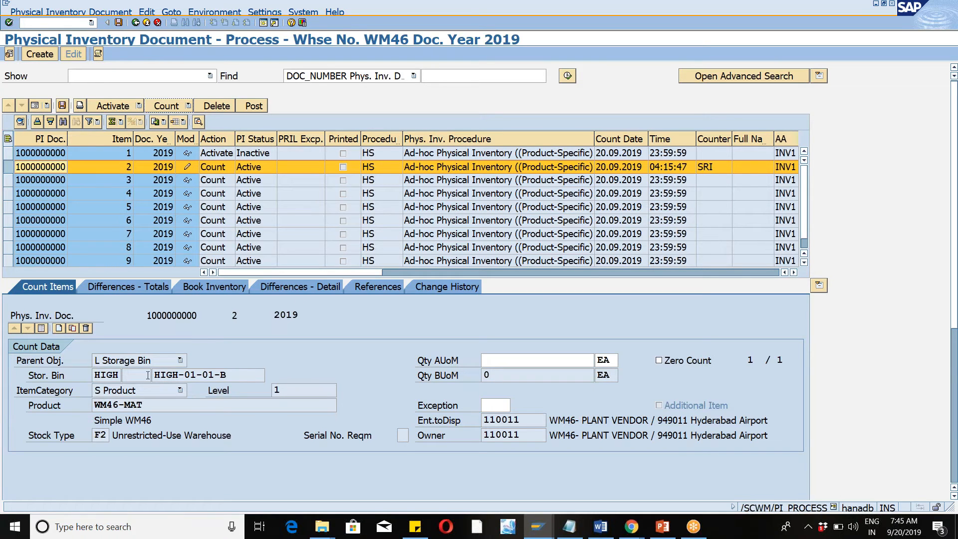
left_click(710, 11)
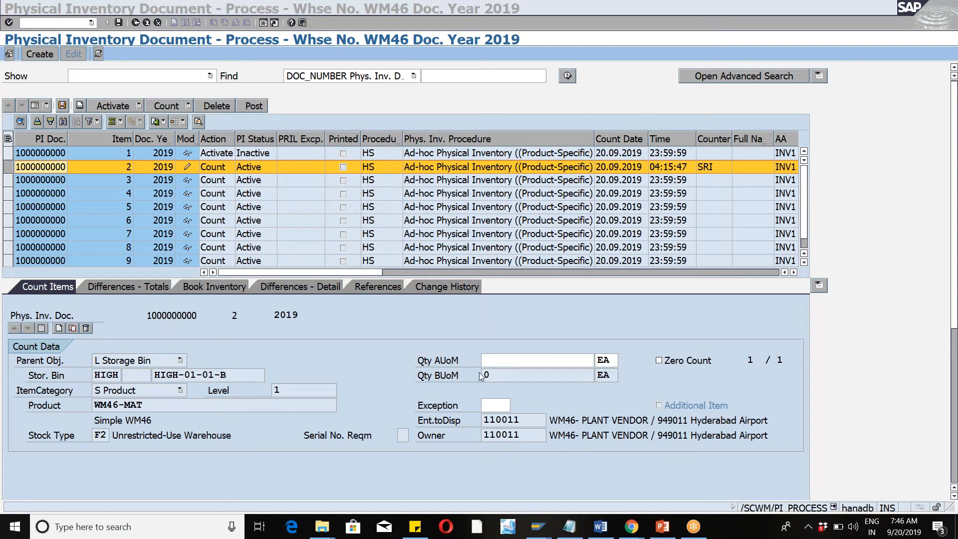
left_click(493, 364)
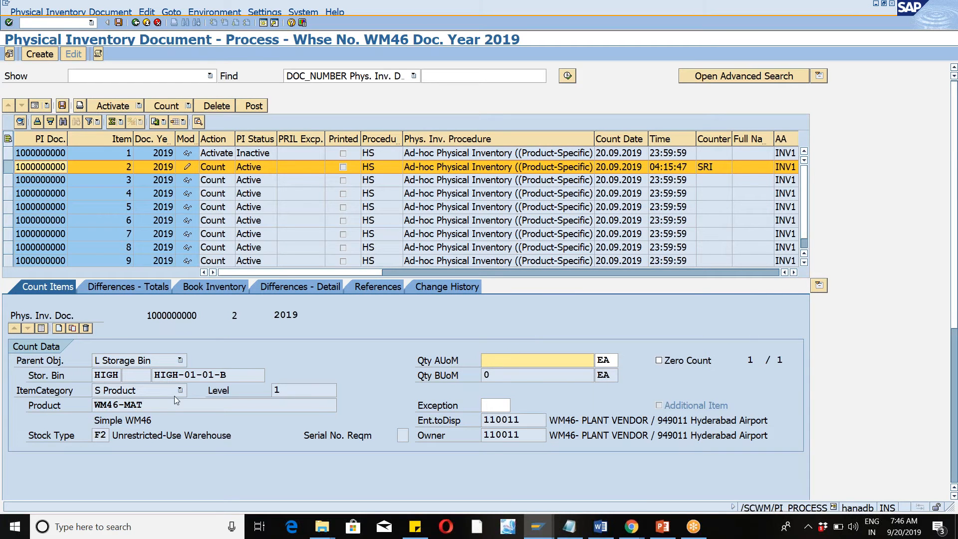
left_click_drag(155, 375, 227, 374)
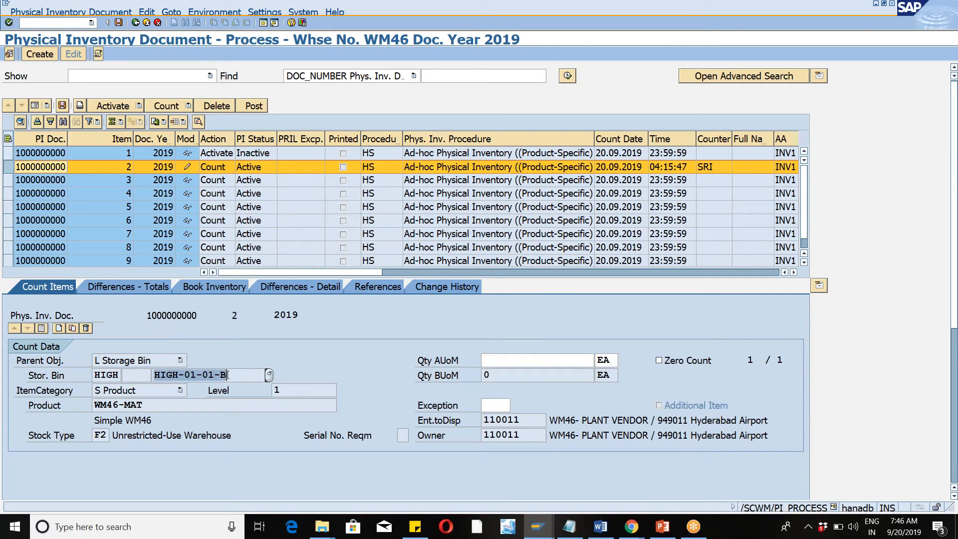
left_click(228, 375)
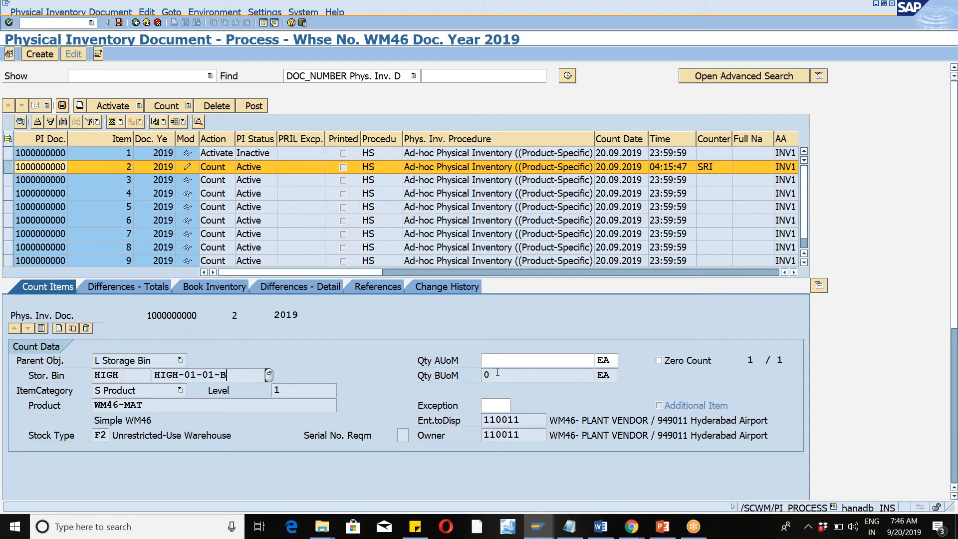
Open a new GUI window and start the warehouse management monitor with /n/scwm/mon.
key("alt+Tab")
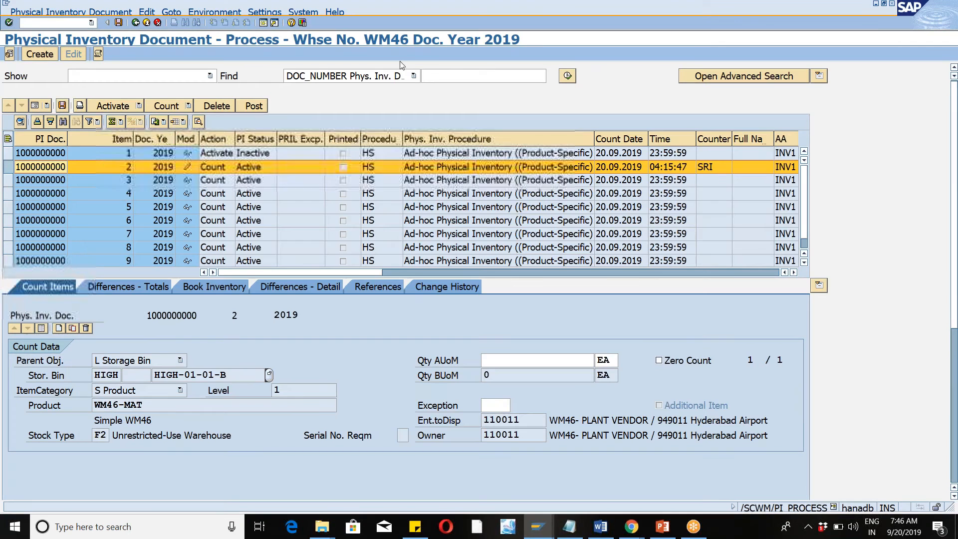
left_click(6, 3)
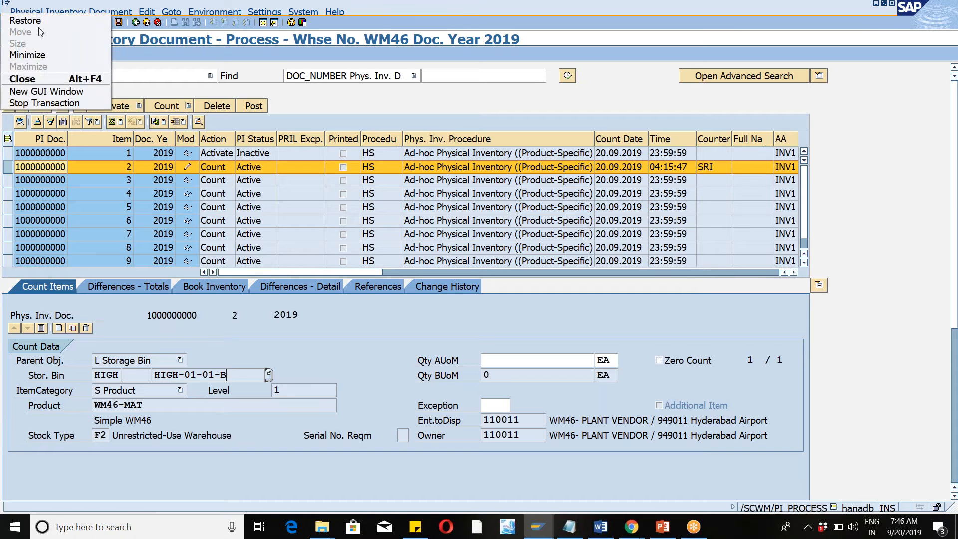
left_click(38, 90)
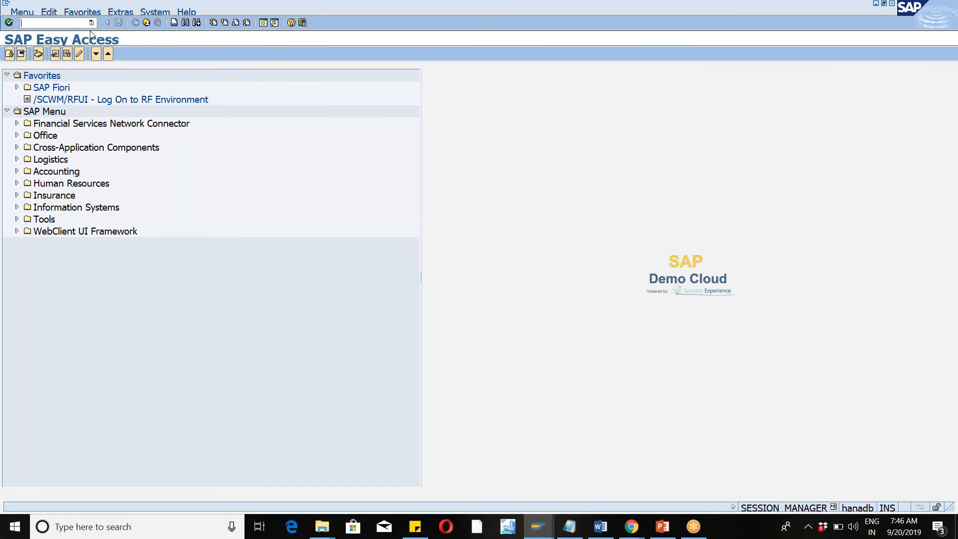
left_click(91, 23)
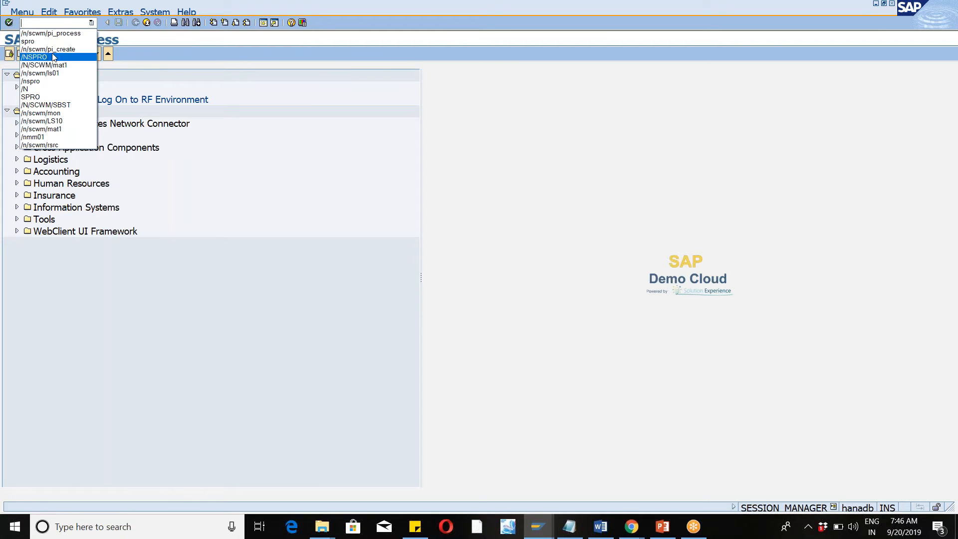
left_click(64, 116)
key("Return")
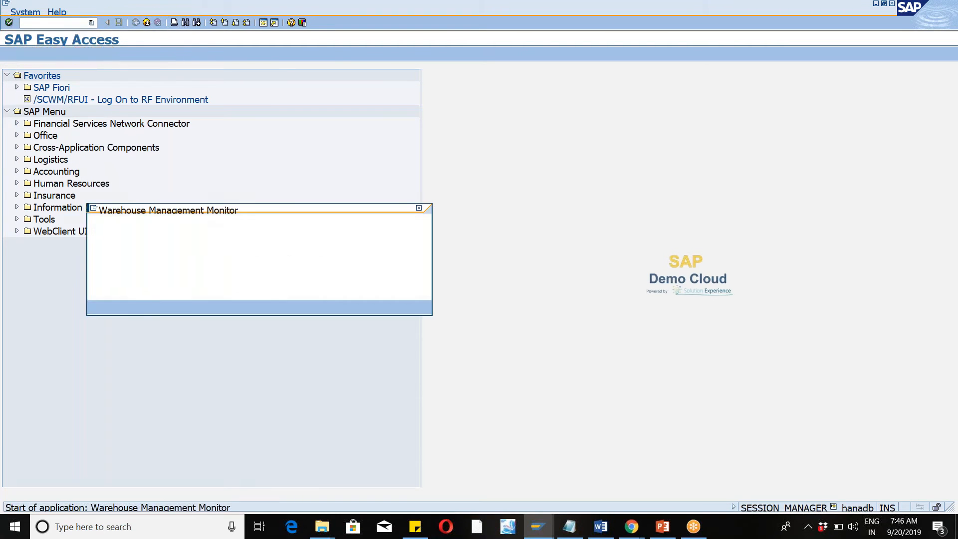
Choose the SAP standard monitor for warehouse WM46 and load it.
left_click(317, 245)
type("sap")
key("Down")
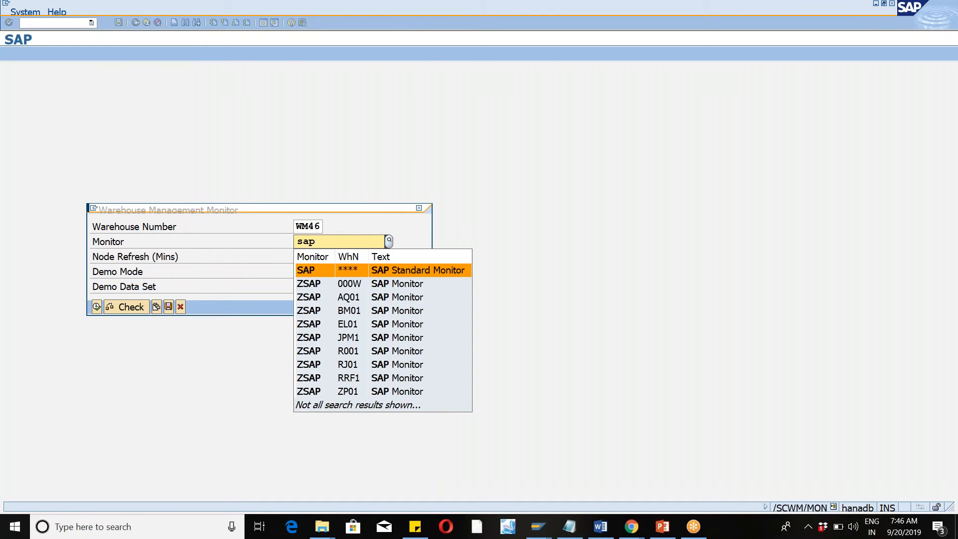
key("Return")
key("Return")
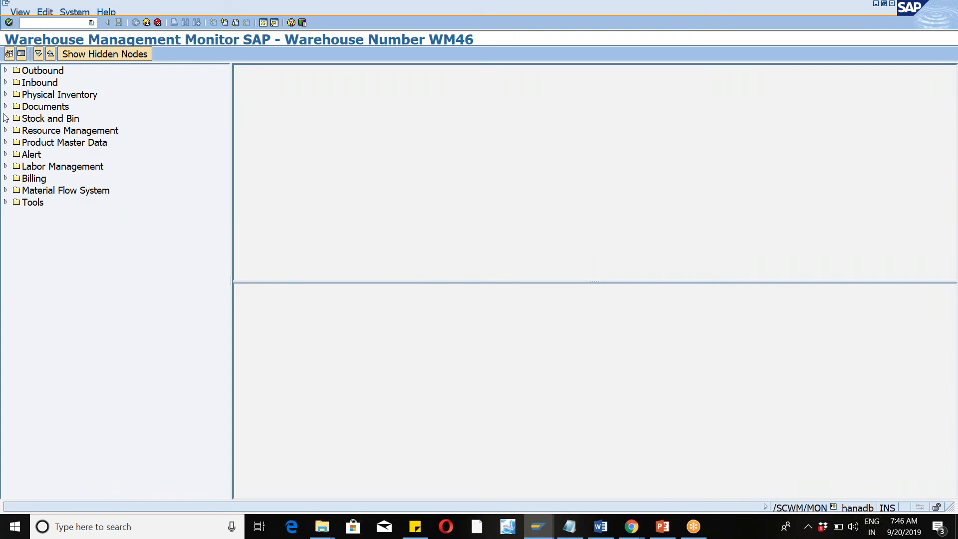
Search the monitor's Storage Bin node under Stock and Bin for bin HIGH-01-01-B.
left_click(6, 118)
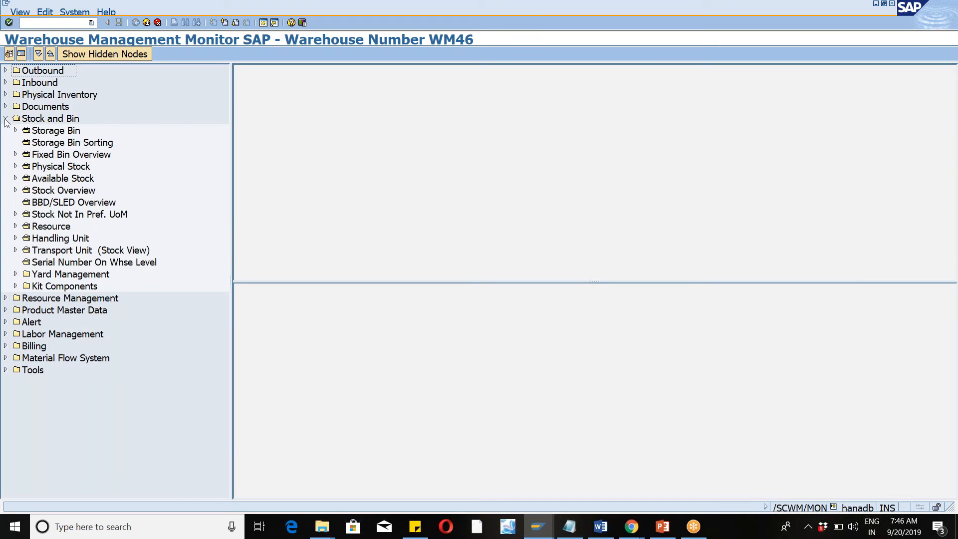
left_click(57, 133)
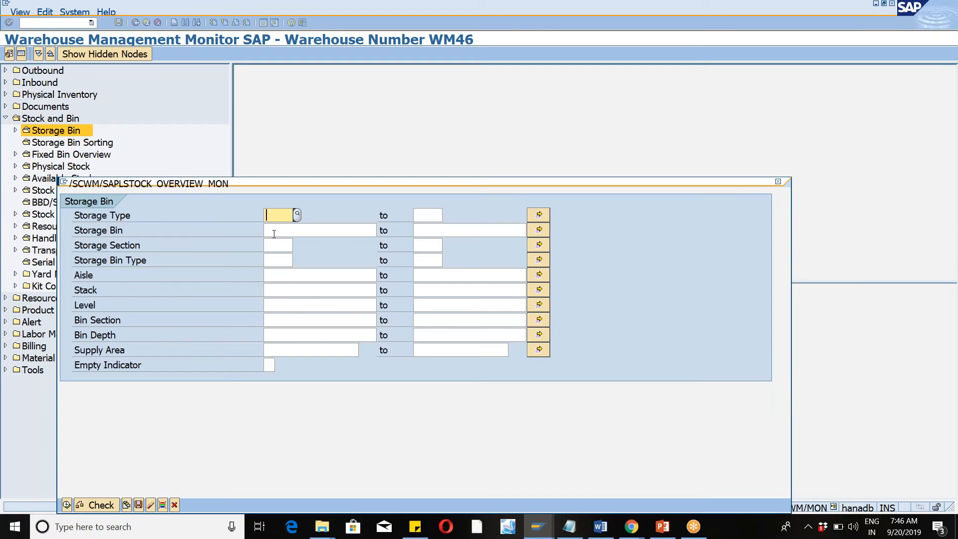
left_click(274, 224)
type("HIGH-01-01-B")
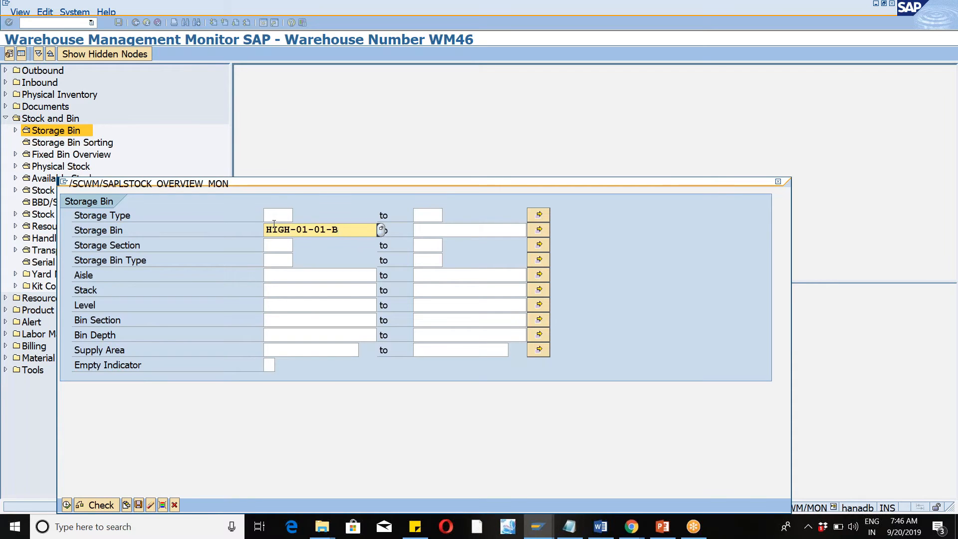
key("Return")
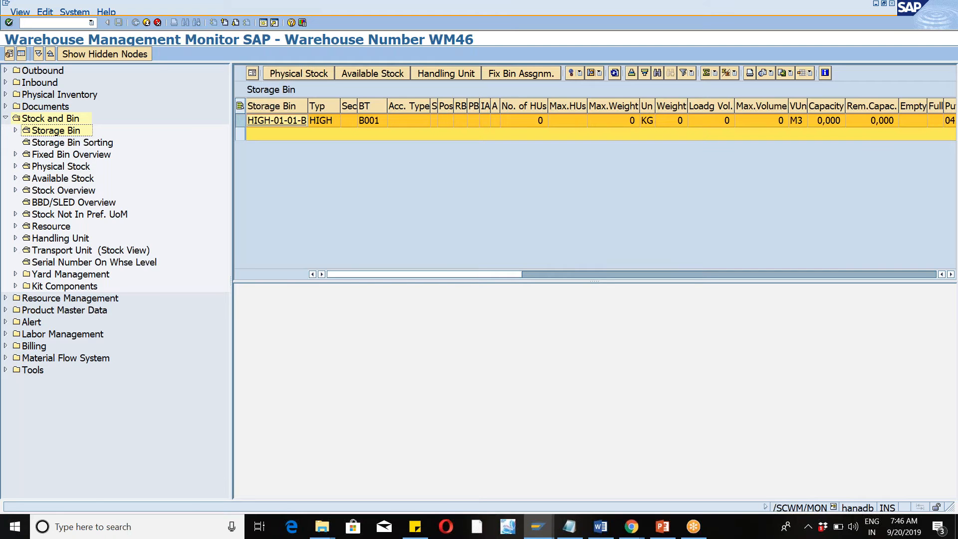
Display the physical stock of bin HIGH-01-01-B and check the quantity of WM46-MAT.
left_click(240, 124)
left_click(305, 74)
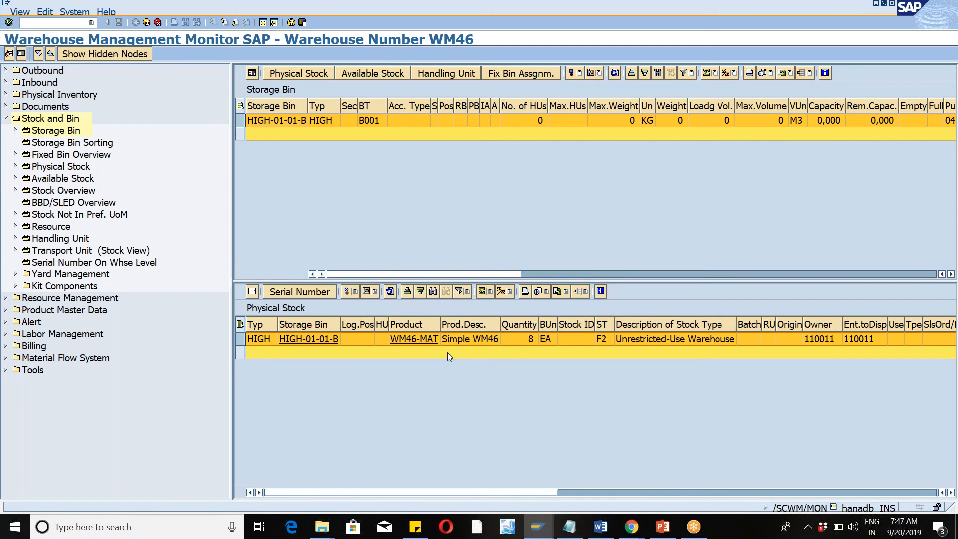
left_click(521, 342)
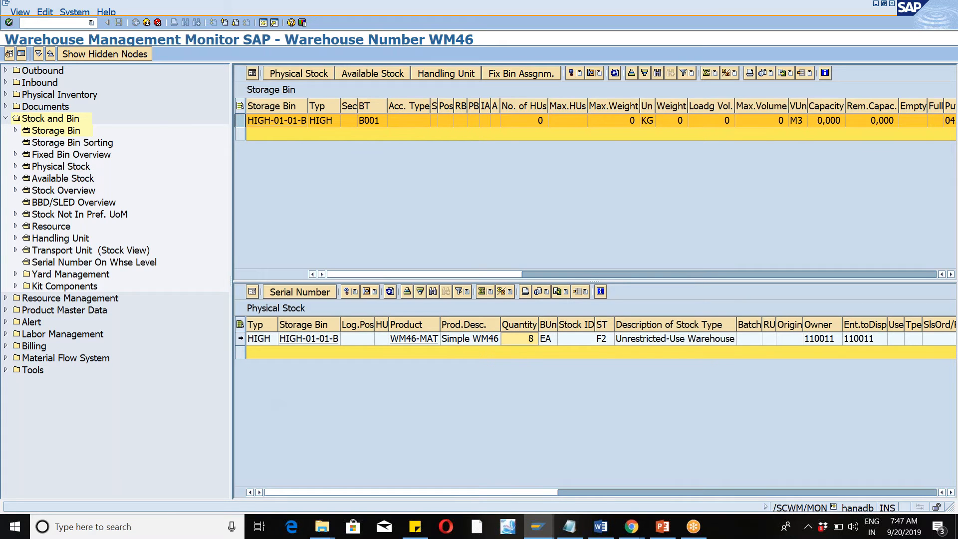
left_click(241, 339)
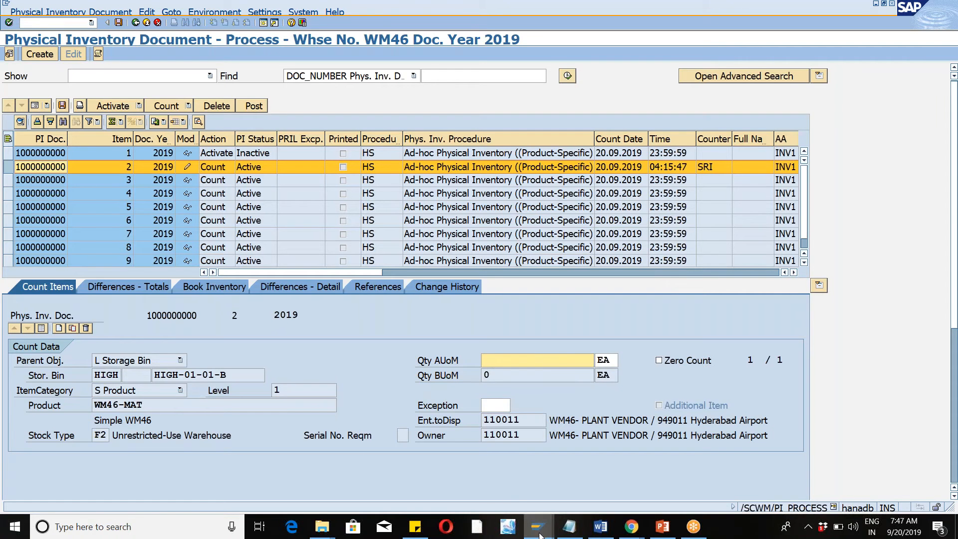
Switch to the customizing session and look through the physical-inventory-specific warehouse settings, returning to the IMG structure.
mouse_move(539, 534)
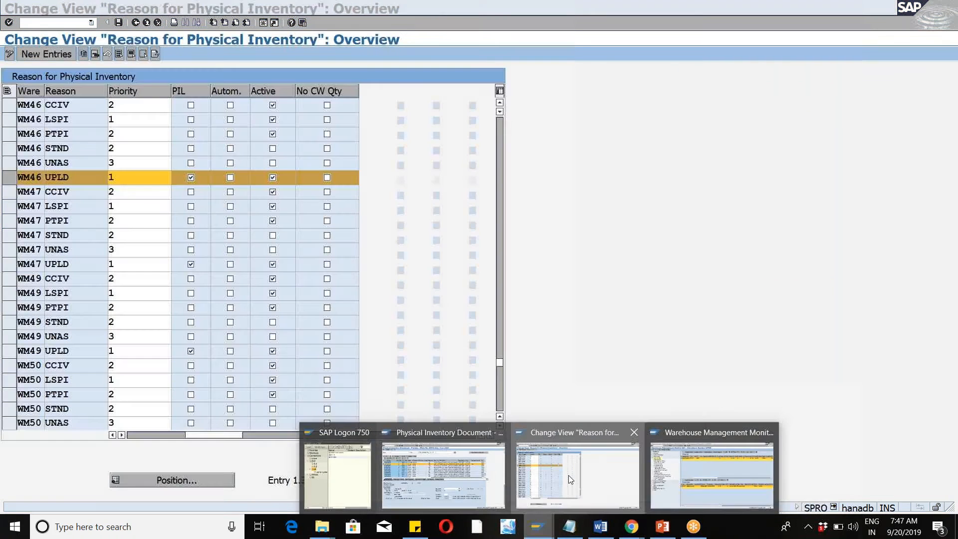
left_click(568, 475)
left_click(137, 23)
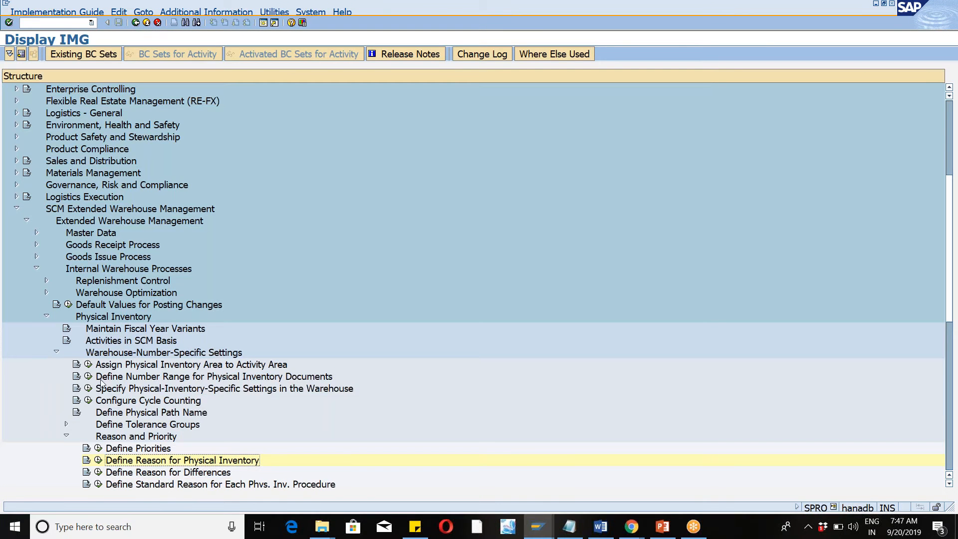
left_click(89, 389)
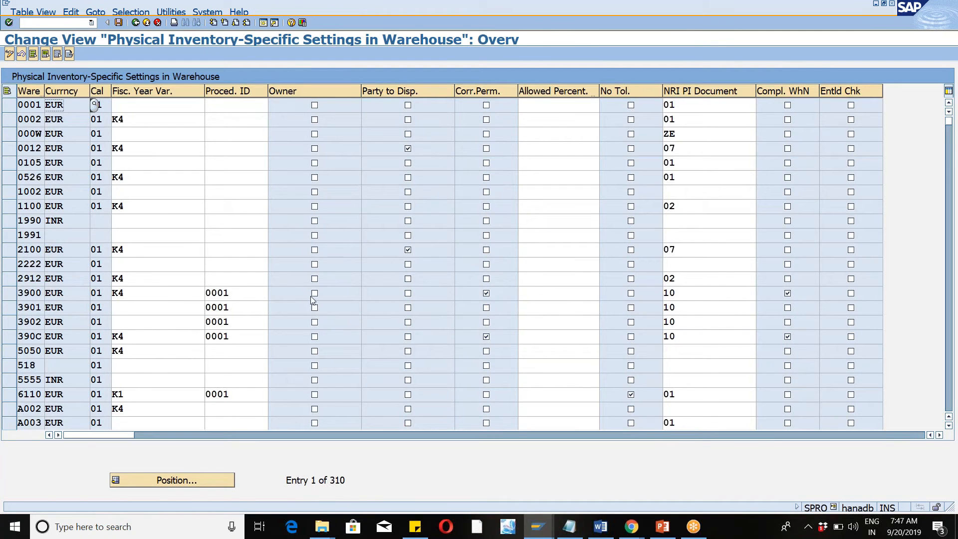
left_click(136, 23)
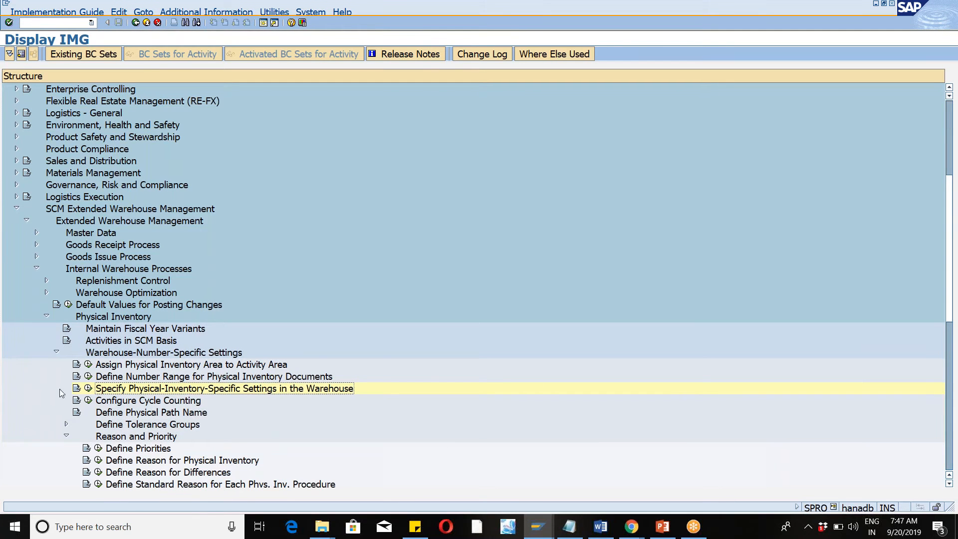
Open Define Physical Inventory Area and position on area 46WM to check its quantity display settings.
left_click(66, 436)
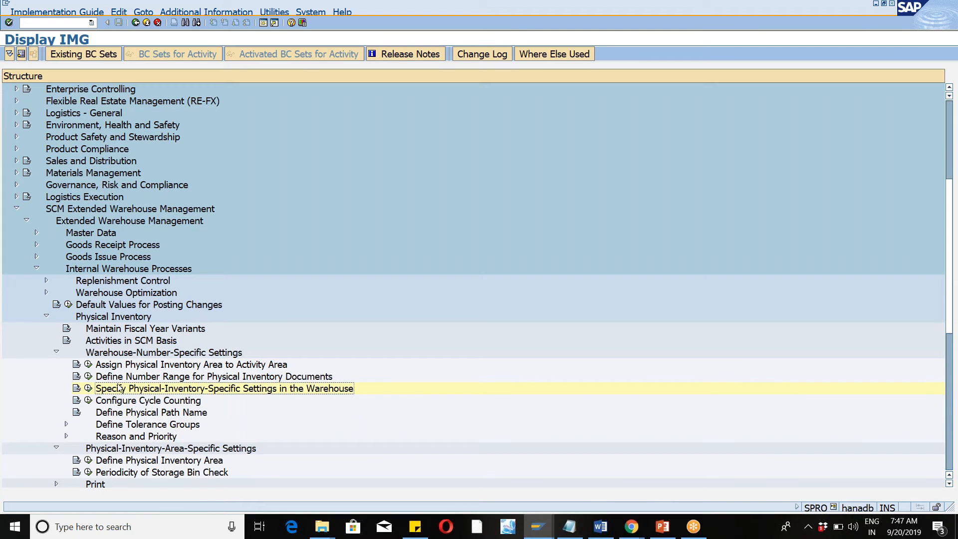
left_click(56, 352)
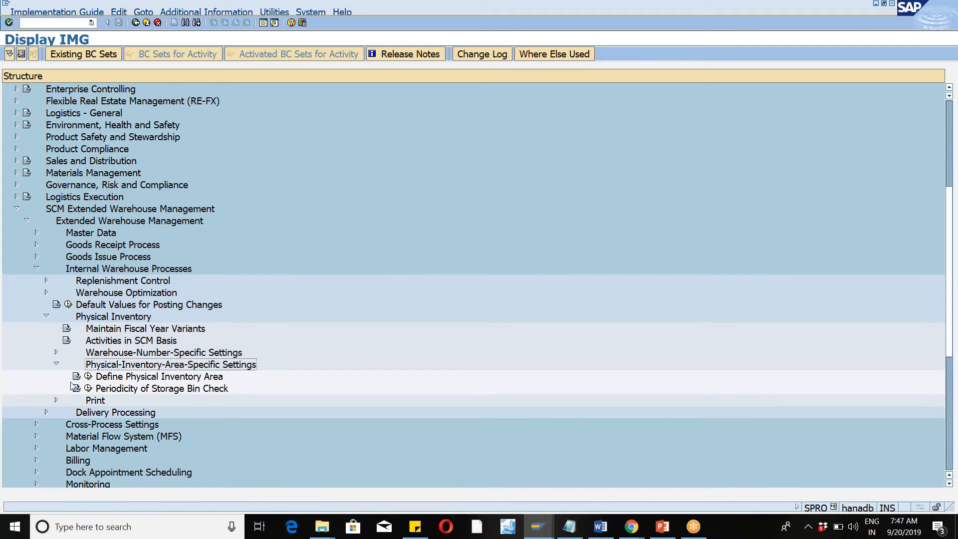
left_click(88, 377)
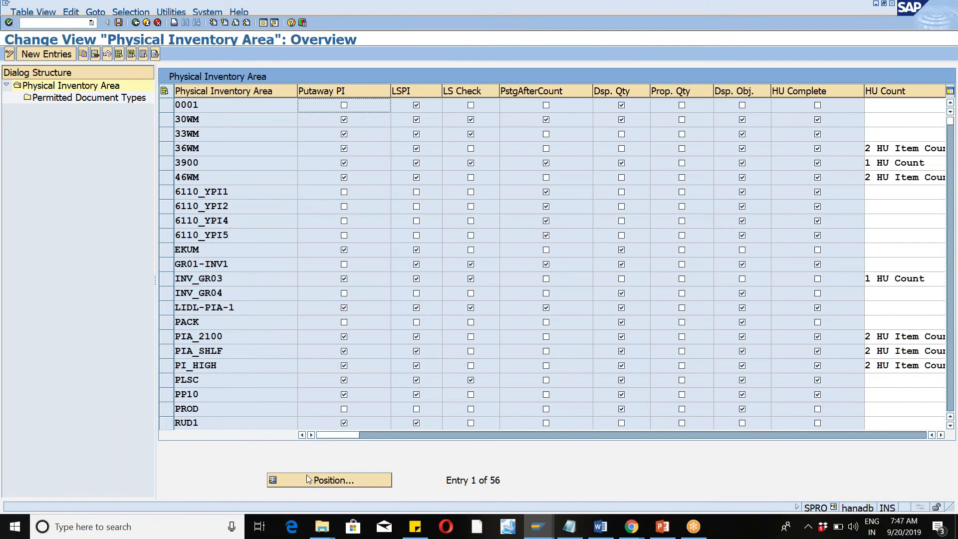
left_click(308, 479)
type("46wm")
key("Return")
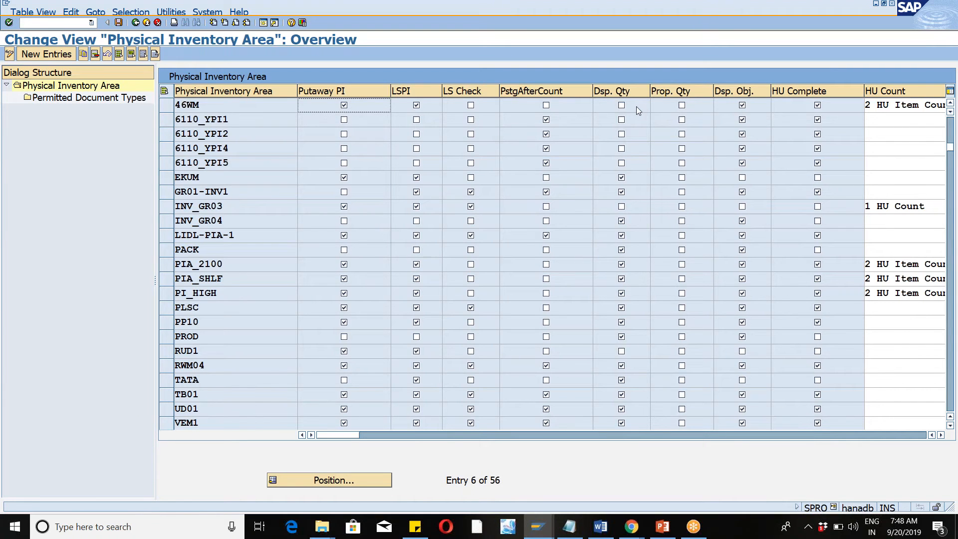
Return to the inventory document, enter a counted quantity of 5 EA for item 2, and accept the log message.
key("alt+Tab")
key("alt+Tab")
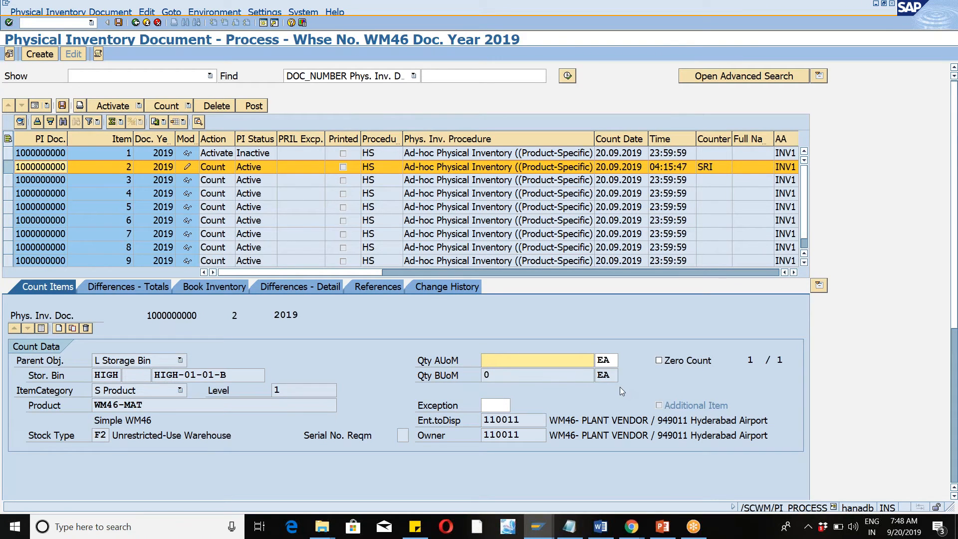
key("alt+Tab")
type("5")
key("Return")
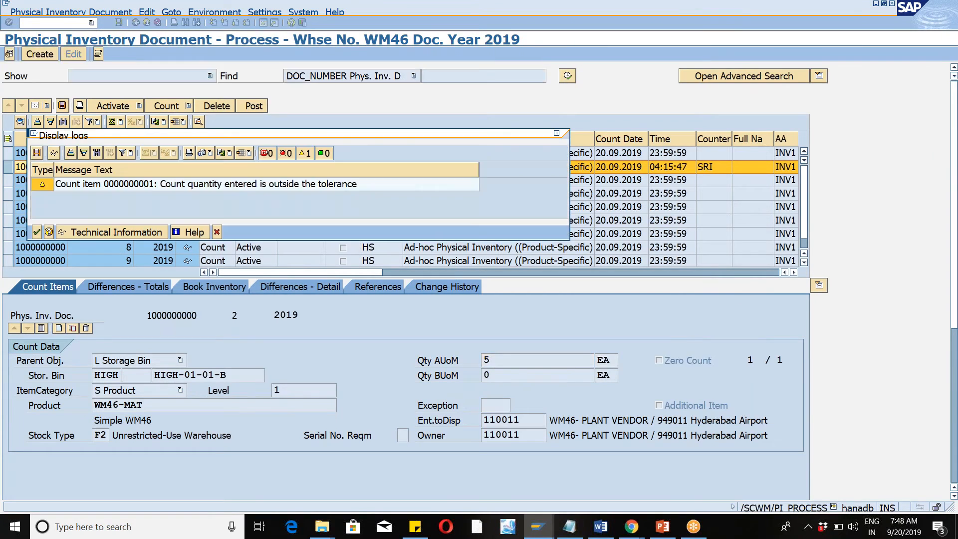
left_click(37, 232)
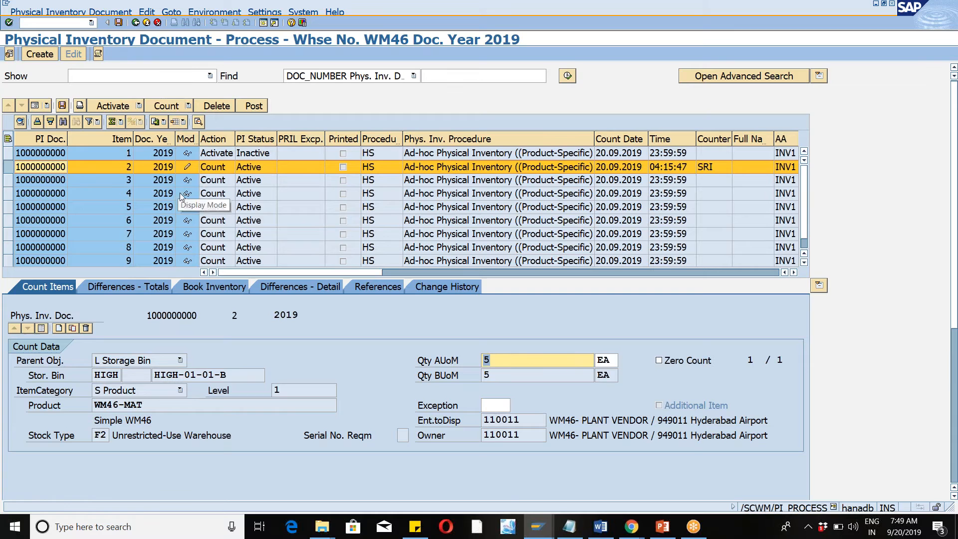
Save the count of item 2 and widen the Action column in the item list.
left_click(188, 106)
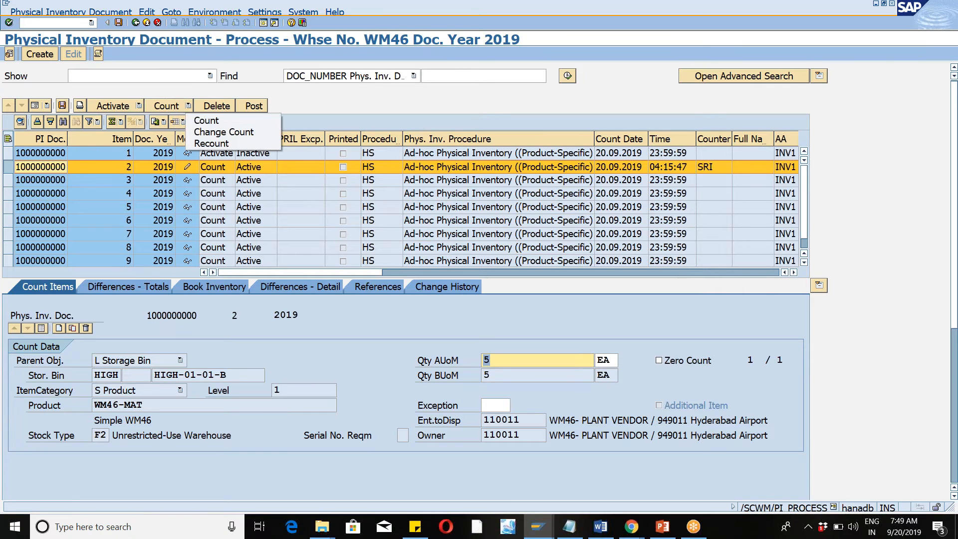
left_click(318, 103)
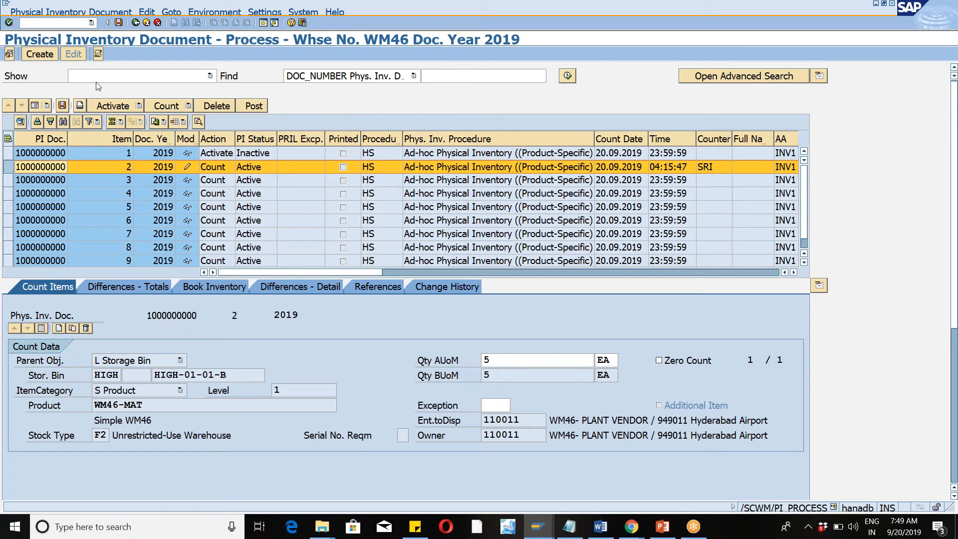
left_click(118, 22)
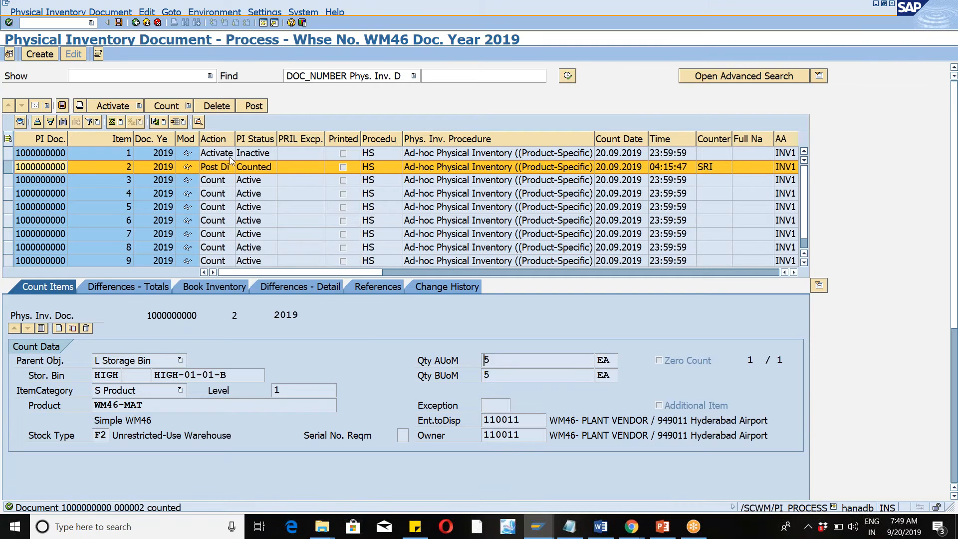
left_click_drag(235, 139, 267, 143)
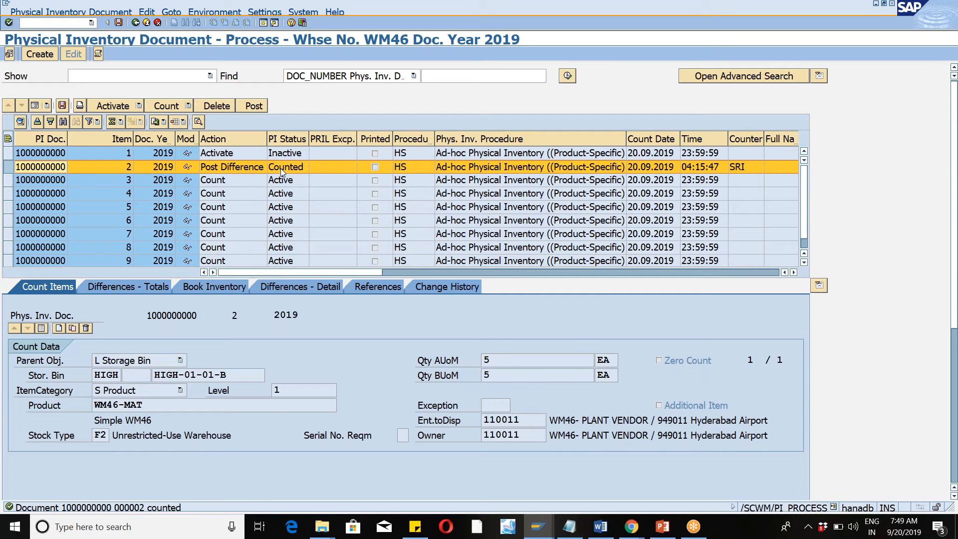
Check area 46WM's posting-after-count setting in customizing, and post and save the difference for document item 2.
left_click(7, 171)
left_click(7, 171)
key("alt+Tab")
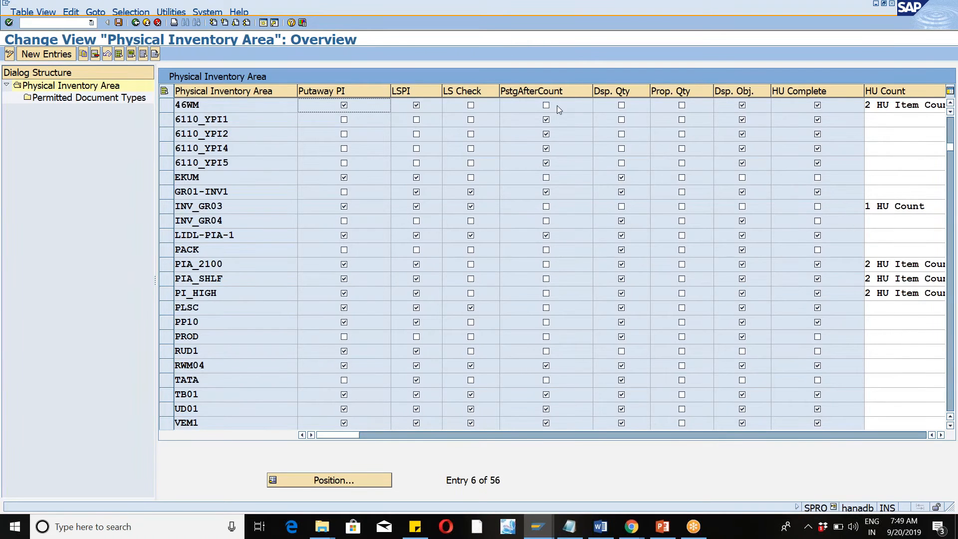
key("alt+Tab")
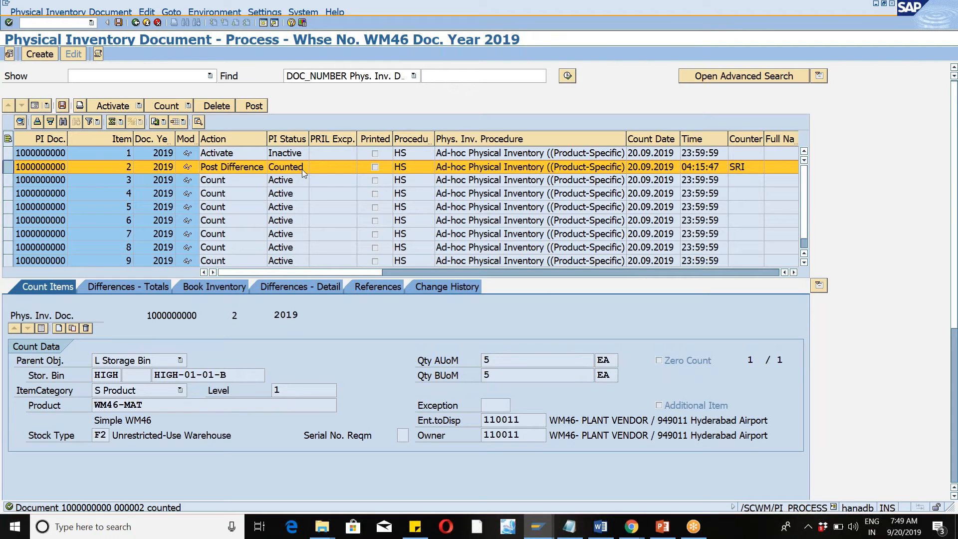
left_click(259, 106)
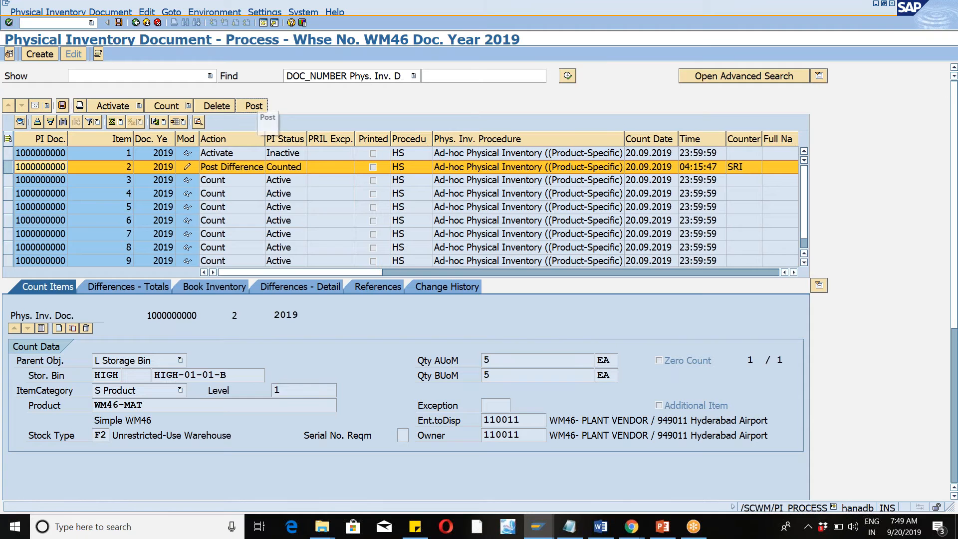
left_click(118, 23)
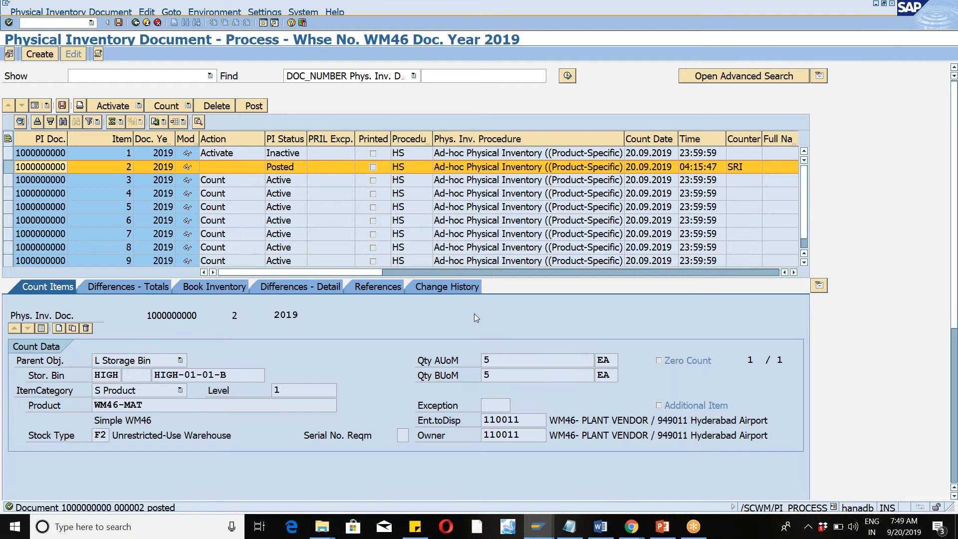
Switch to the warehouse monitor, refresh the storage bin data, and check the physical stock quantity in bin HIGH-01-01-B.
key("alt+Tab")
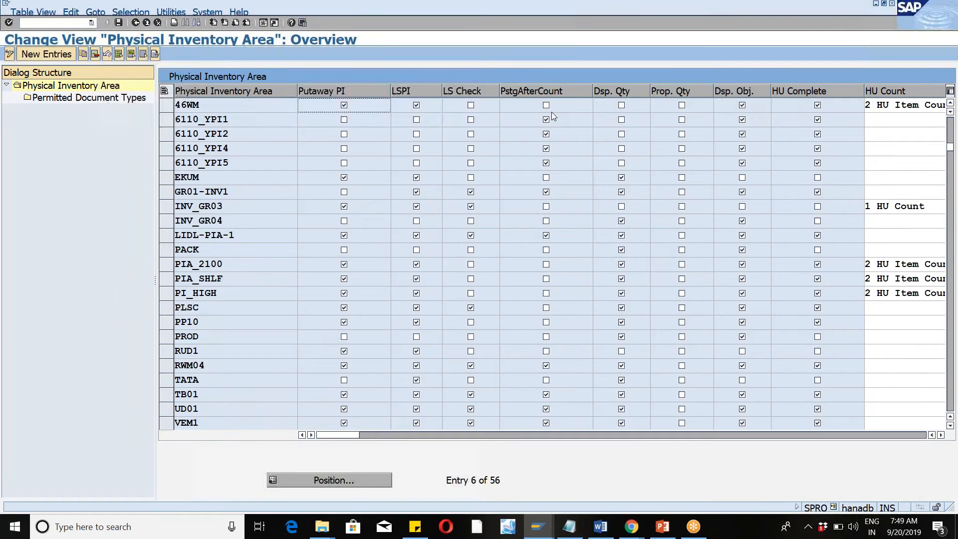
key("alt+Tab")
mouse_move(538, 526)
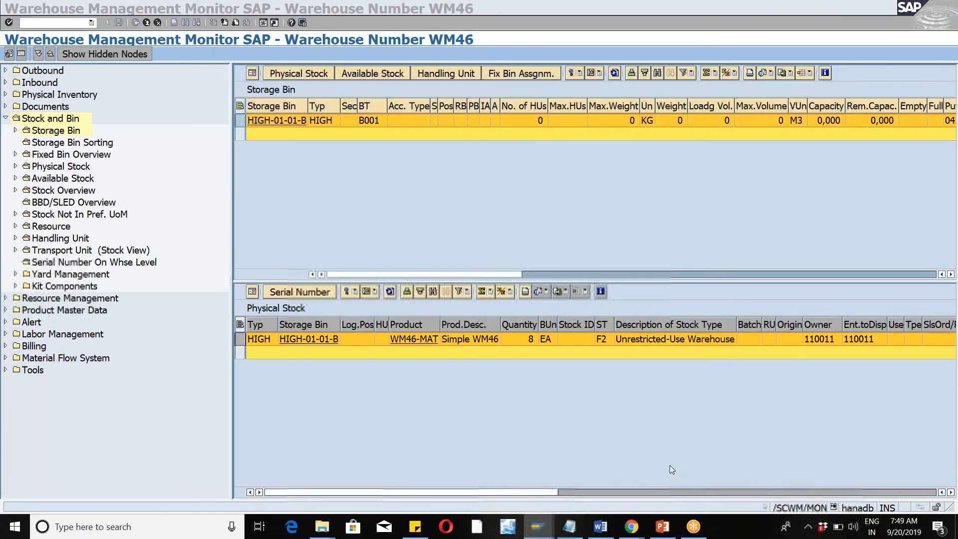
left_click(670, 465)
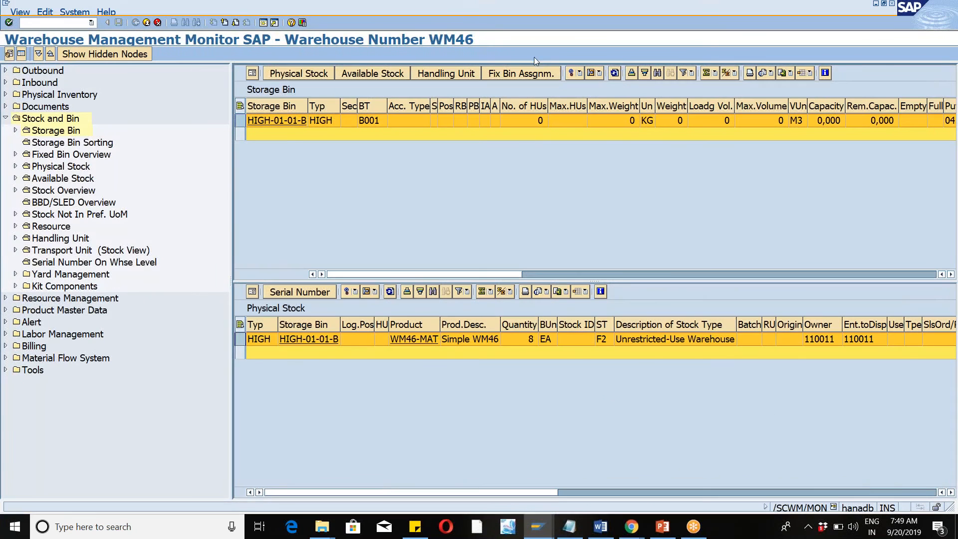
left_click(615, 74)
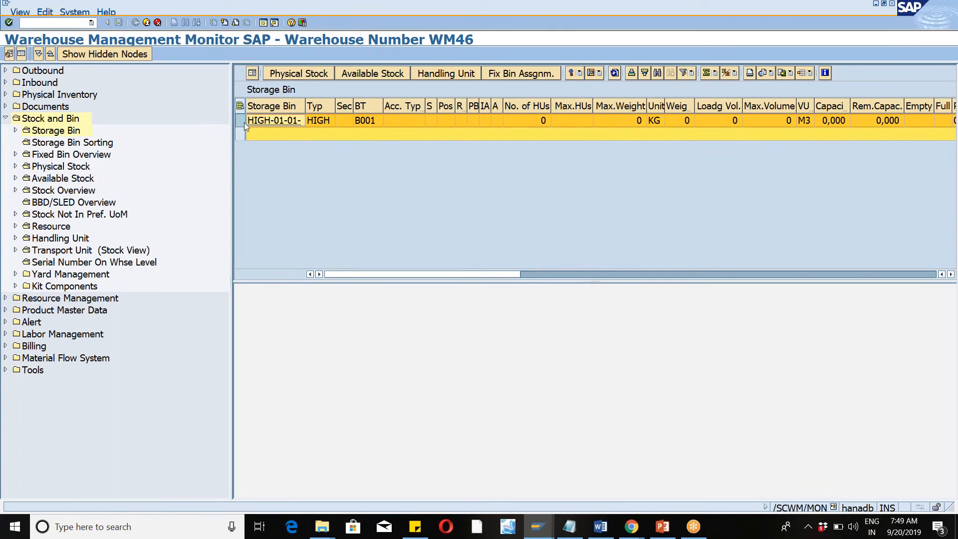
left_click(308, 74)
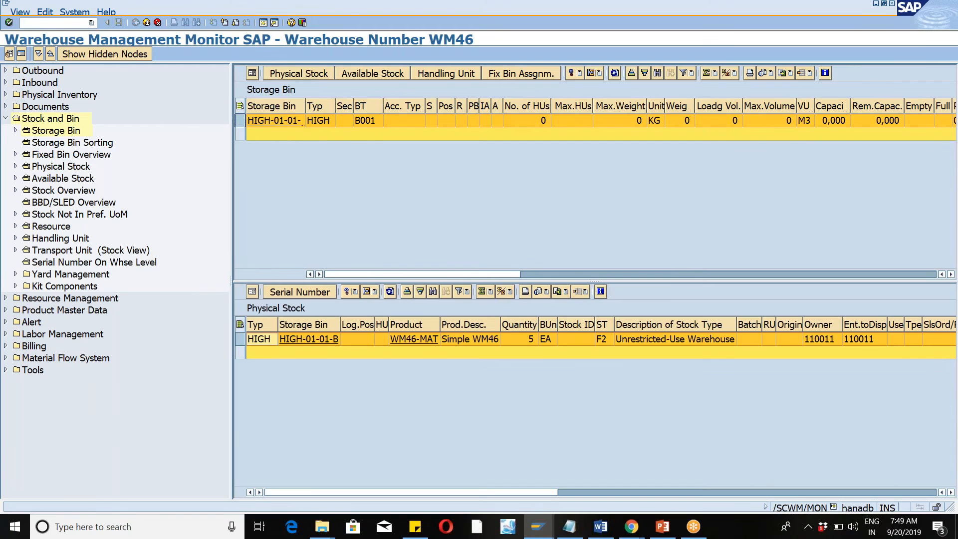
left_click(522, 345)
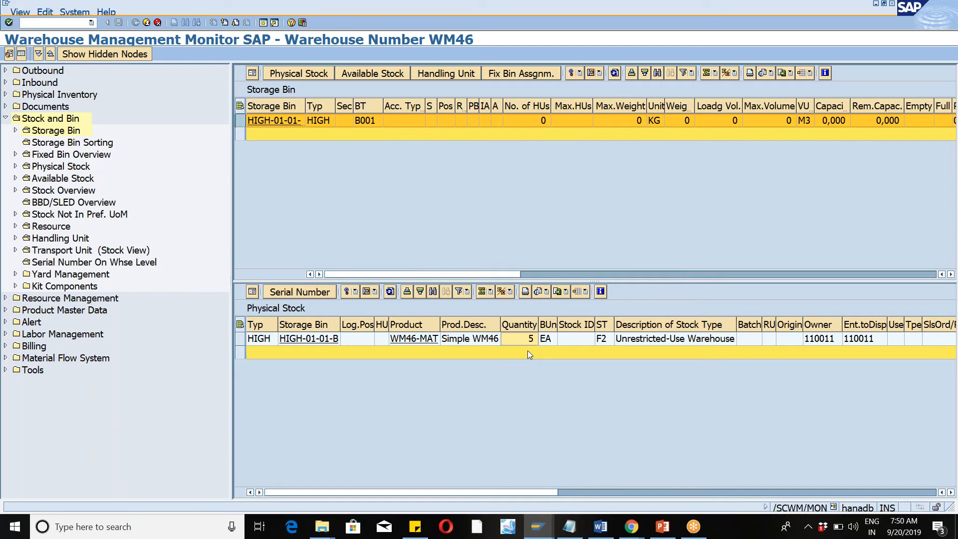
Leave the warehouse monitor, open the Difference Analyzer (/n/scwm/diff_analyzer), and search the differences without restricting the product.
left_click(146, 23)
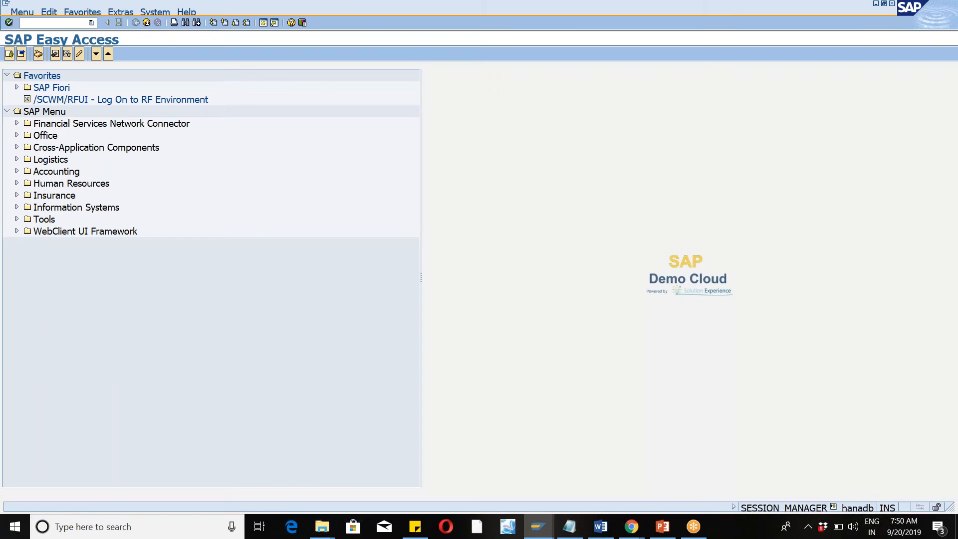
type("/n/scwm/diff_analyzer")
key("Return")
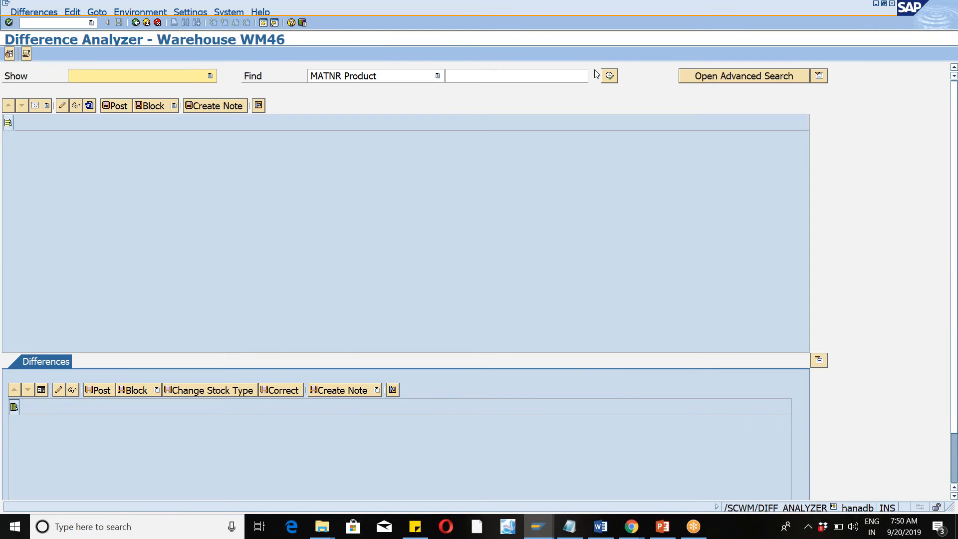
left_click(609, 76)
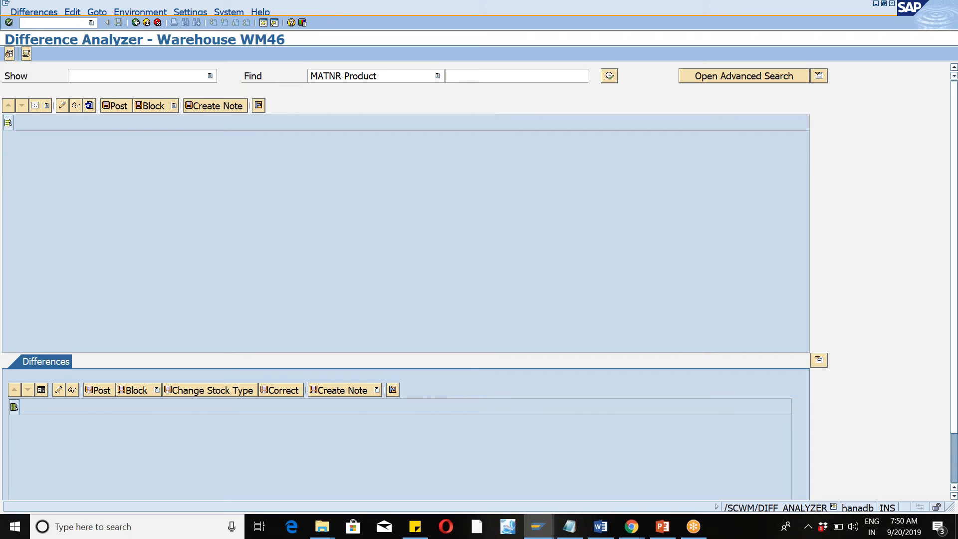
Select the cumulative difference line in the Difference Analyzer and post and save it.
left_click(6, 172)
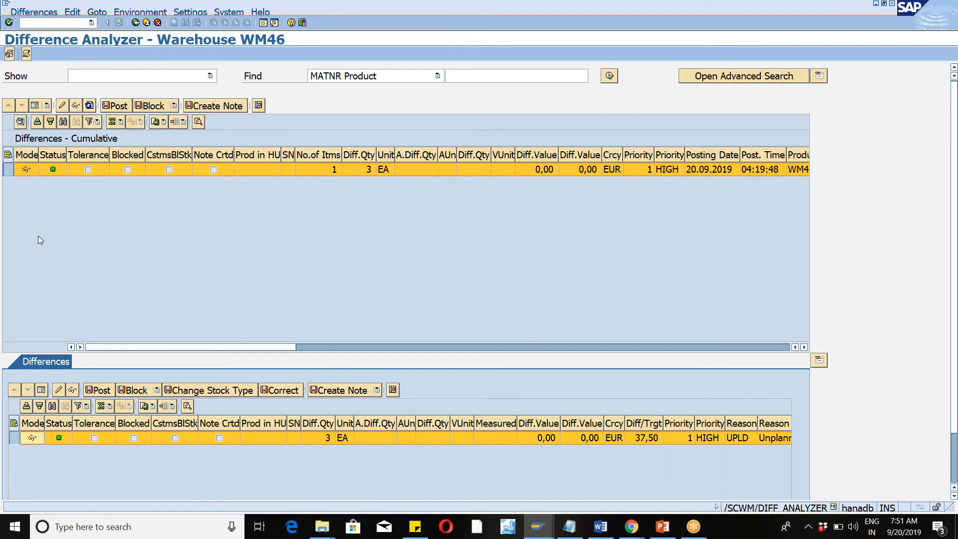
left_click(10, 172)
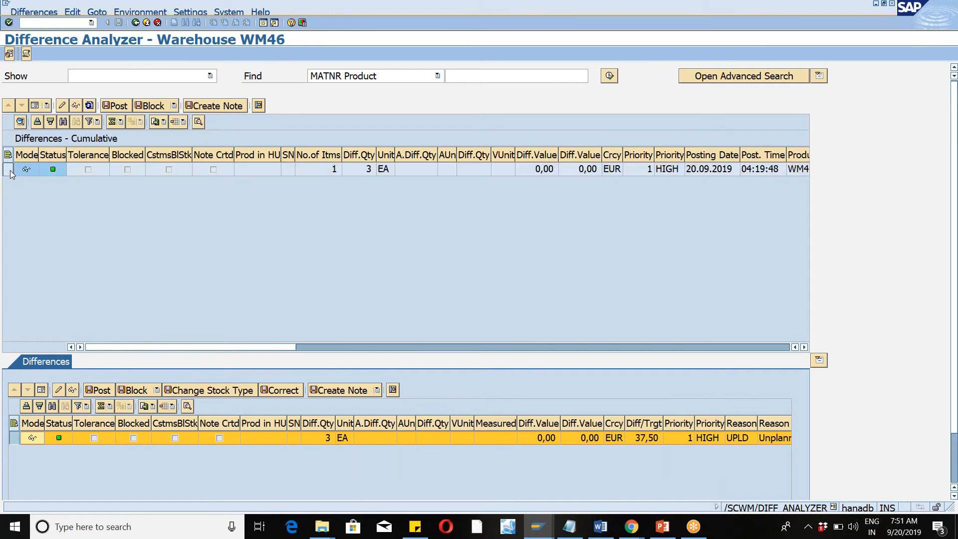
left_click(107, 106)
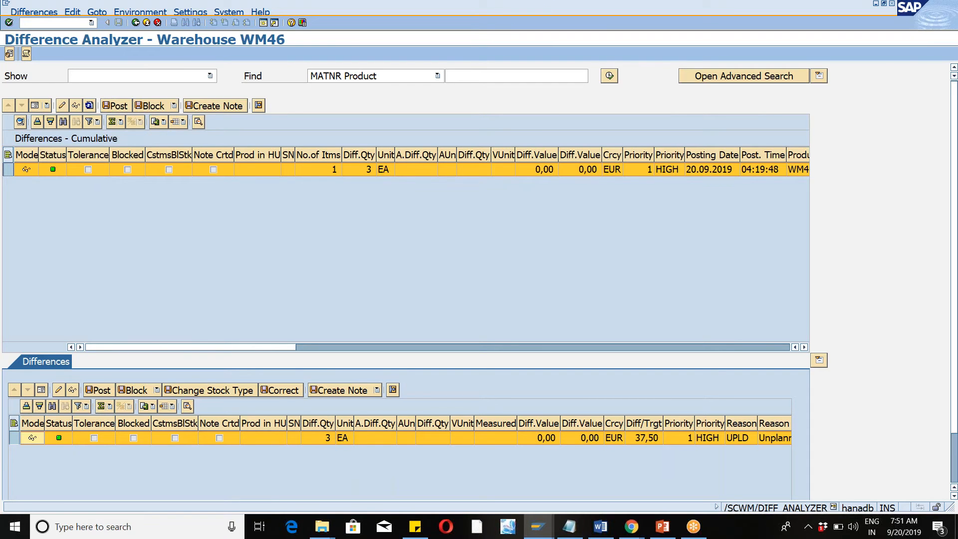
left_click(235, 227)
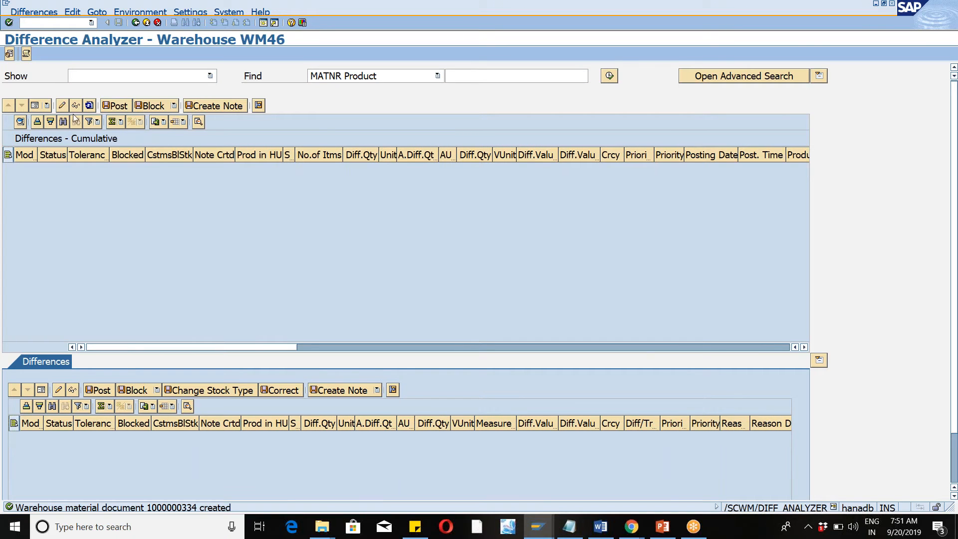
Open the MMBE stock overview and run it for material WM46-MAT in plant WM46.
left_click(65, 23)
type("/nmmbe")
key("Return")
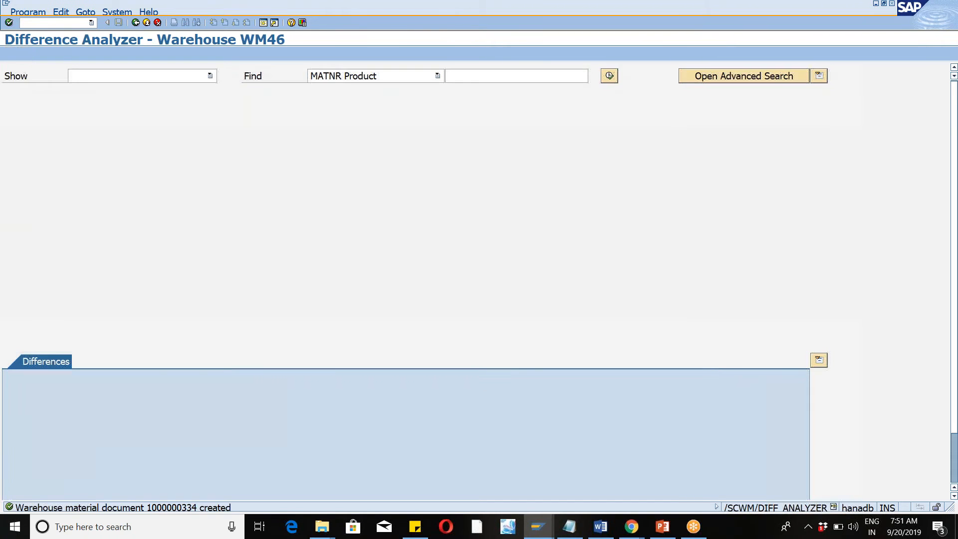
type("wm46-mat")
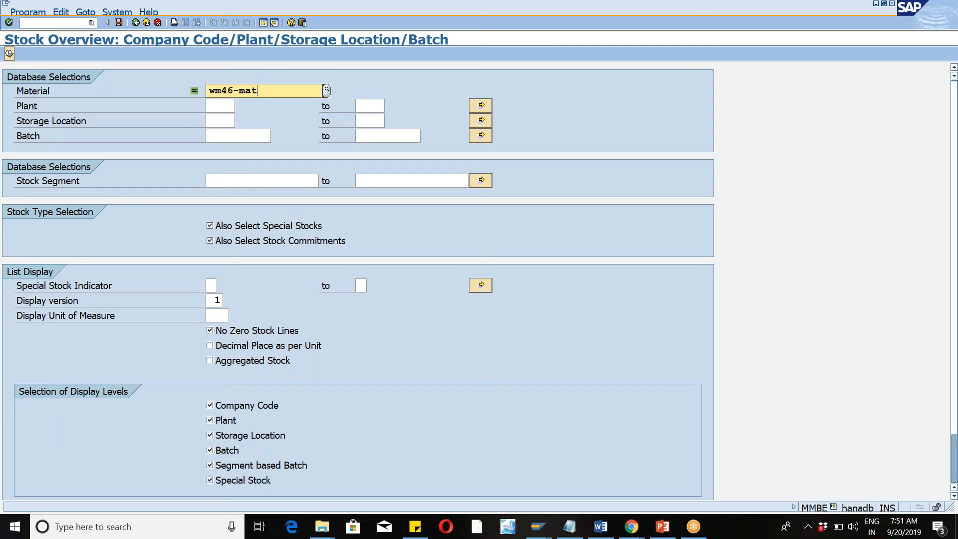
key("Tab")
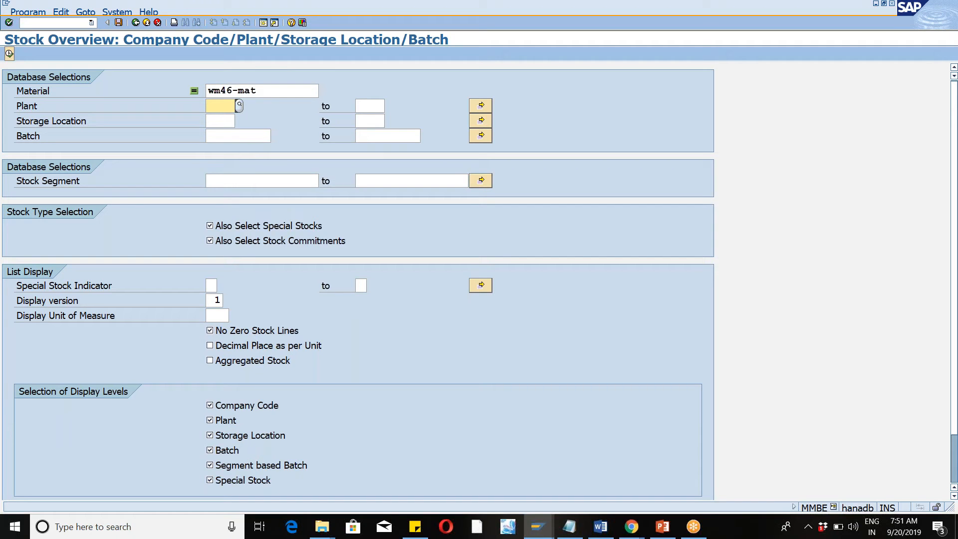
type("wm46")
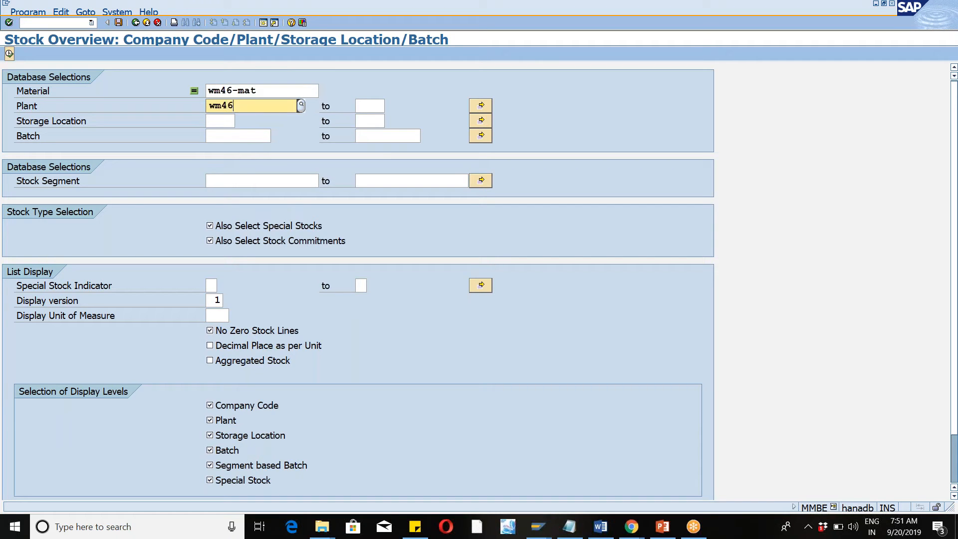
left_click(269, 132)
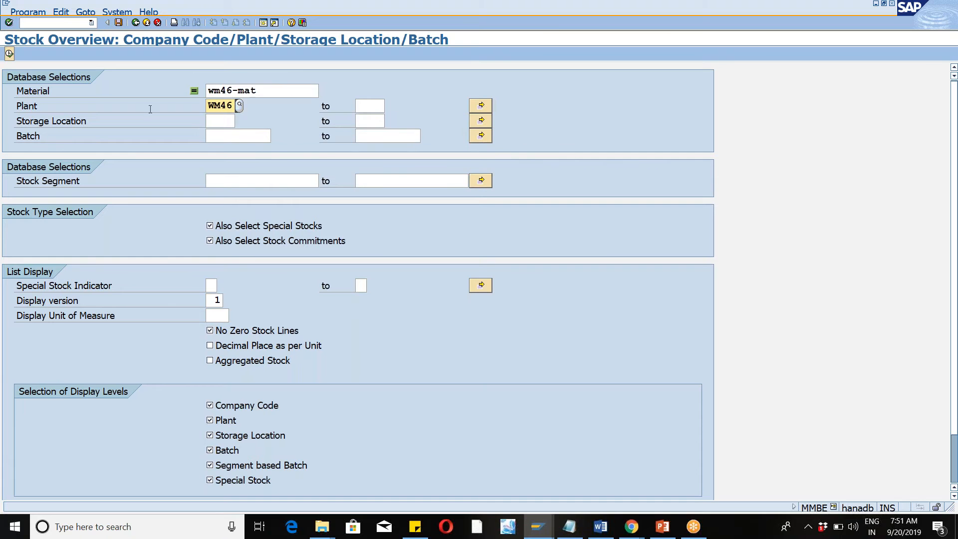
left_click(9, 53)
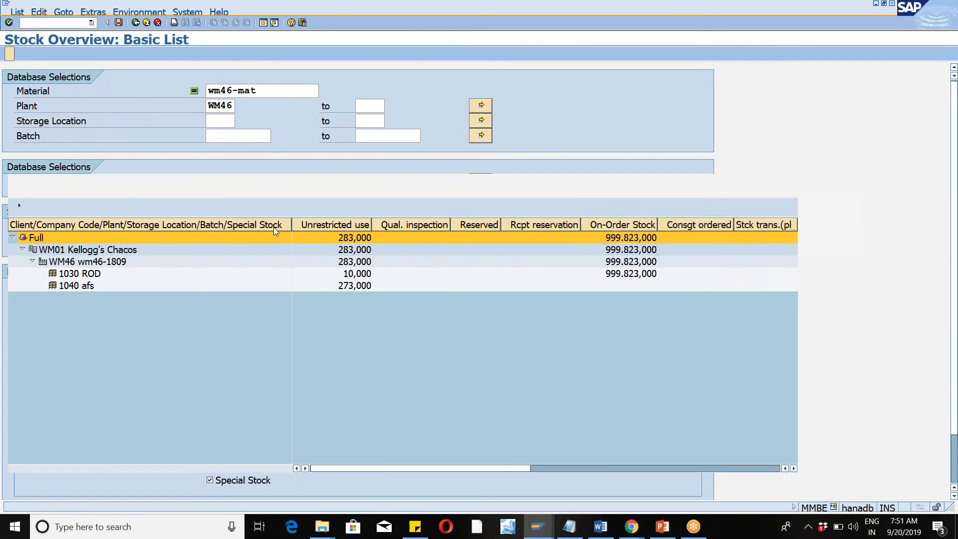
Display the material movements of storage location 1040 and examine the movement type of the latest posting.
left_click(69, 288)
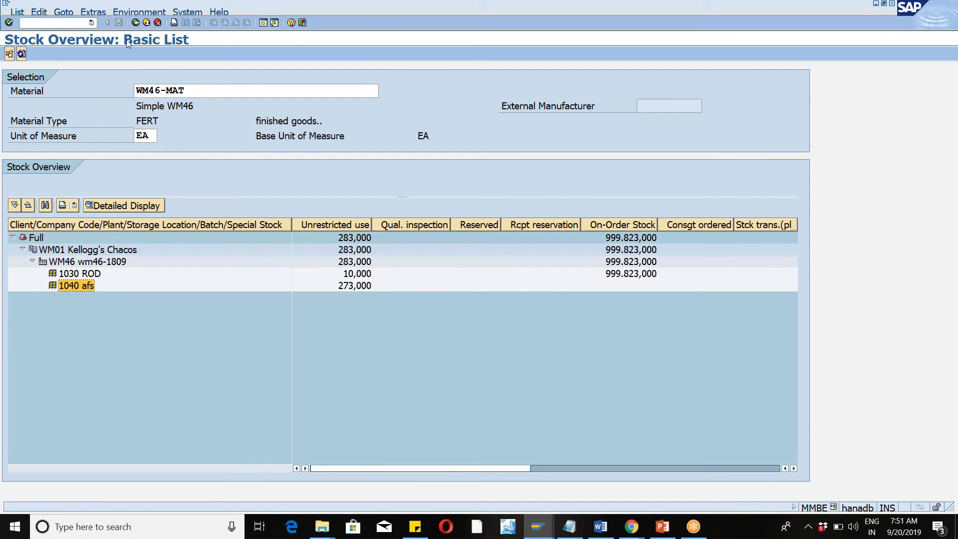
left_click(139, 14)
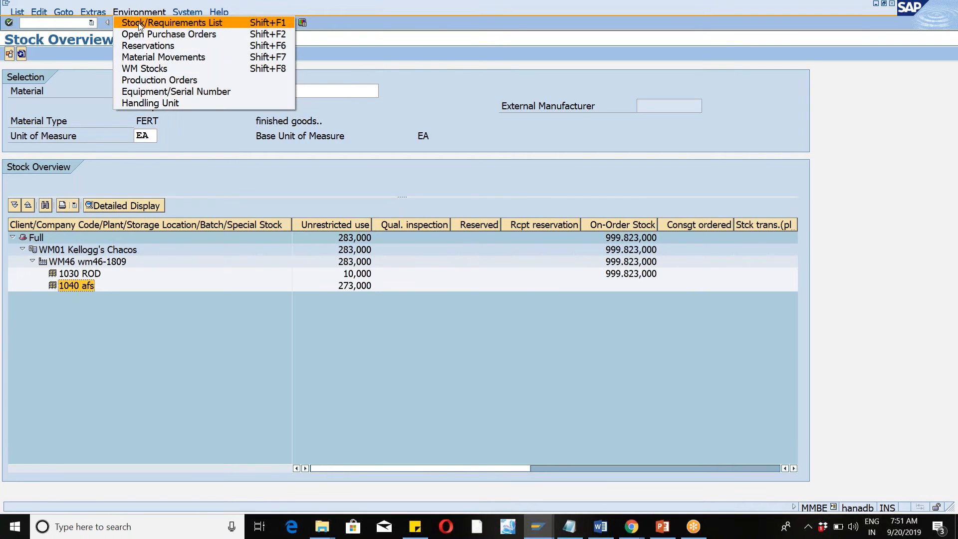
left_click(139, 59)
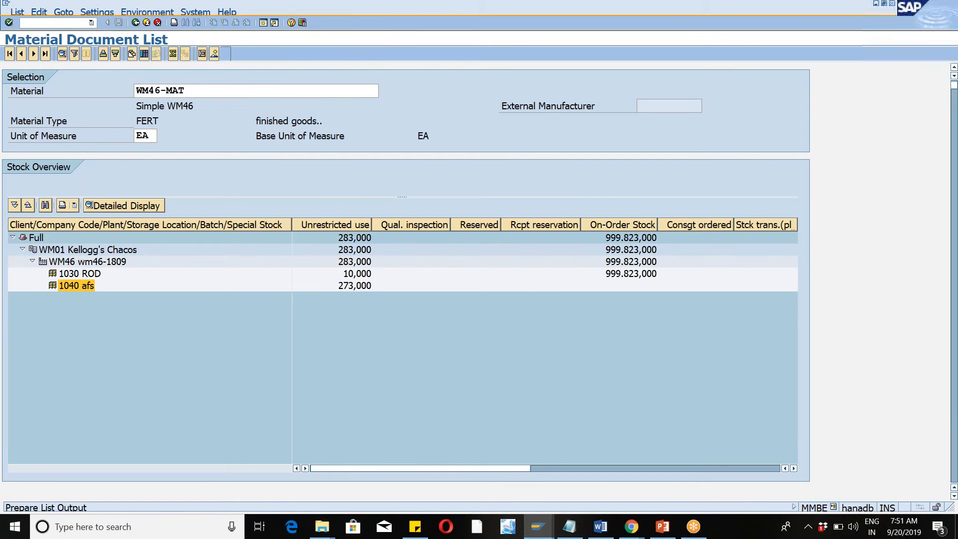
left_click(46, 134)
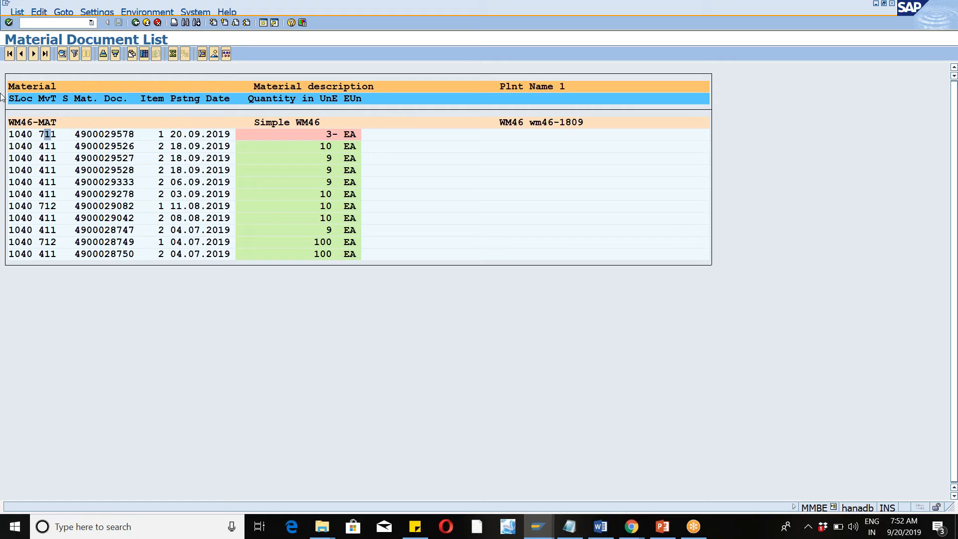
Open Post Differences to ERP System (/SCWM/WM_ADJUST) under Physical Inventory's periodic processing and review its execution options, including background execution.
left_click(52, 22)
type("/n")
key("Return")
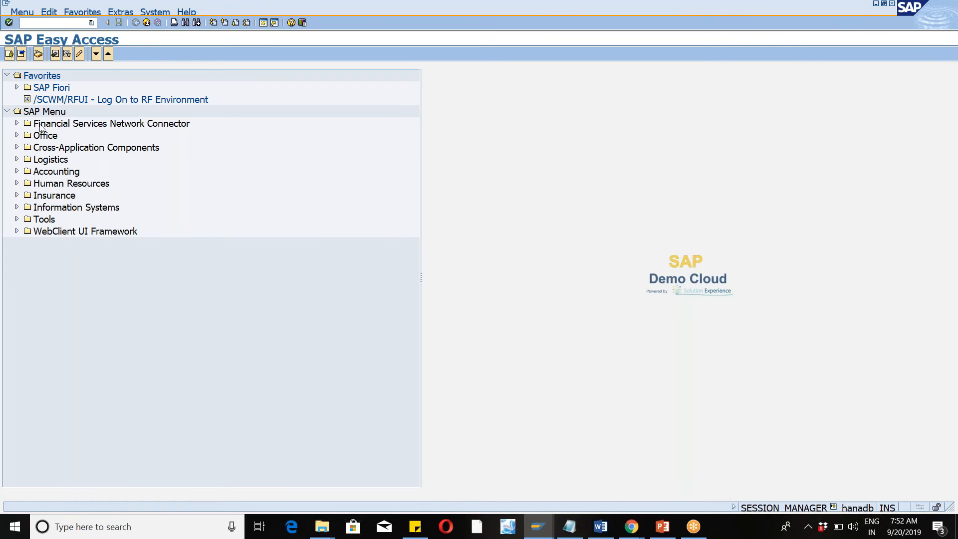
left_click(17, 159)
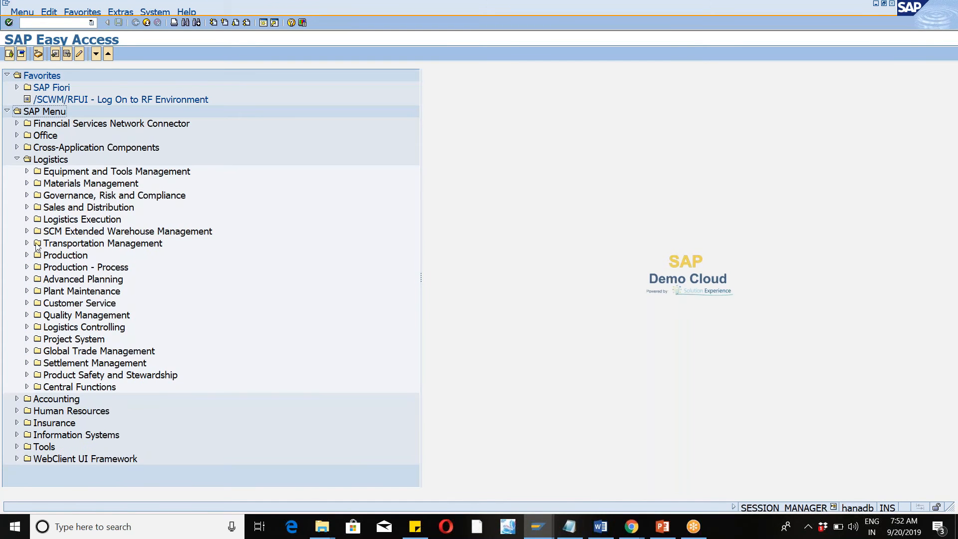
left_click(26, 233)
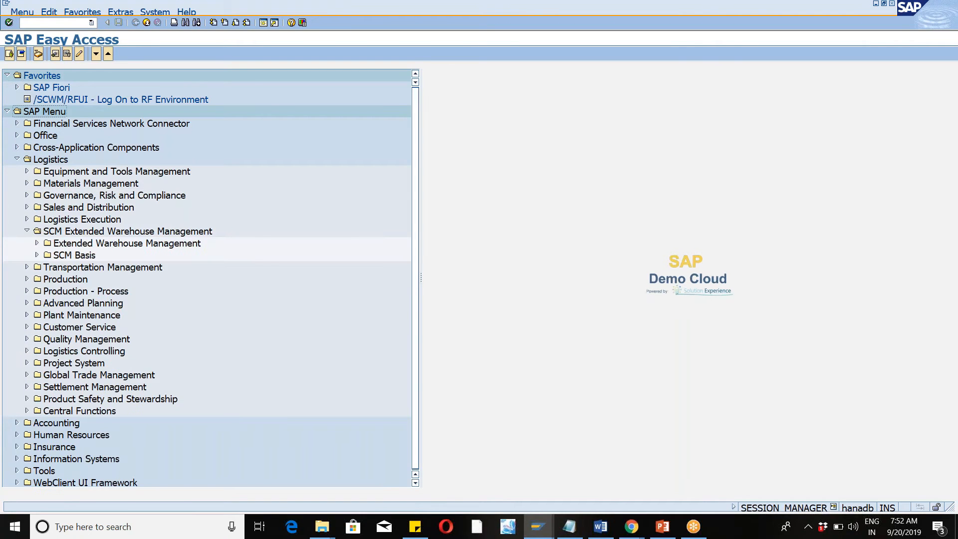
left_click(37, 243)
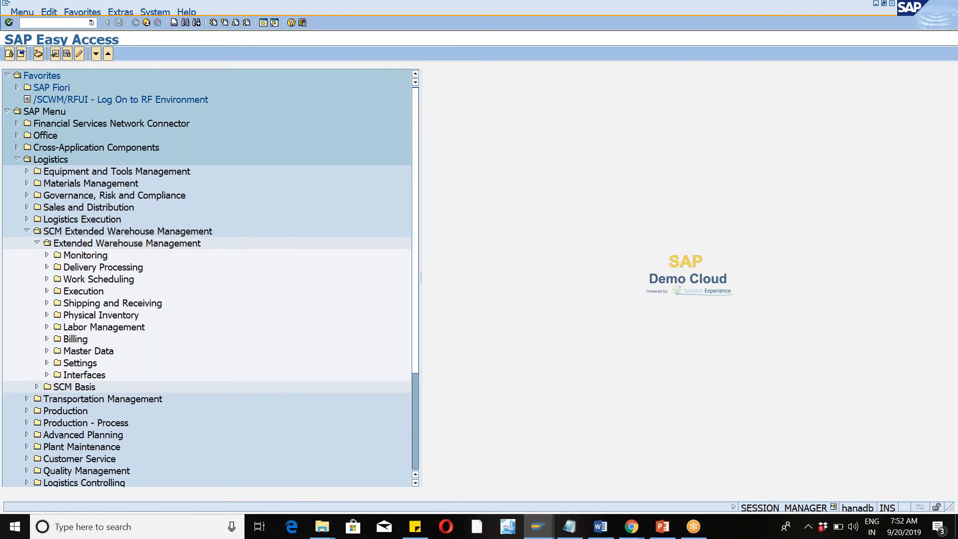
left_click(47, 315)
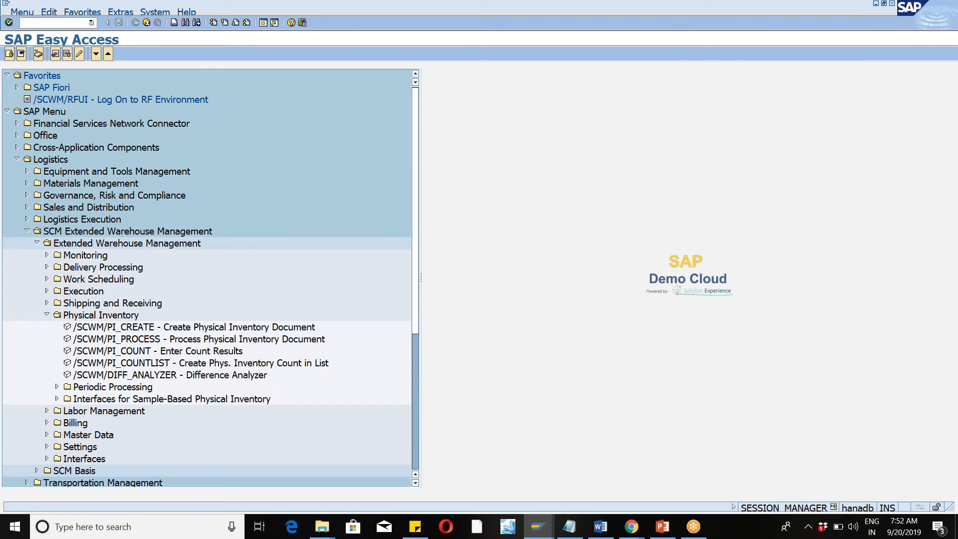
scroll(57, 391, "down", 1)
left_click(57, 388)
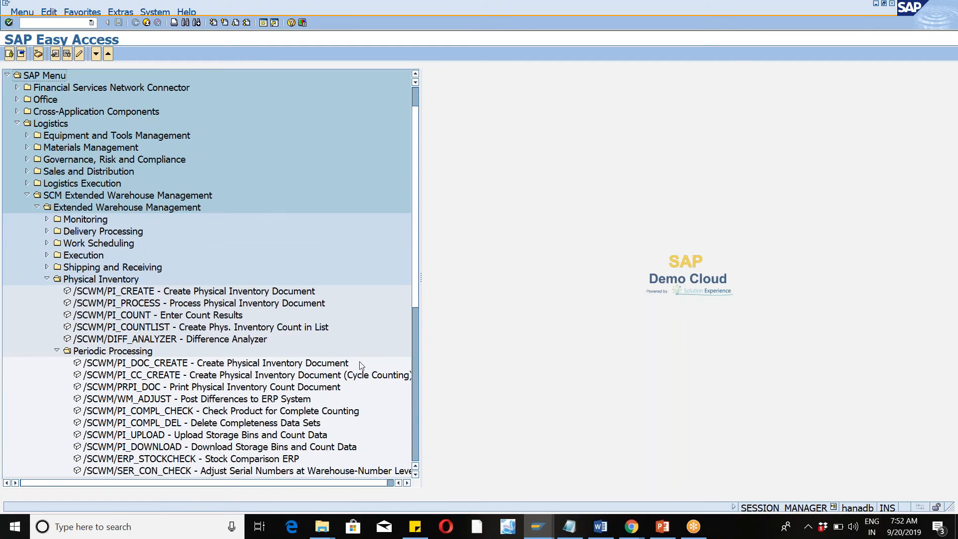
double_click(164, 399)
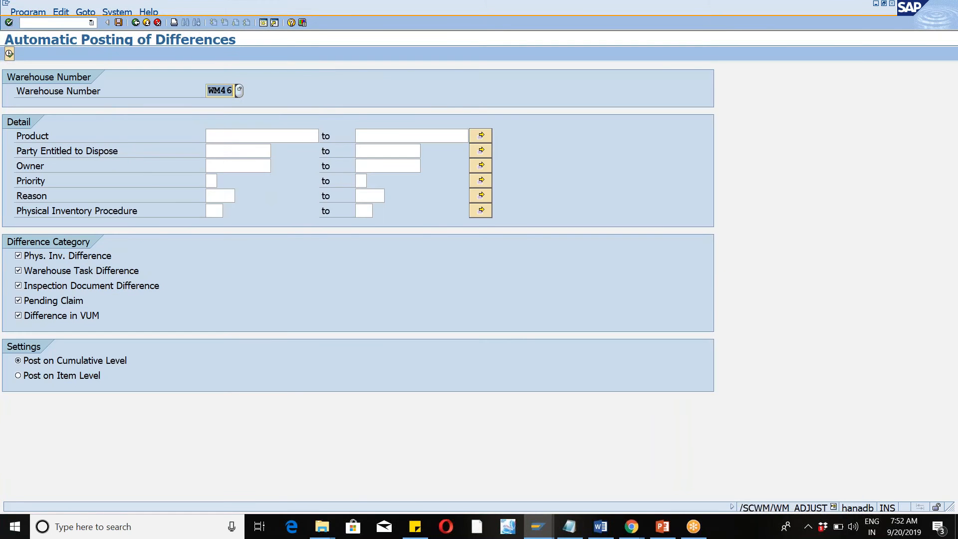
left_click(26, 14)
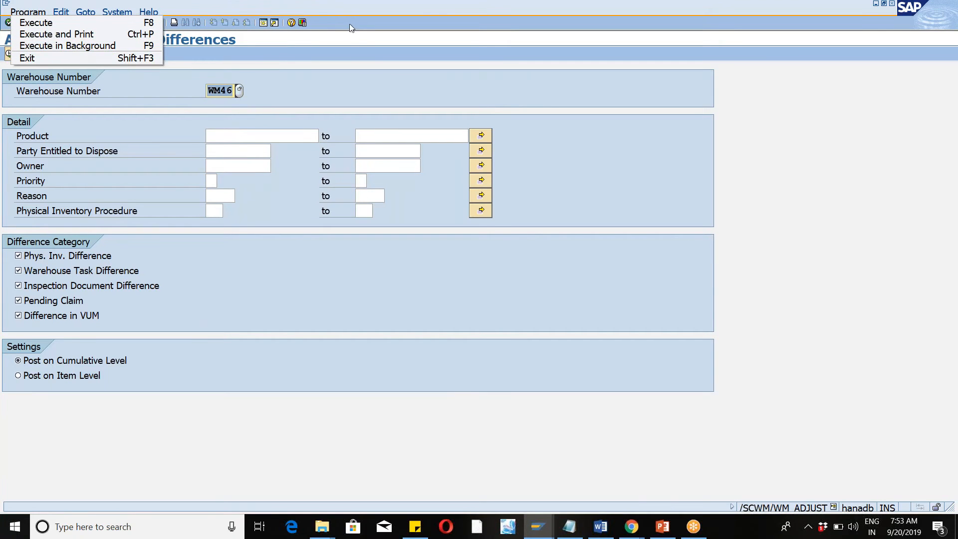
left_click(378, 35)
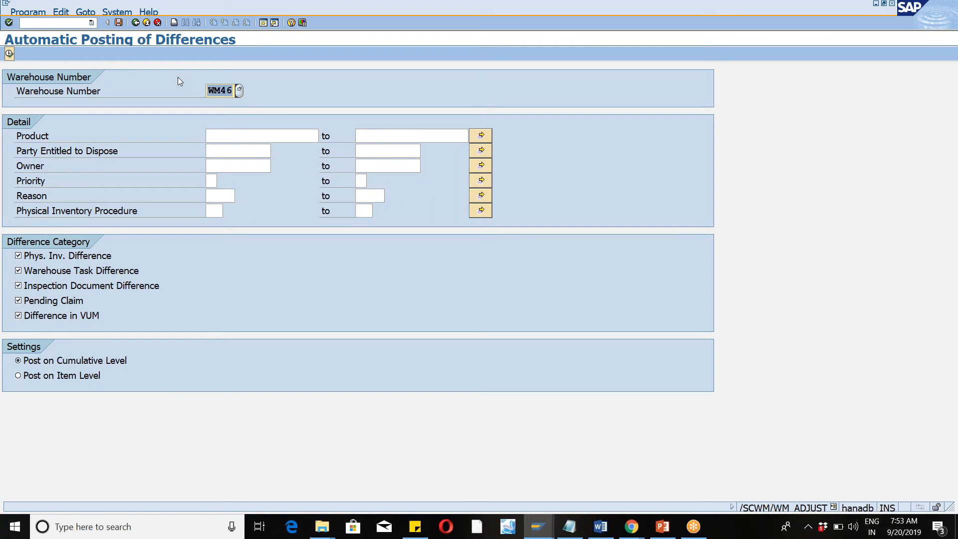
Reopen physical inventory document processing with the previously used transaction /n/scwm/pi_process.
left_click(92, 23)
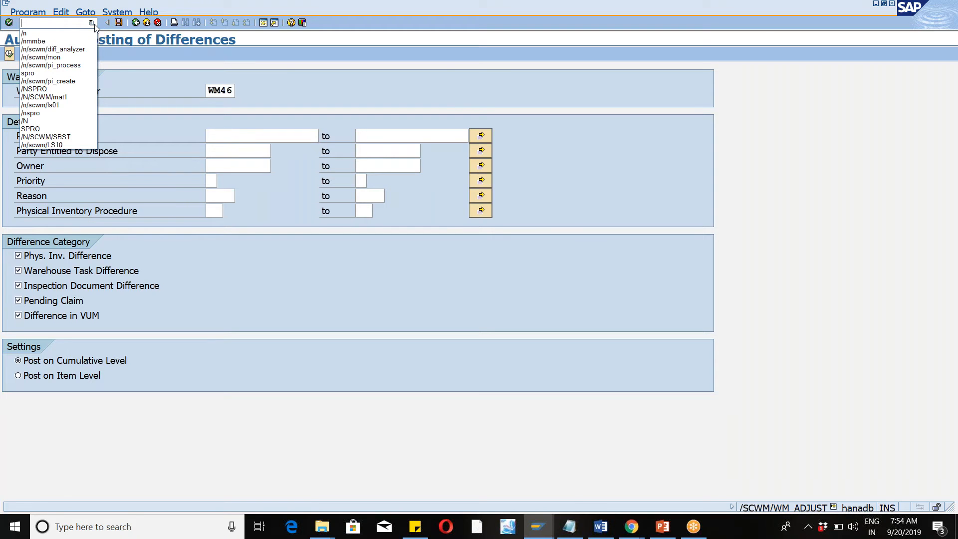
left_click(50, 65)
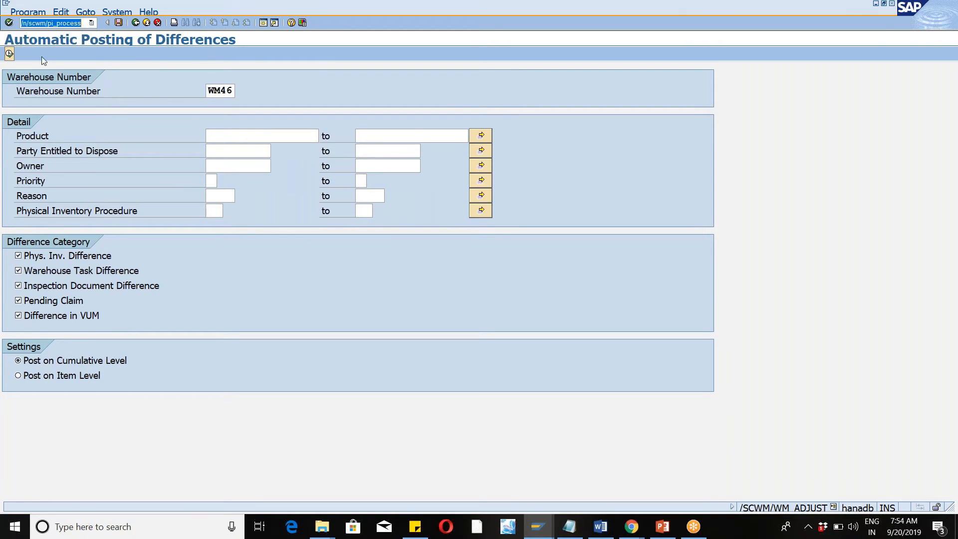
left_click(10, 23)
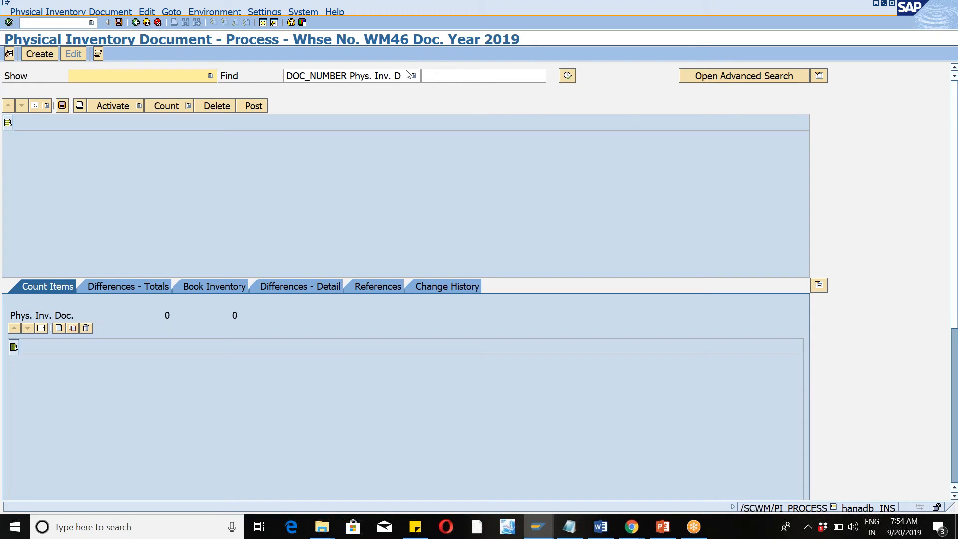
Open physical inventory document creation with the previously used transaction /n/scwm/pi_create and find the countable items for product WM46-MAT.
left_click(93, 24)
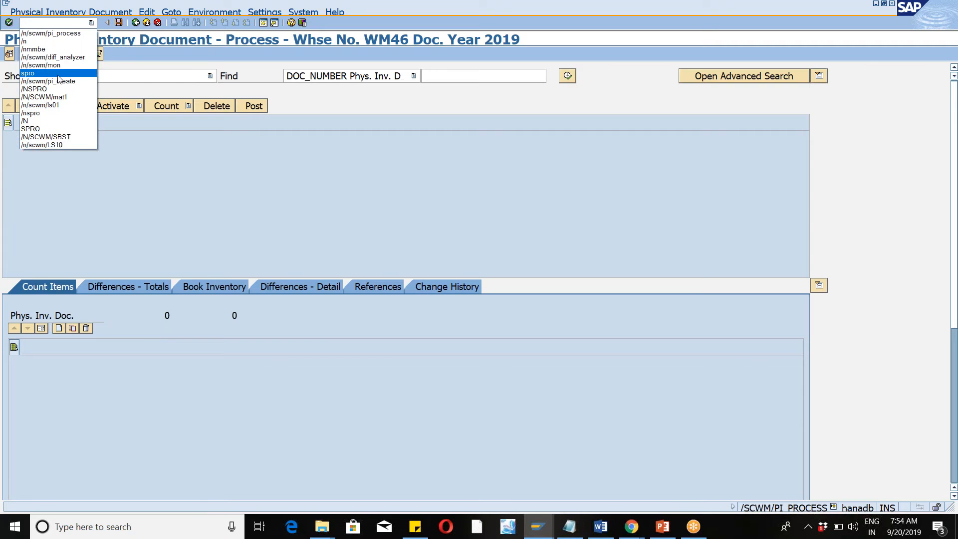
left_click(56, 76)
left_click(9, 22)
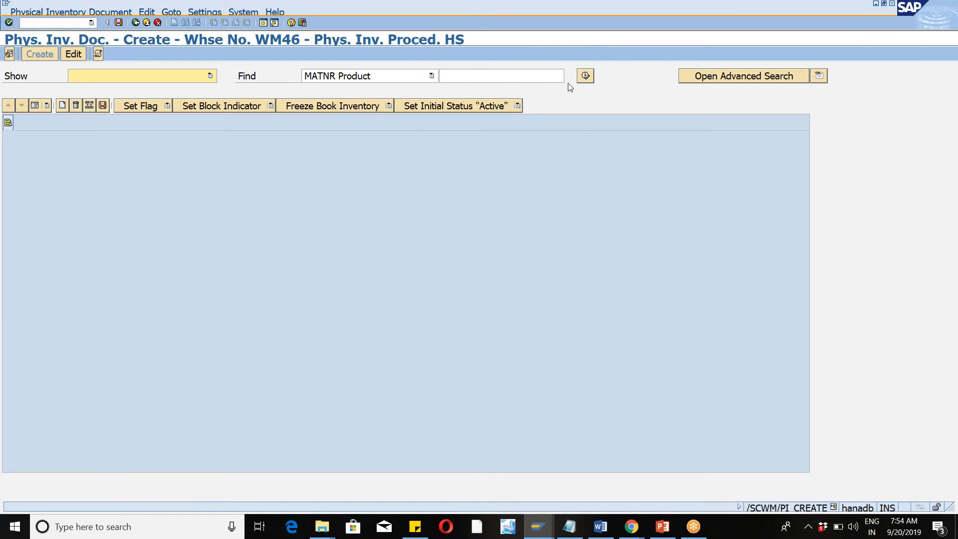
left_click(555, 76)
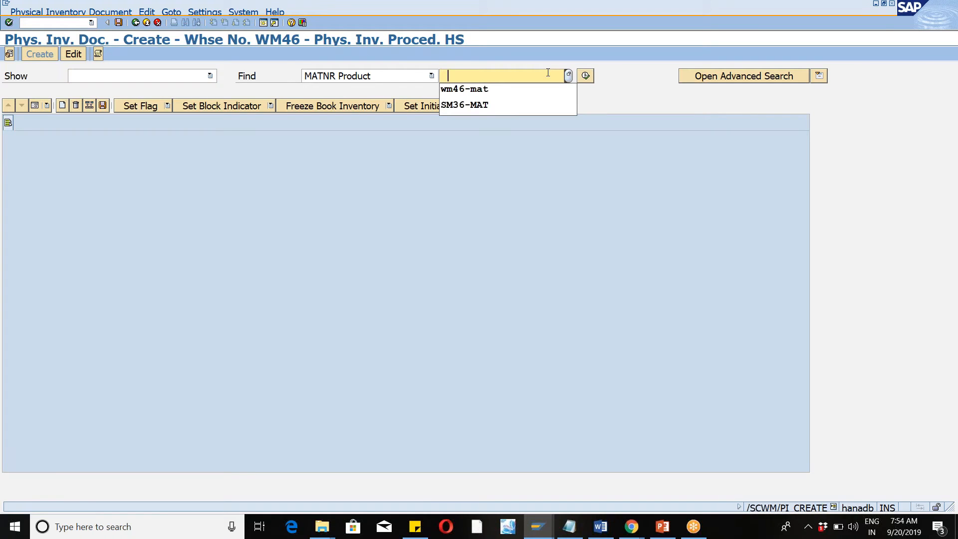
key("Return")
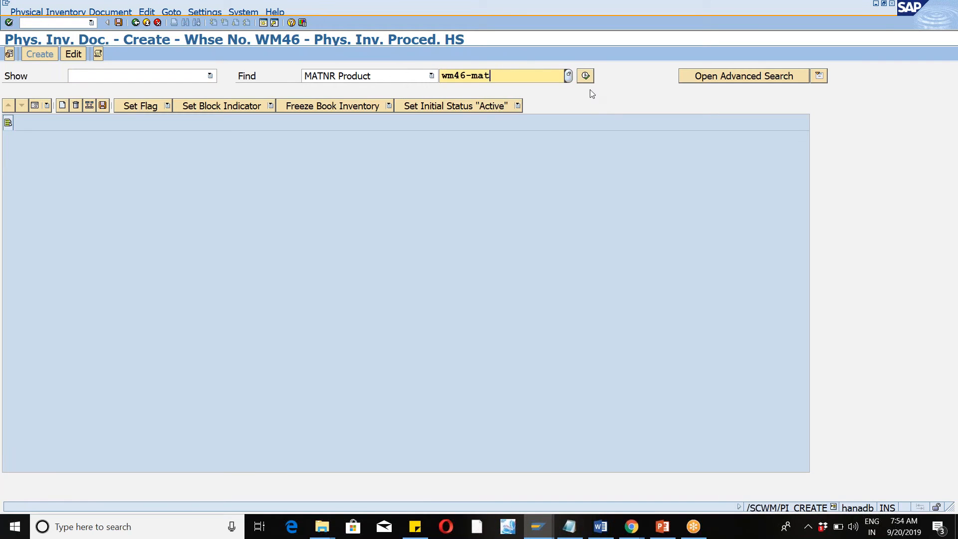
left_click(585, 76)
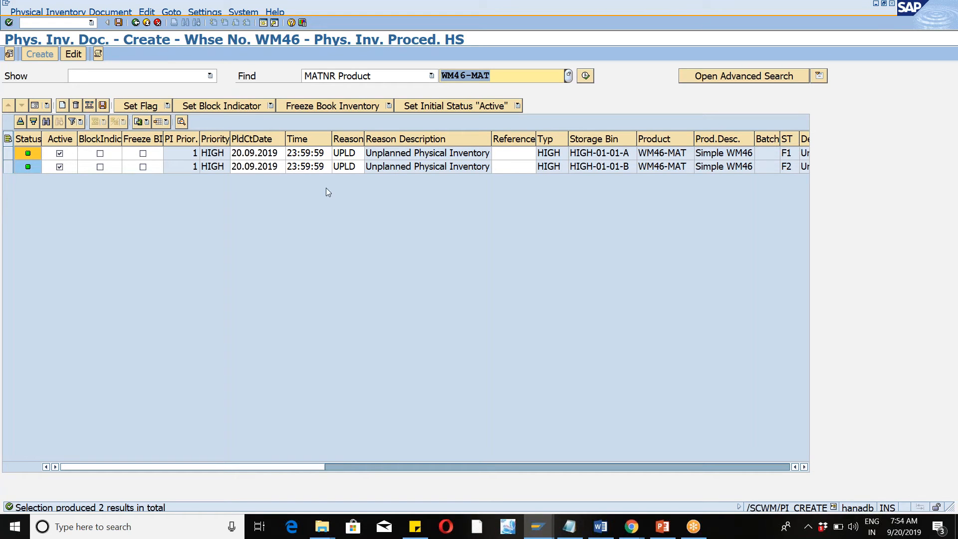
Return to document processing with /n/scwm/pi_process and list all physical inventory documents using an unrestricted search.
left_click(91, 23)
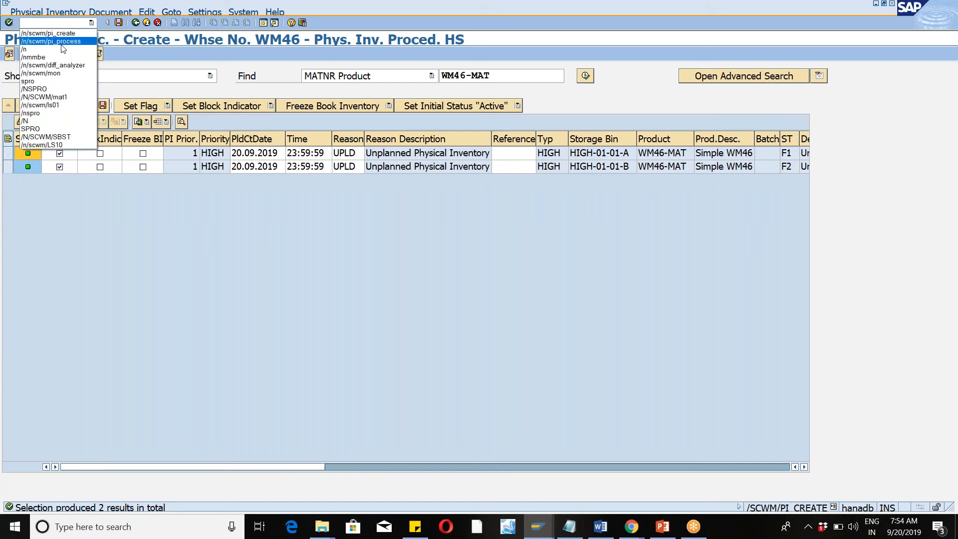
left_click(64, 49)
left_click(9, 23)
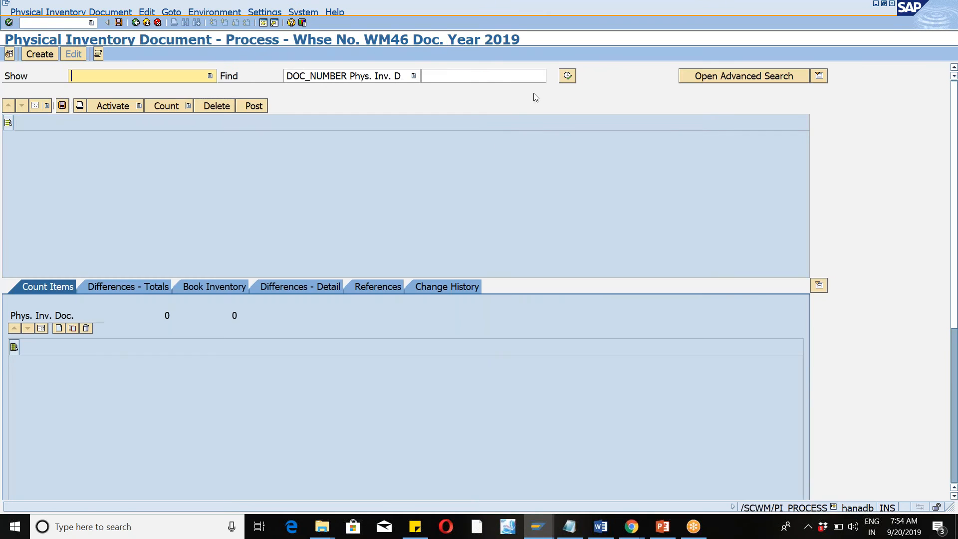
left_click(567, 76)
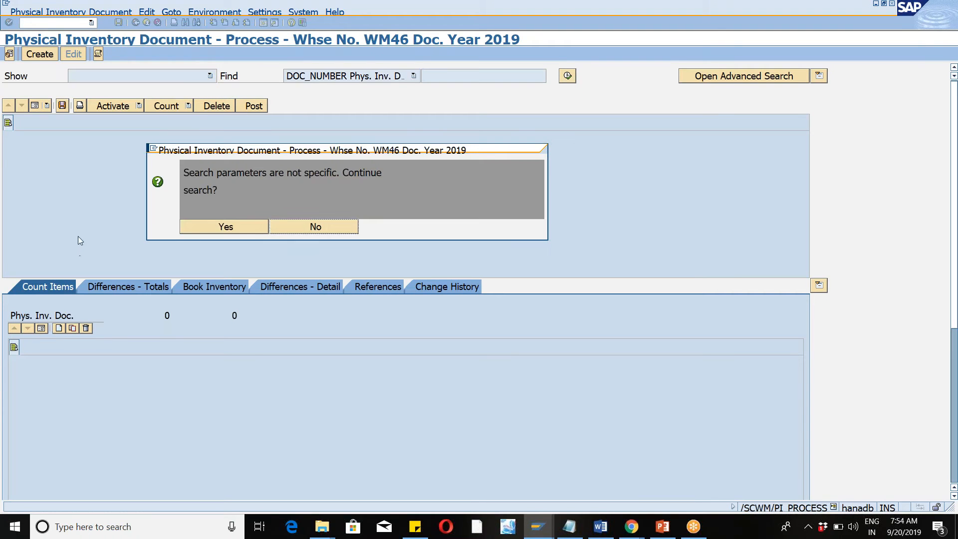
left_click(199, 229)
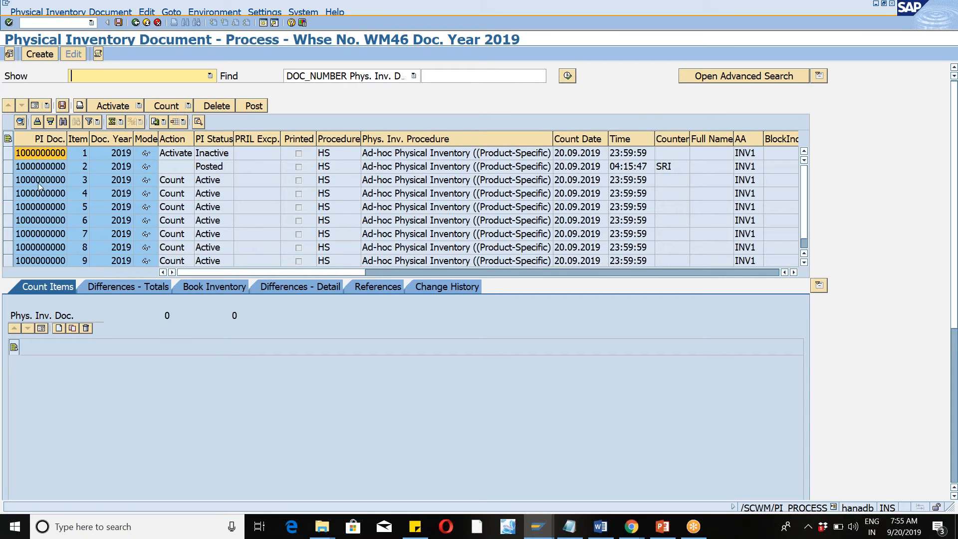
left_click(8, 180)
left_click_drag(11, 216, 16, 286)
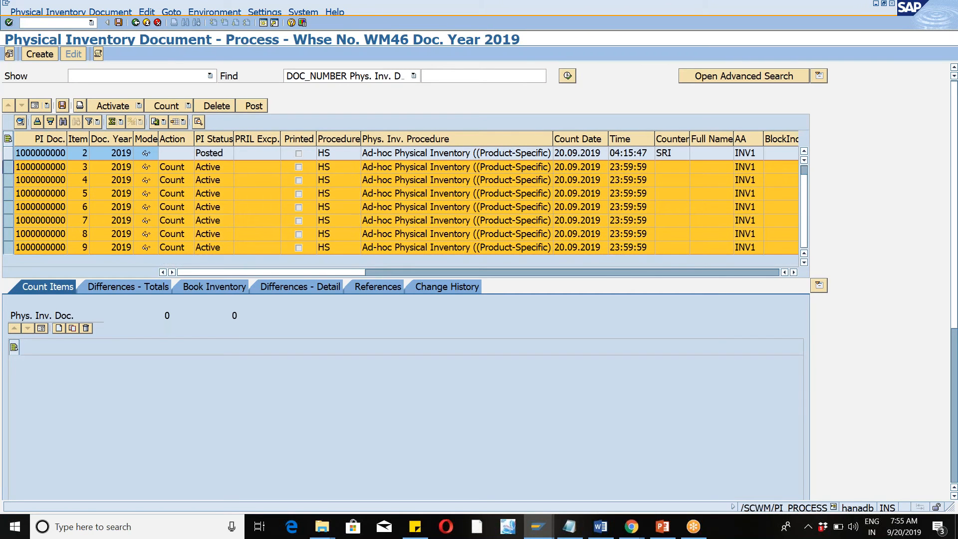
left_click(140, 106)
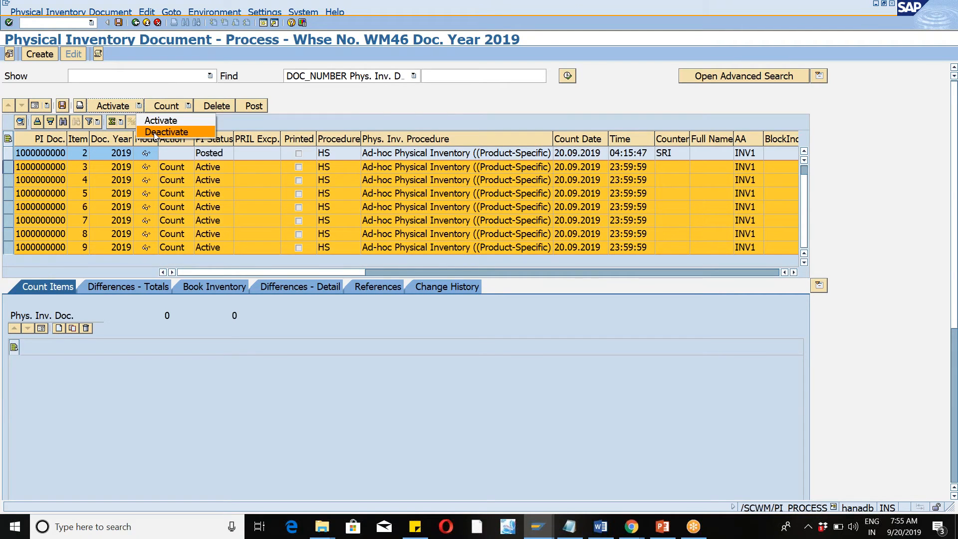
left_click(155, 132)
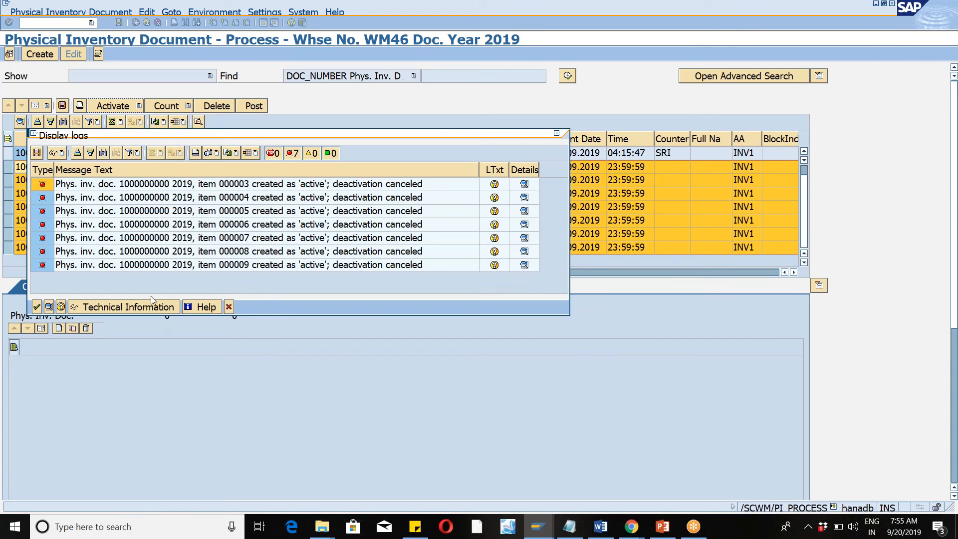
left_click(230, 307)
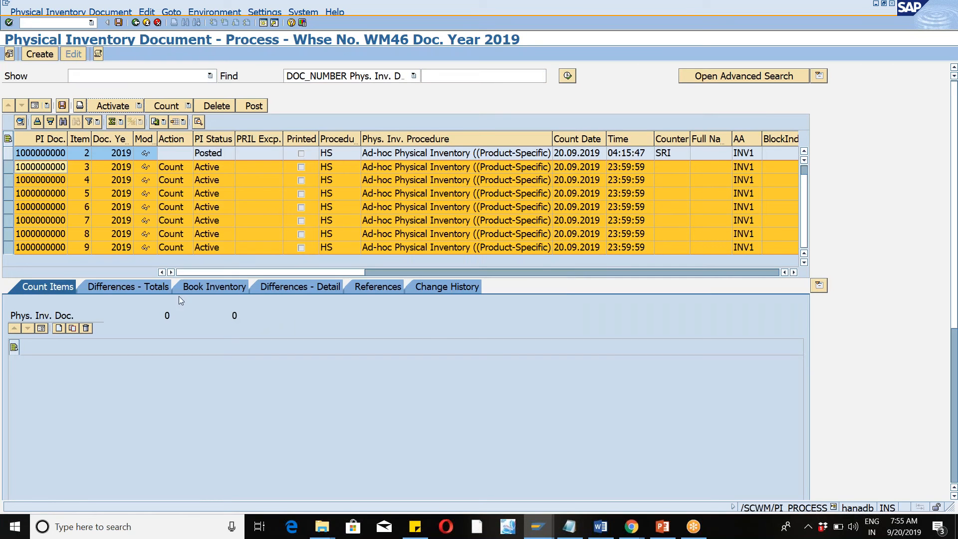
left_click(216, 106)
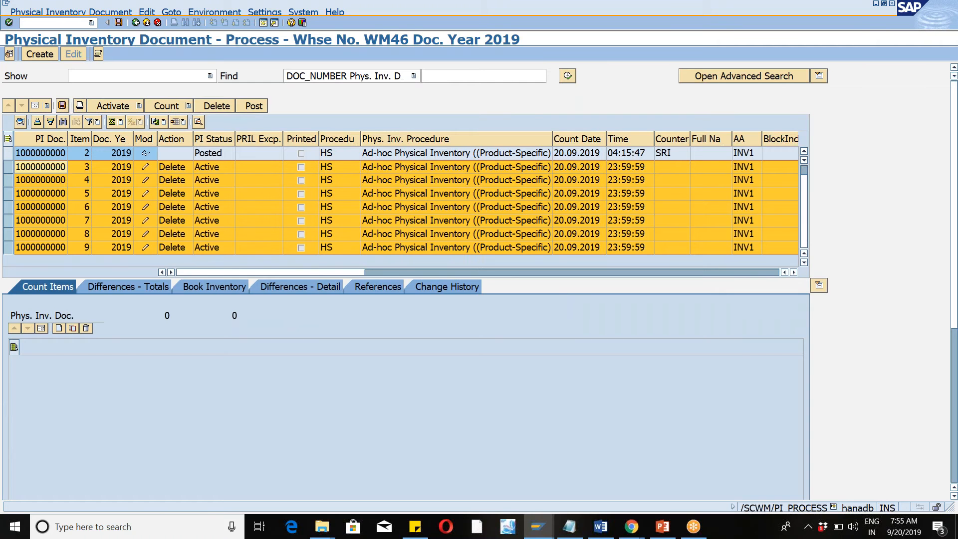
left_click(62, 105)
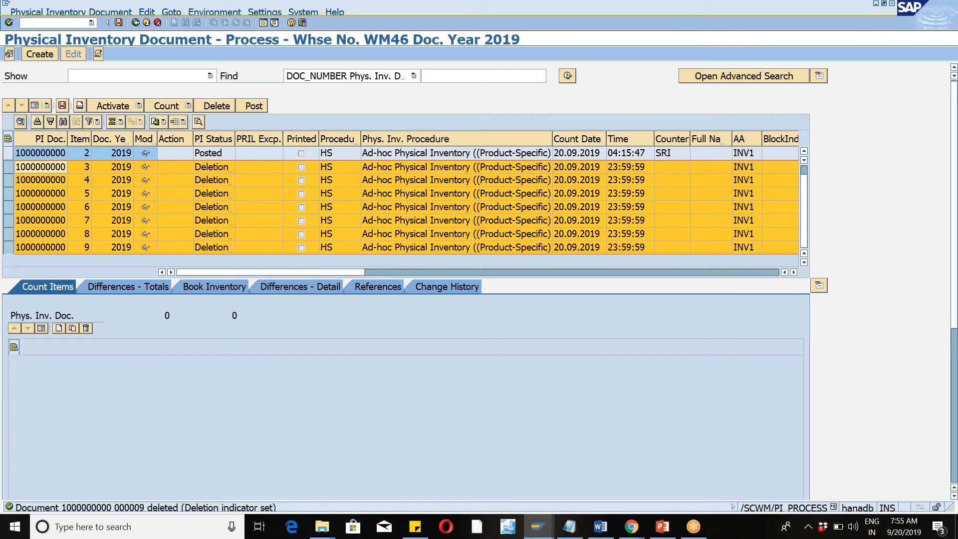
Reopen document creation with /n/scwm/pi_create and run the search without a product restriction.
left_click(91, 22)
left_click(69, 41)
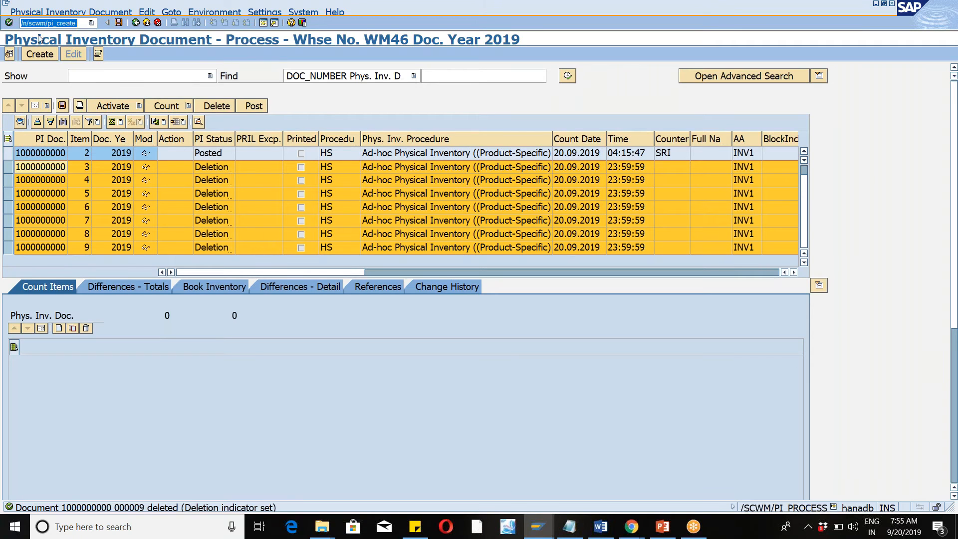
left_click(9, 22)
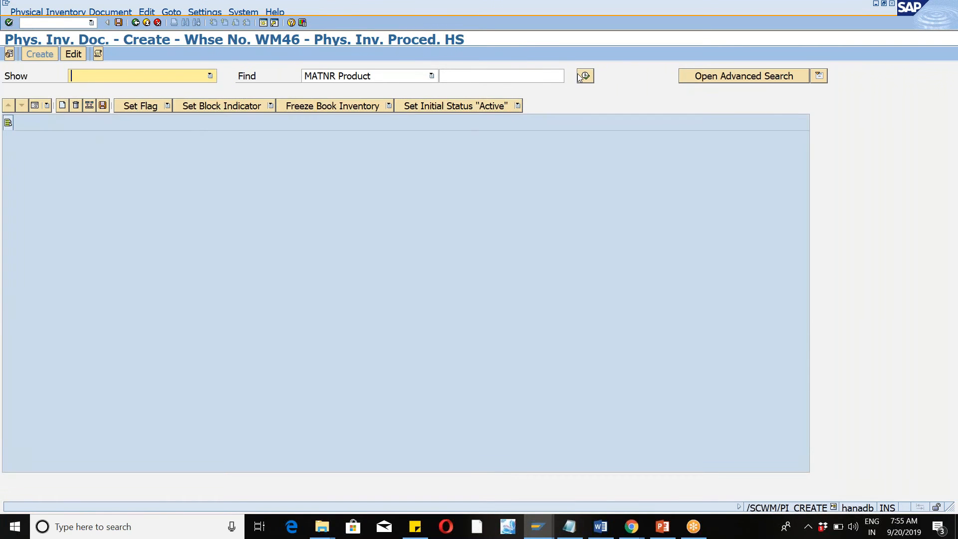
left_click(580, 76)
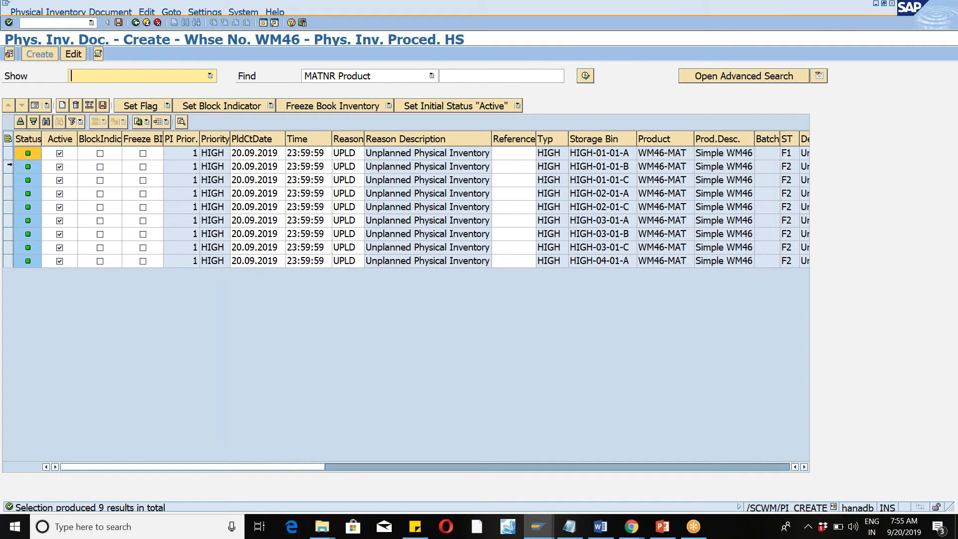
Set the initial status of all listed WM46-MAT items to Inactive and review the available Find criteria.
left_click(9, 167)
left_click(7, 139)
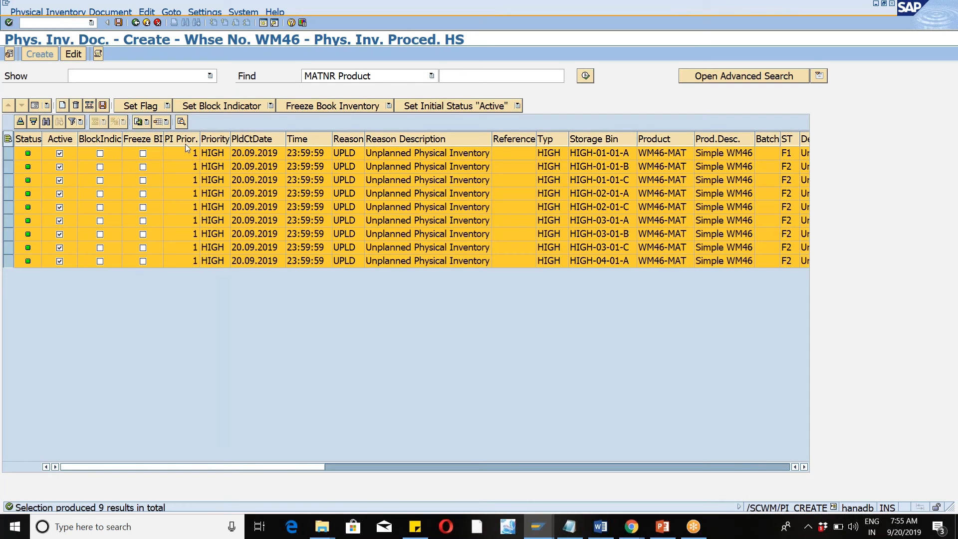
left_click(518, 106)
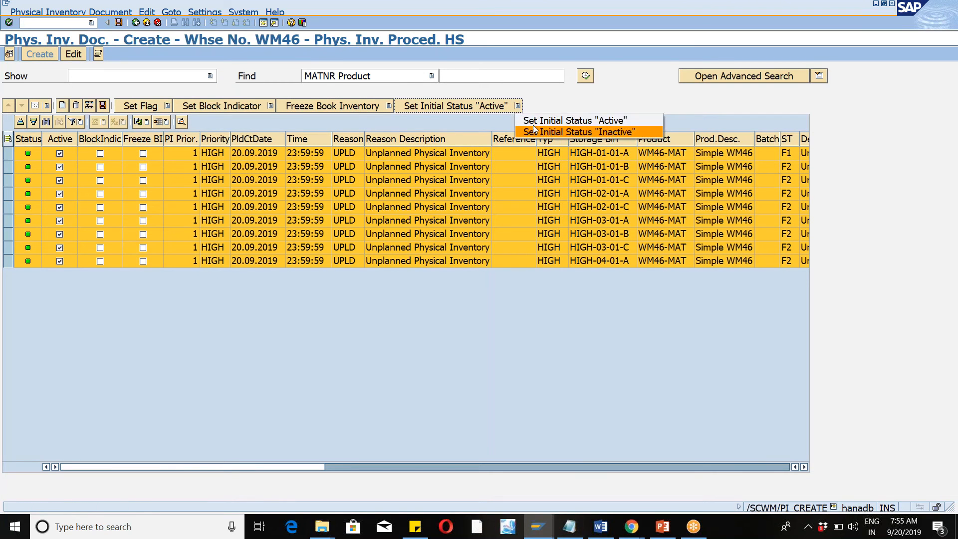
left_click(534, 130)
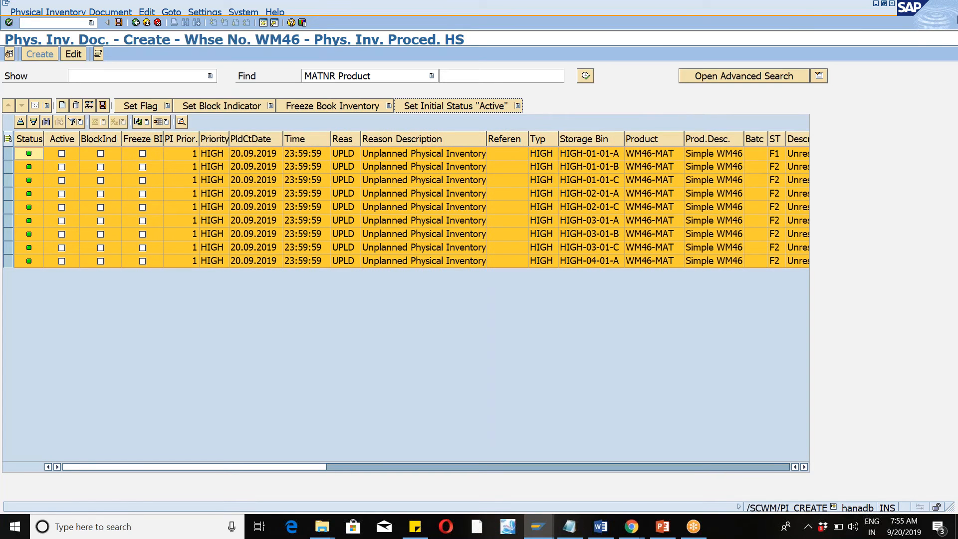
left_click(939, 23)
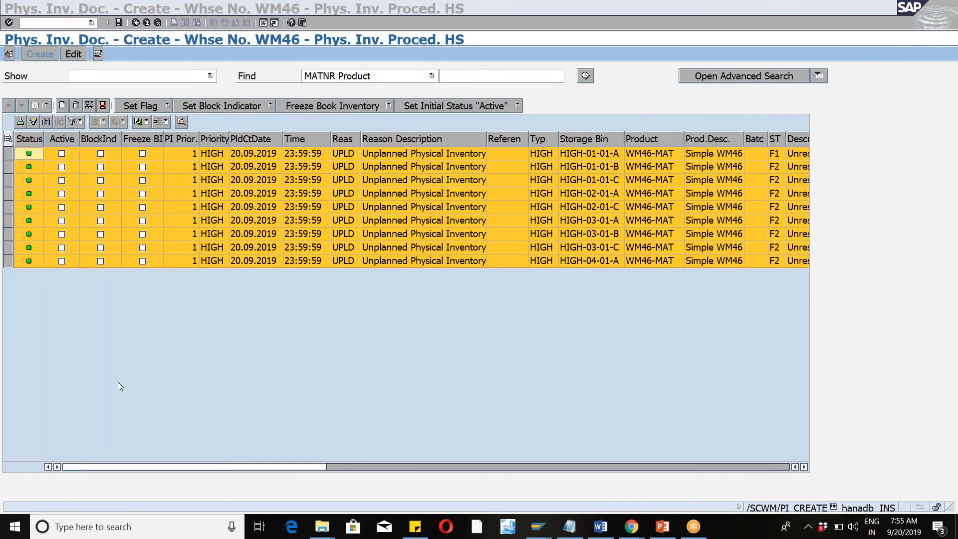
left_click(154, 335)
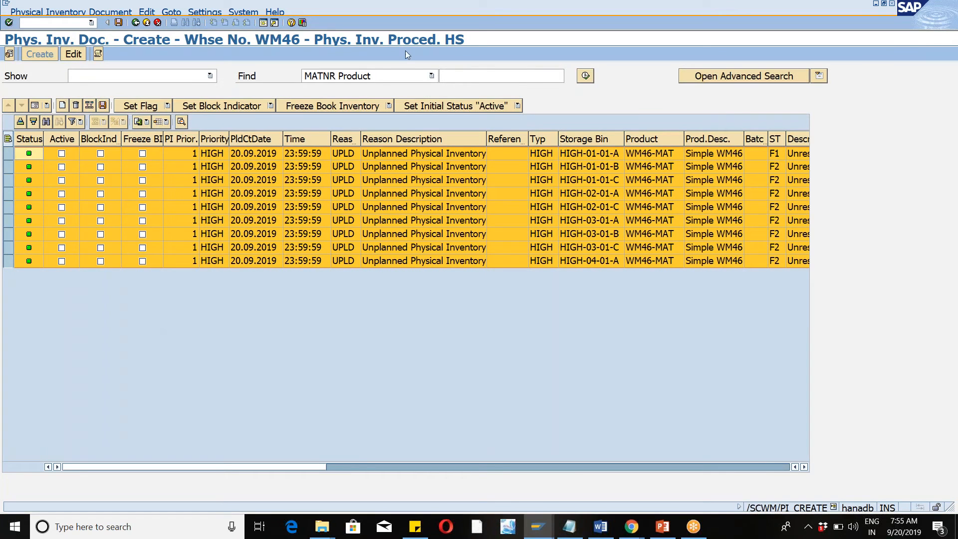
left_click(432, 76)
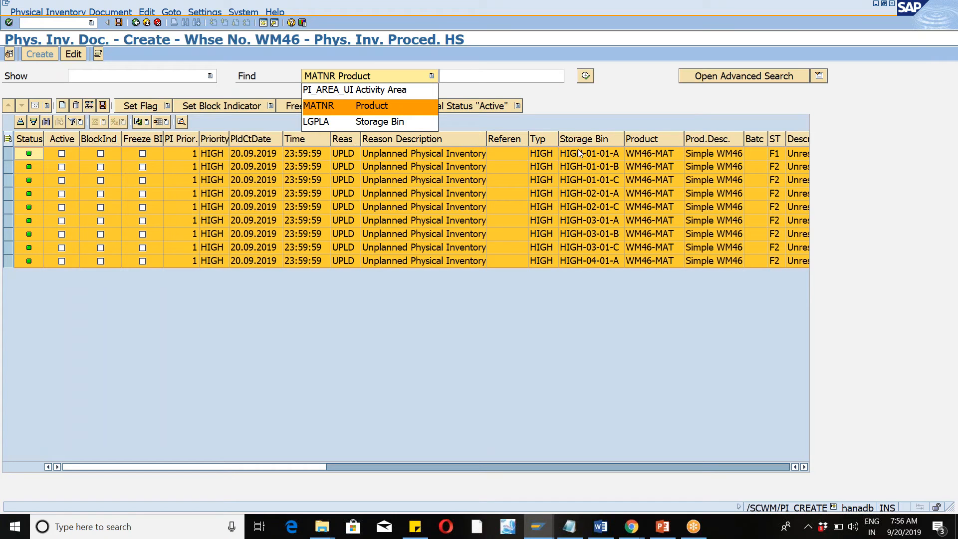
left_click(552, 320)
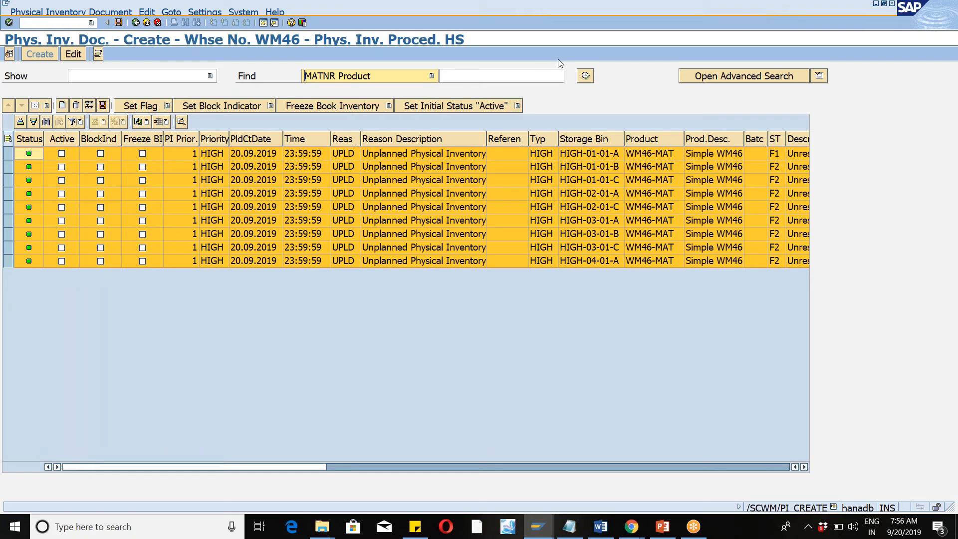
Set the initial status of the storage bin HIGH-01-01-B item to Active and save the new physical inventory document.
left_click(9, 167)
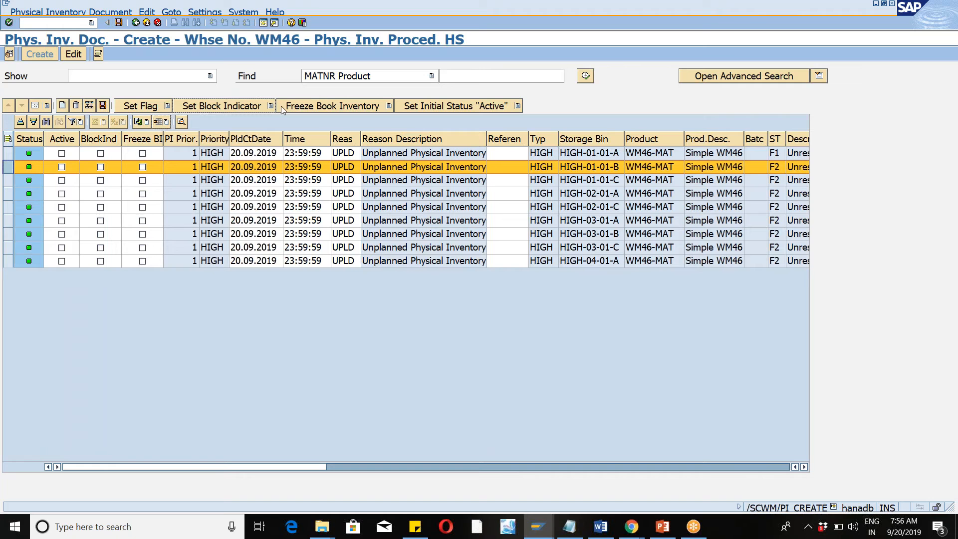
left_click(517, 107)
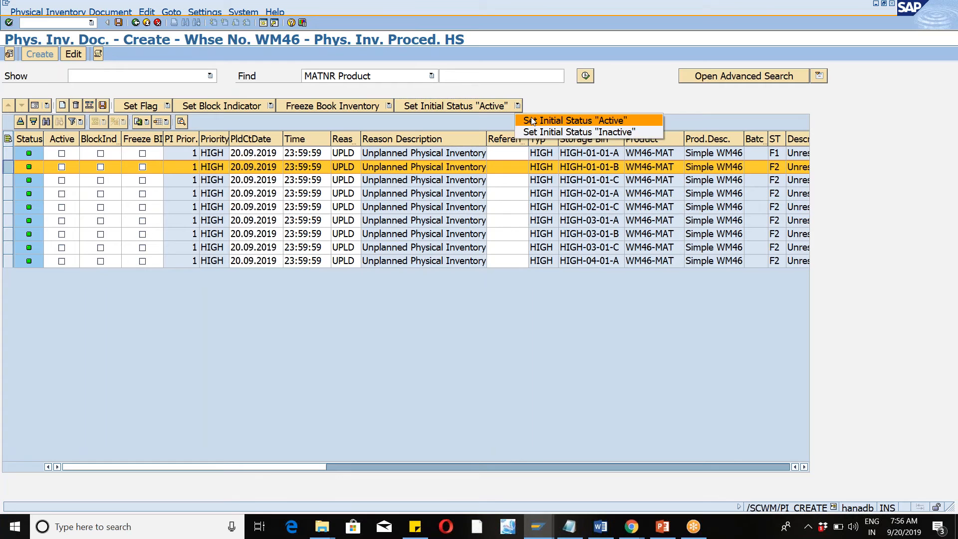
left_click(533, 120)
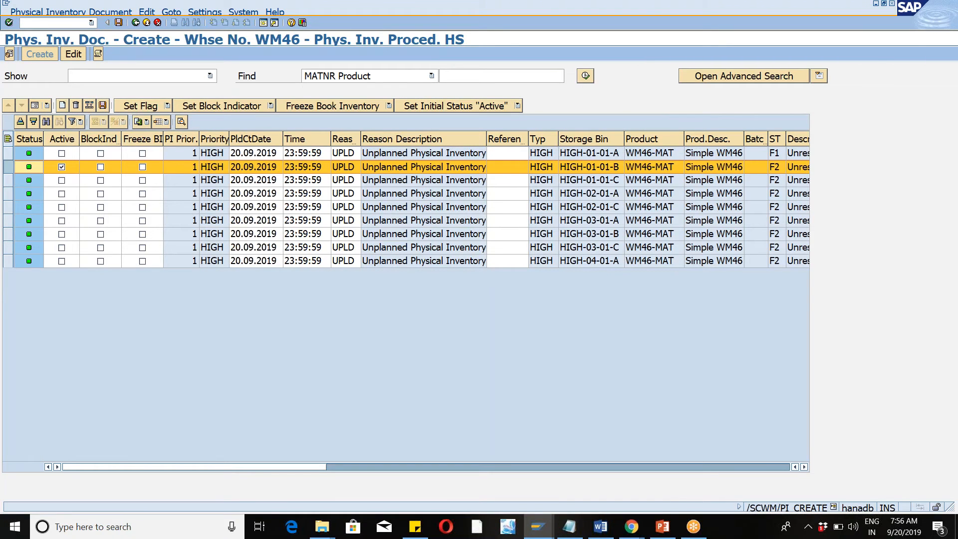
left_click(103, 106)
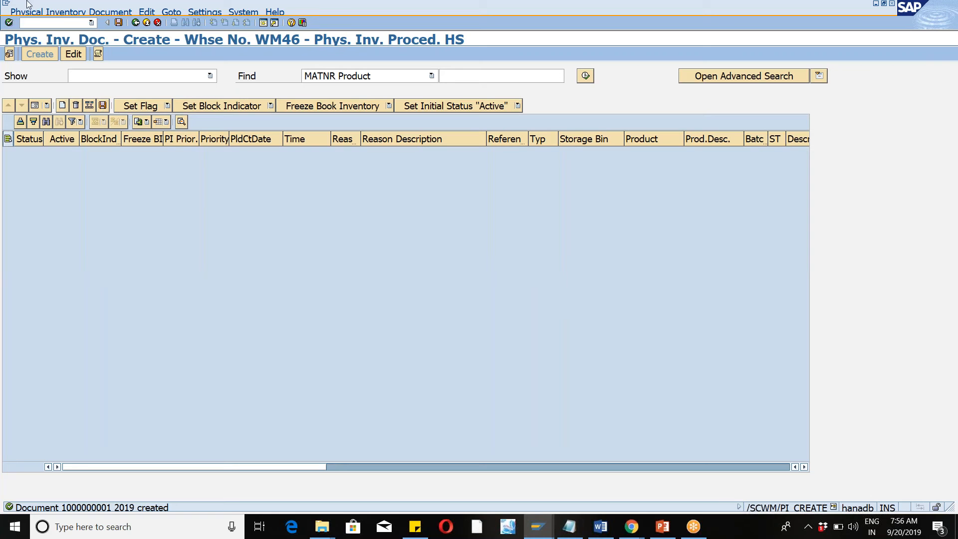
Reopen document processing with /n/scwm/pi_process and list every physical inventory document without specific search parameters.
left_click(38, 11)
left_click(164, 203)
left_click(92, 23)
left_click(68, 42)
left_click(9, 23)
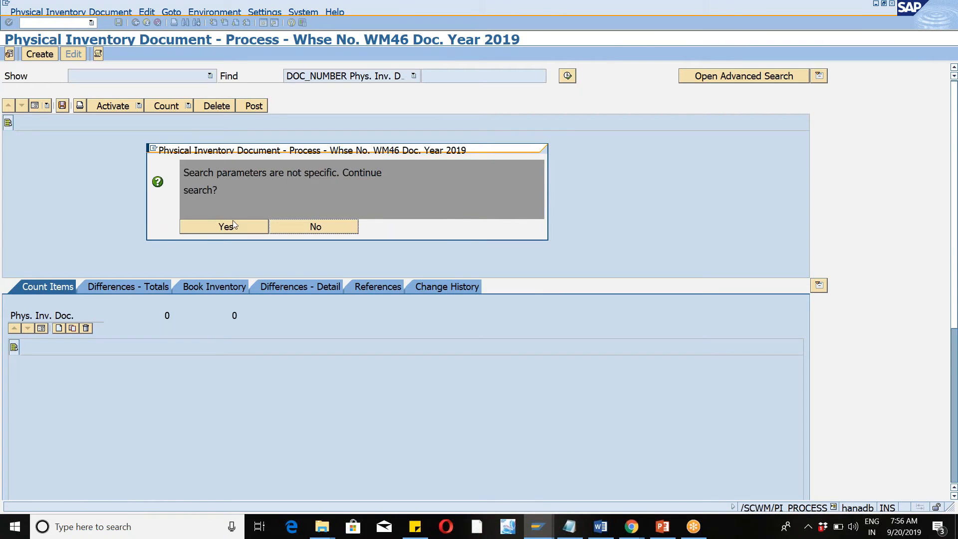
left_click(233, 224)
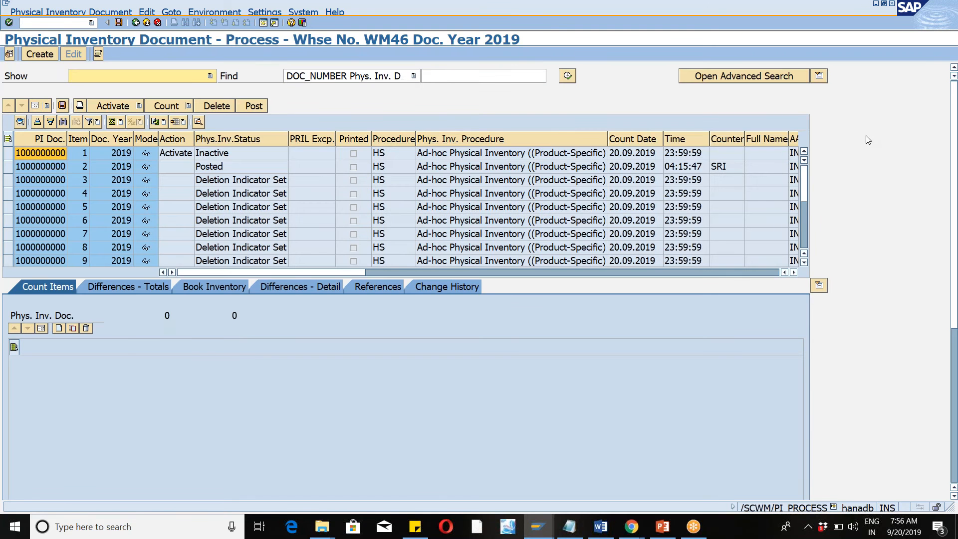
left_click_drag(807, 191, 807, 249)
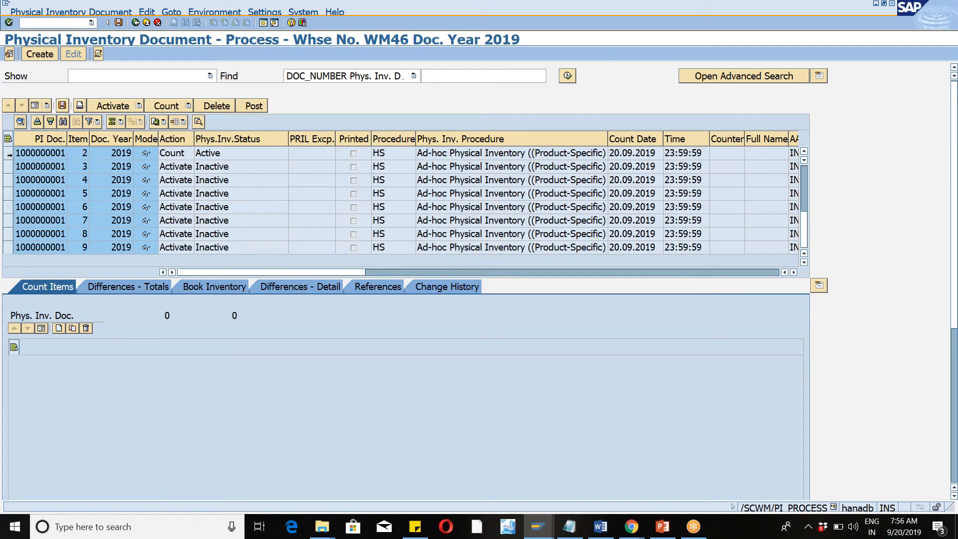
left_click(8, 154)
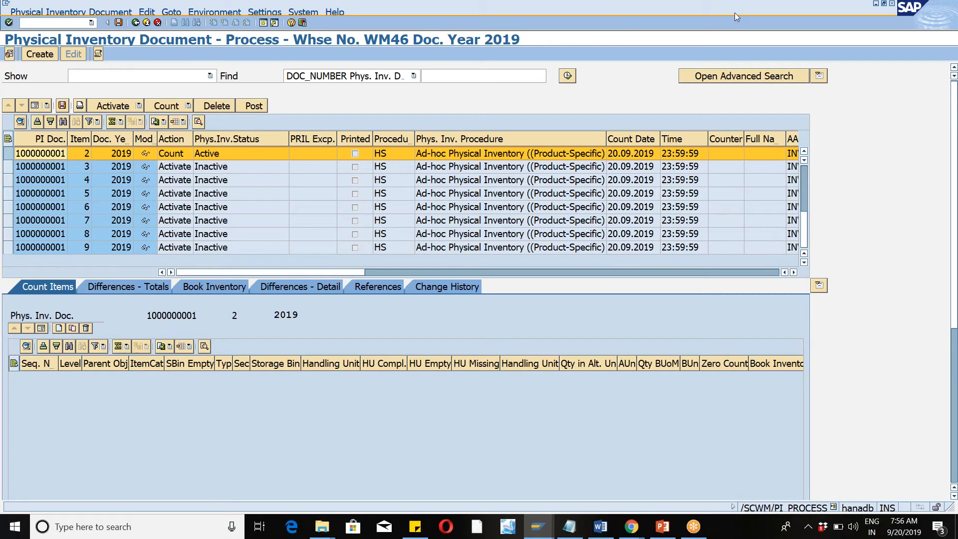
left_click(714, 17)
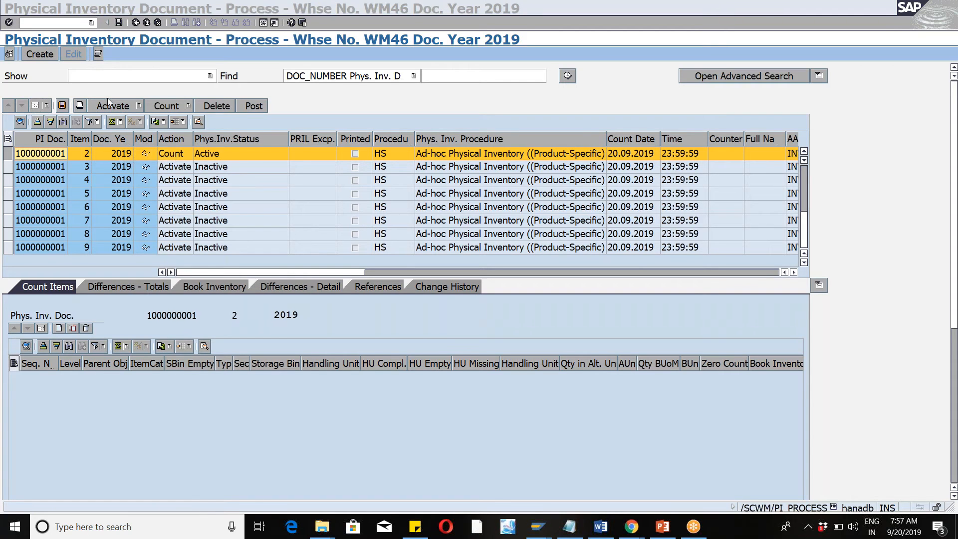
left_click(189, 105)
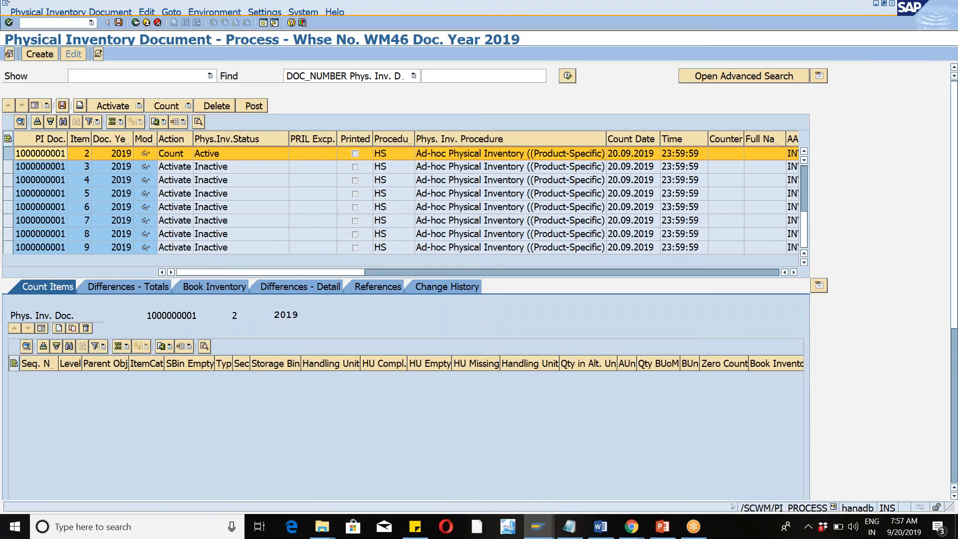
left_click(197, 121)
type("s")
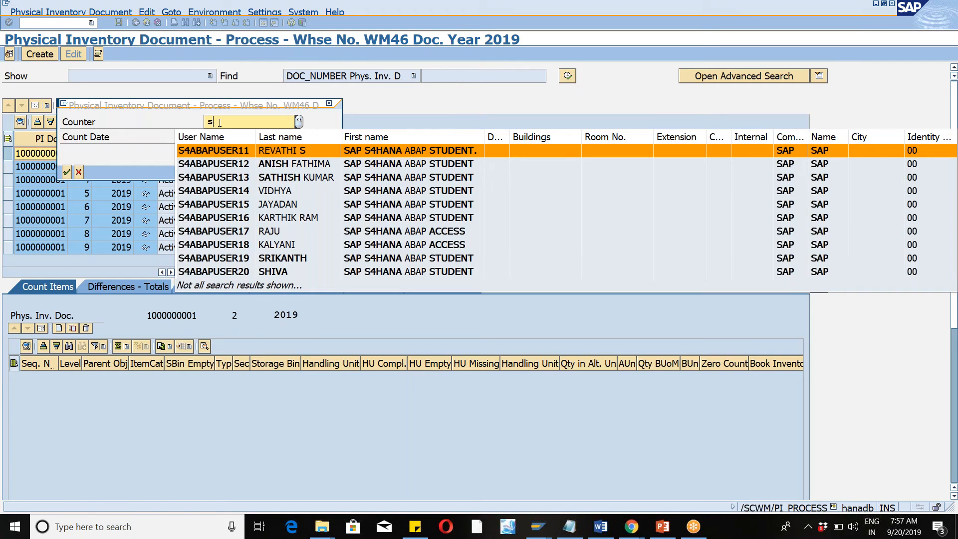
type("ri")
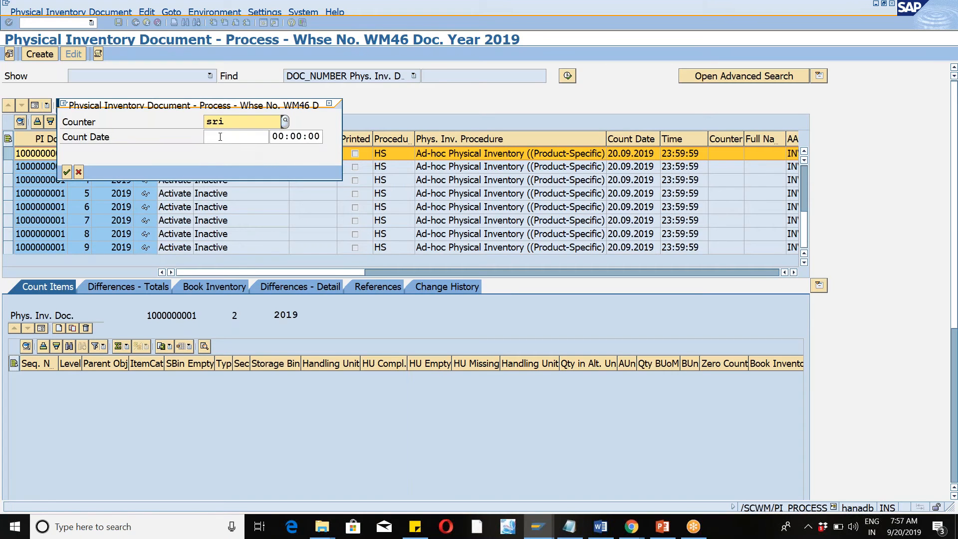
left_click(220, 137)
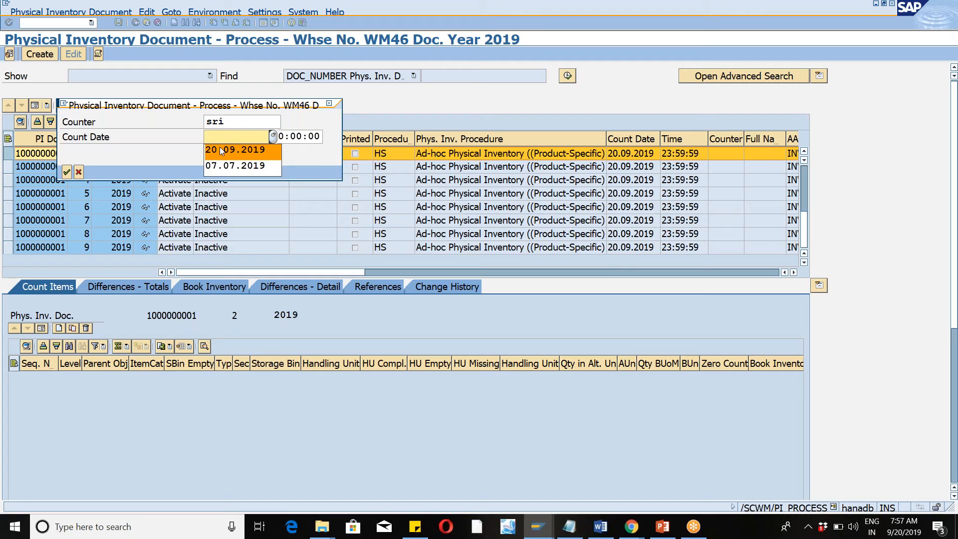
left_click(222, 151)
left_click(66, 172)
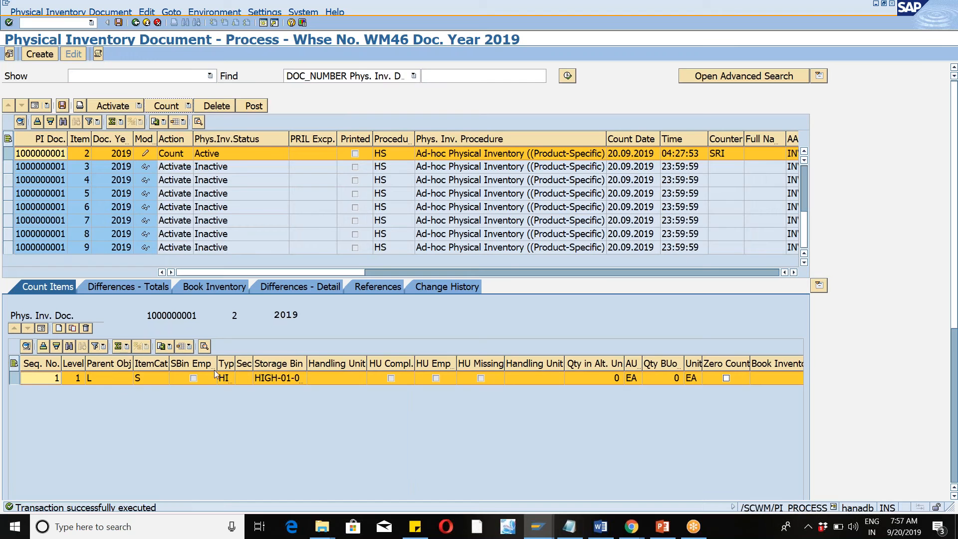
Widen the Storage Bin column of the count items and display the HIGH-01-01-B count item in form view.
left_click_drag(308, 365, 408, 364)
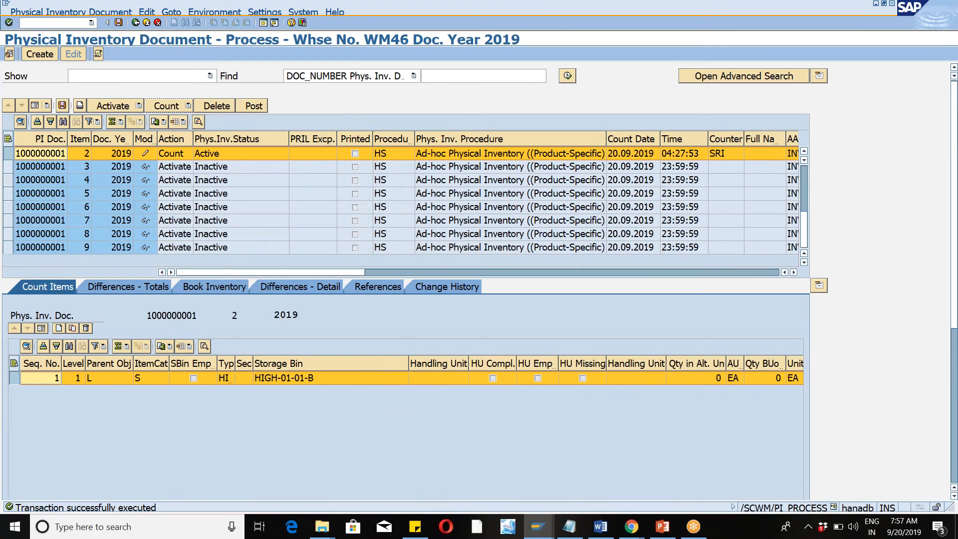
left_click(314, 378)
left_click(312, 378)
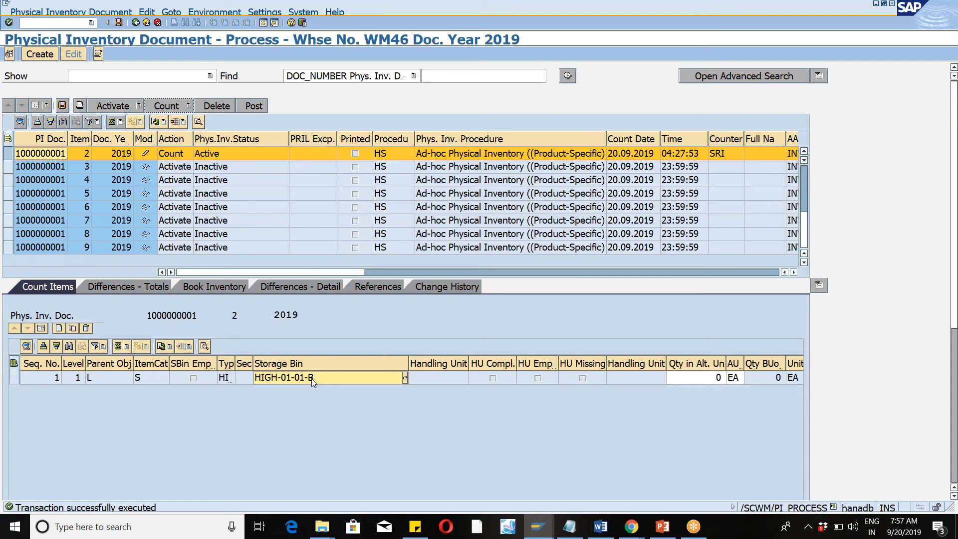
key("alt+Tab")
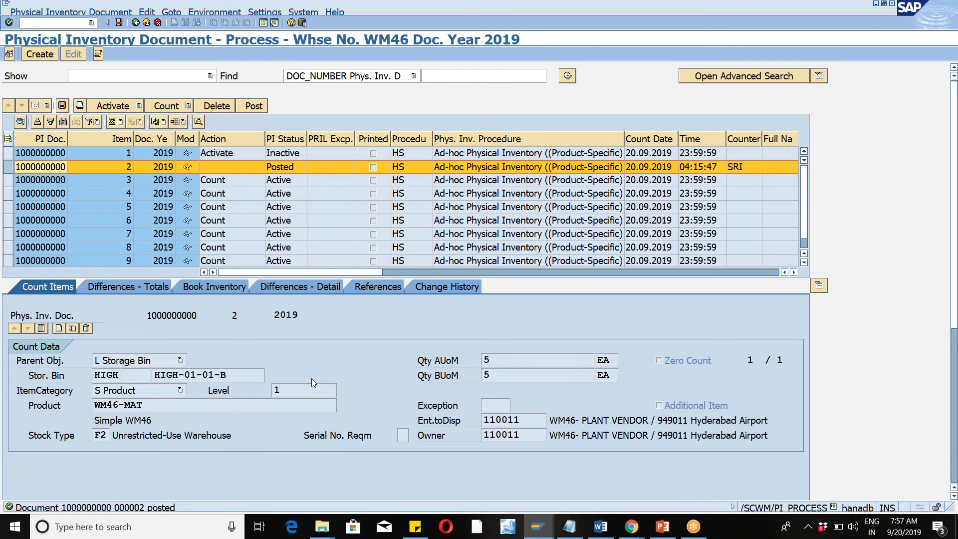
key("alt+Tab")
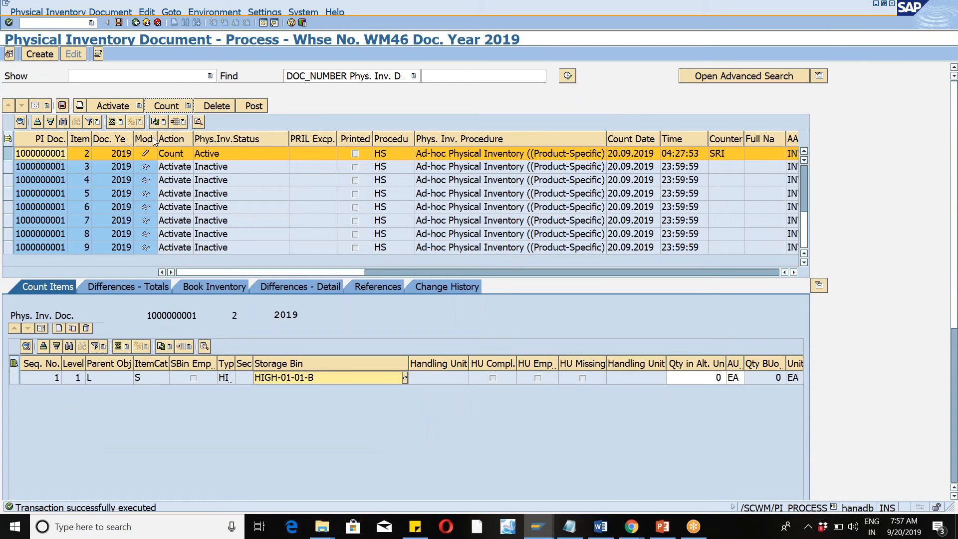
left_click(15, 378)
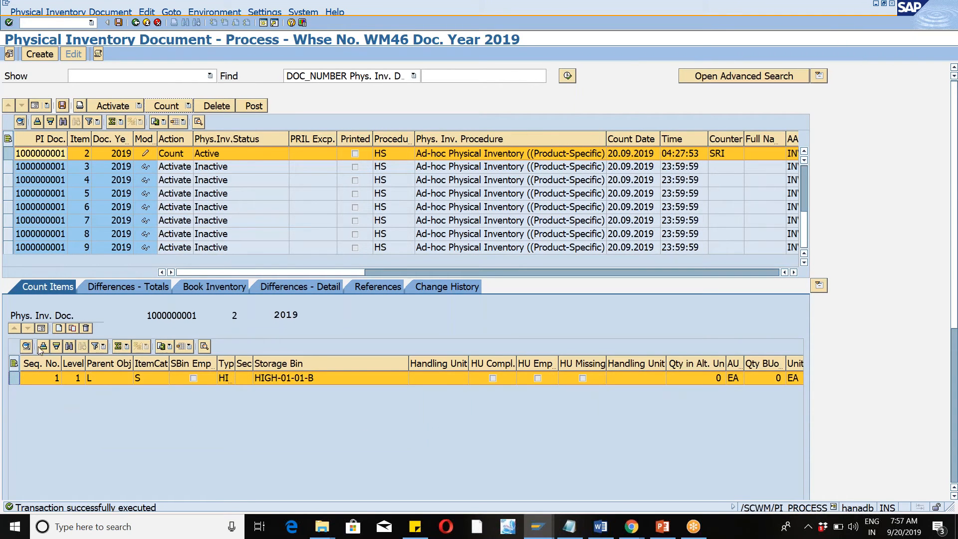
left_click(40, 330)
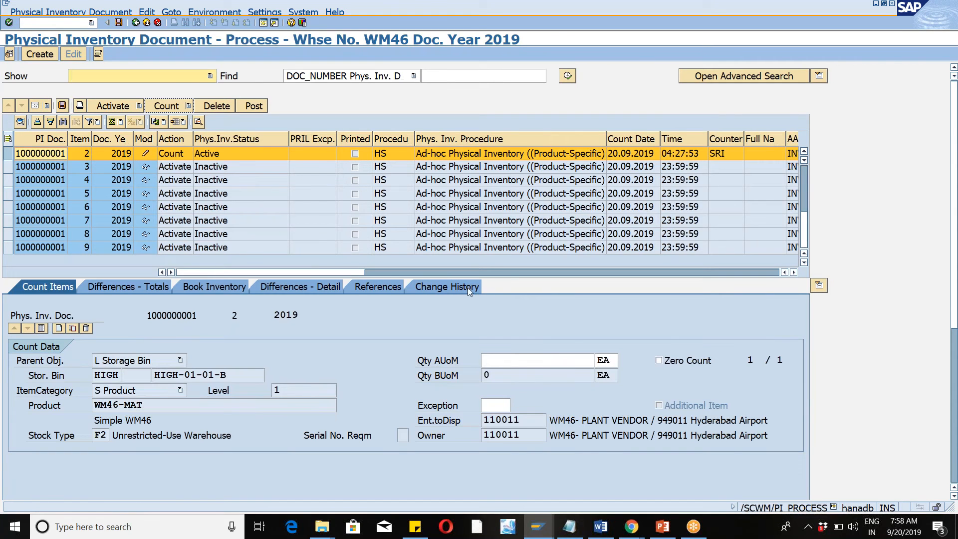
Enter a counted quantity of 10 EA for the WM46-MAT item and save the count despite warnings.
left_click(499, 356)
type("10")
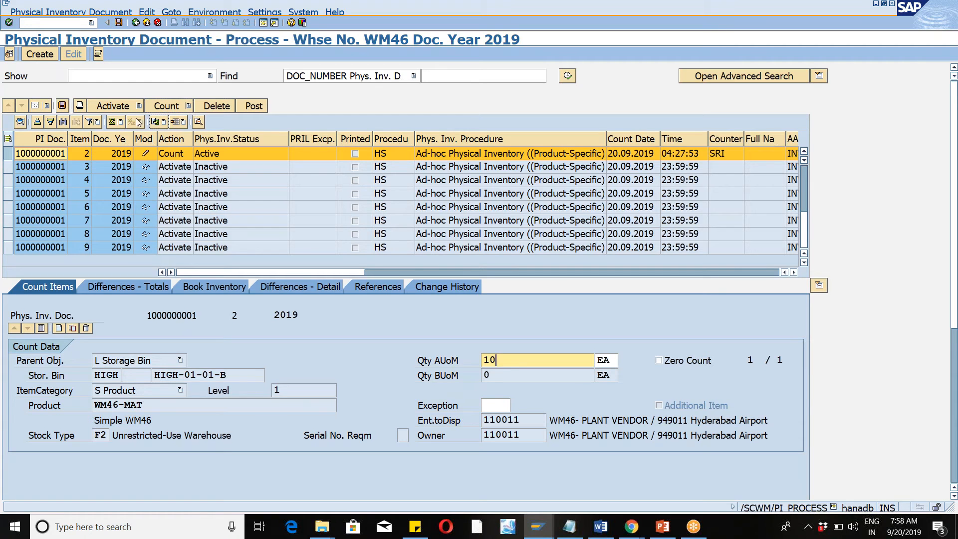
left_click(63, 107)
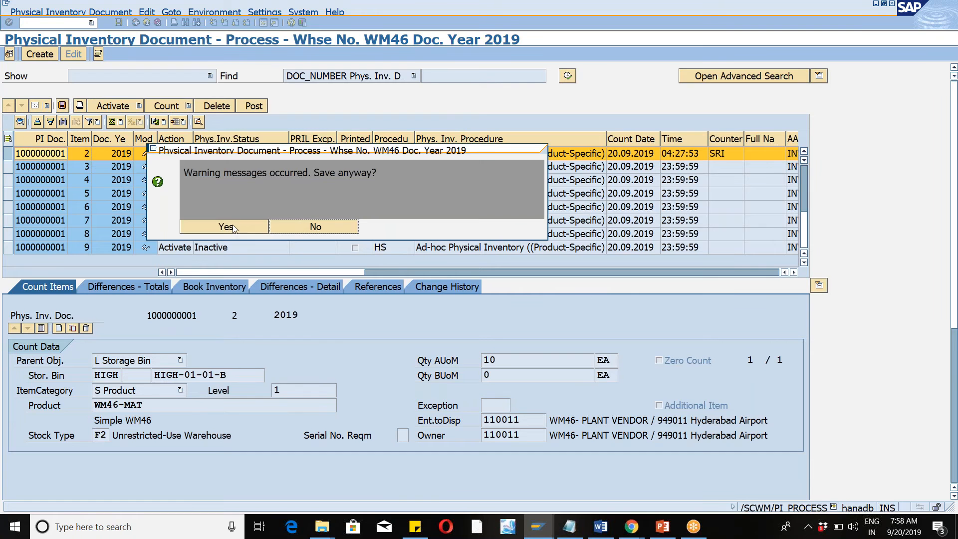
left_click(238, 227)
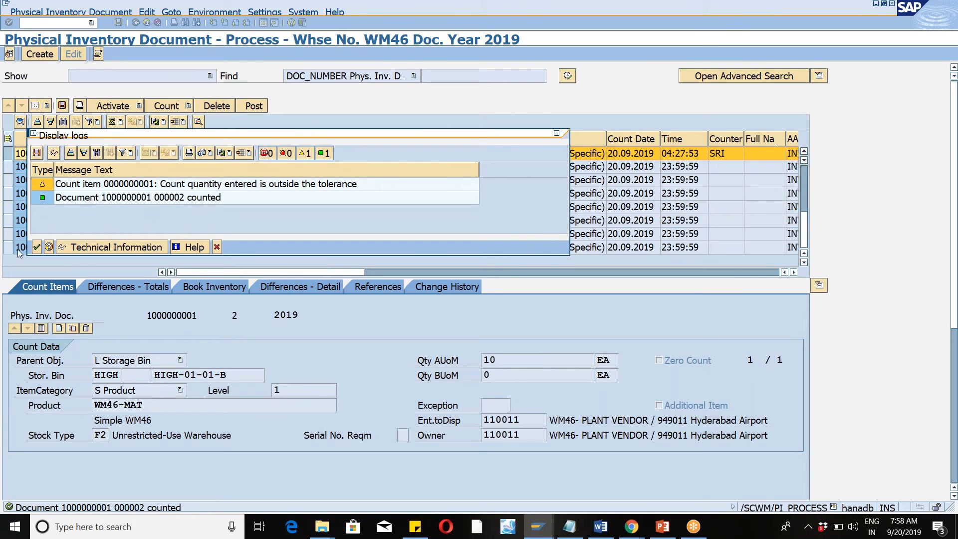
left_click(36, 247)
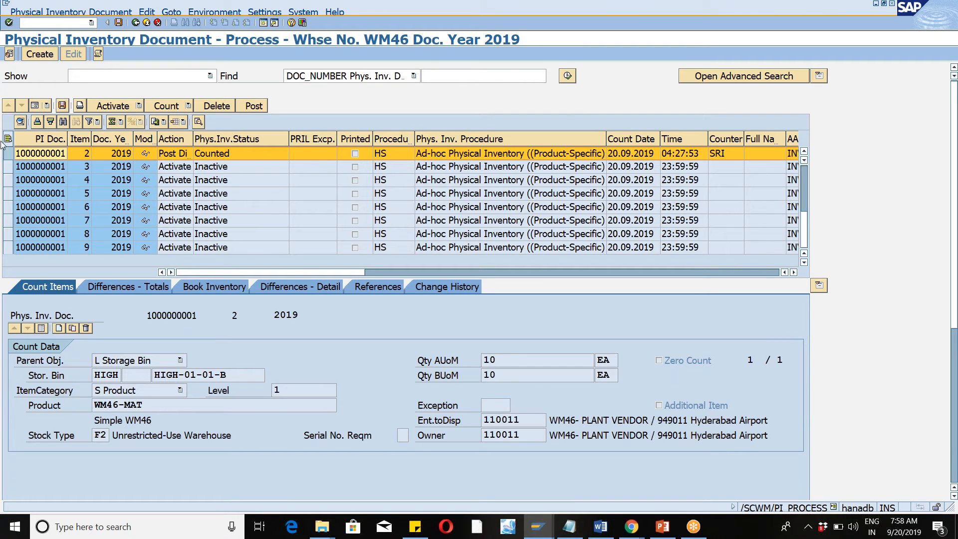
left_click(9, 157)
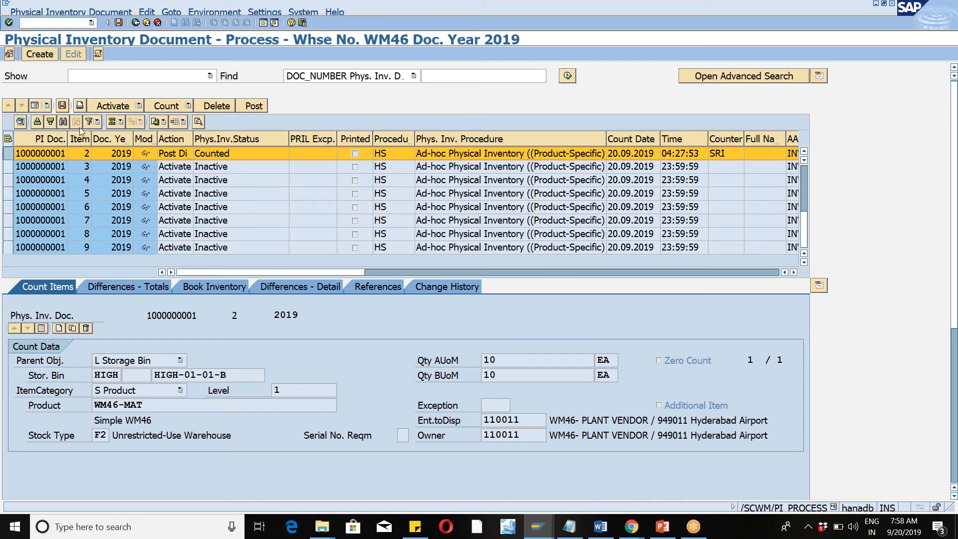
left_click(188, 106)
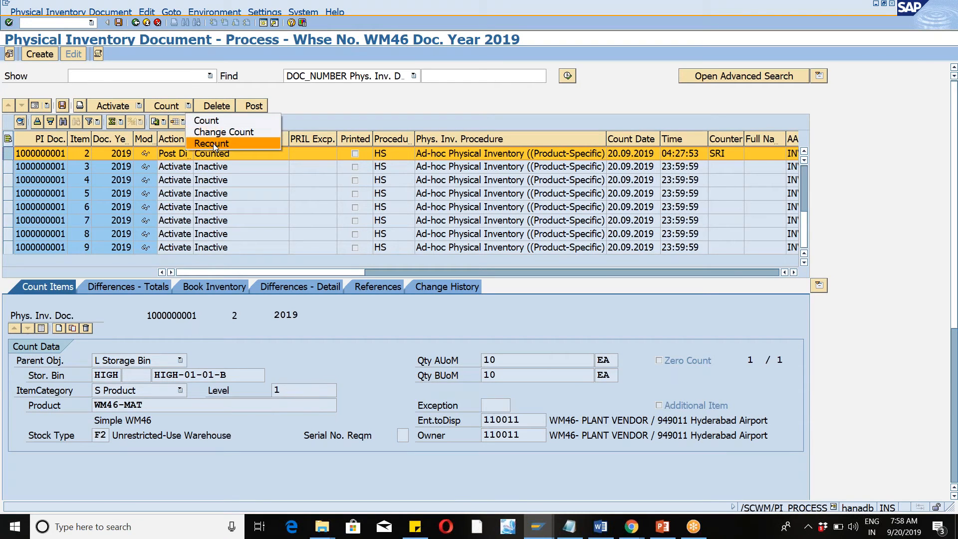
left_click(213, 144)
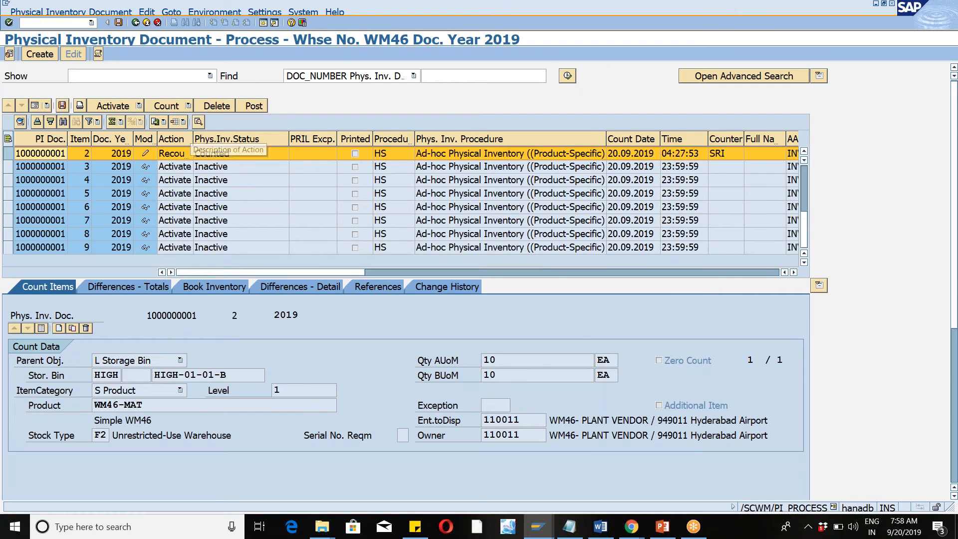
left_click_drag(192, 139, 228, 139)
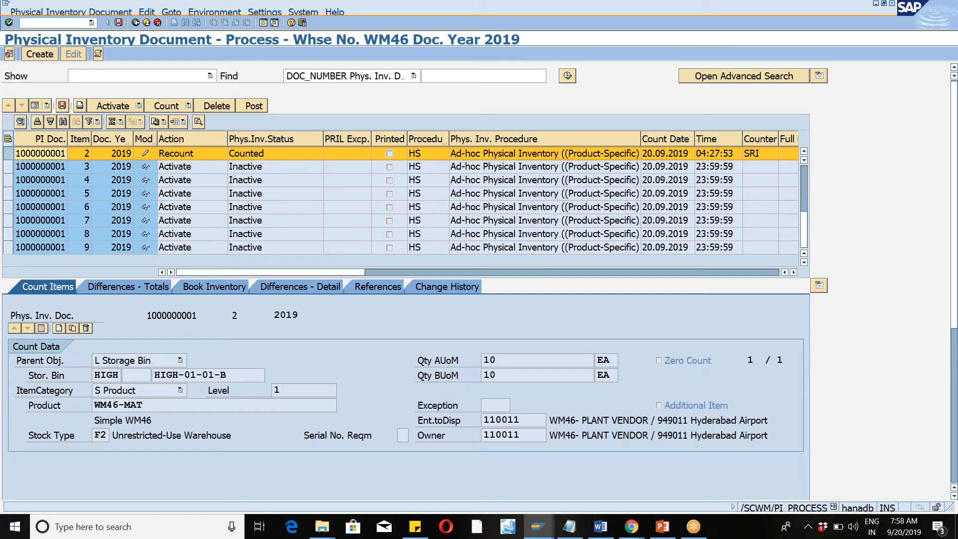
key("ctrl+s")
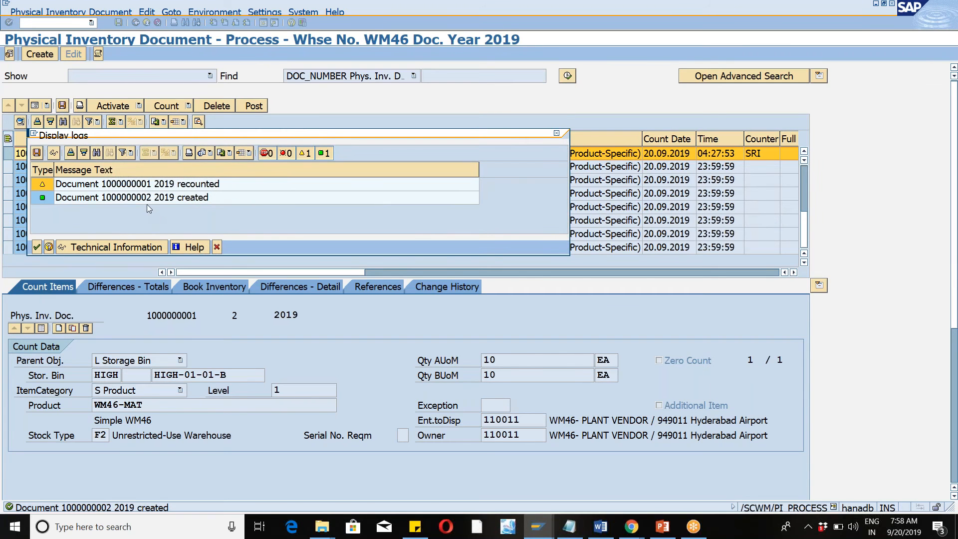
left_click(36, 247)
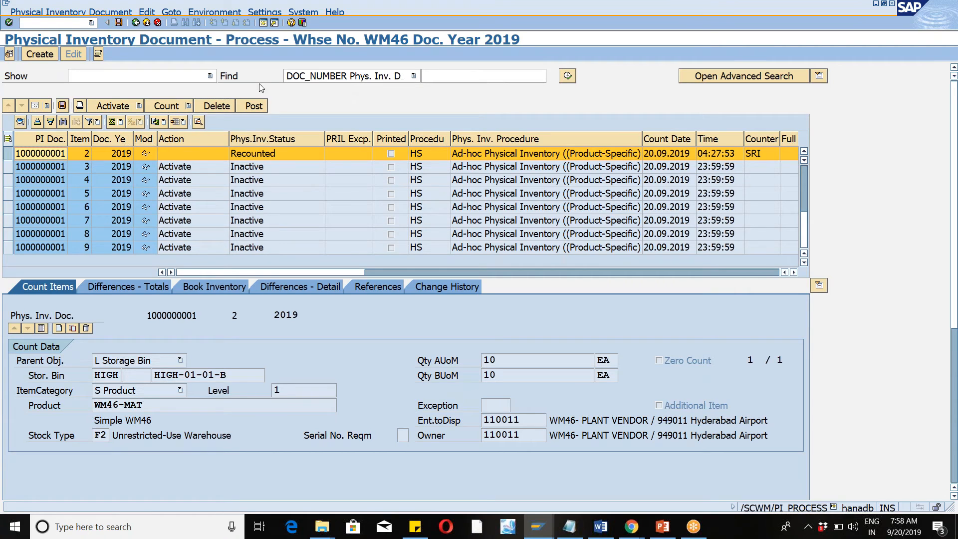
Rerun the document number search with no value to list all physical inventory documents again.
left_click(454, 74)
left_click(567, 76)
left_click(208, 228)
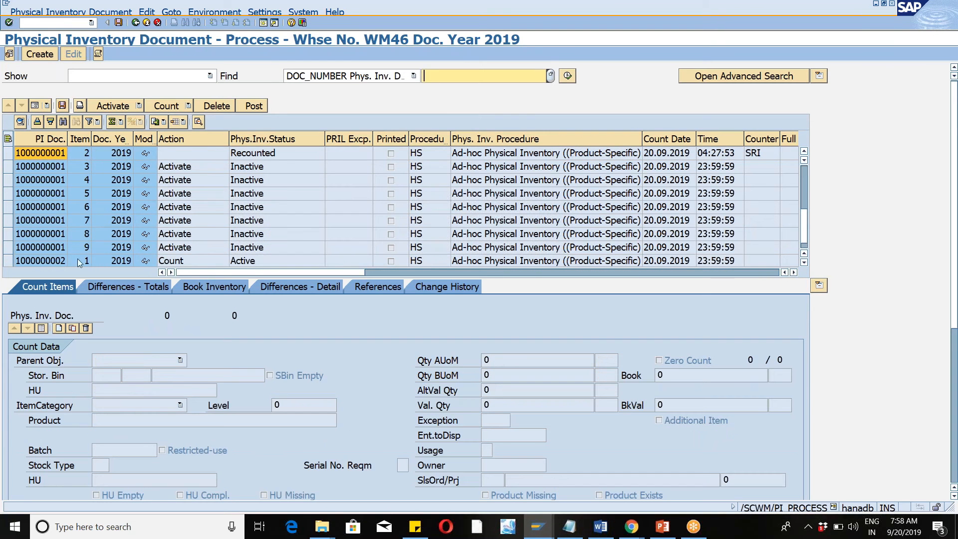
left_click(10, 261)
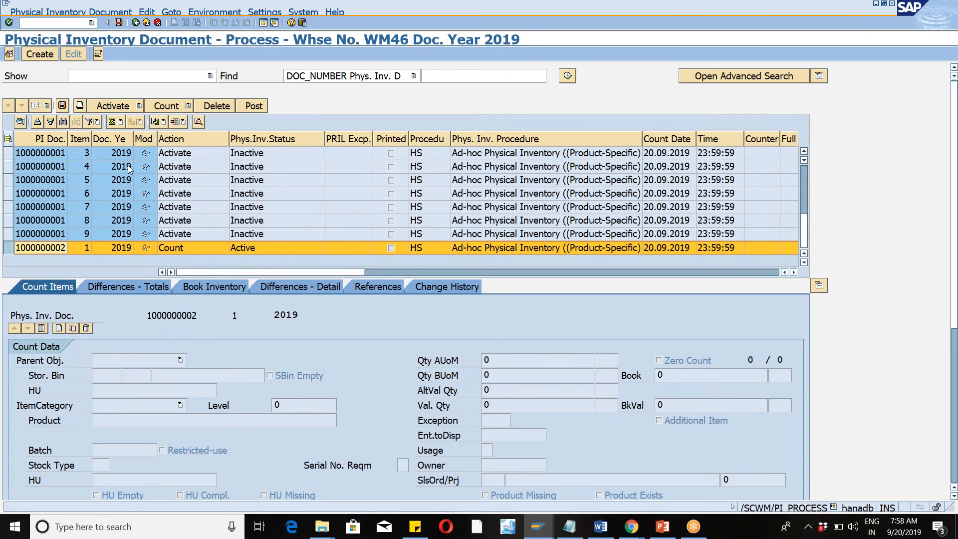
left_click(190, 106)
left_click(198, 118)
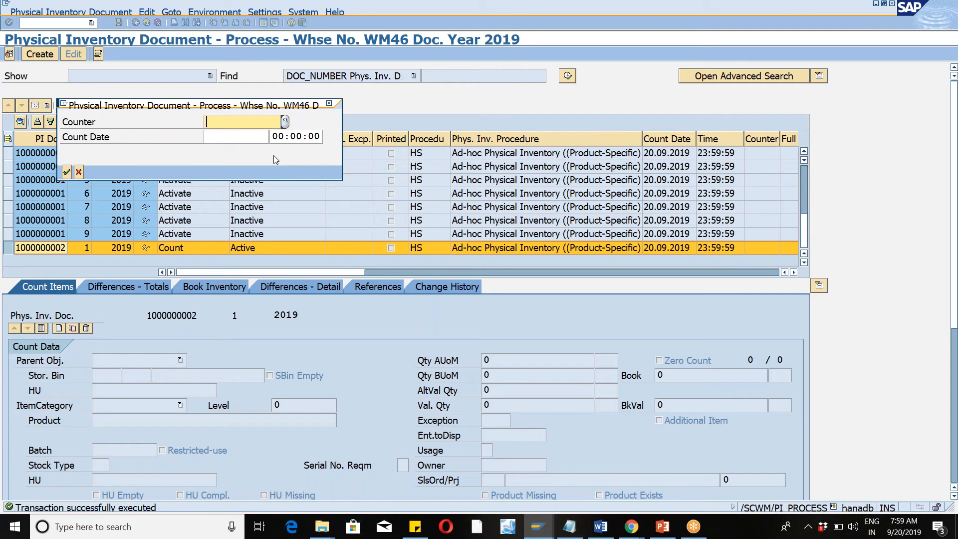
type("sri")
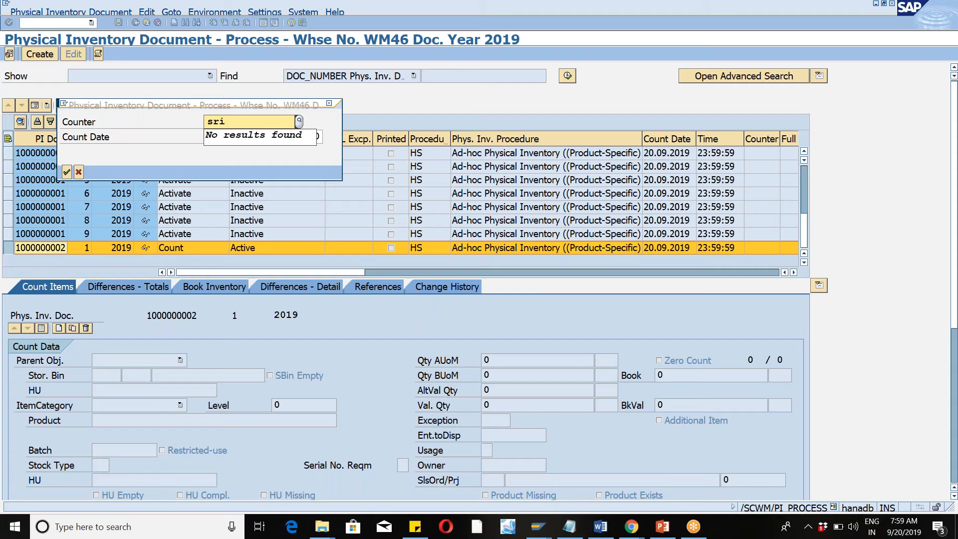
key("Tab")
key("Tab")
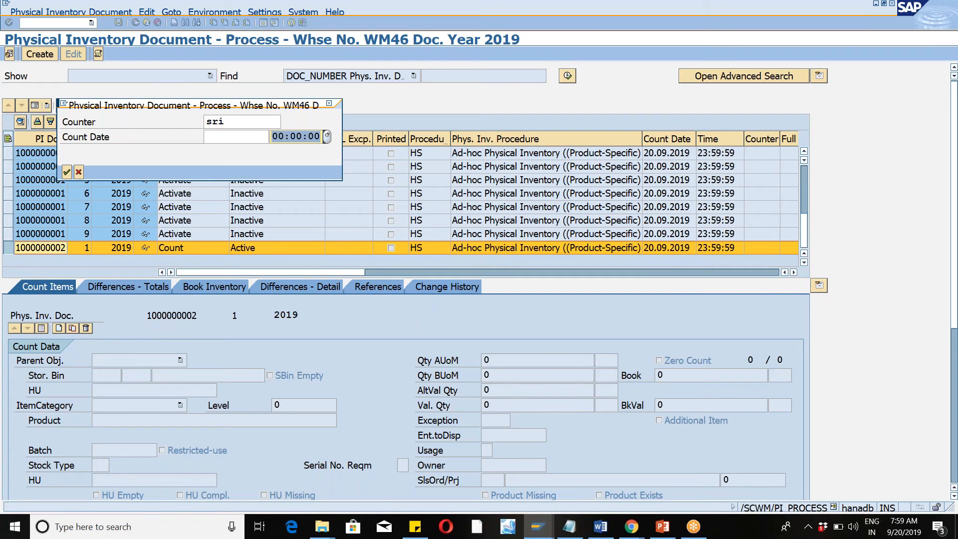
left_click(246, 138)
left_click(246, 138)
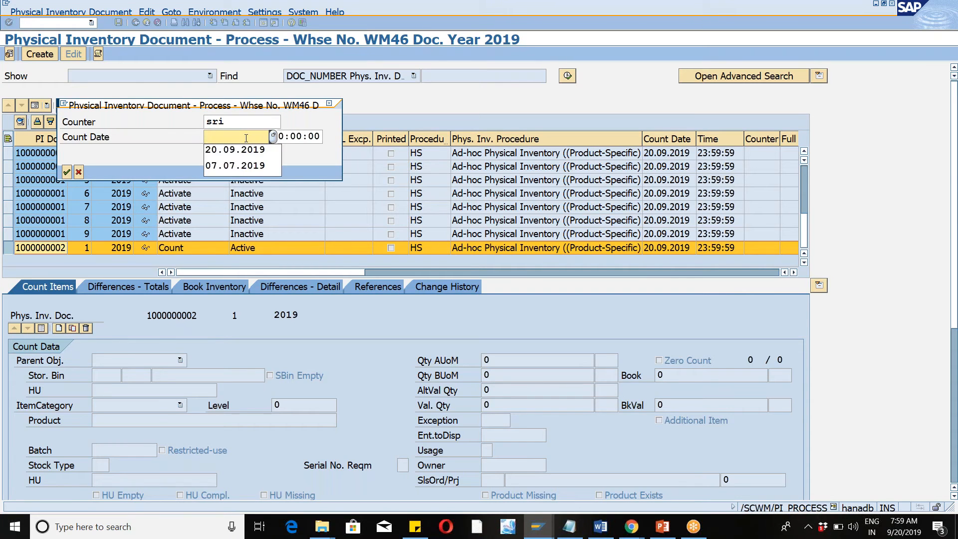
key("Down")
key("Return")
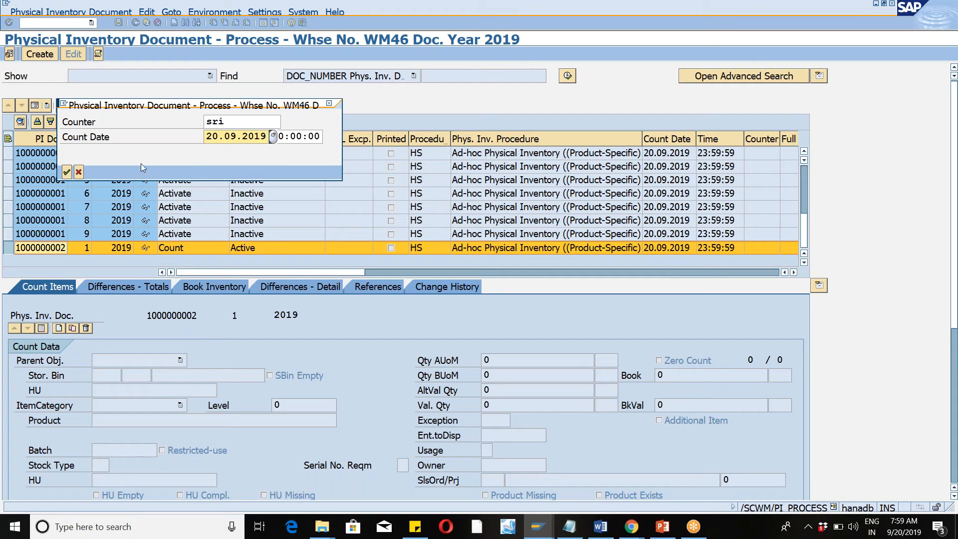
left_click(67, 172)
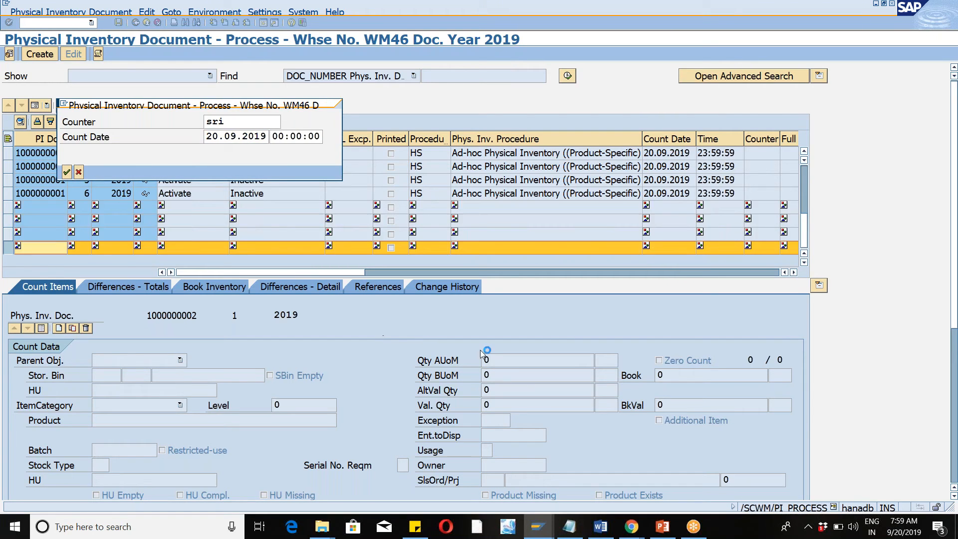
Enter a counted quantity of 9 EA for the recount item and save it despite warnings.
left_click(515, 358)
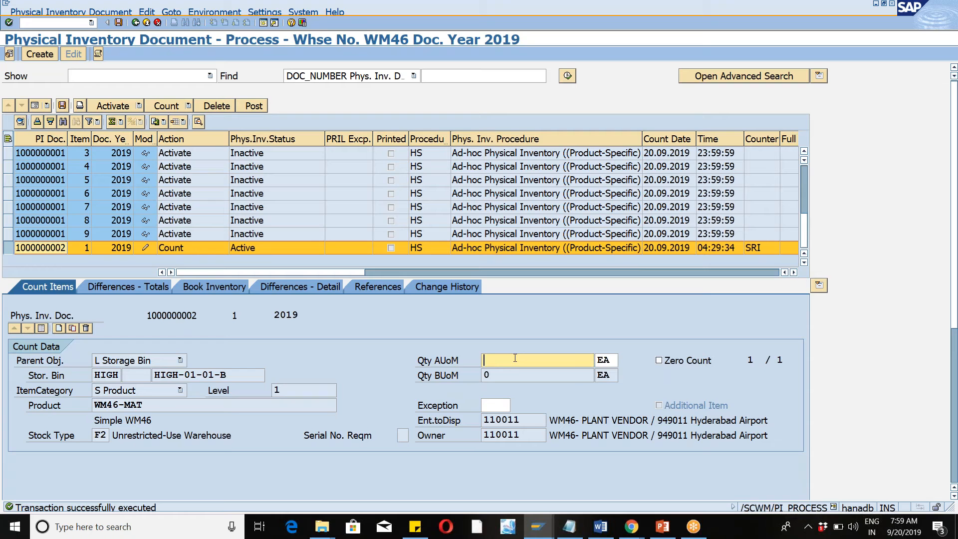
type("9")
left_click(62, 105)
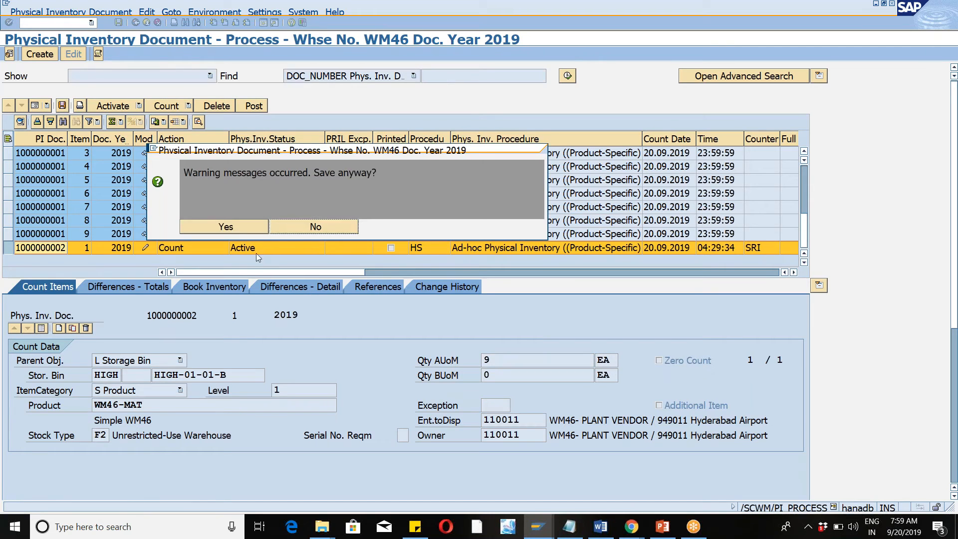
left_click(235, 222)
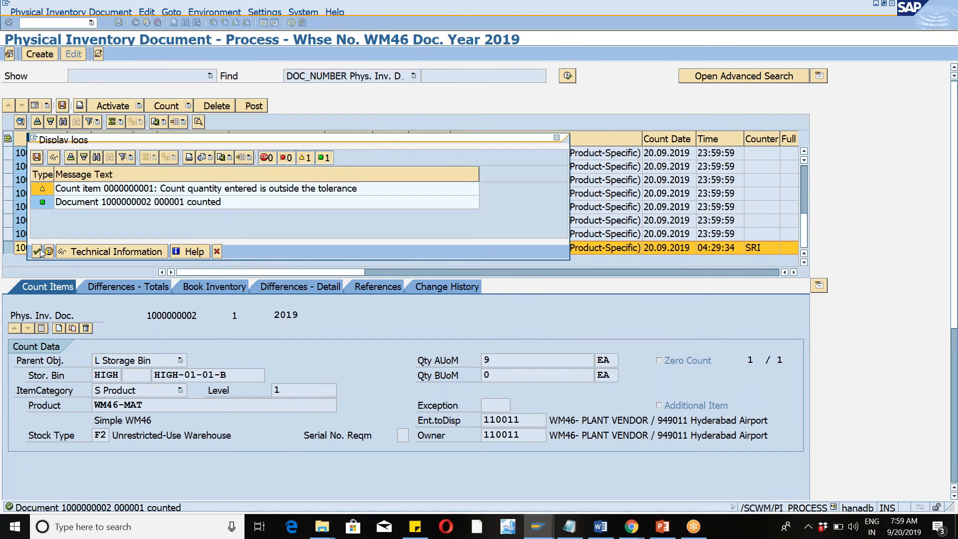
left_click(38, 251)
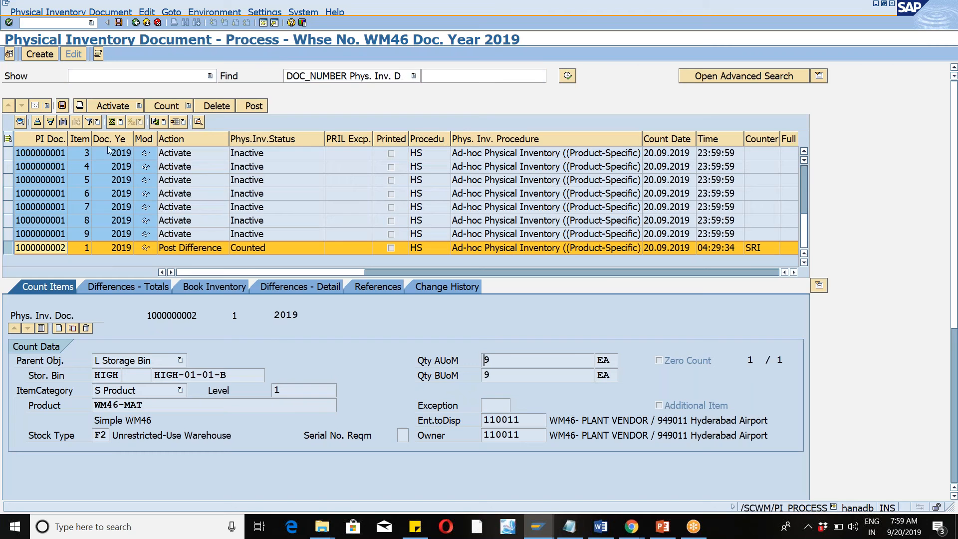
left_click(254, 106)
left_click(119, 23)
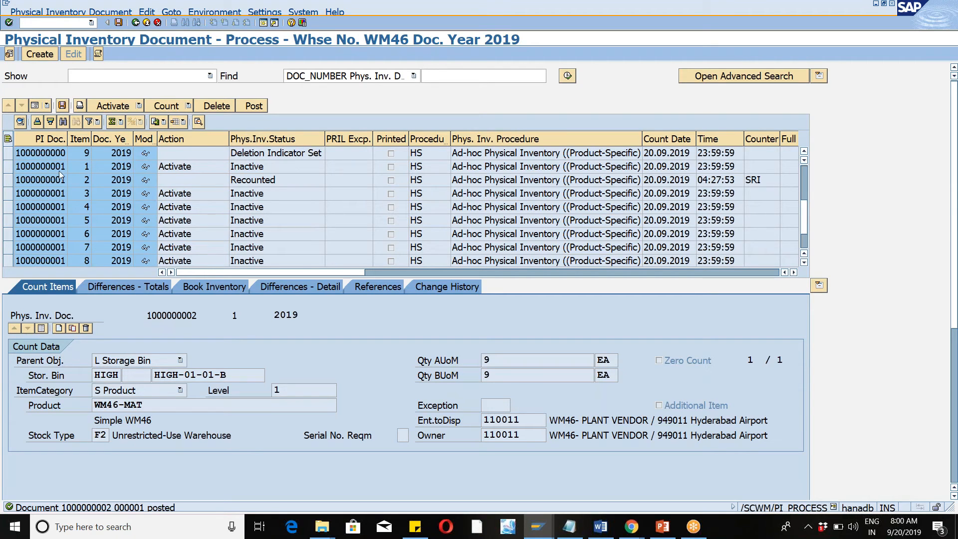
left_click(9, 181)
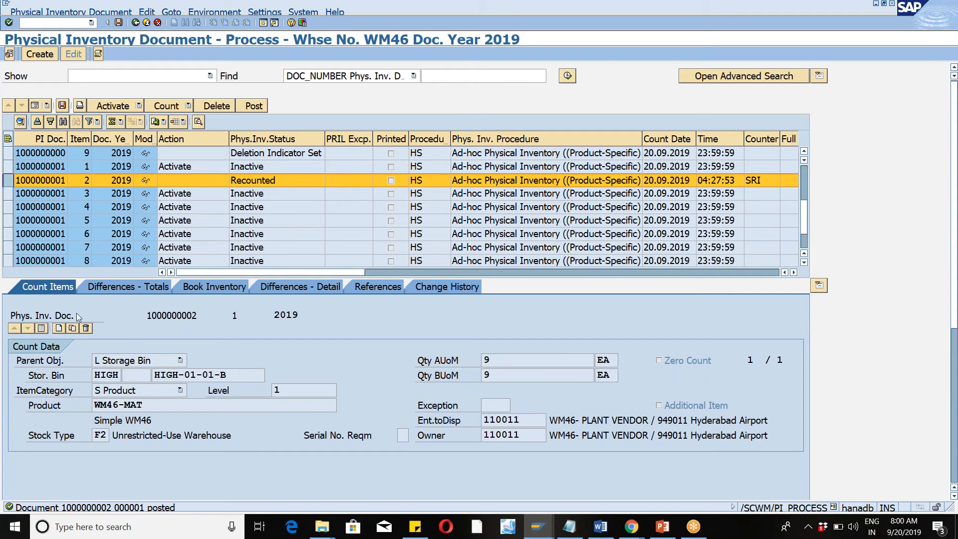
left_click(806, 264)
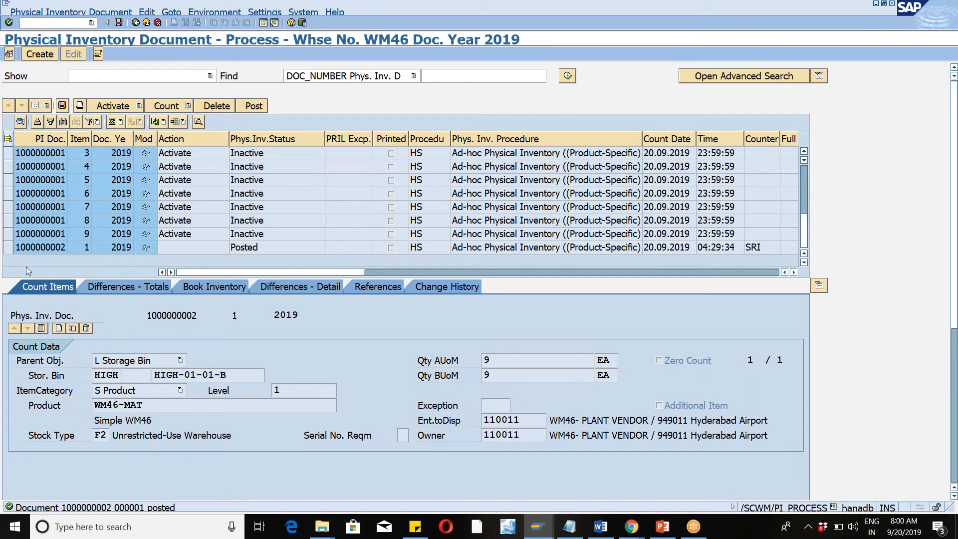
left_click(8, 248)
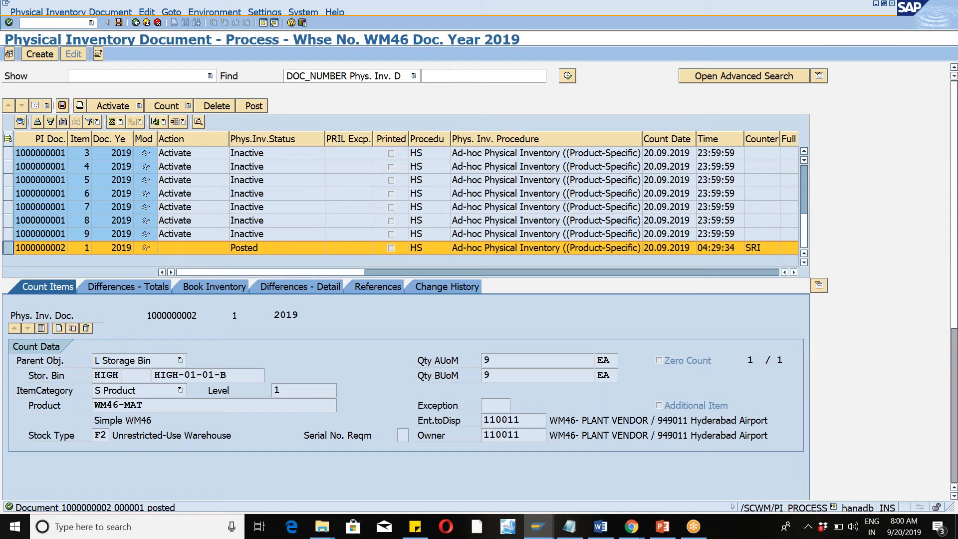
Switch to the SAP session showing the Physical Inventory Area view and run /n/scwm/mon there.
key("alt+Tab")
key("alt+Tab")
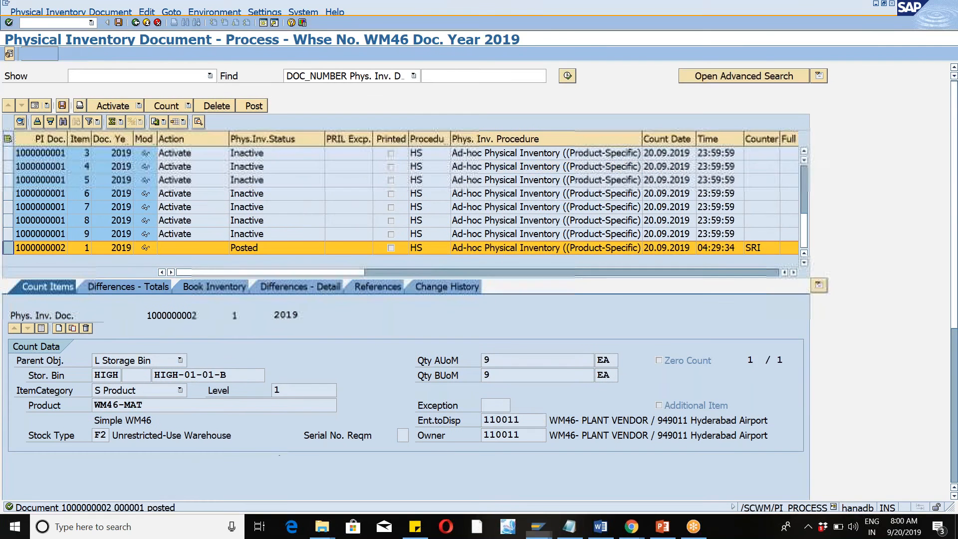
mouse_move(535, 533)
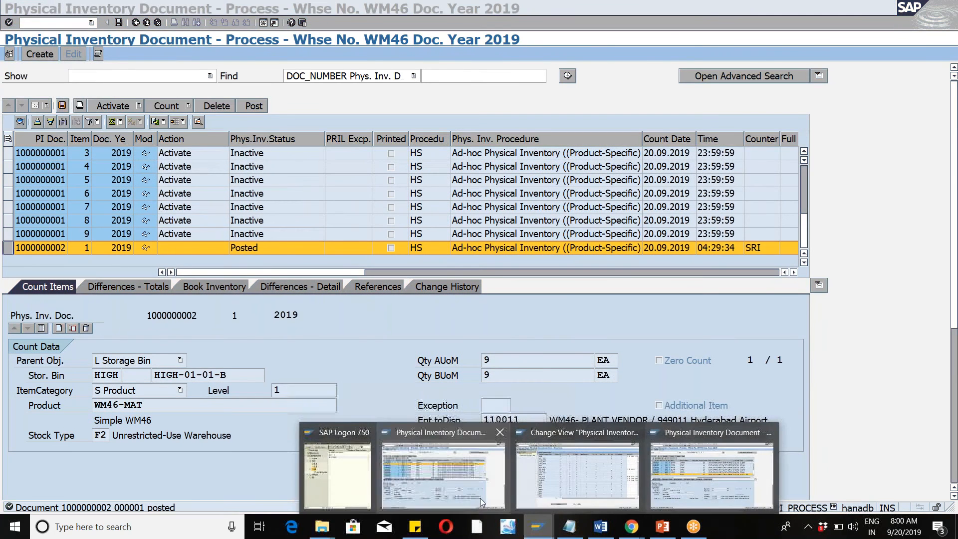
mouse_move(498, 478)
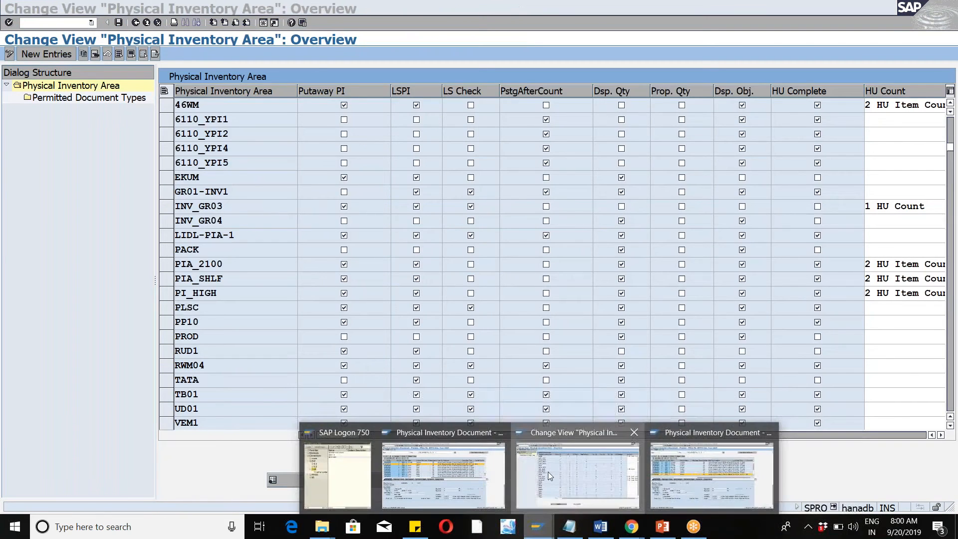
left_click(548, 472)
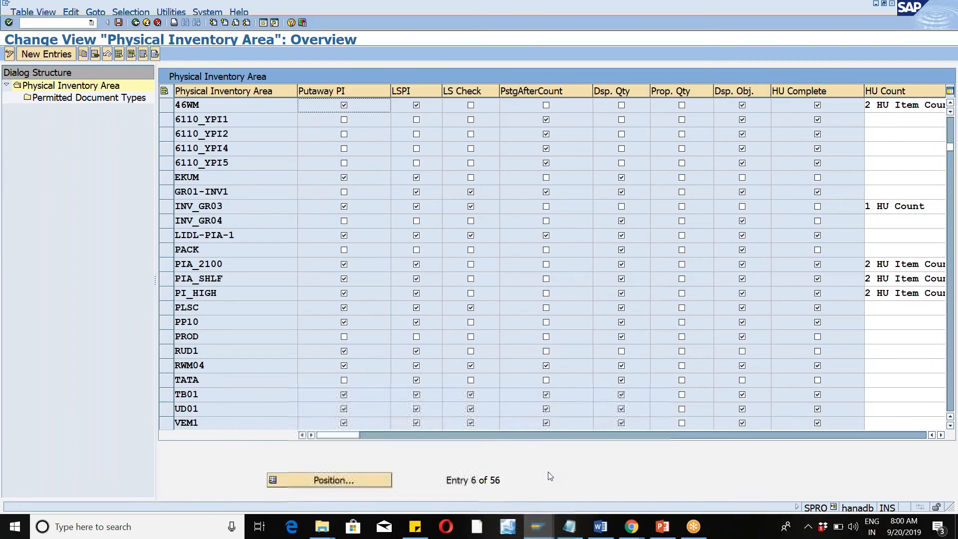
left_click(91, 22)
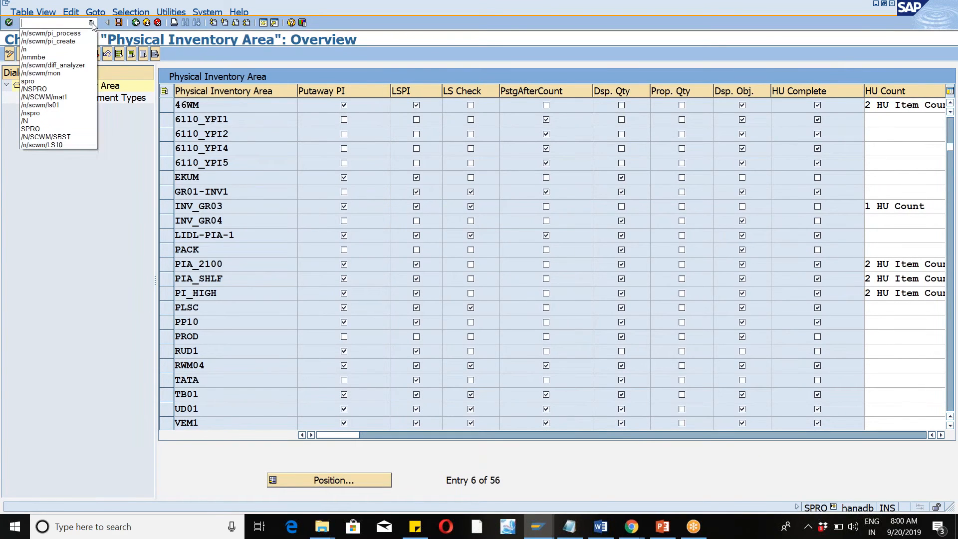
left_click(60, 72)
left_click(8, 22)
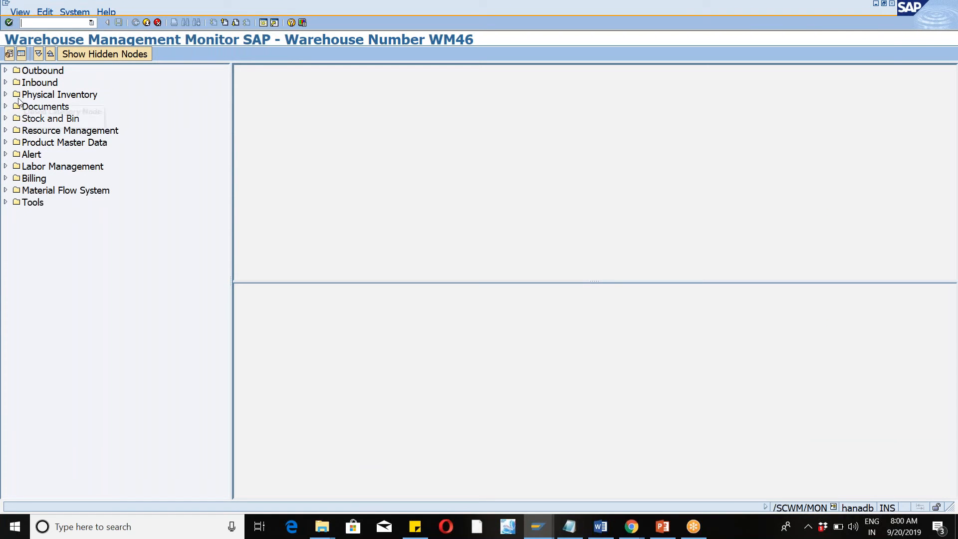
Query the Storage Bin node under Stock and Bin for bin HIGH-01-01-B.
left_click(5, 95)
left_click(6, 94)
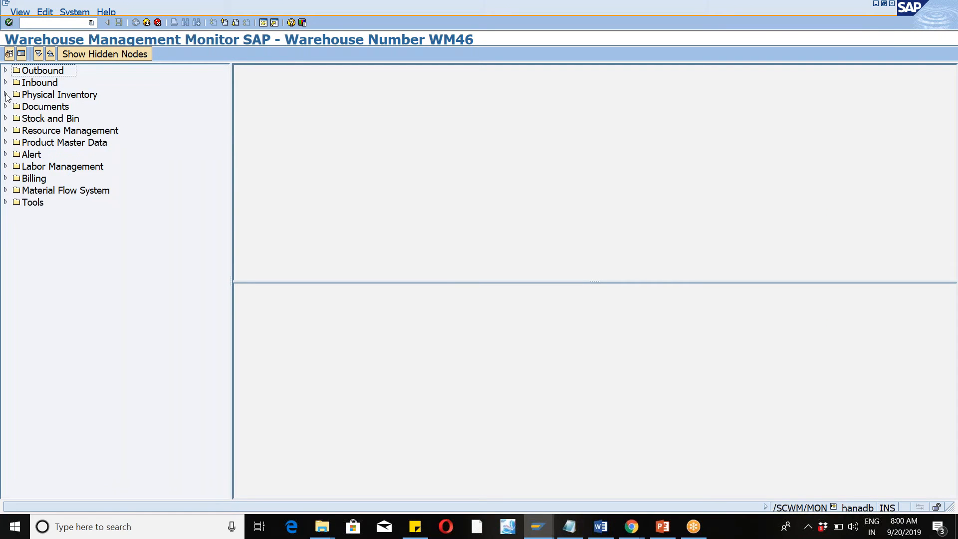
left_click(6, 118)
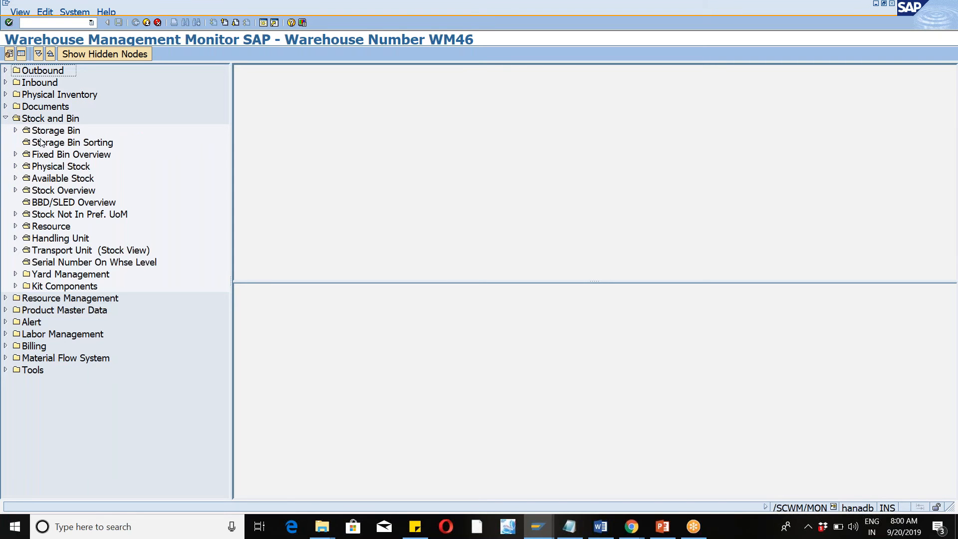
double_click(62, 133)
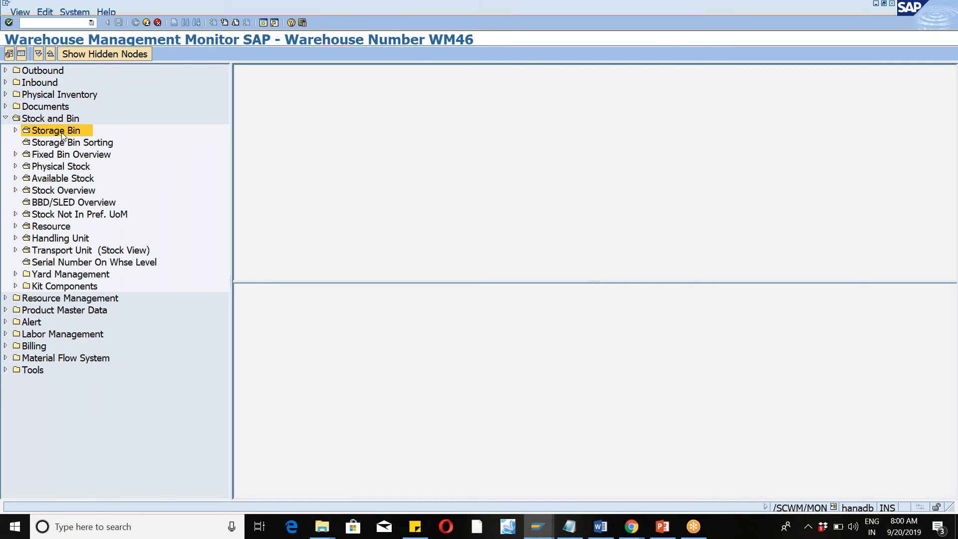
left_click(272, 230)
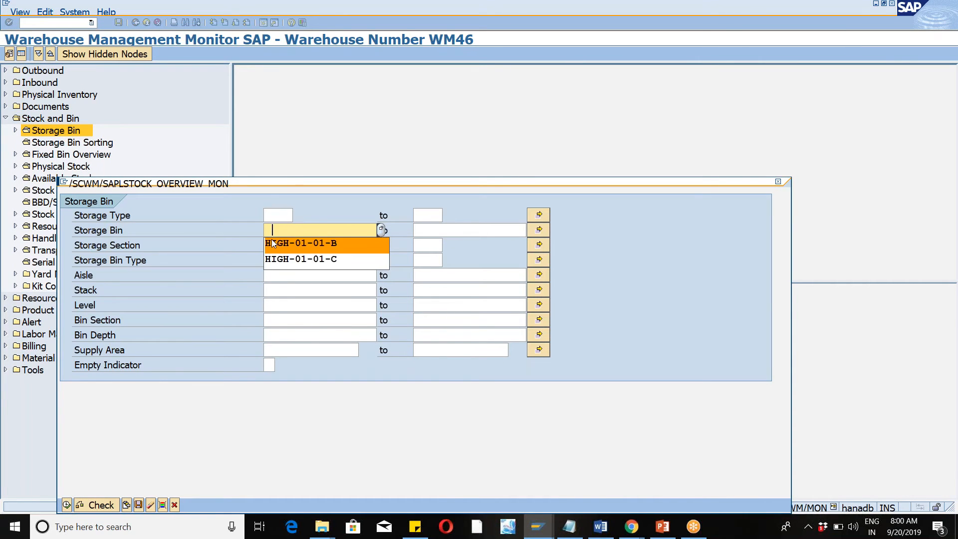
left_click(272, 243)
left_click(67, 505)
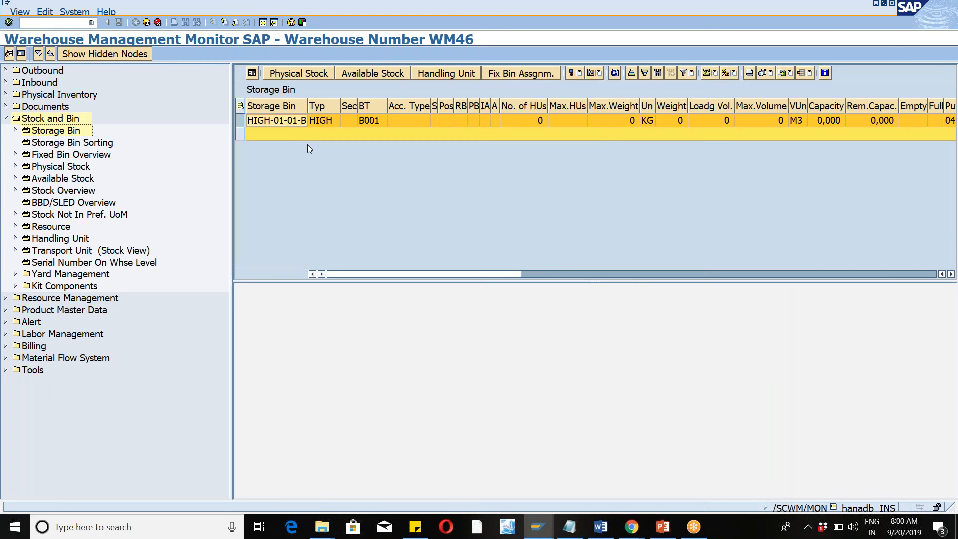
Display the physical stock of bin HIGH-01-01-B and check the WM46-MAT quantity.
left_click(240, 120)
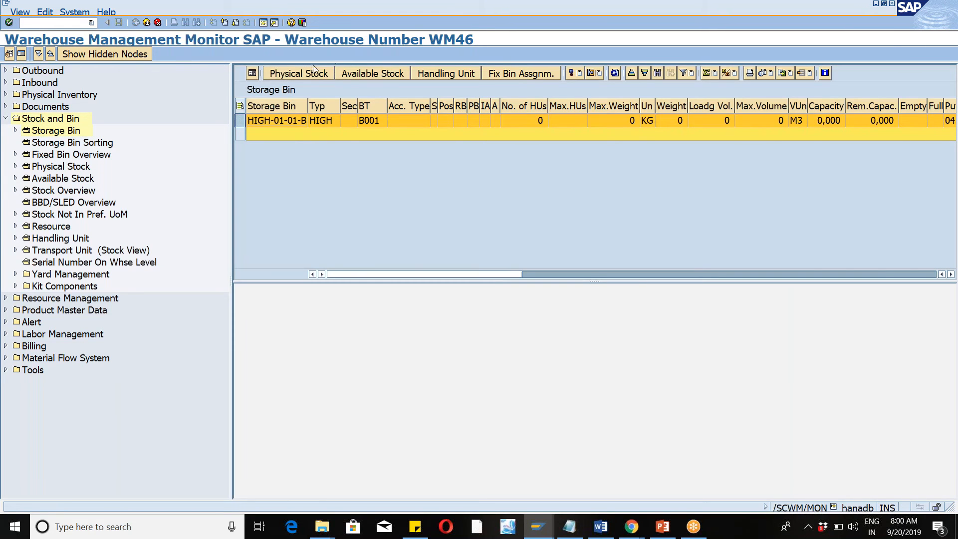
left_click(304, 74)
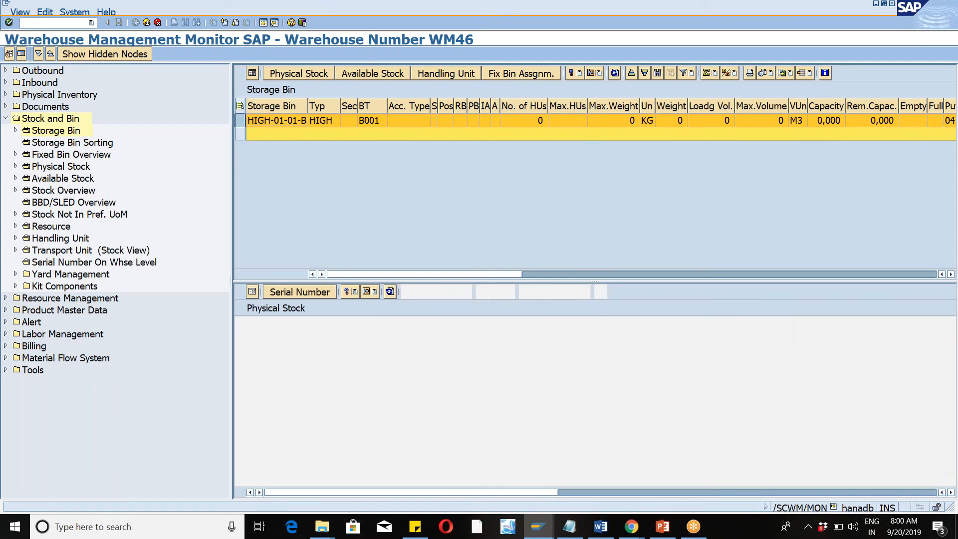
left_click(522, 340)
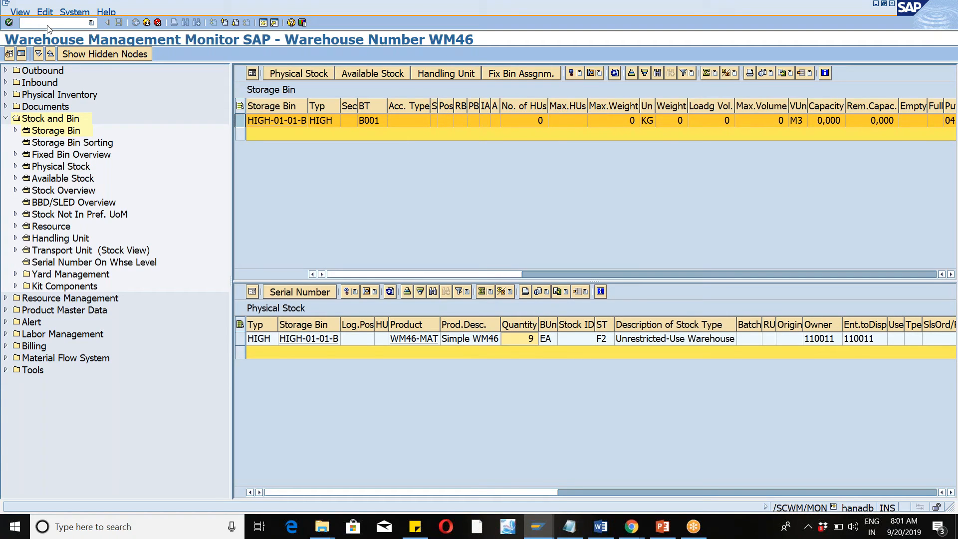
Run /n/scwm/diff_analyzer and list the open differences without a product filter.
left_click(92, 23)
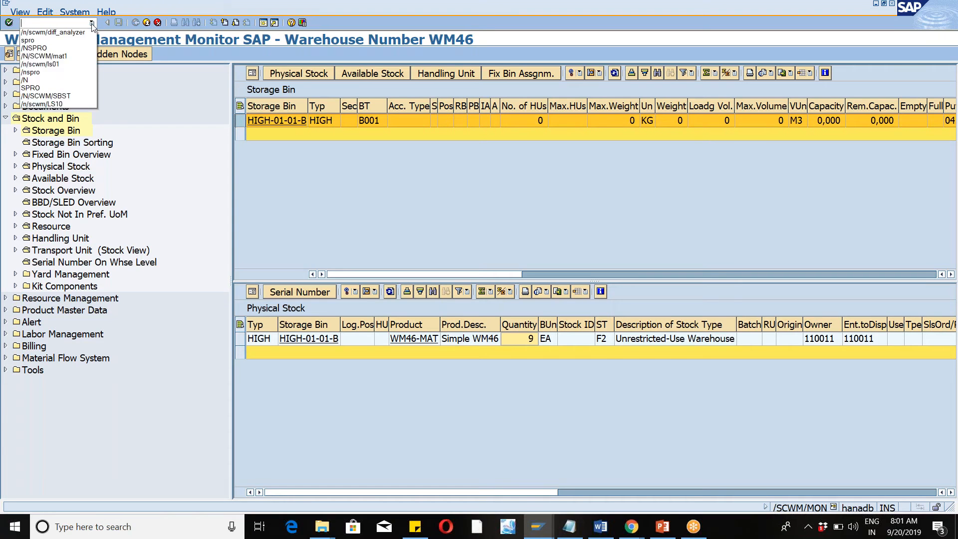
left_click(73, 76)
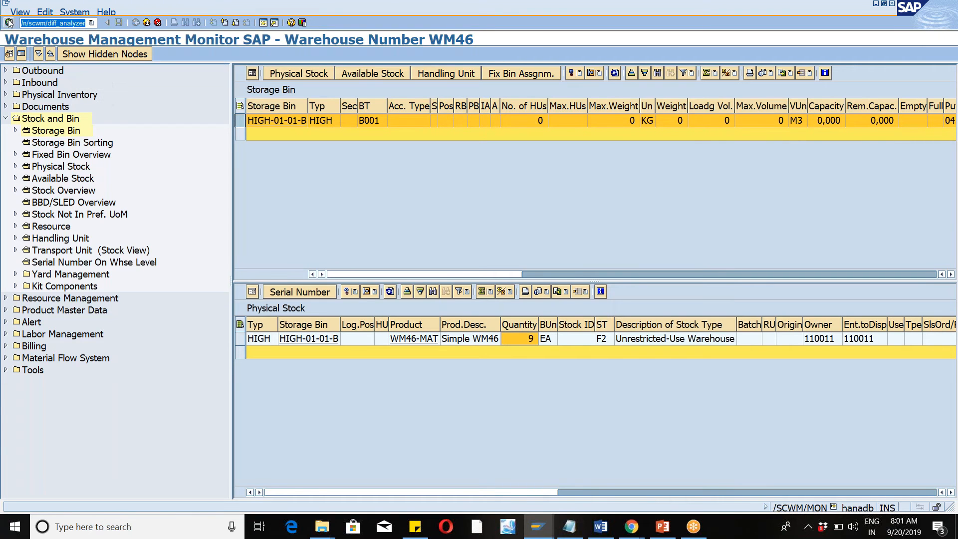
left_click(9, 23)
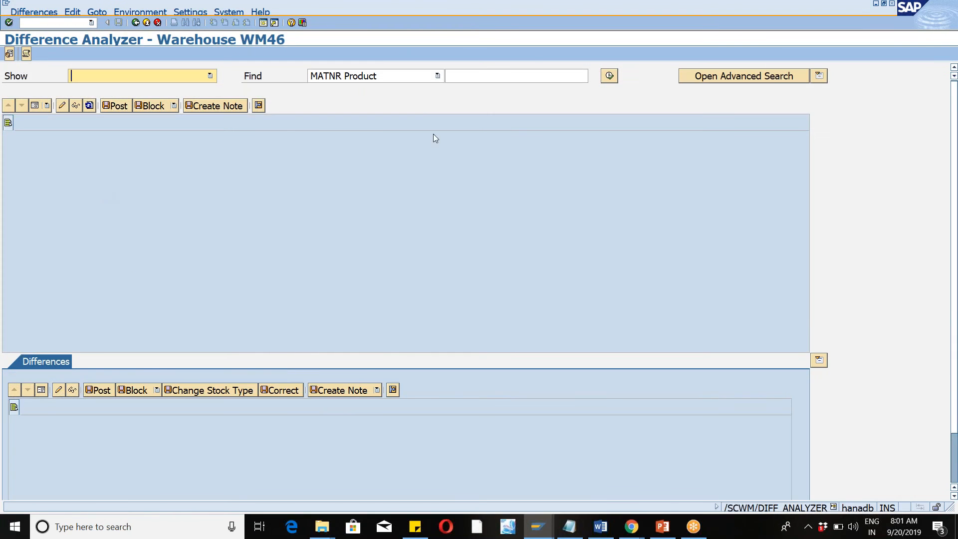
left_click(610, 75)
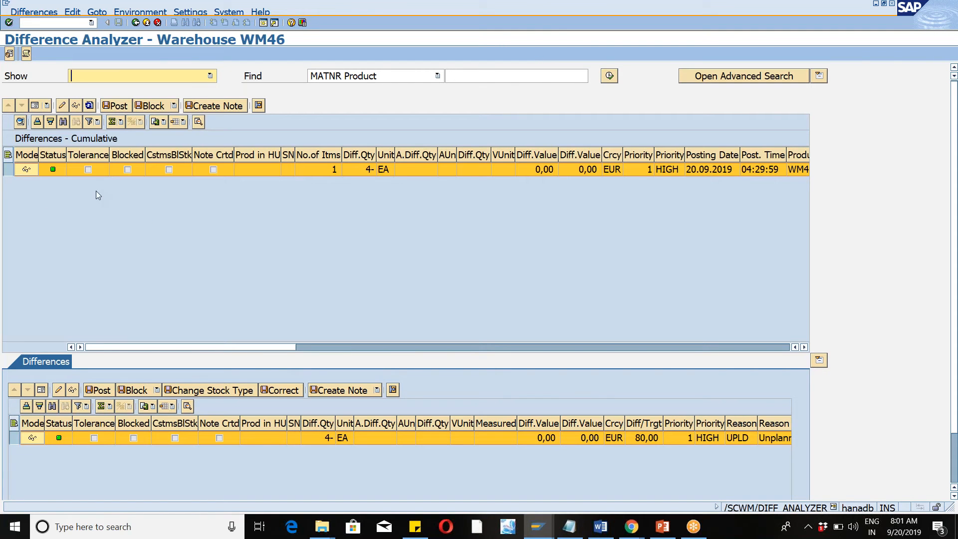
Post the cumulative WM46-MAT difference and agree to clear it.
left_click(8, 171)
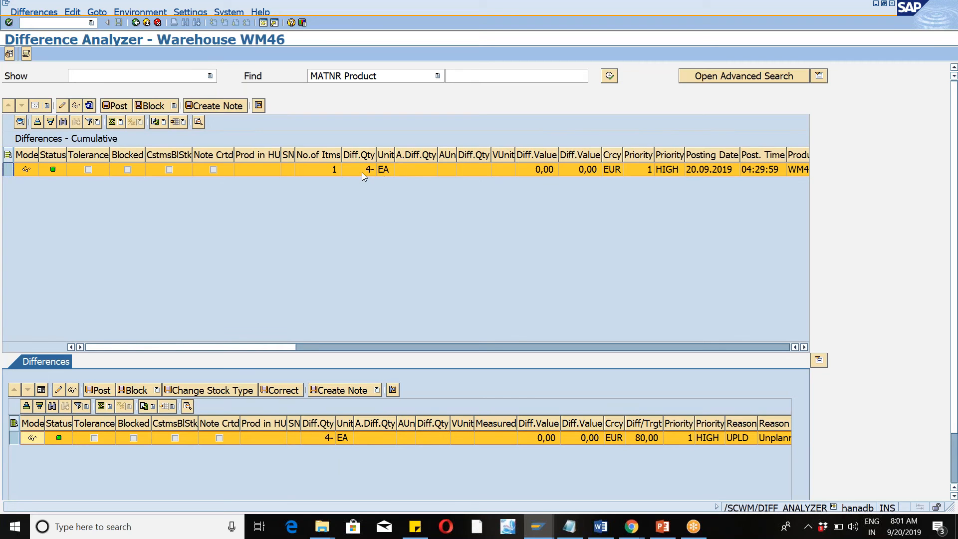
left_click(115, 106)
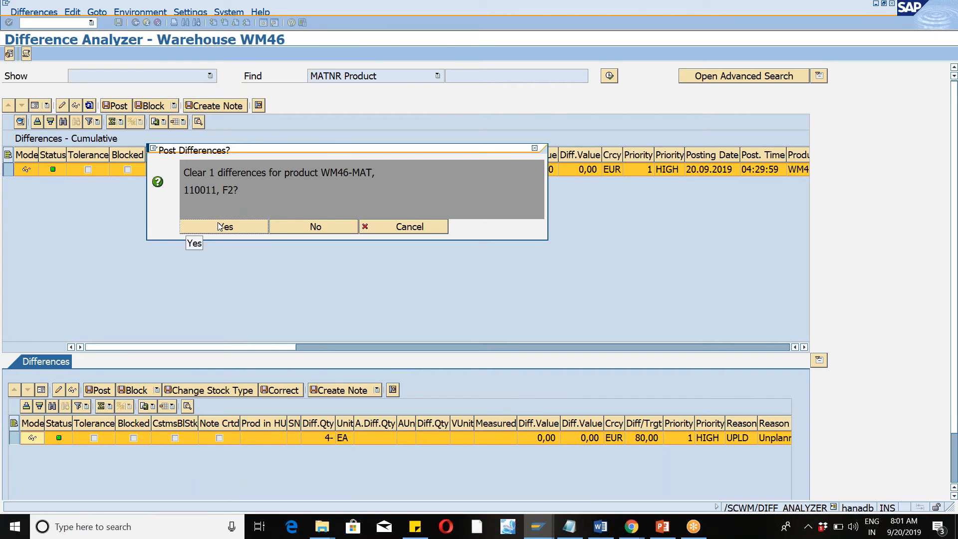
left_click(221, 226)
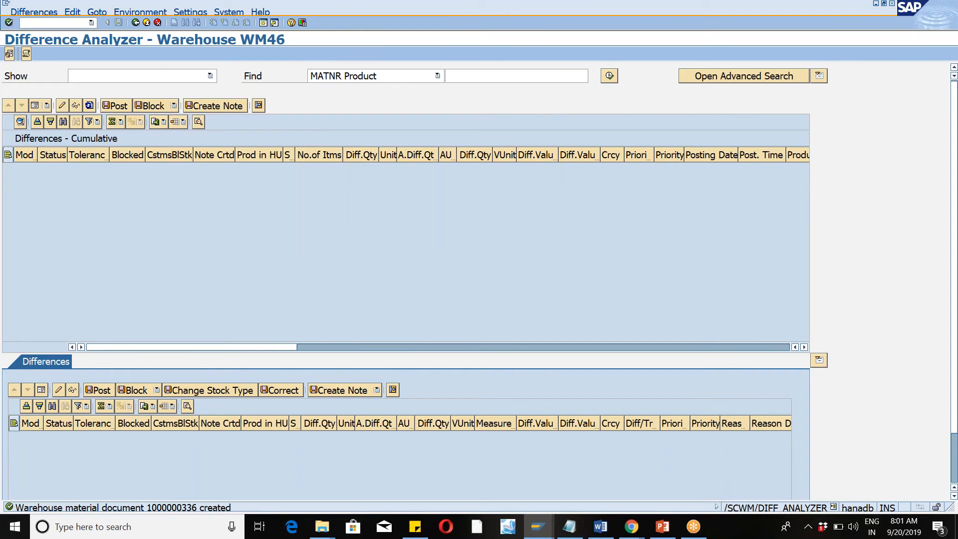
Run /nmmbe and display the stock overview for material WM46-MAT in plant WM46.
left_click(537, 532)
left_click(564, 480)
type("/nmmbe")
key("Return")
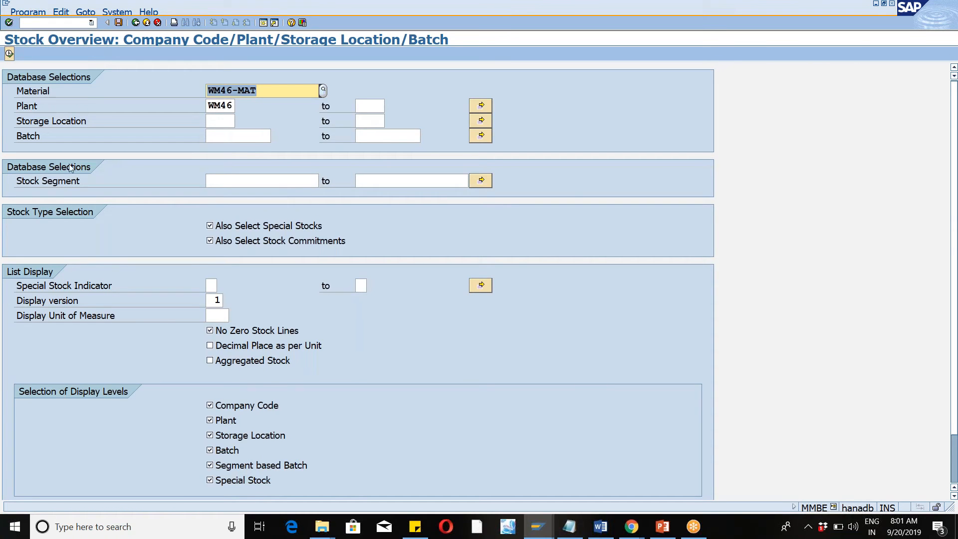
left_click(11, 53)
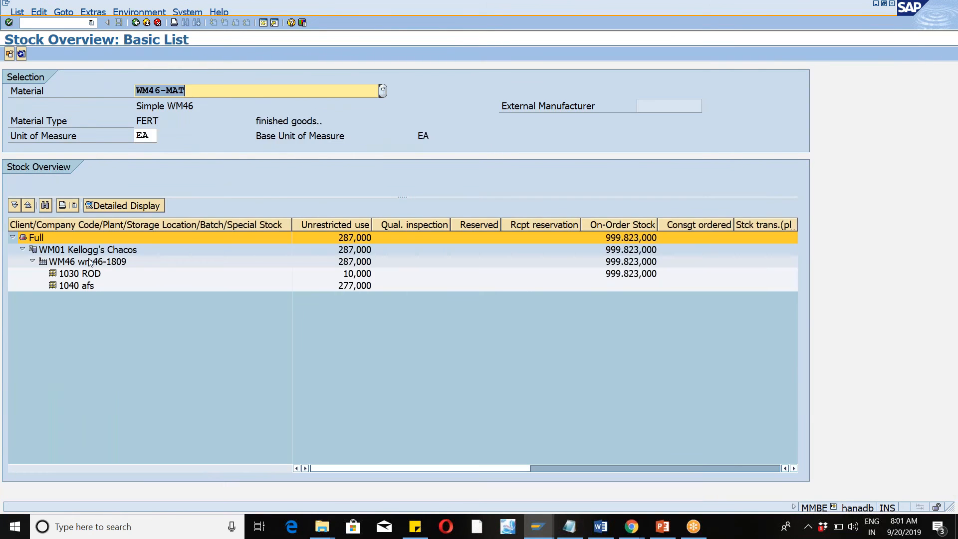
Display the material movements of storage location 1040 and examine the latest WM46-MAT postings.
left_click(76, 287)
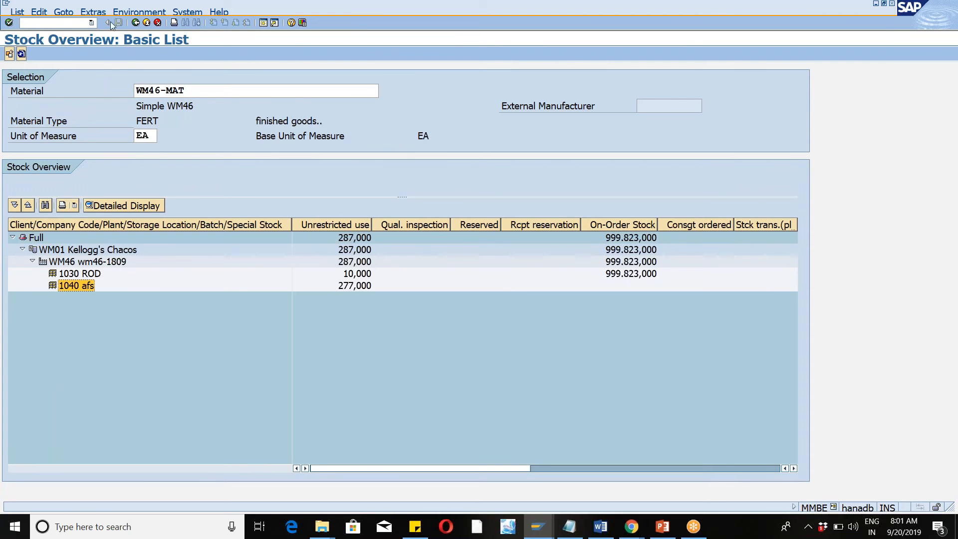
left_click(130, 12)
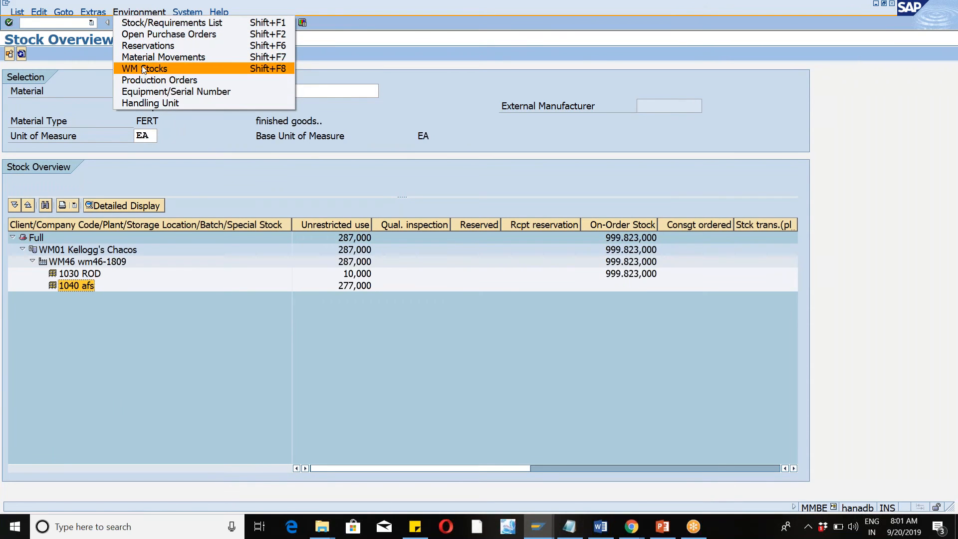
left_click(150, 58)
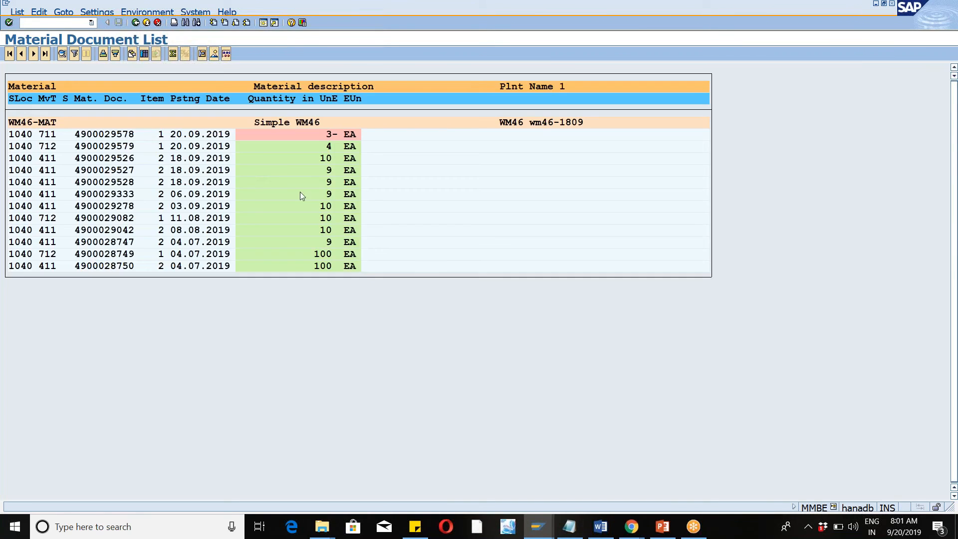
left_click(23, 146)
left_click(717, 13)
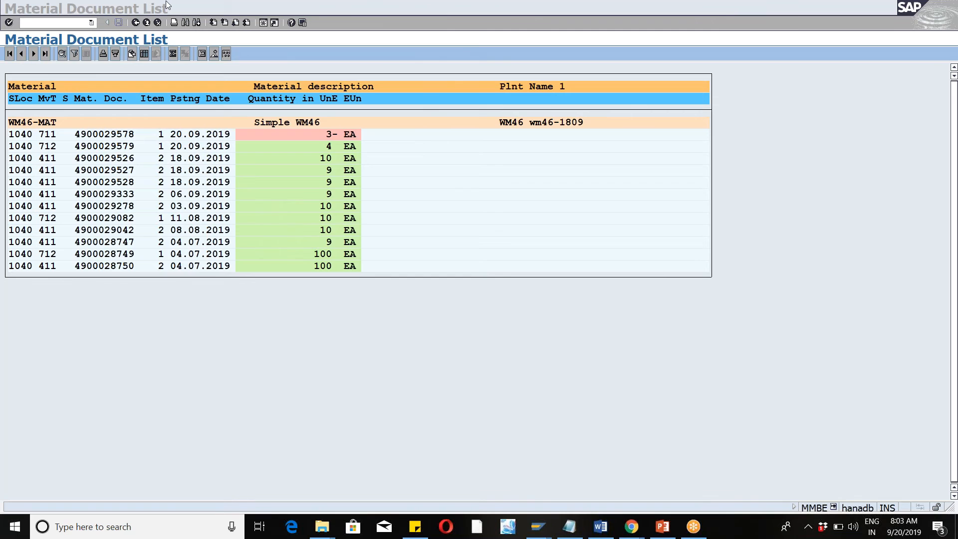
Run /nspro and display the SAP Reference IMG.
left_click(59, 20)
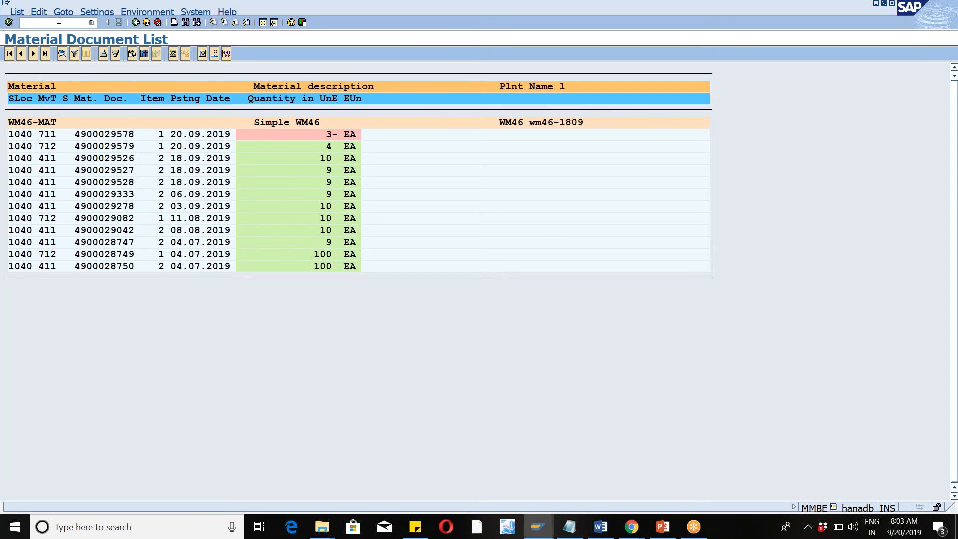
type("/nspro")
key("Return")
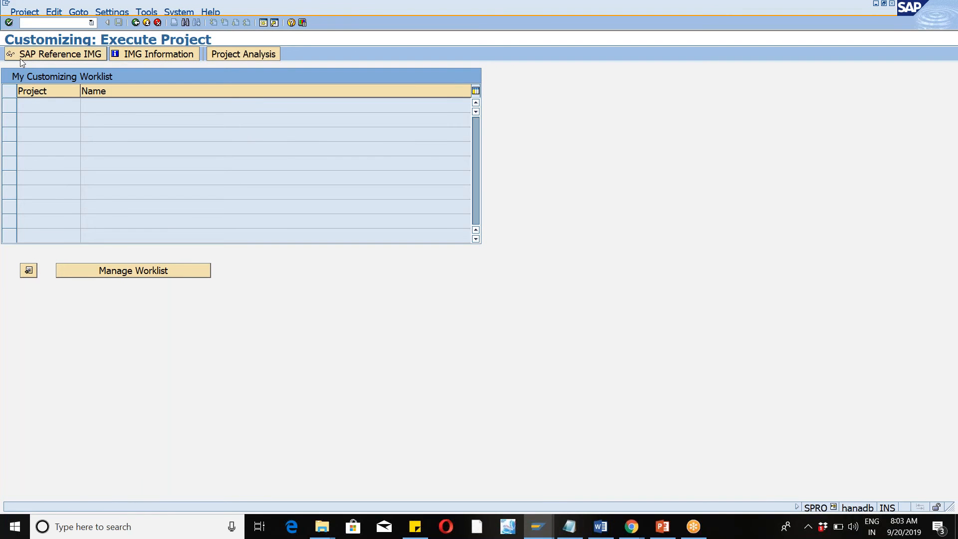
left_click(20, 59)
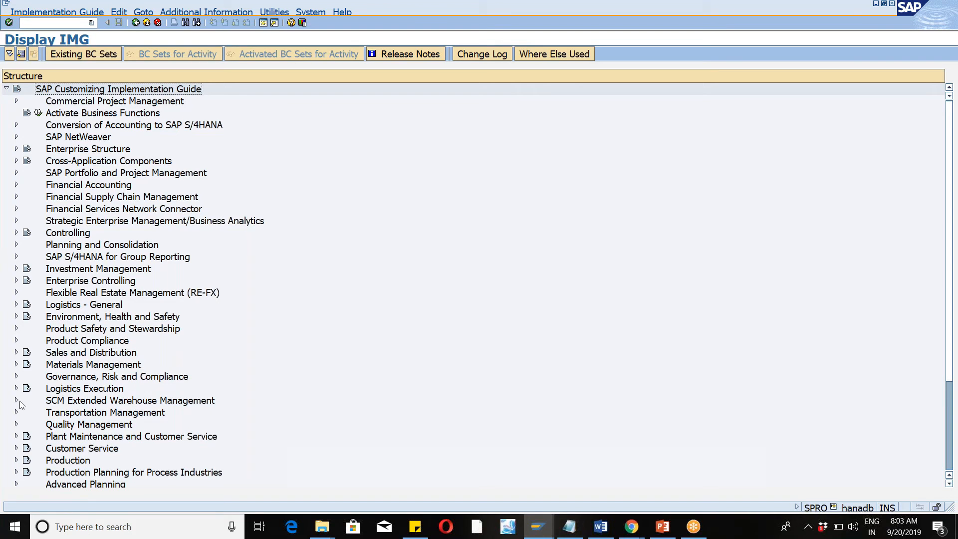
Open Configure Cycle Counting in the warehouse-number-specific settings for Physical Inventory, within the Internal Warehouse Processes of Extended Warehouse Management.
left_click(17, 401)
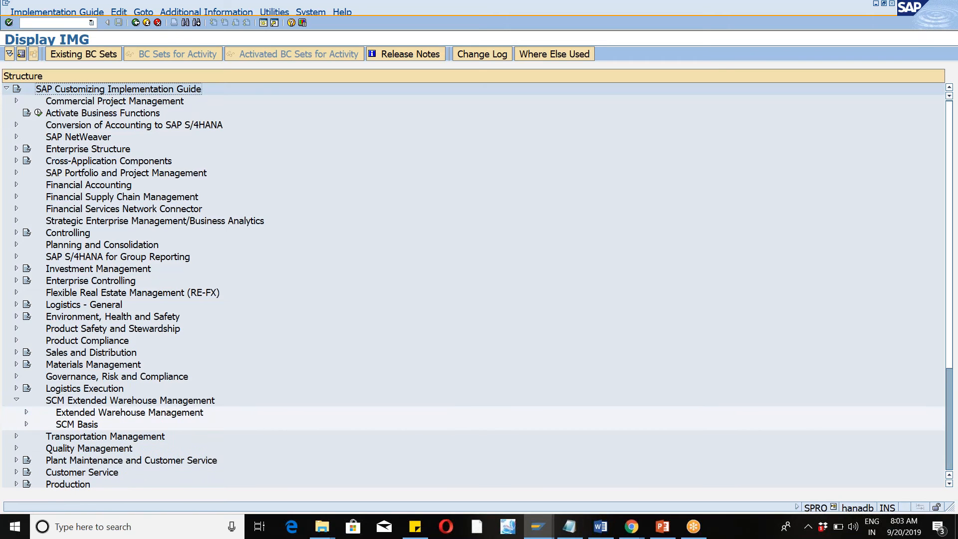
left_click(27, 412)
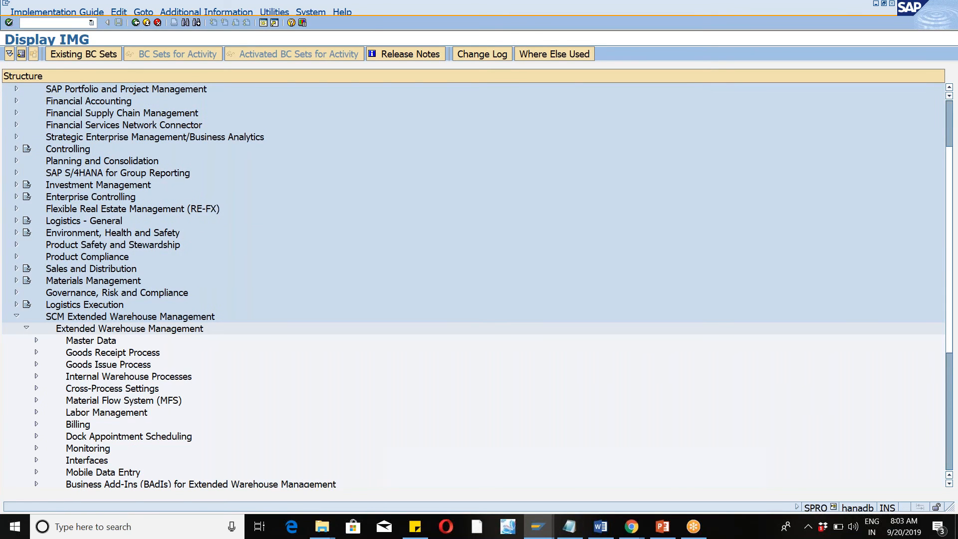
left_click(36, 376)
left_click(46, 424)
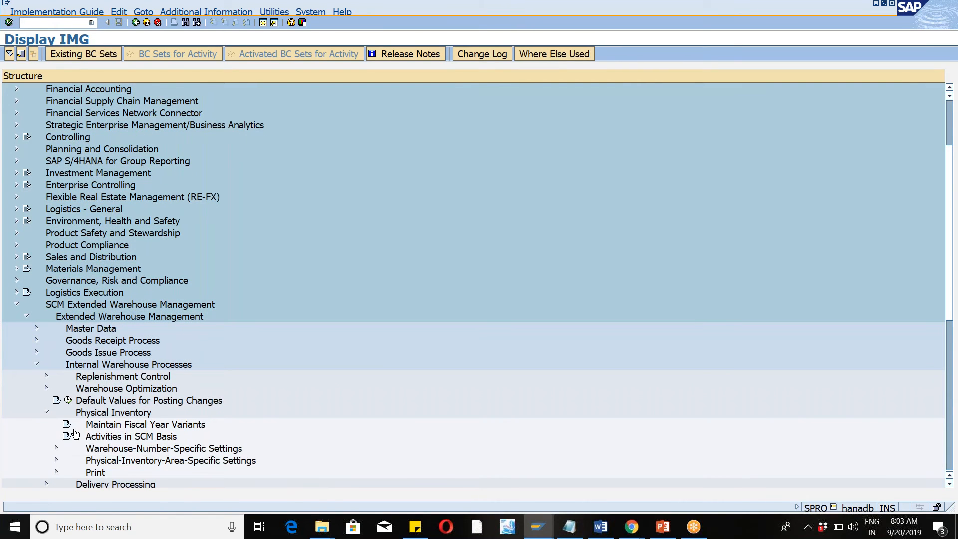
left_click(55, 448)
left_click(88, 437)
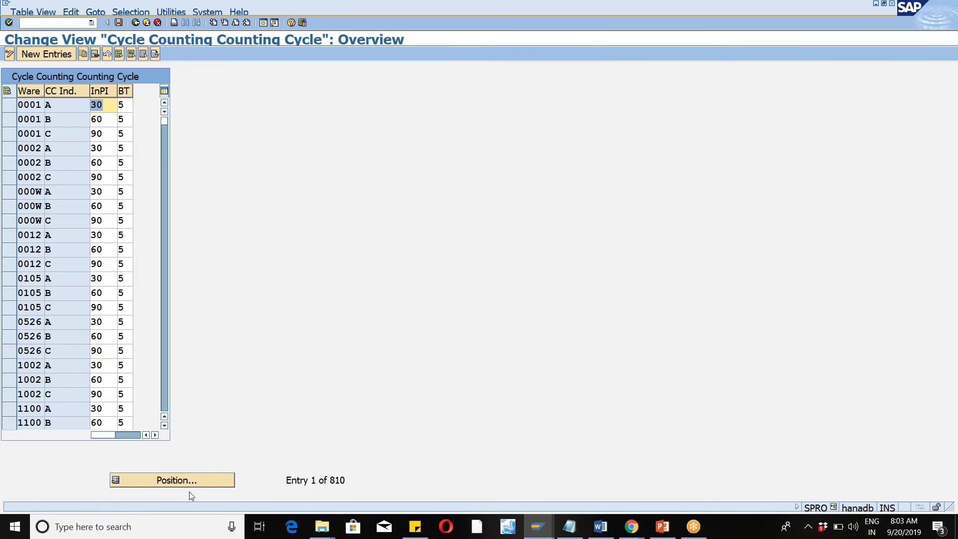
Try to position the counting cycle list at warehouse WM46 without specifying a cycle counting indicator.
left_click(177, 481)
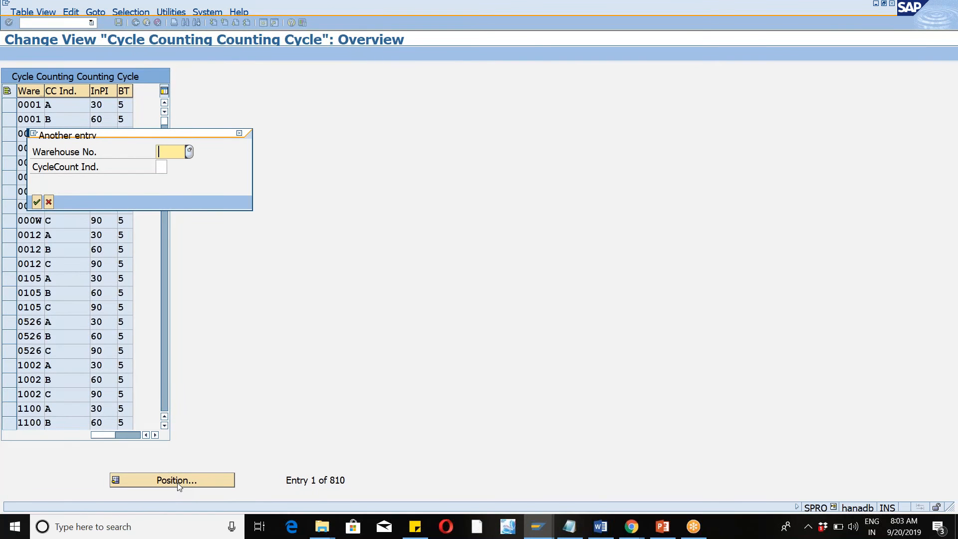
type("wm46")
key("Return")
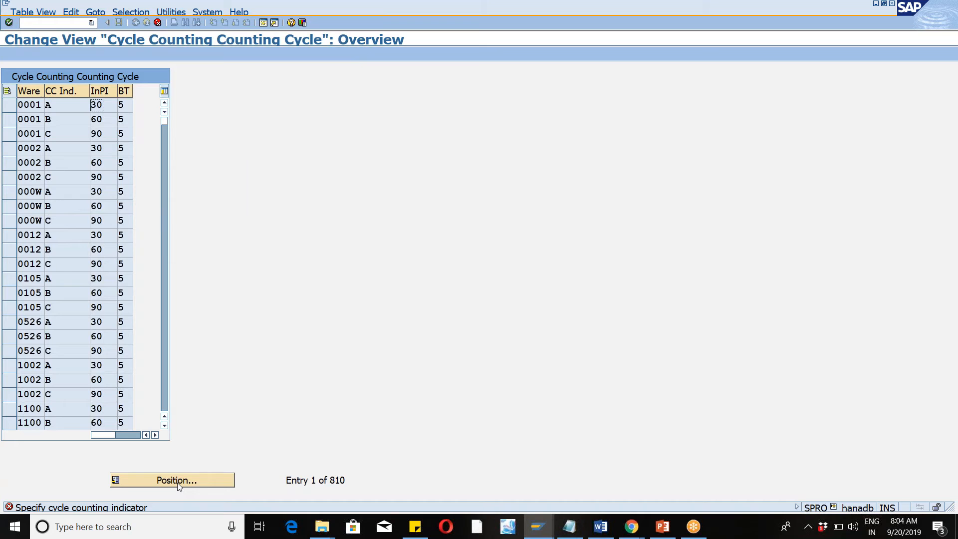
left_click(177, 481)
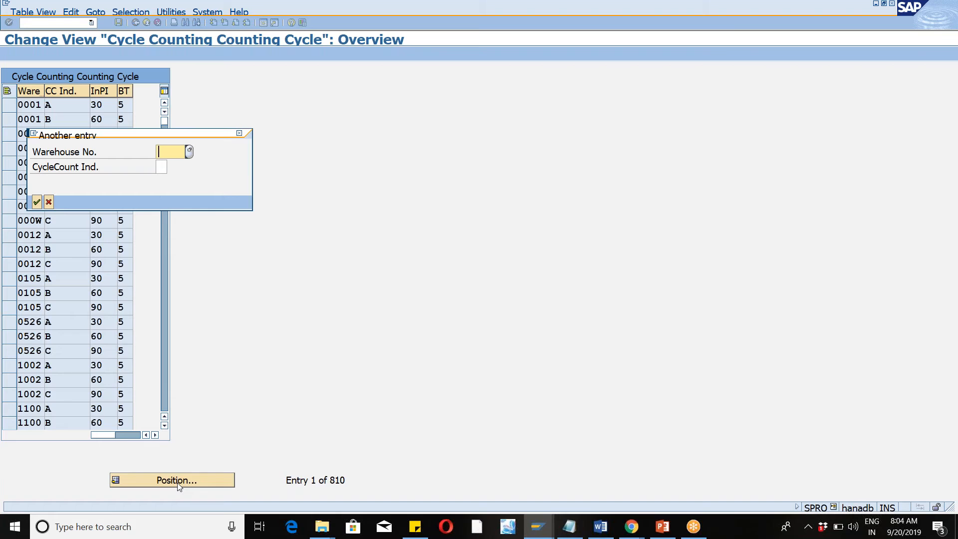
type("wm46")
left_click(37, 201)
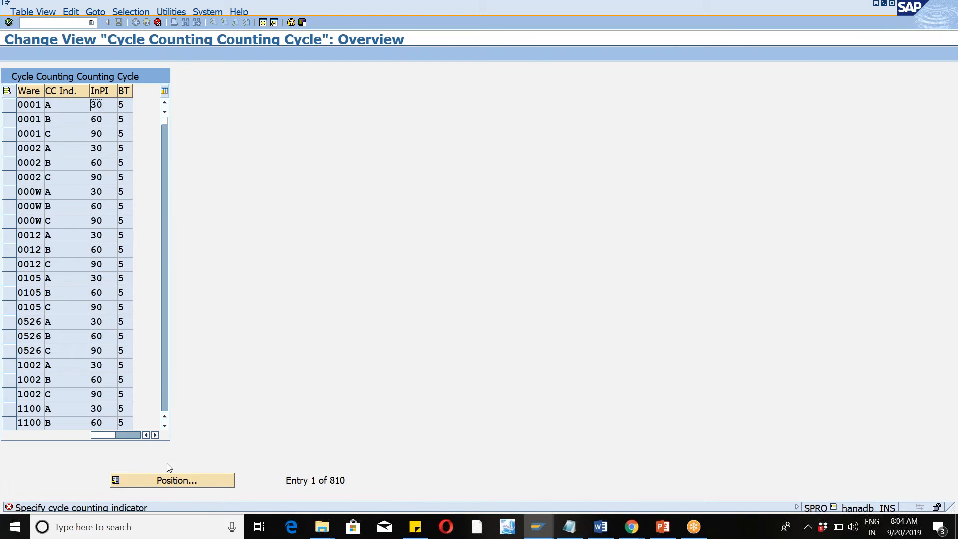
Position the counting cycle list at warehouse WM46 with cycle counting indicator C.
left_click(156, 481)
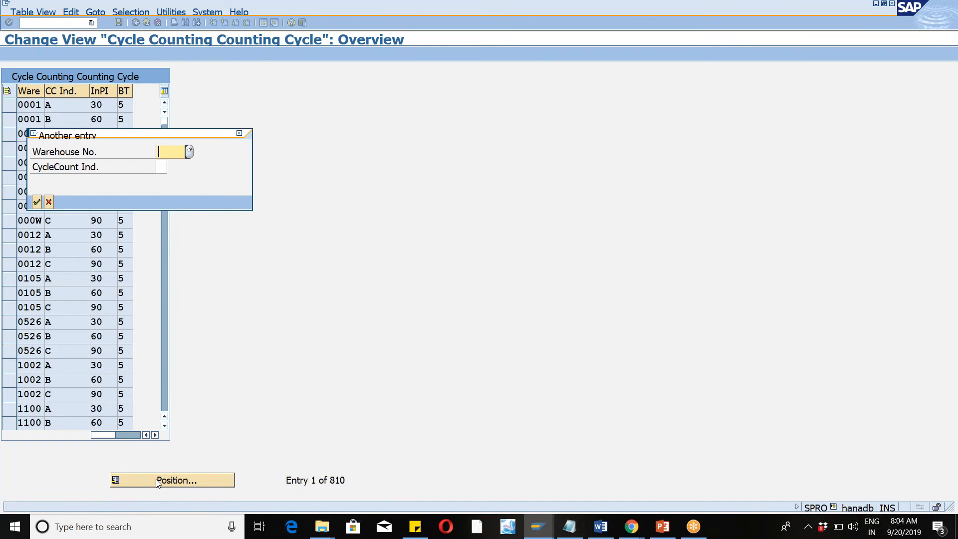
type("wm46")
key("Tab")
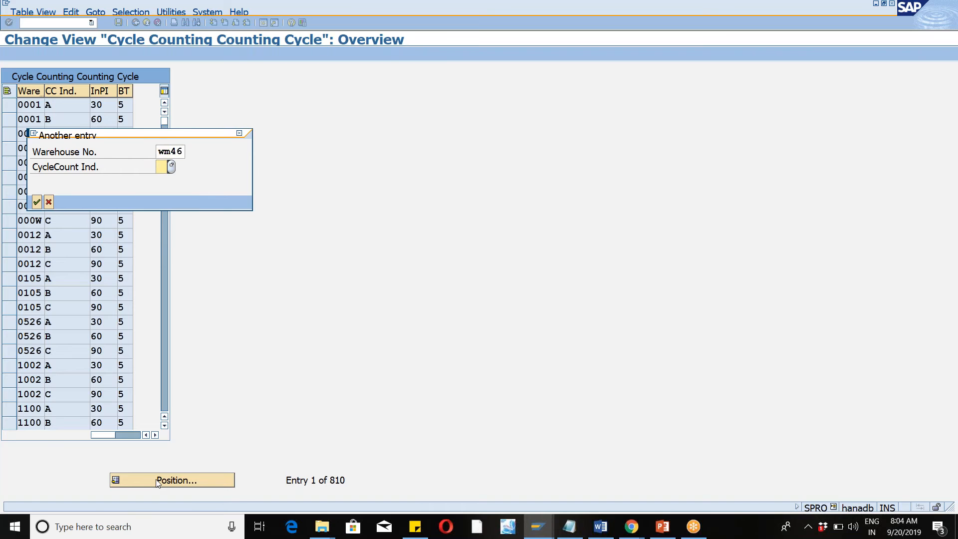
type("c")
key("Return")
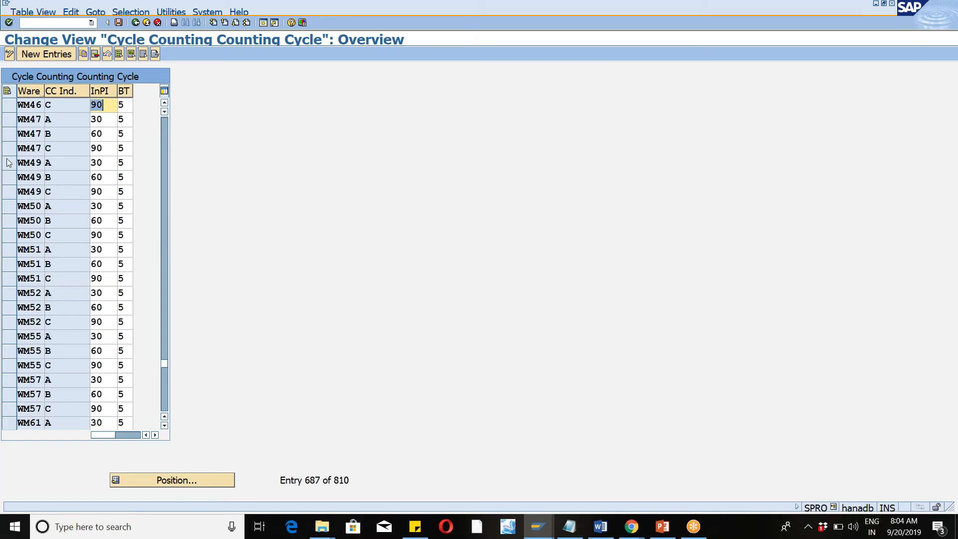
Examine the WM46 entries for cycle counting indicators B and C, and return to the implementation guide.
left_click(10, 106)
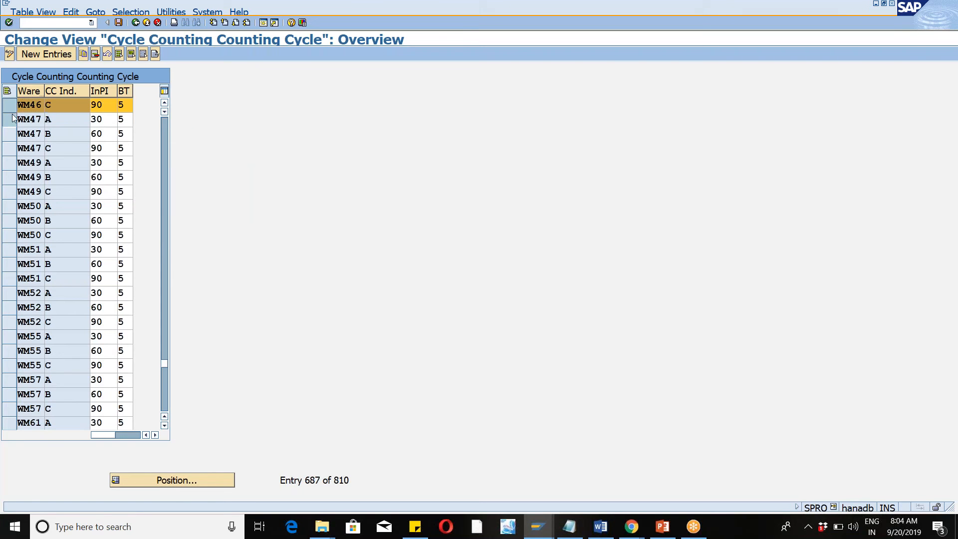
left_click(13, 119)
left_click(14, 134)
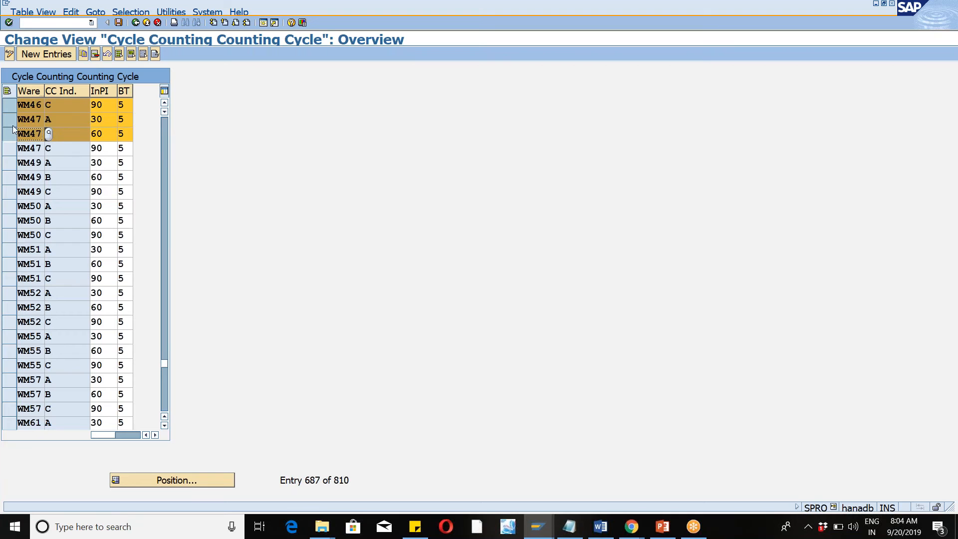
left_click(10, 119)
left_click(11, 134)
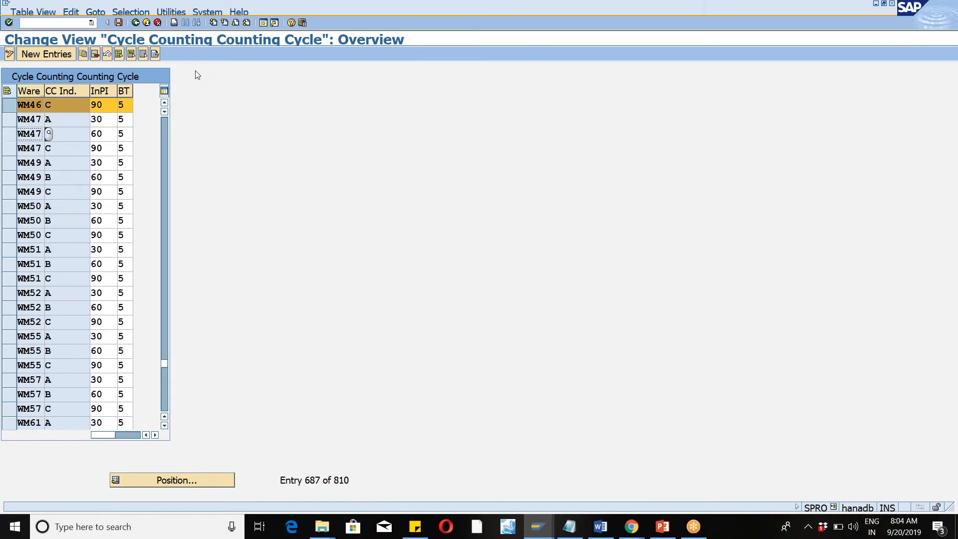
left_click(166, 104)
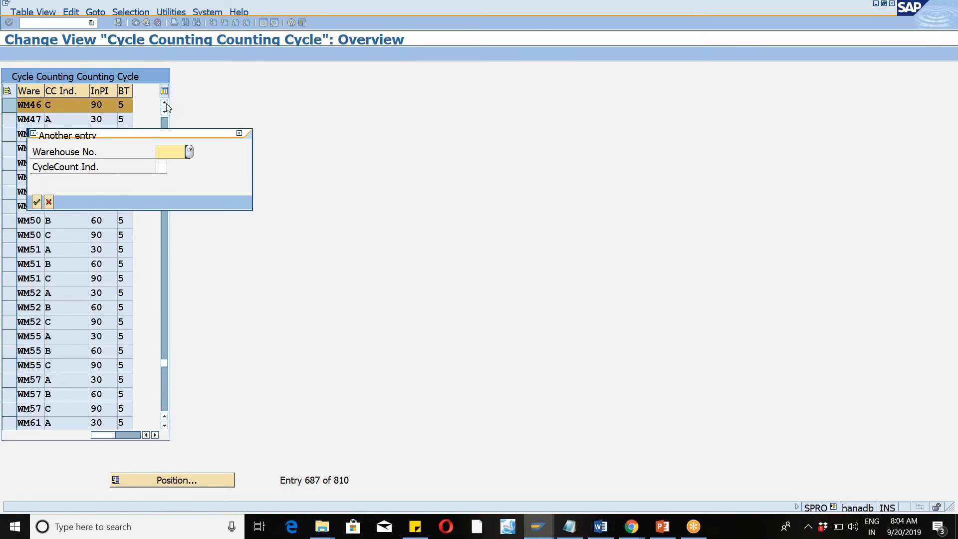
left_click(239, 133)
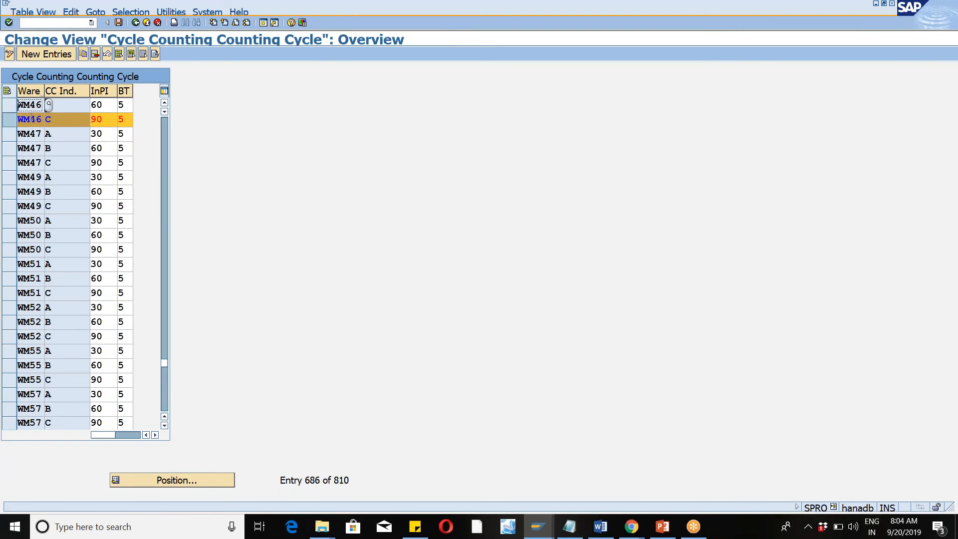
left_click(60, 107)
type("B")
left_click(53, 117)
left_click(142, 24)
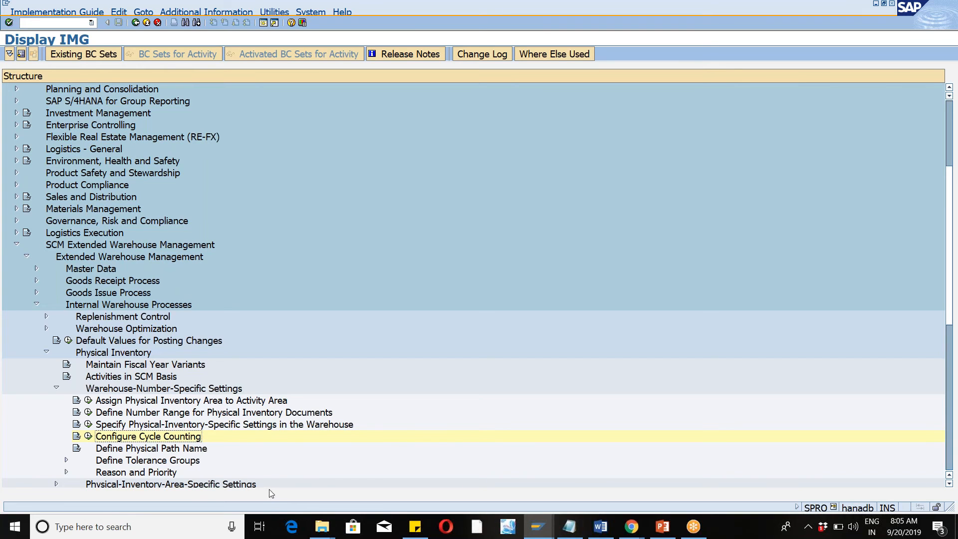
Reopen Configure Cycle Counting and examine the InPI values of the cycle counting indicators.
left_click(89, 437)
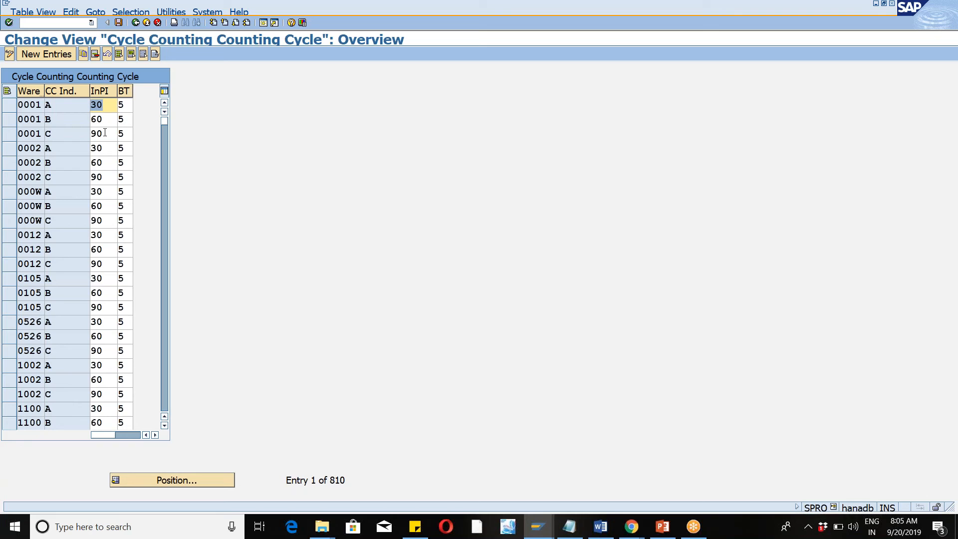
left_click(103, 107)
left_click(262, 25)
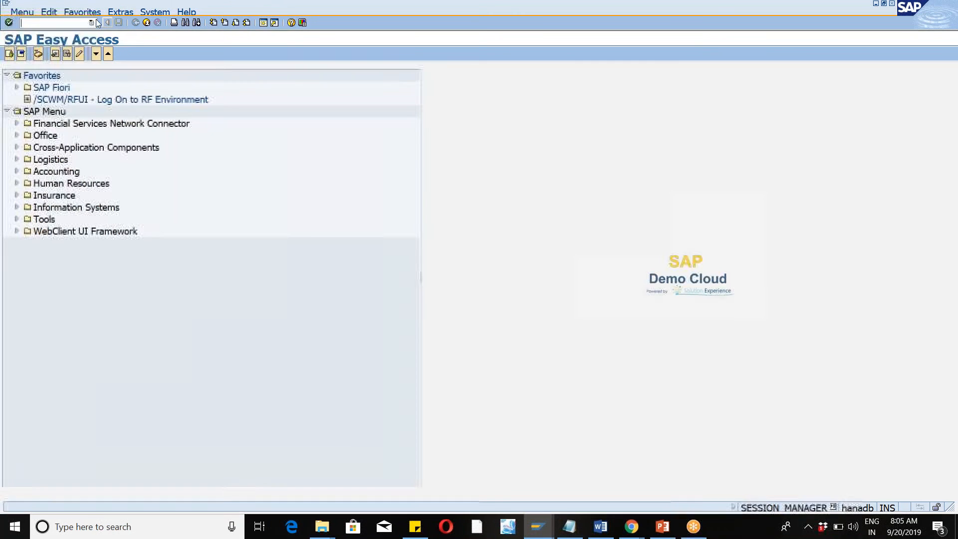
Run /N/SCWM/mat1 and open product WM46-MAT in warehouse WM46 for changing.
left_click(92, 23)
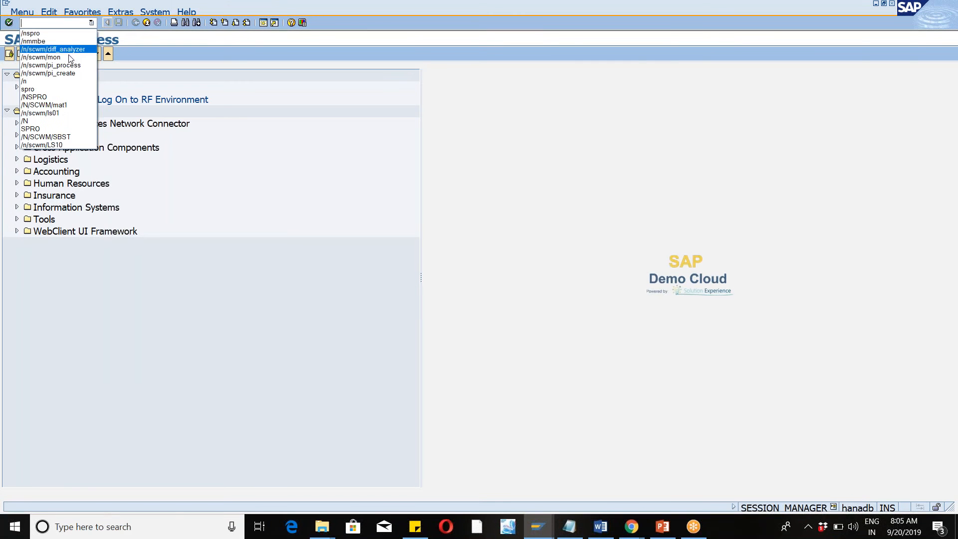
left_click(45, 104)
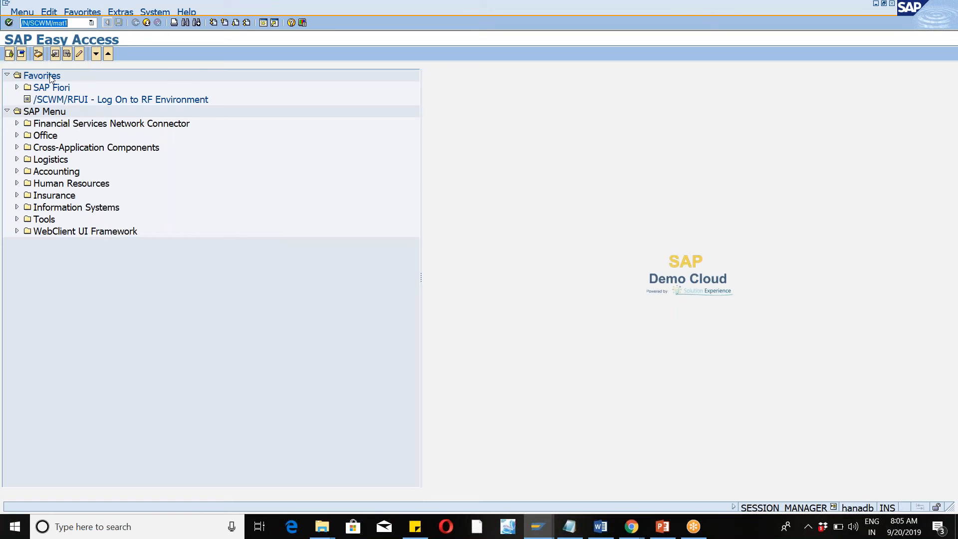
left_click(9, 22)
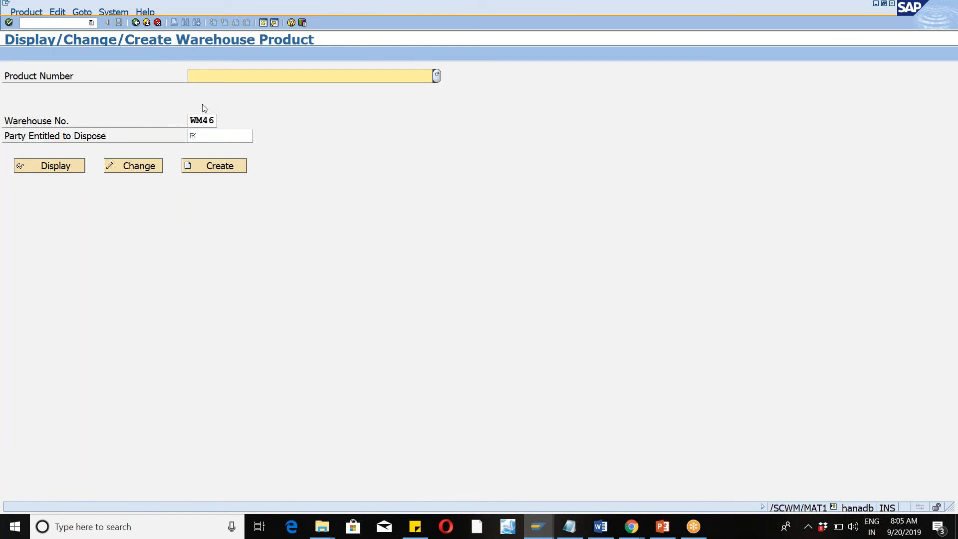
type("wm4")
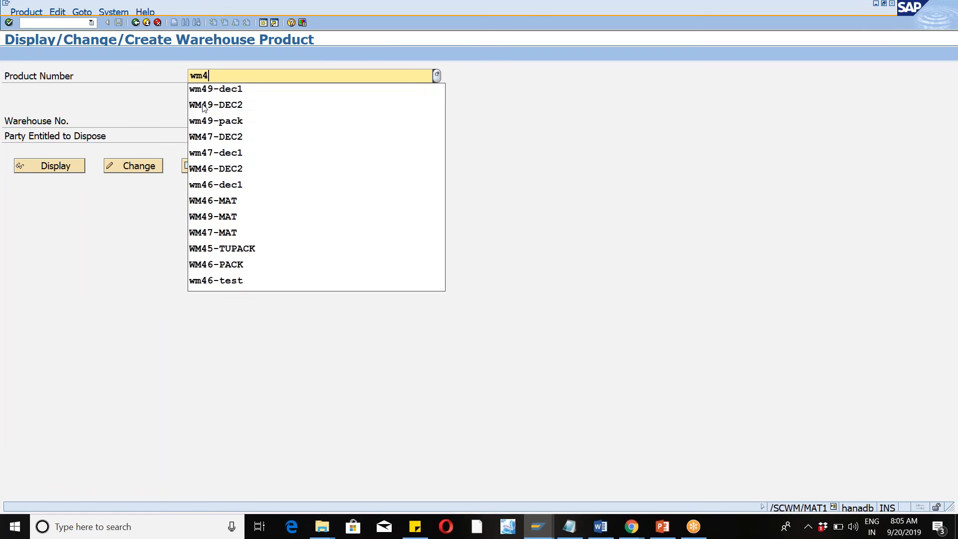
type("6-mat")
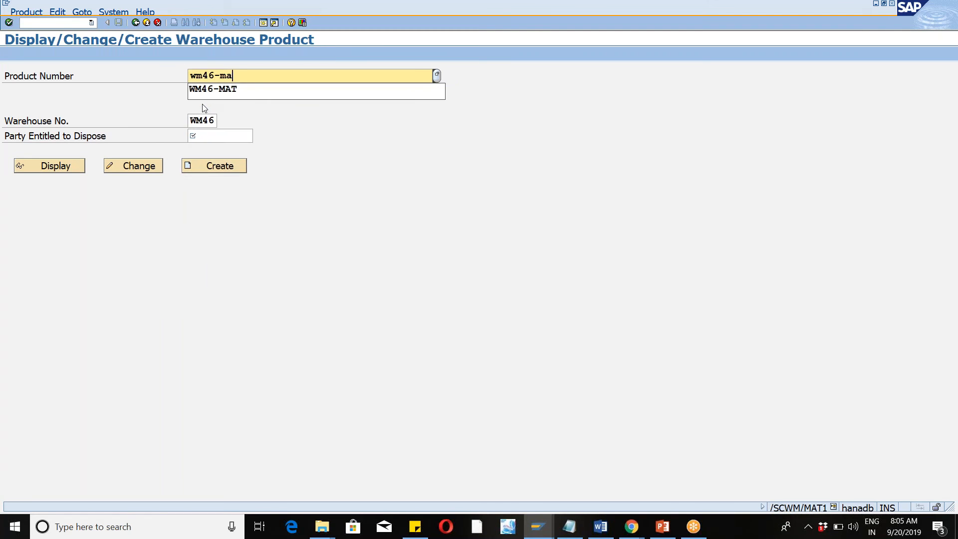
key("Tab")
key("Tab")
left_click(136, 167)
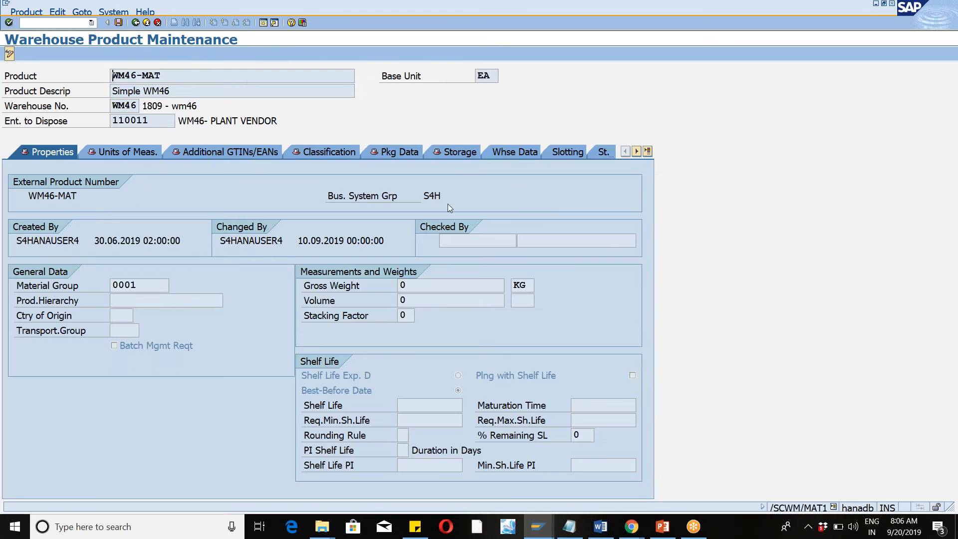
Set the product's Cycle Counting Indicator to A in the warehouse data, save it, and return to SAP Easy Access.
left_click(507, 153)
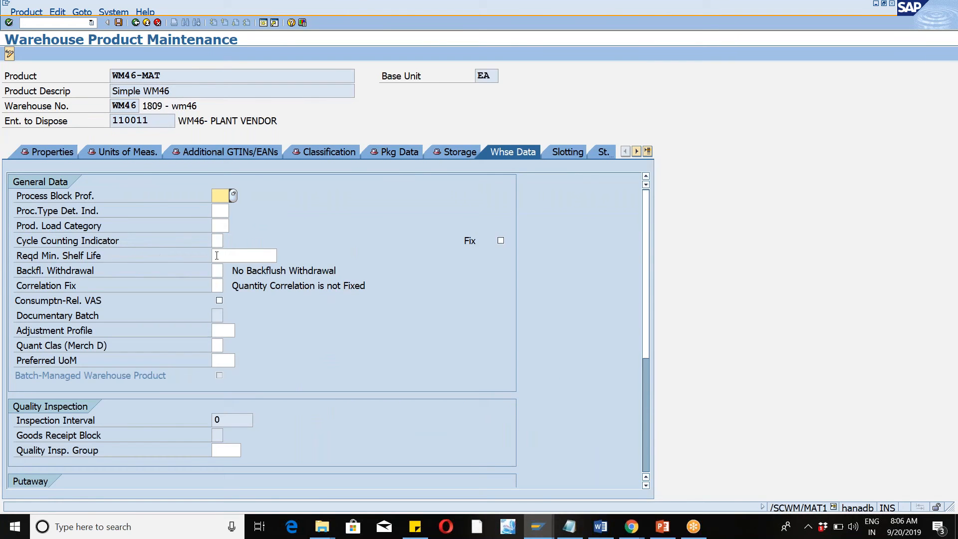
left_click(216, 242)
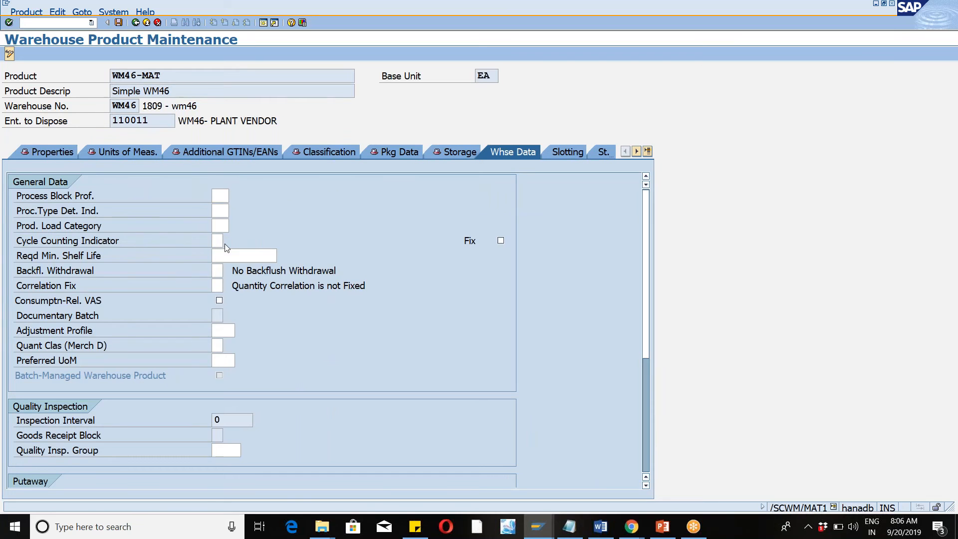
key("F4")
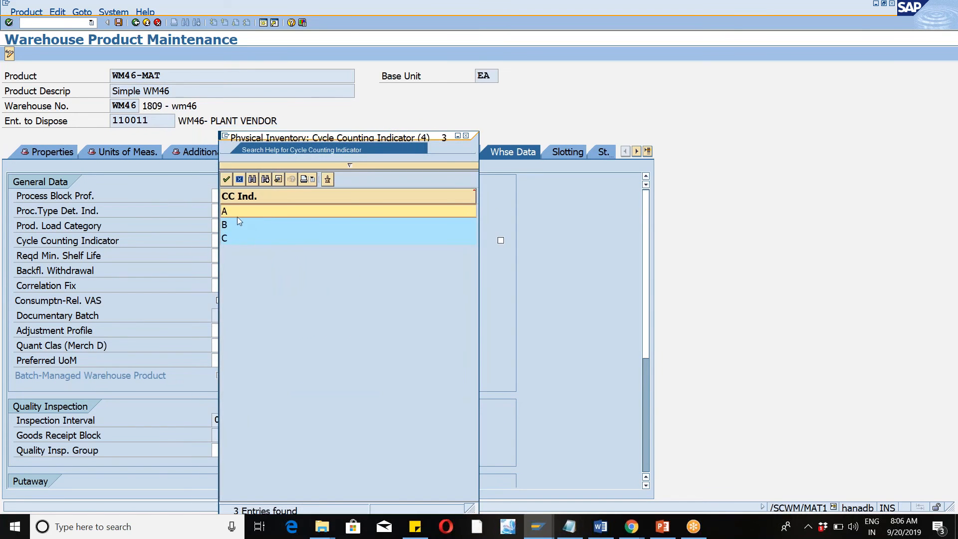
double_click(233, 211)
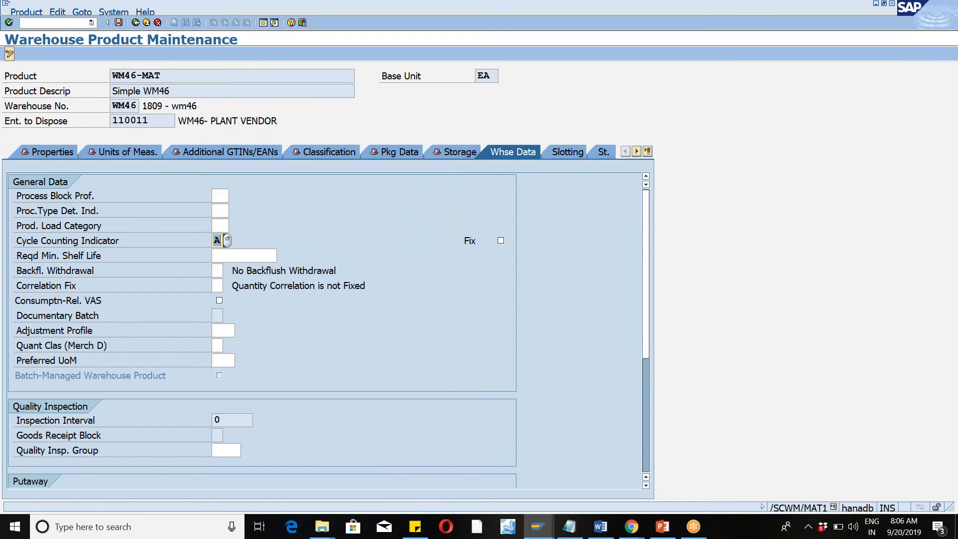
left_click(119, 23)
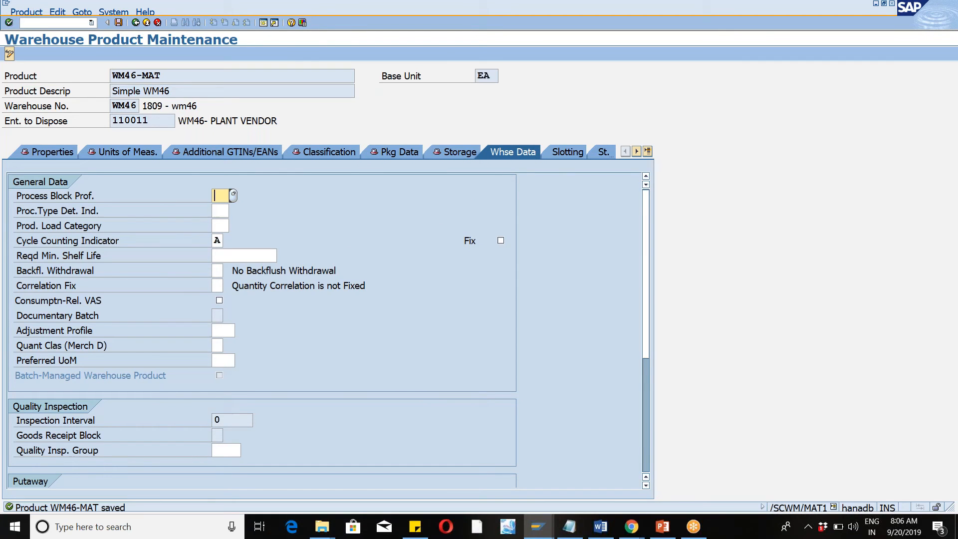
left_click(135, 23)
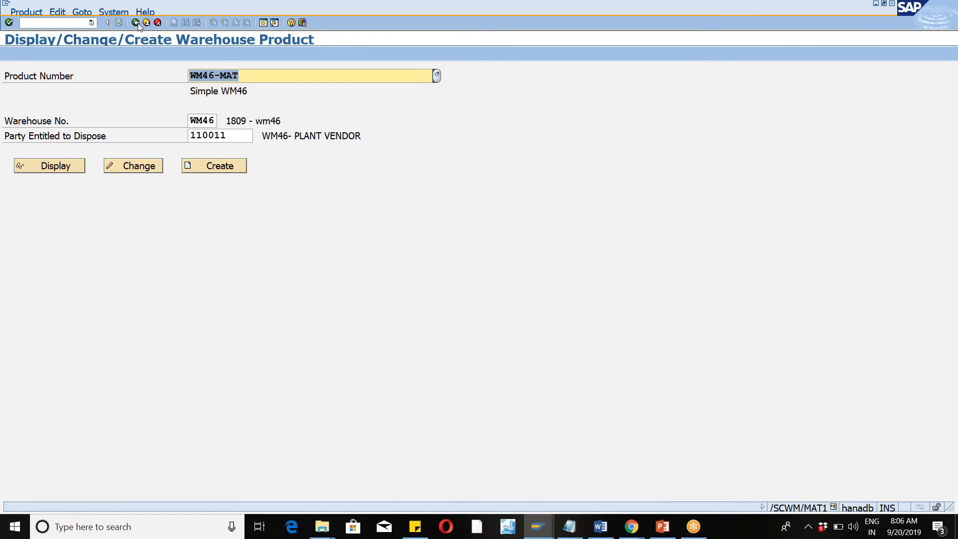
left_click(137, 23)
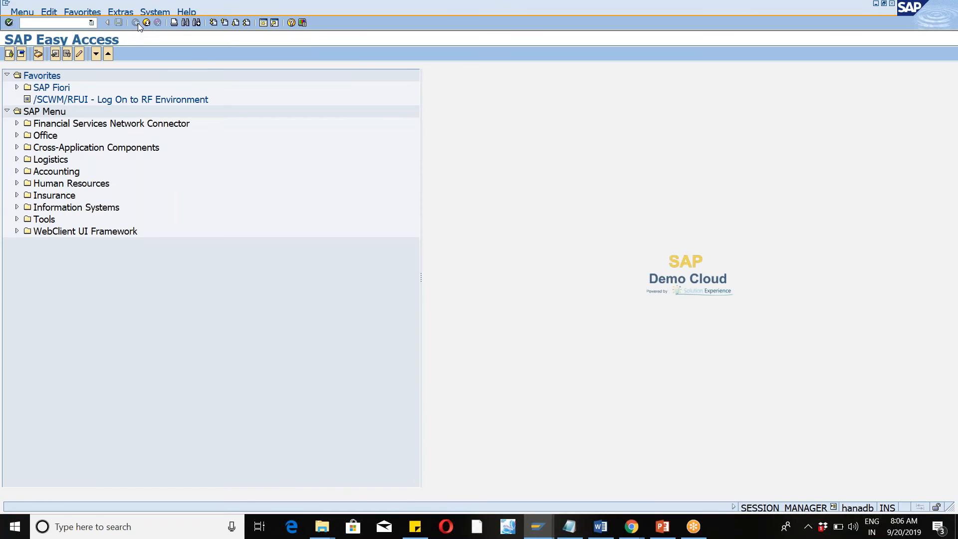
Run /nspro, display the reference IMG and expand SCM Extended Warehouse Management down to Extended Warehouse Management.
type("/nspro")
key("Return")
left_click(50, 55)
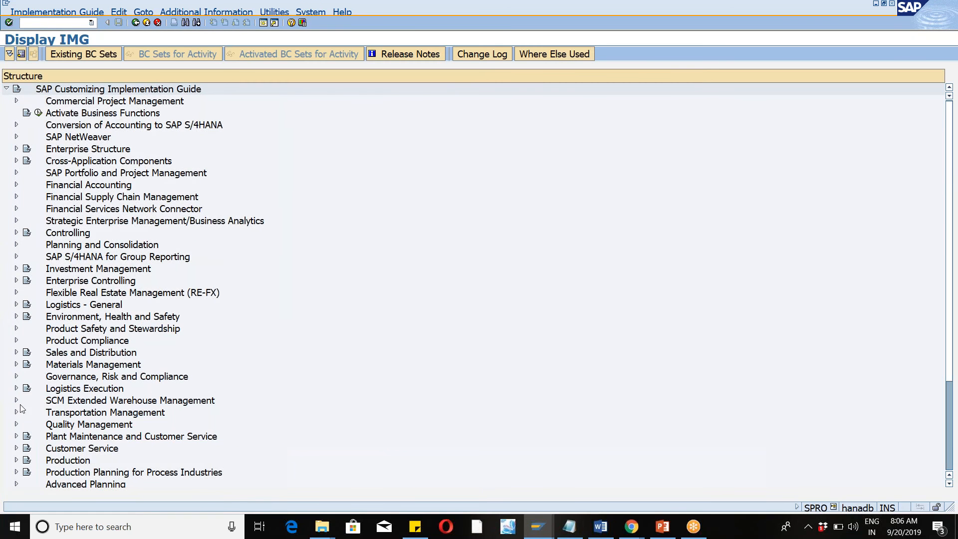
left_click(16, 400)
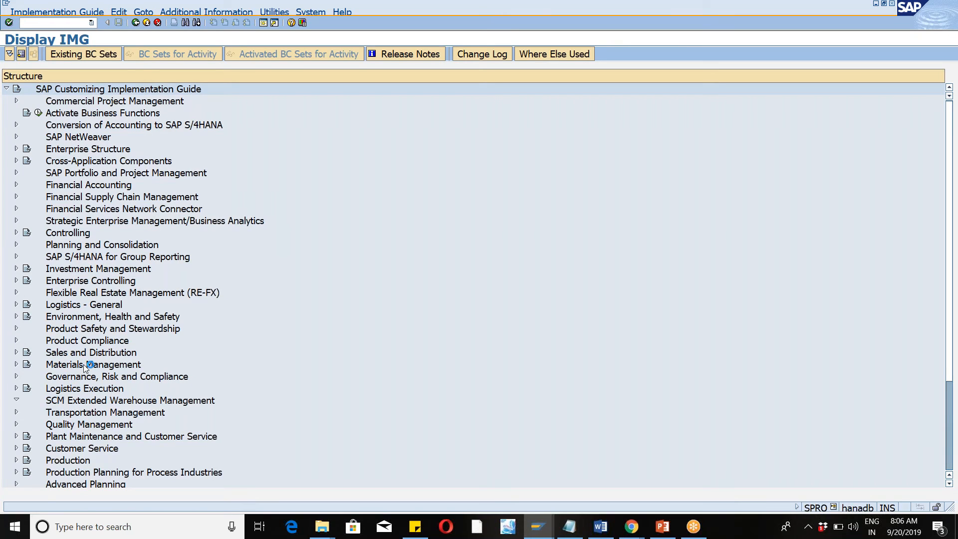
left_click(26, 412)
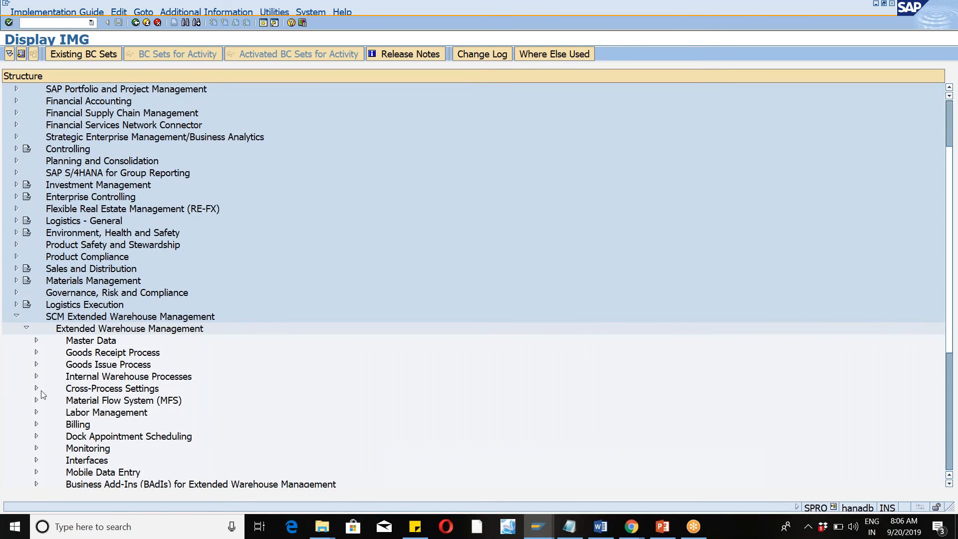
Open Define Reason for Physical Inventory under Internal Warehouse Processes, Physical Inventory, Warehouse-Number-Specific Settings, Reason and Priority.
left_click(36, 389)
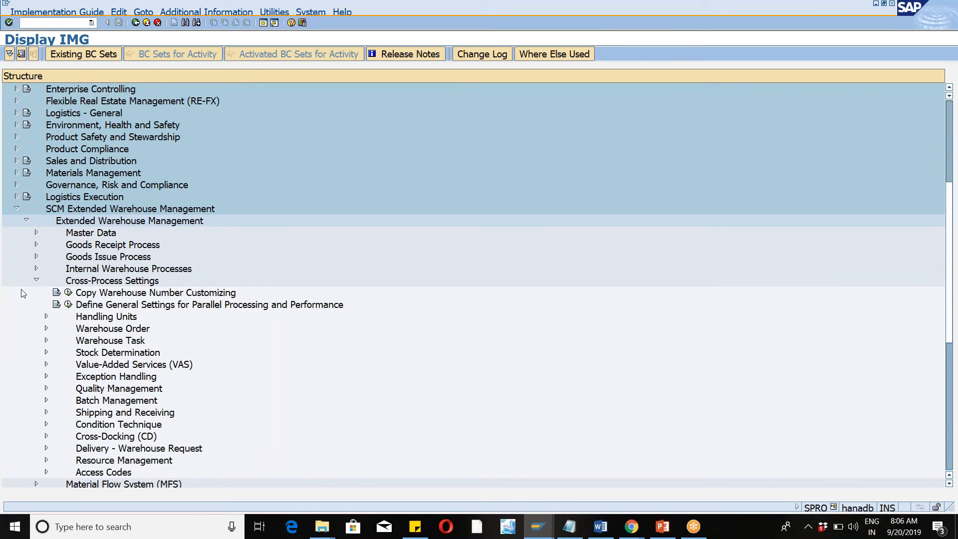
left_click(36, 280)
left_click(35, 269)
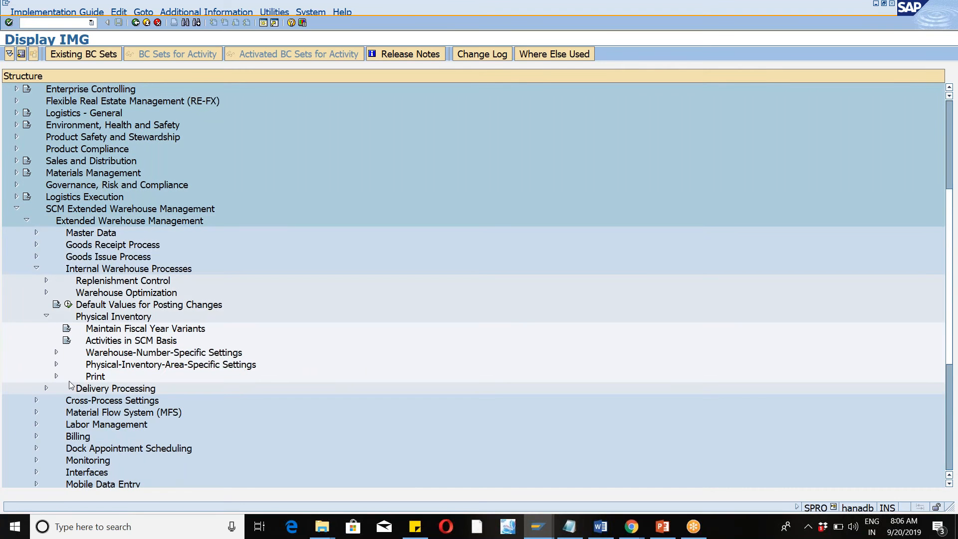
left_click(57, 353)
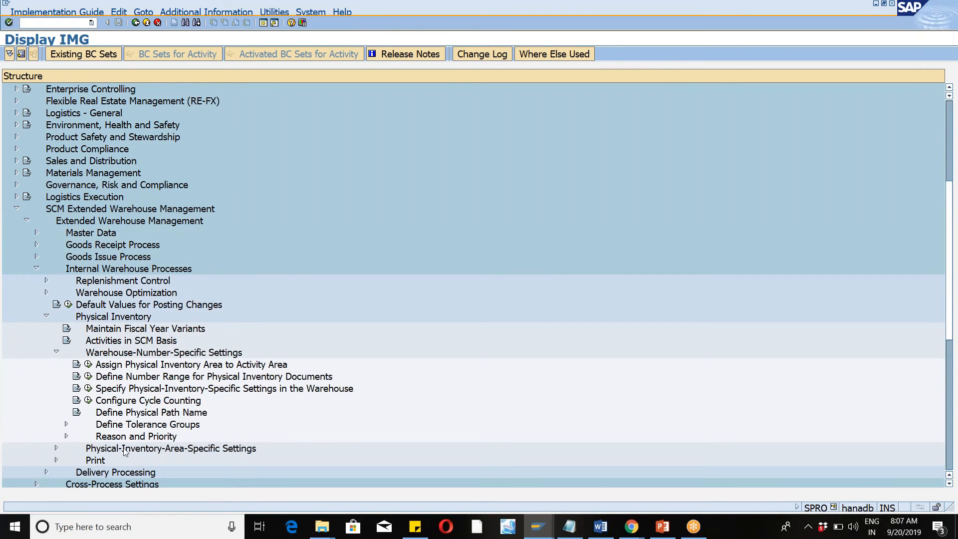
left_click(66, 437)
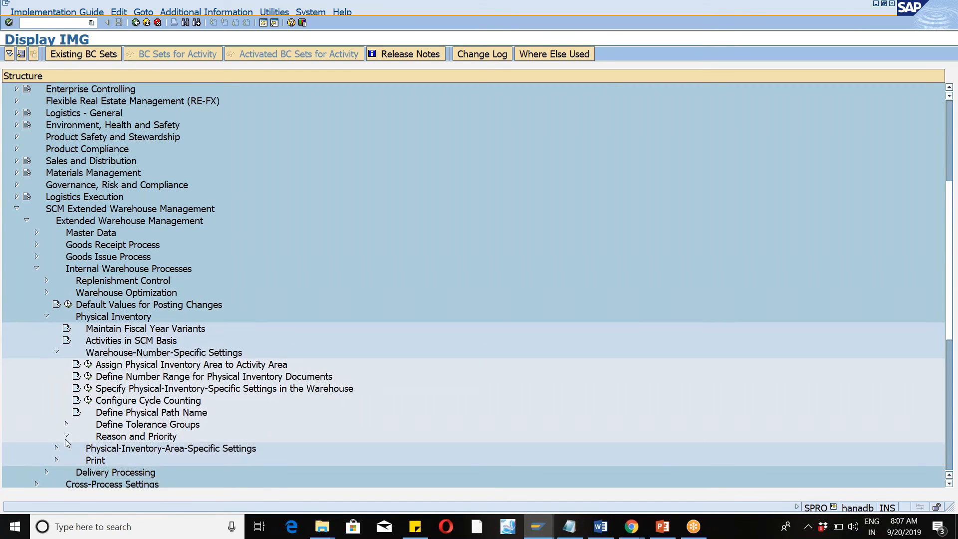
left_click(99, 448)
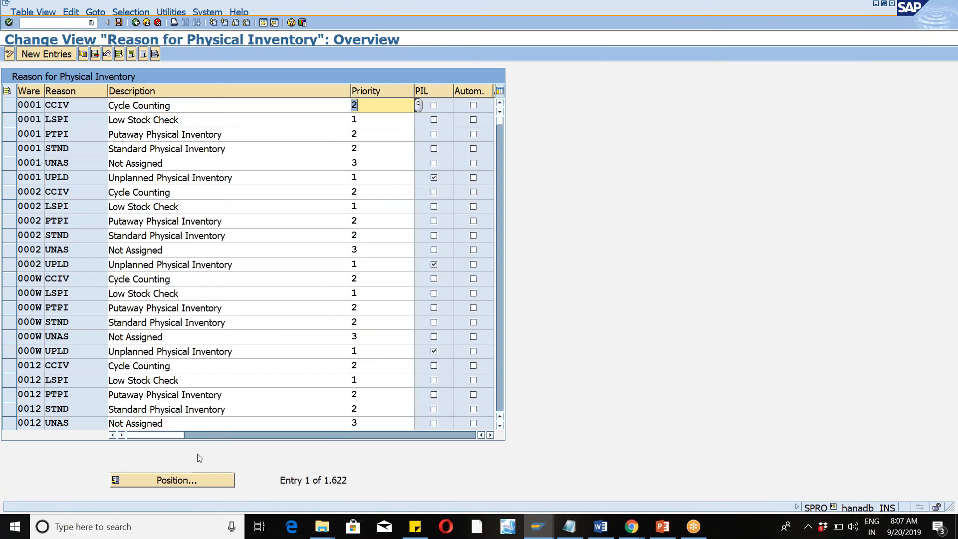
Position the reason table at warehouse WM46 and select its cycle counting reason CCIV.
left_click(186, 481)
type("wm46")
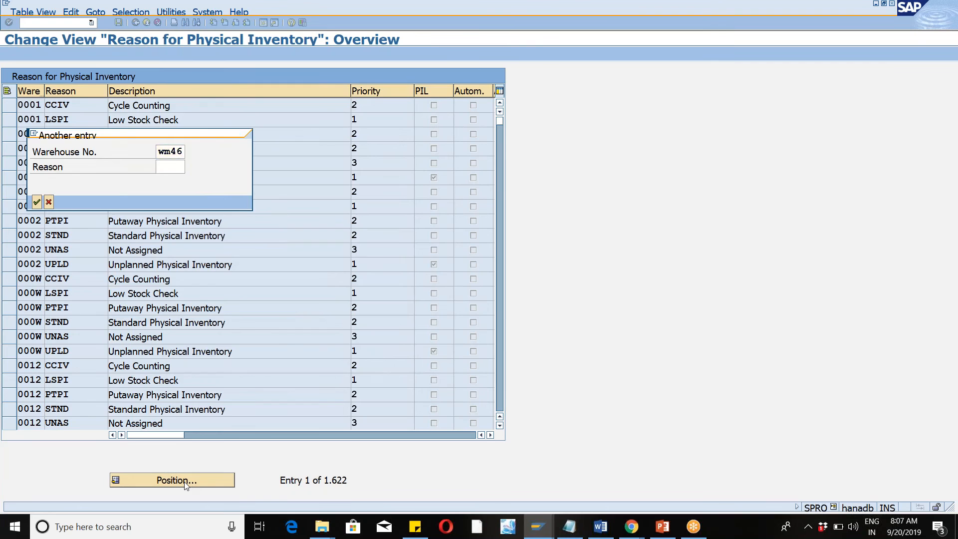
key("Return")
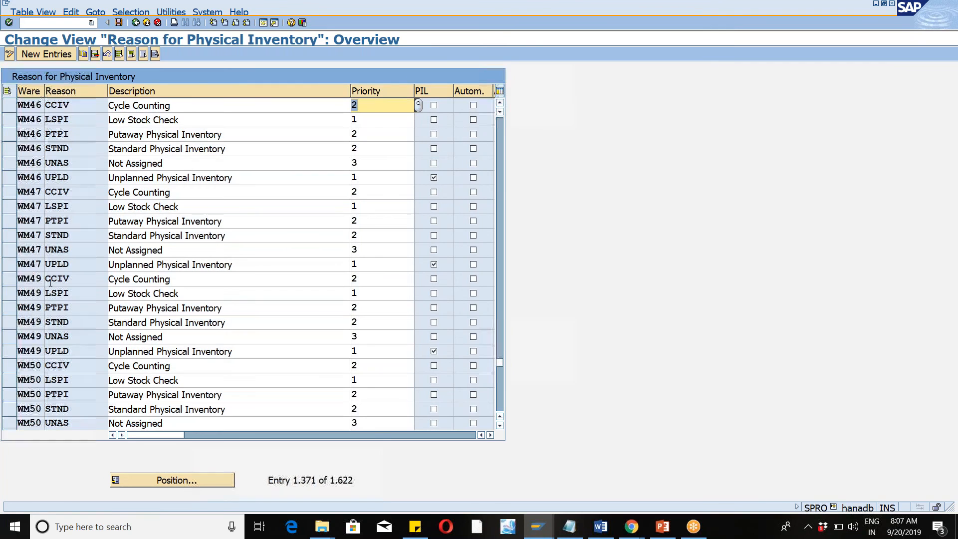
left_click(12, 107)
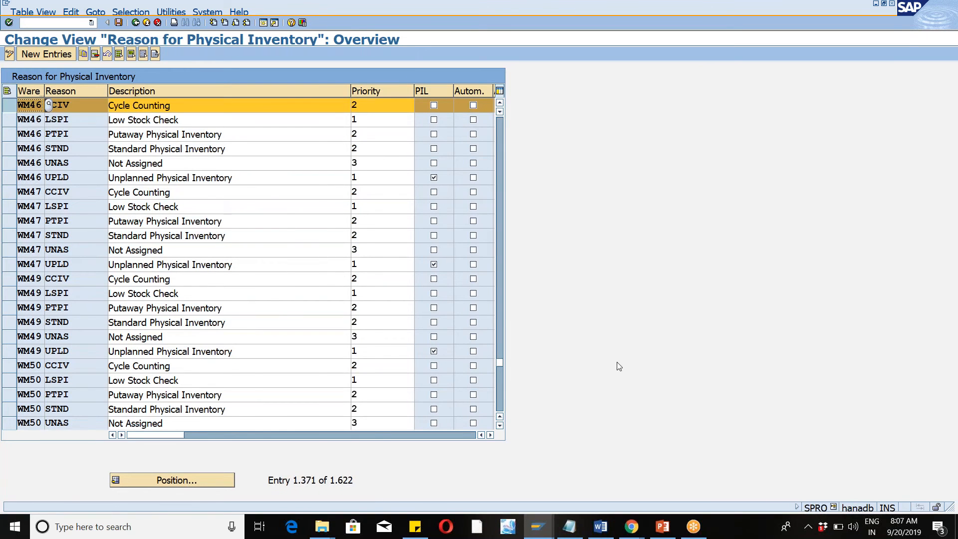
Clear the Active setting of WM46 reason CCIV, save it to the proposed customizing request, and return to the implementation guide.
left_click(491, 435)
left_click(491, 435)
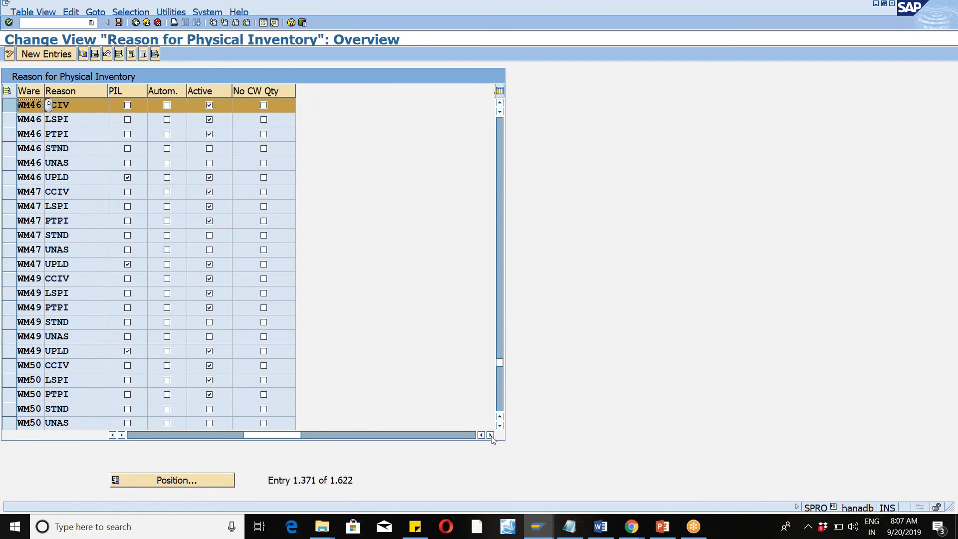
left_click(209, 105)
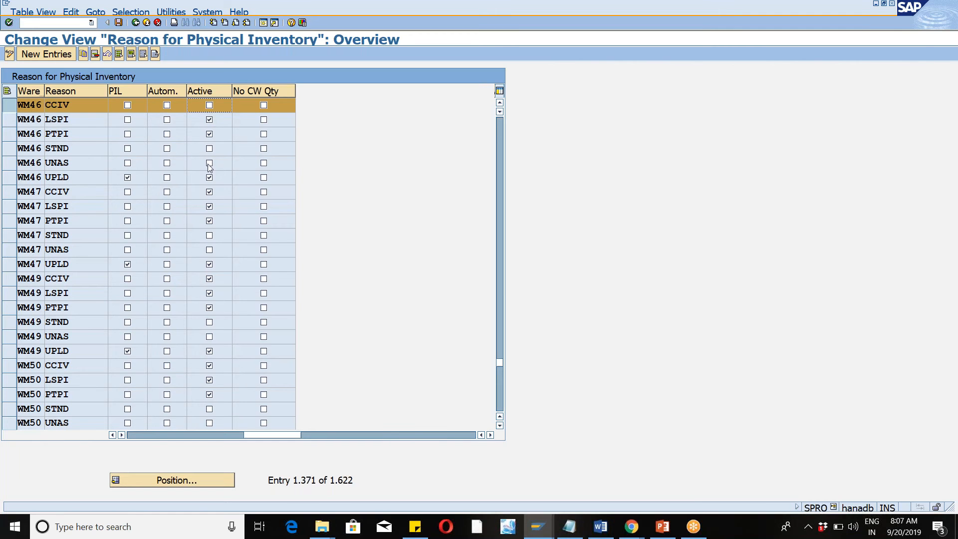
left_click(112, 435)
left_click(113, 435)
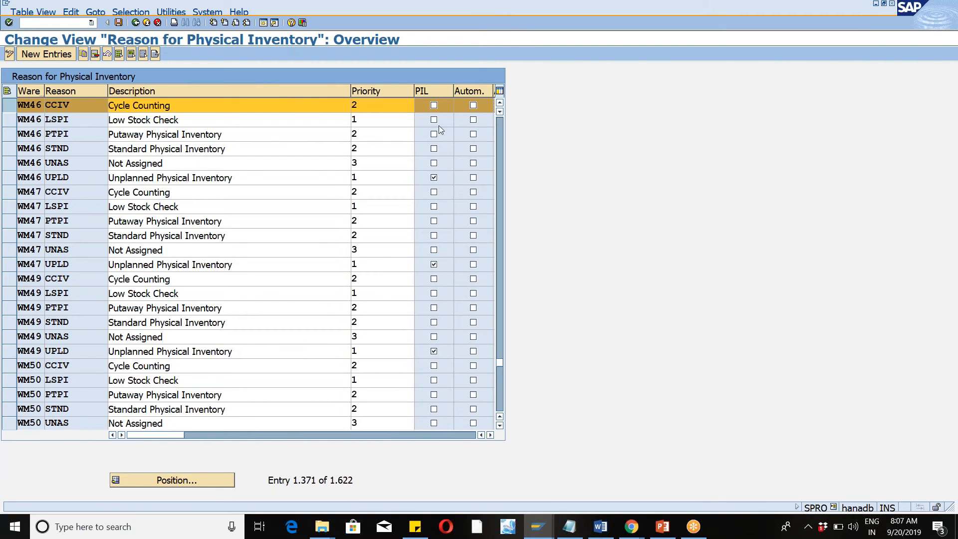
left_click(123, 23)
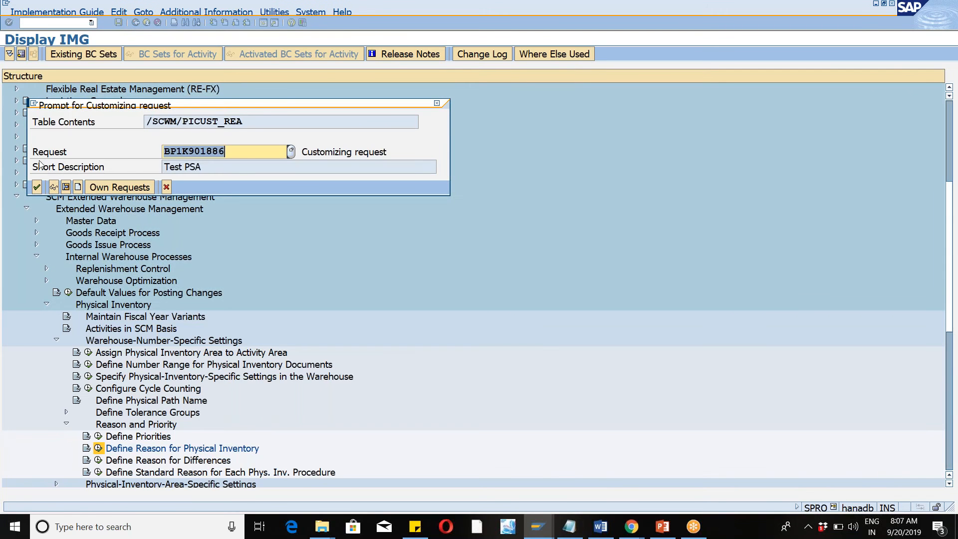
left_click(37, 188)
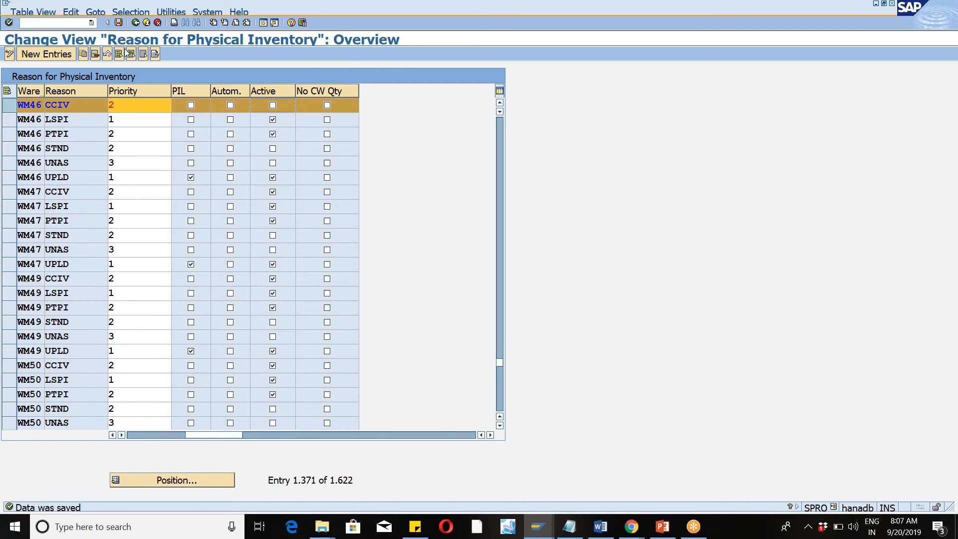
left_click(135, 23)
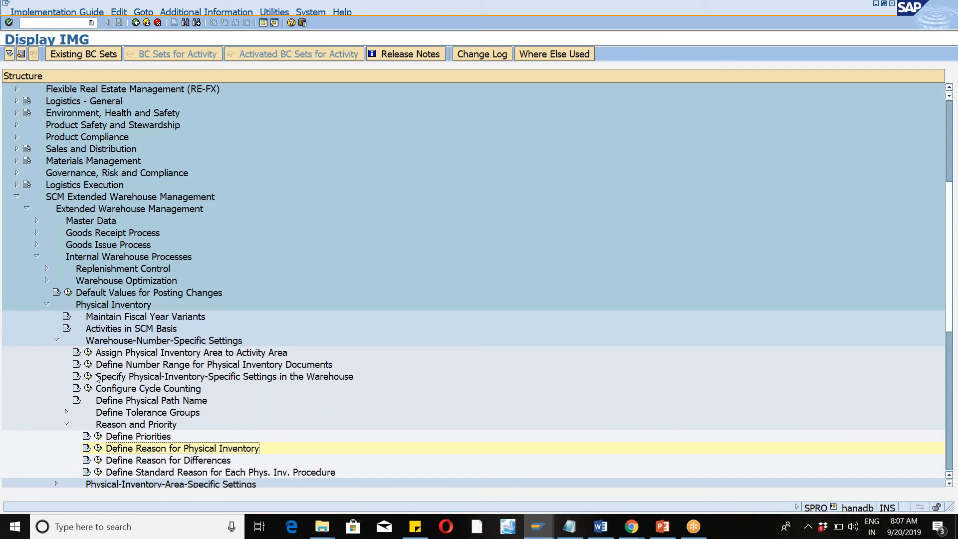
Open Define Physical Inventory Area under Physical-Inventory-Area-Specific Settings and position the list at area 46WM.
left_click(67, 425)
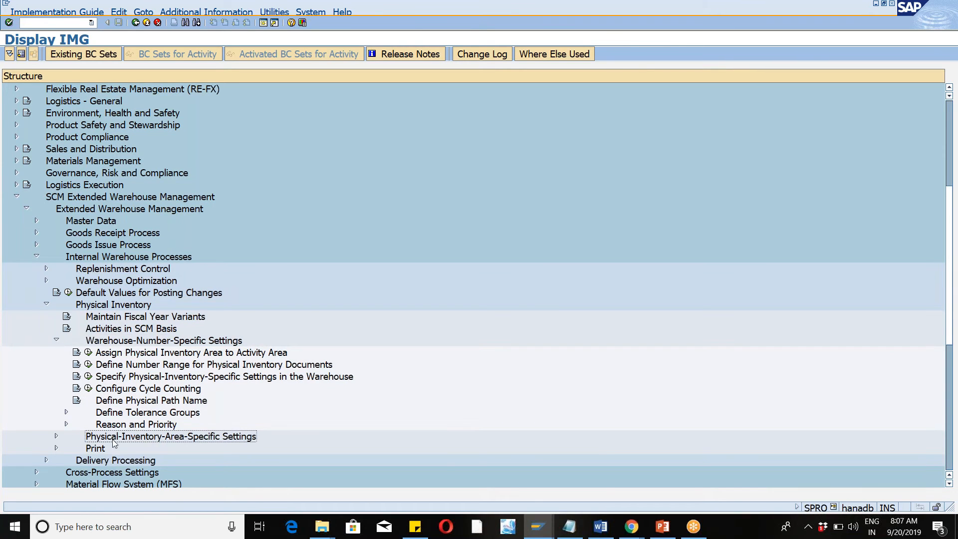
left_click(57, 340)
left_click(57, 353)
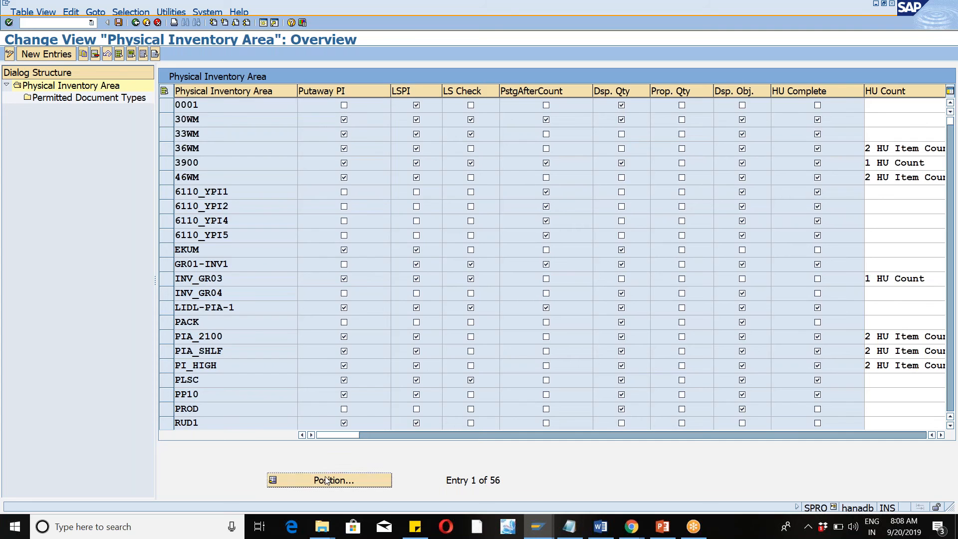
left_click(327, 480)
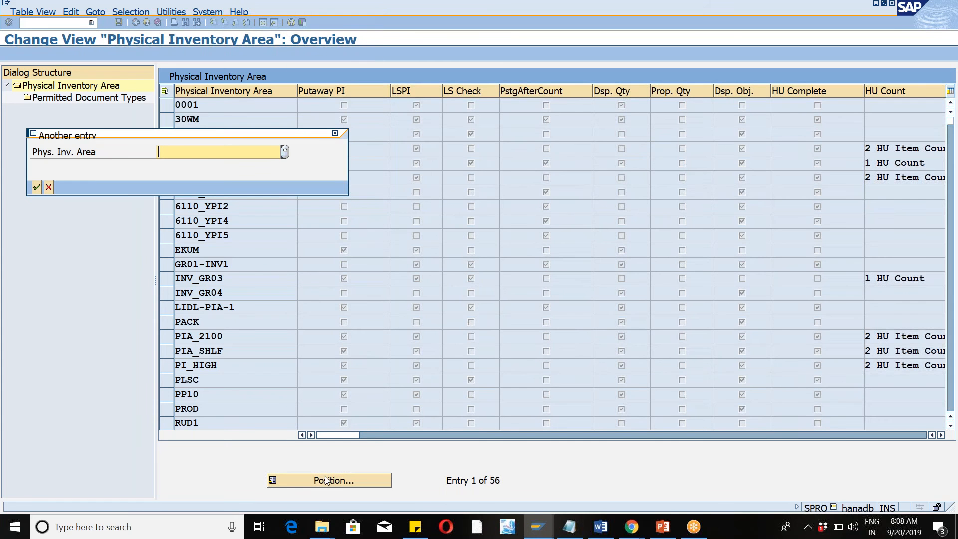
type("46wm")
key("Return")
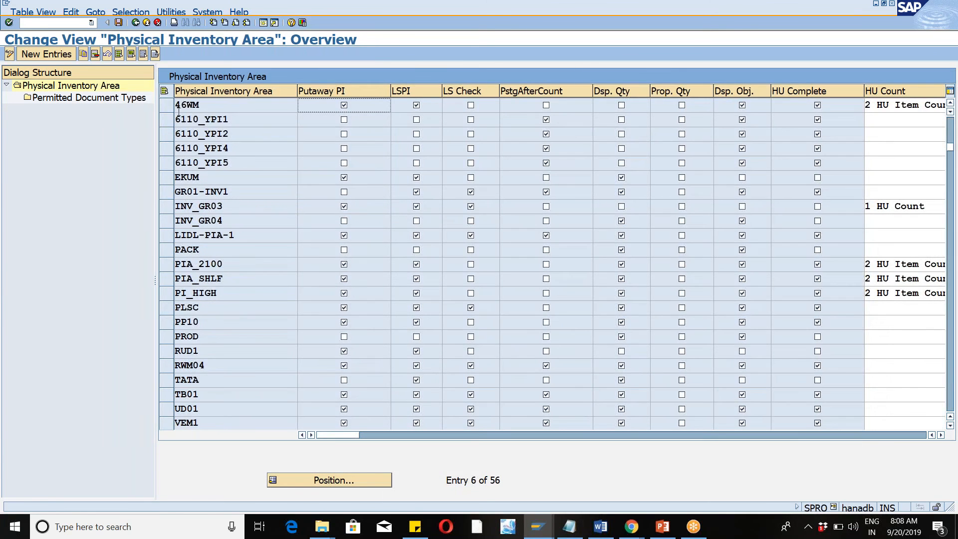
Examine the permitted document types of area 46WM, including the cycle counting procedure, and return to the area overview.
double_click(112, 98)
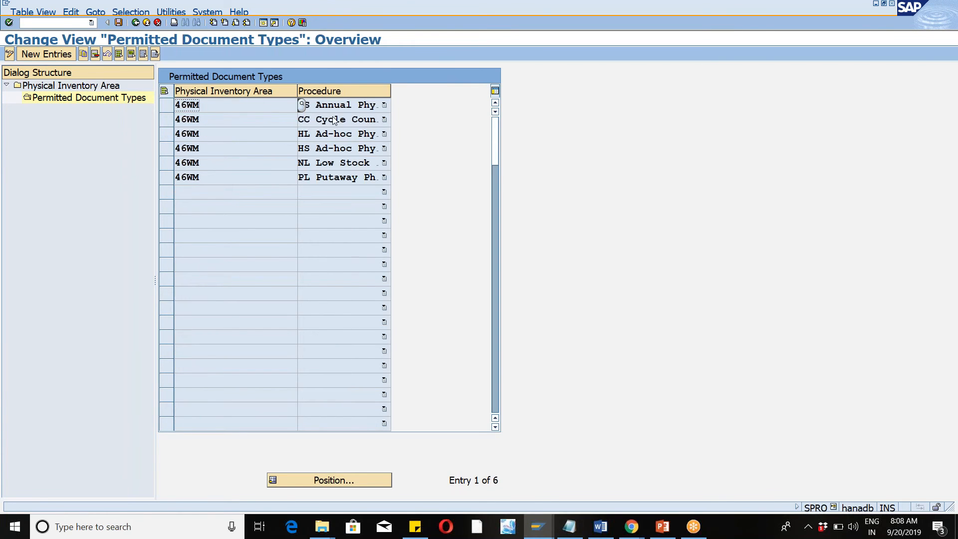
left_click(333, 120)
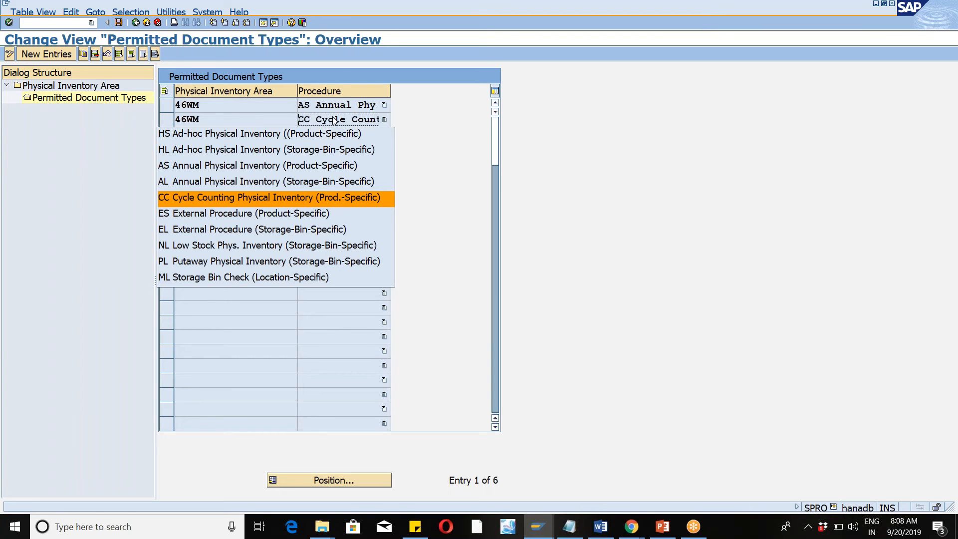
left_click(430, 231)
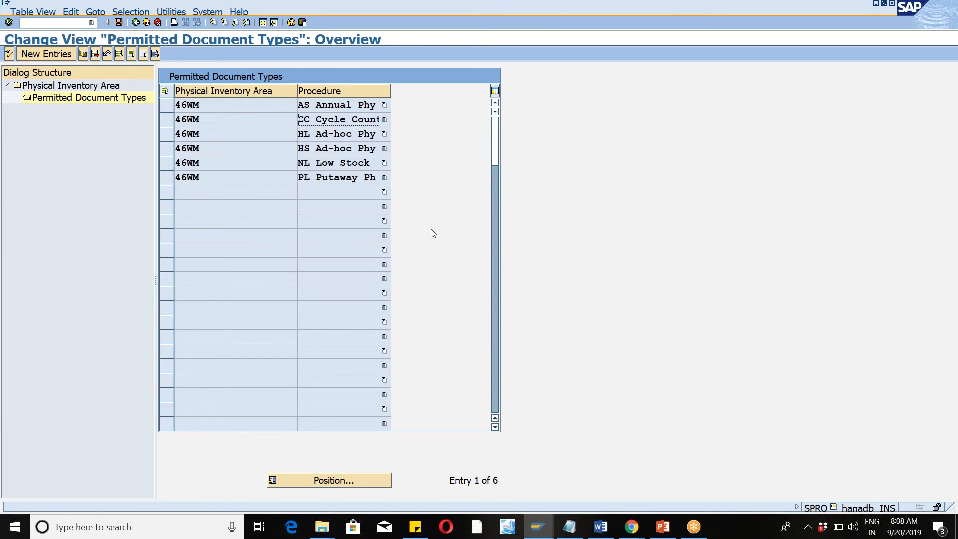
left_click(135, 22)
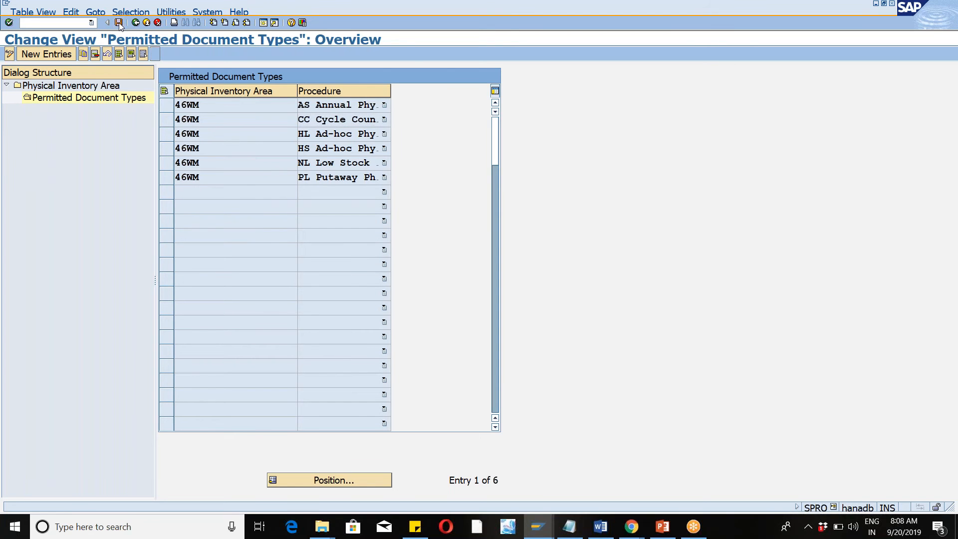
left_click(143, 23)
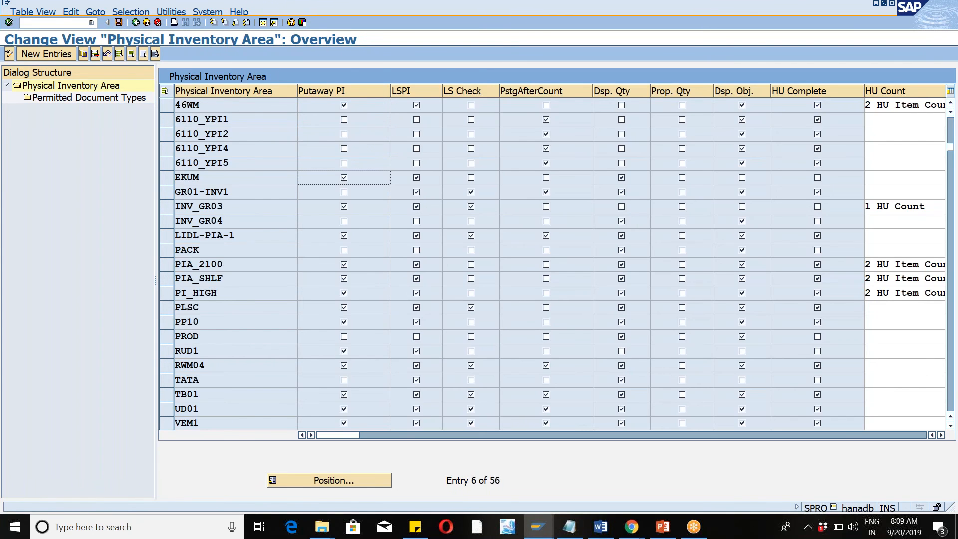
Try to run transaction /n/scwm/cc_pi_create.
left_click(36, 23)
type("/n/scwm/cc_pi_create")
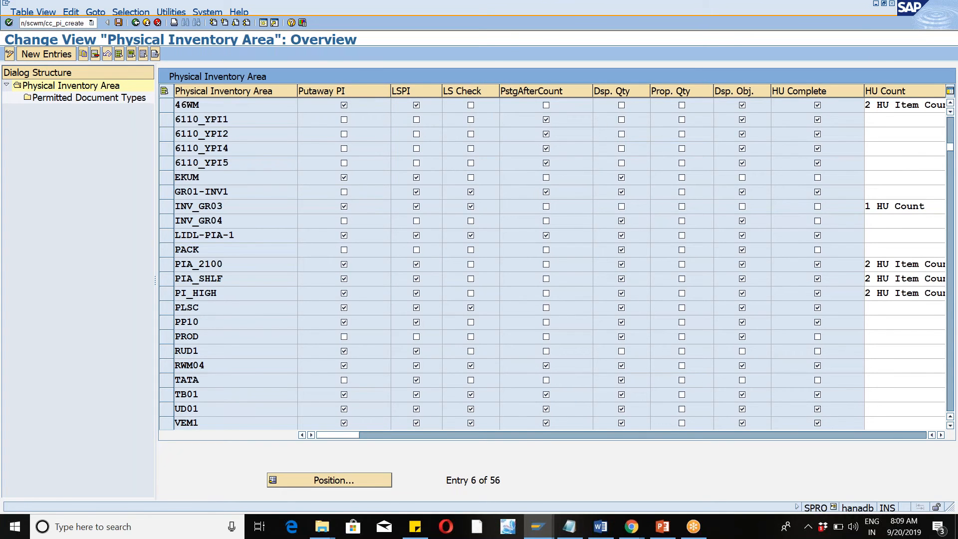
key("Return")
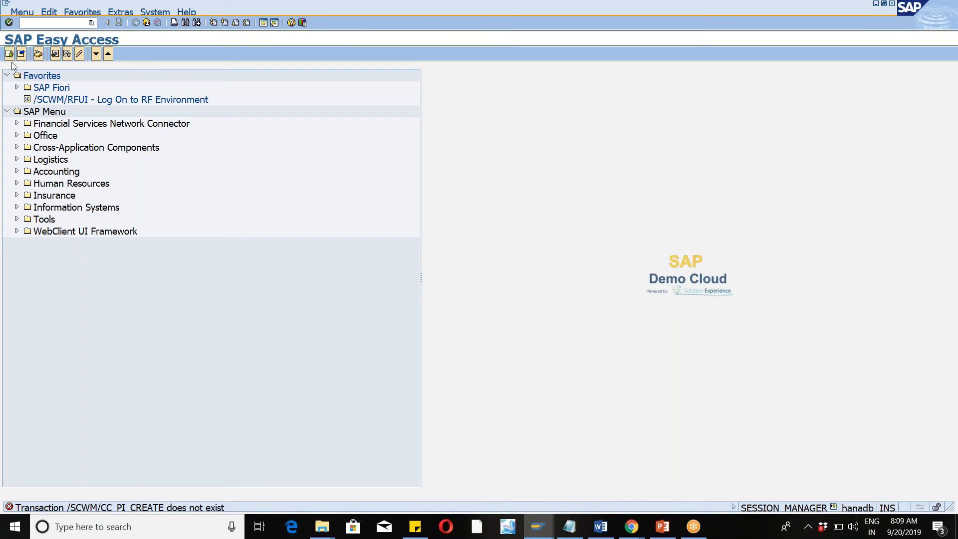
Run /n/scwm/pi_cc_create to start creating cycle counting physical inventory documents.
type("/n/scwm/pi_cc_c")
key("BackSpace")
type("reate")
key("Return")
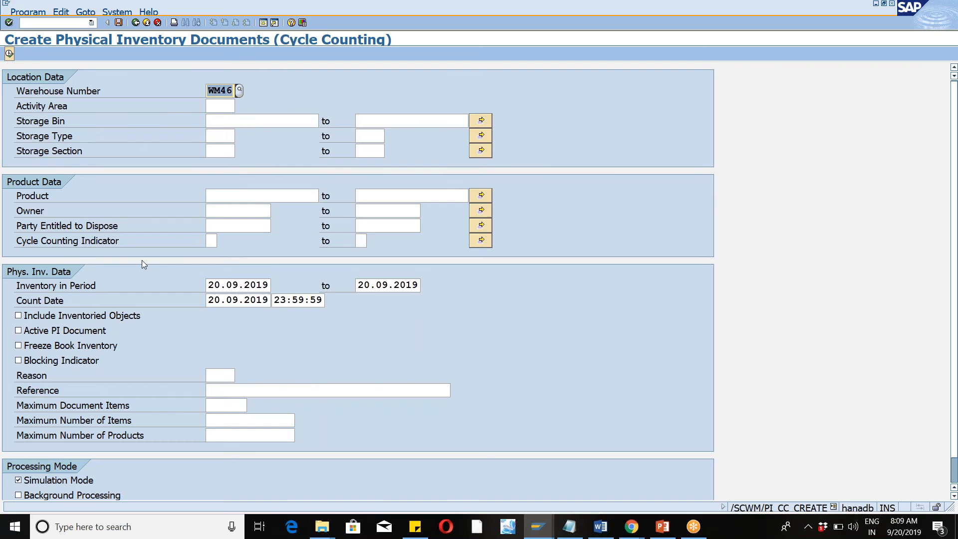
Set the Cycle Counting Indicator to A for warehouse WM46 and execute the selection in simulation mode.
left_click(943, 30)
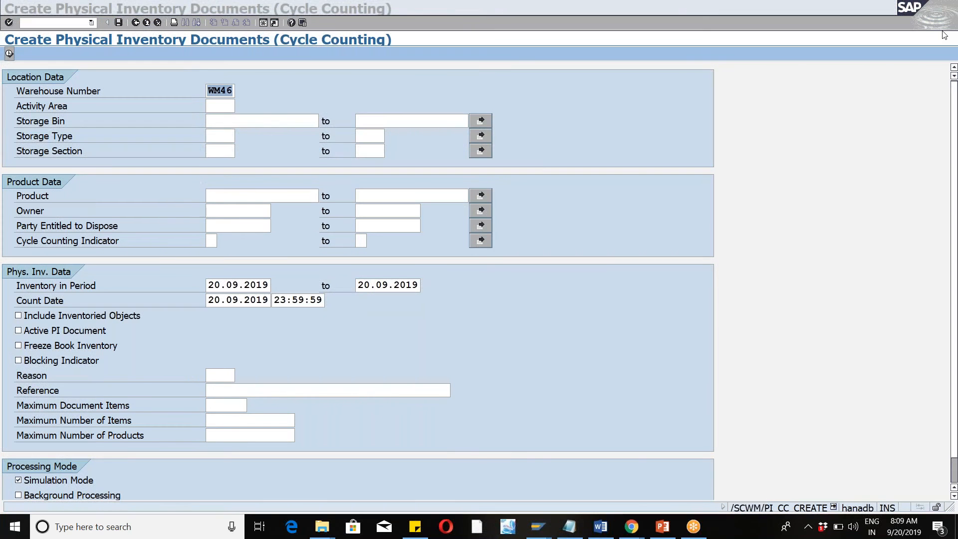
left_click_drag(955, 200, 957, 284)
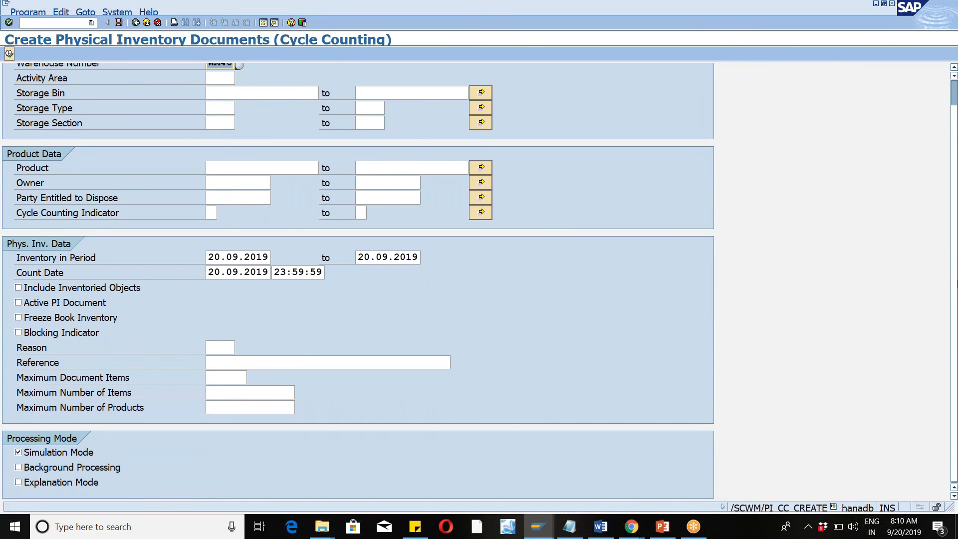
left_click_drag(953, 215, 950, 174)
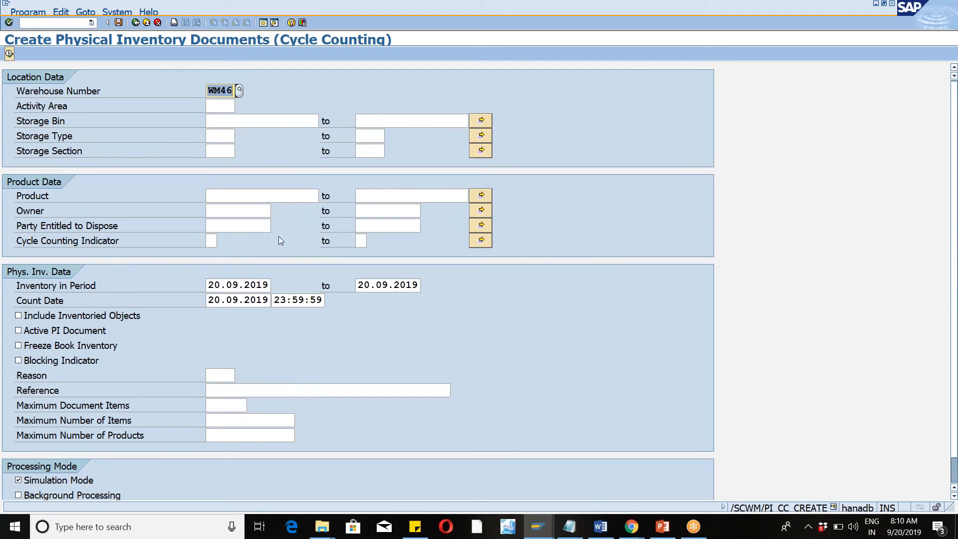
left_click(216, 242)
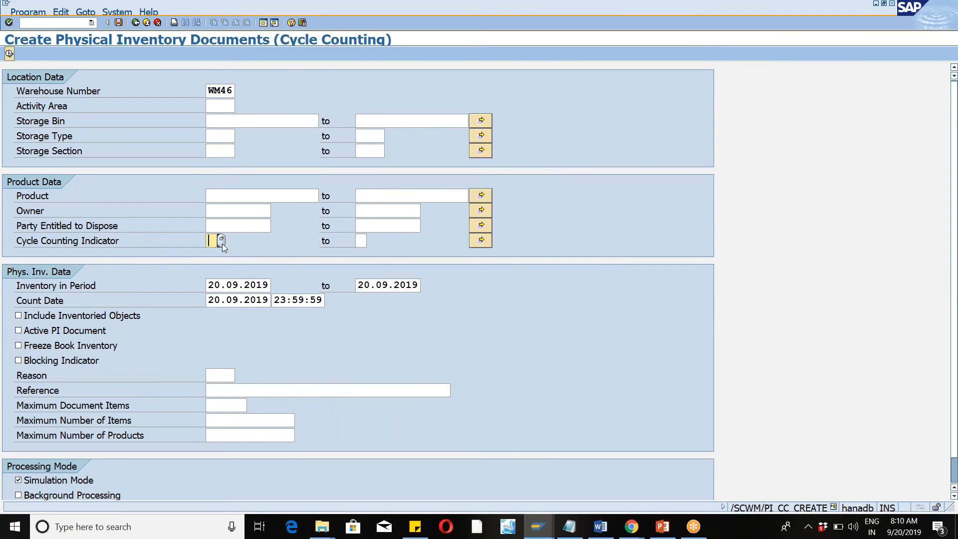
left_click(223, 243)
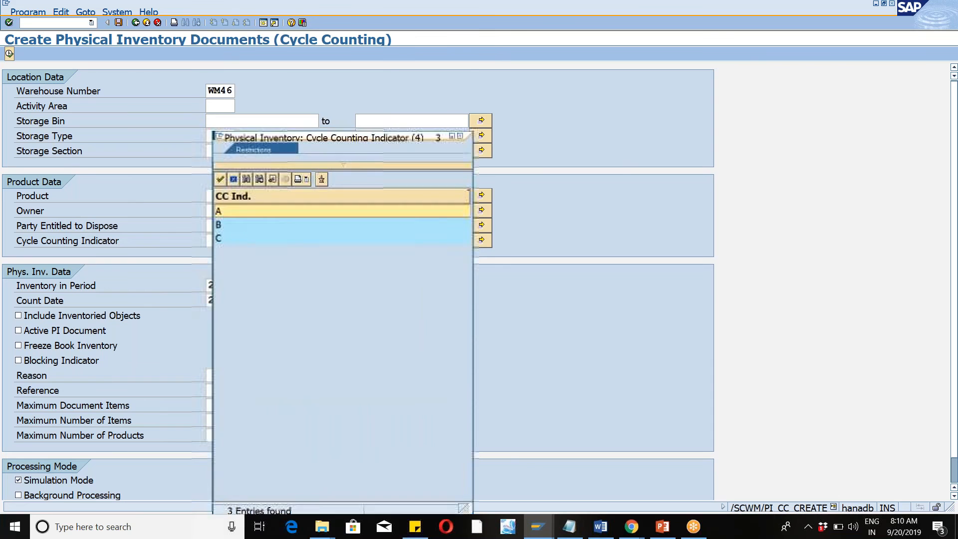
double_click(223, 213)
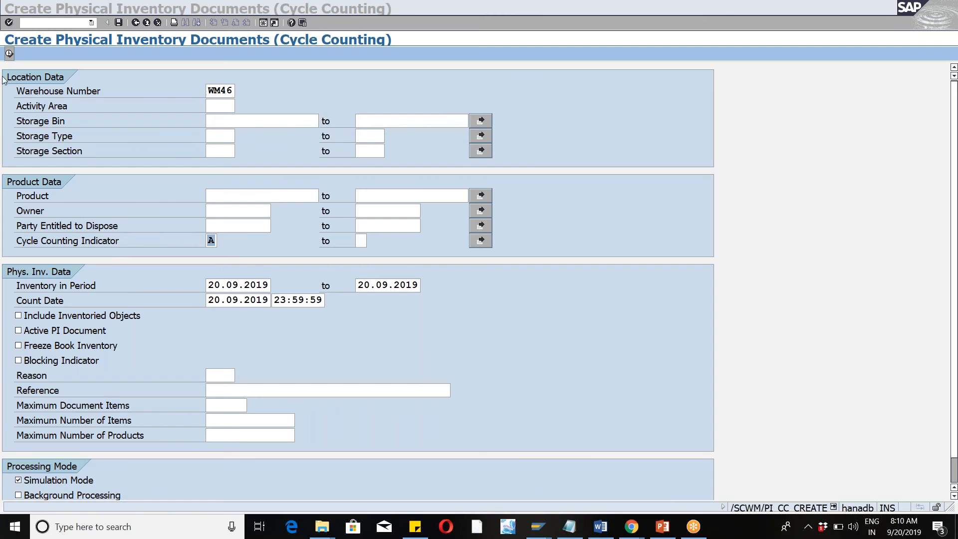
left_click(10, 53)
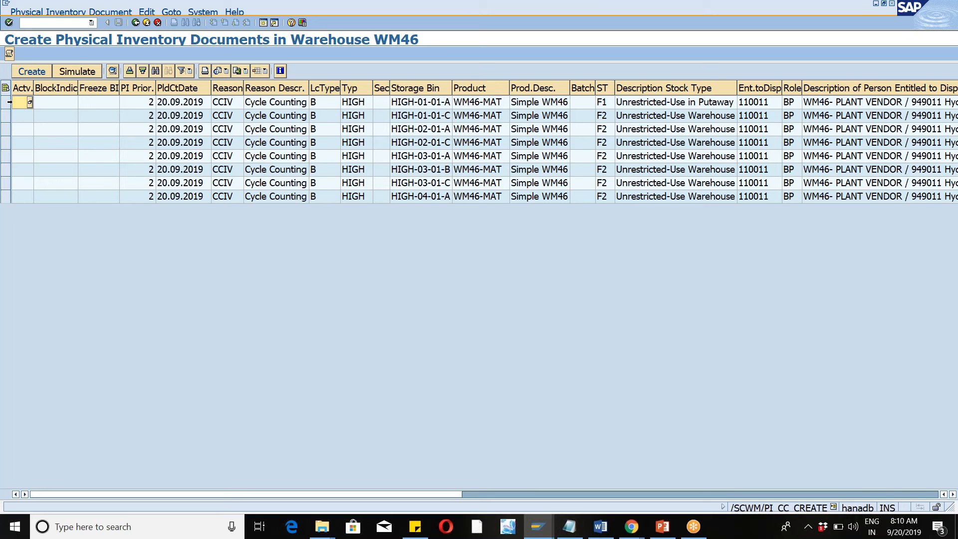
Create the physical inventory document for WM46-MAT in storage bin HIGH-01-01-A.
left_click(6, 102)
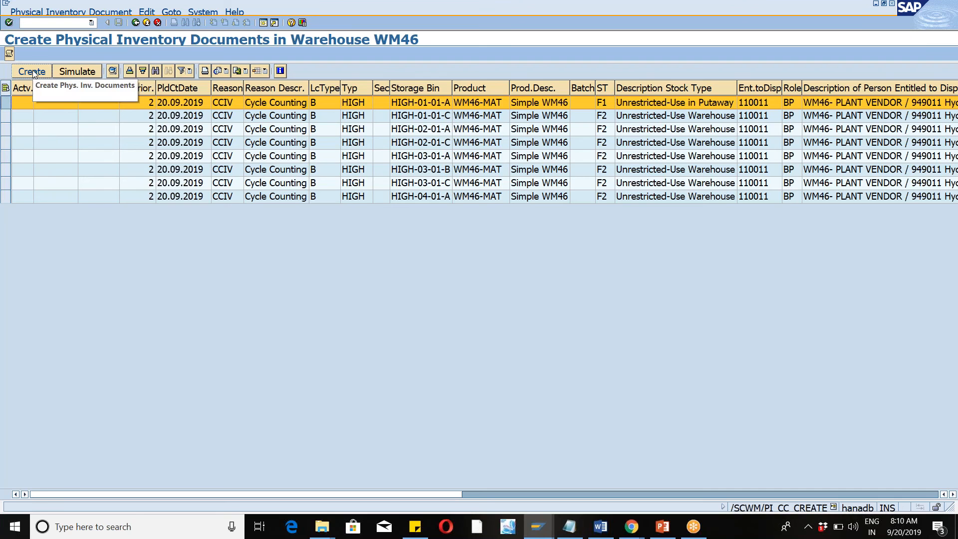
left_click(32, 71)
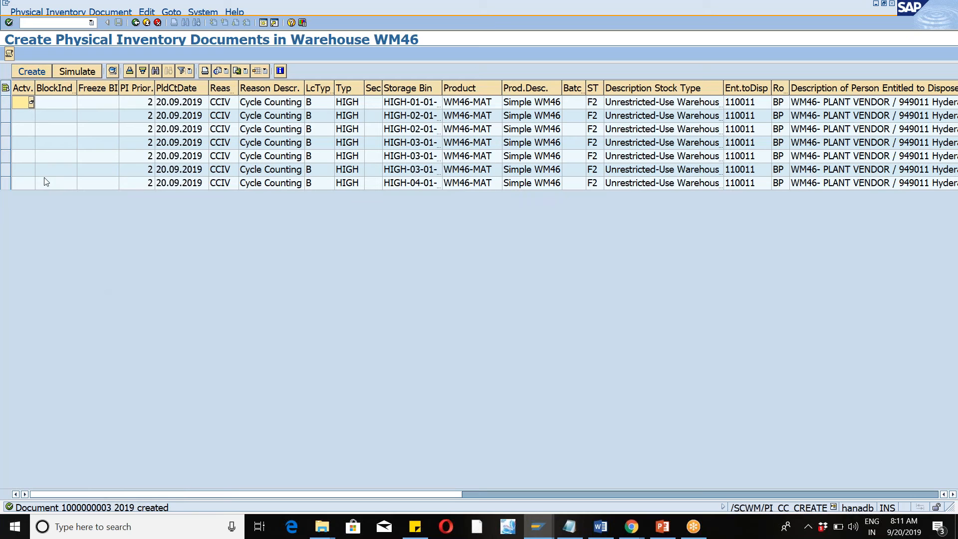
left_click(41, 14)
left_click(138, 247)
Run /n/scwm/pi_process and list the physical inventory documents of warehouse WM46.
left_click(91, 23)
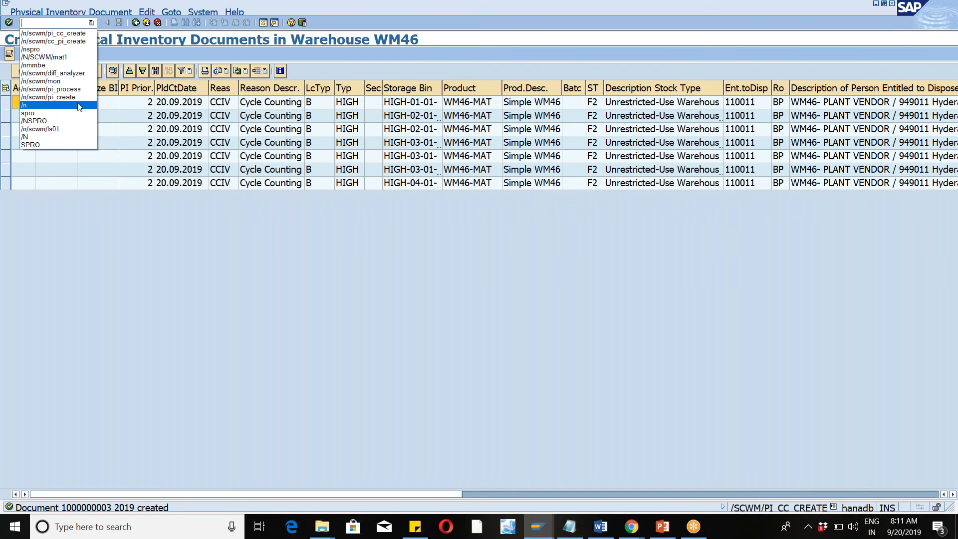
left_click(69, 90)
key("Return")
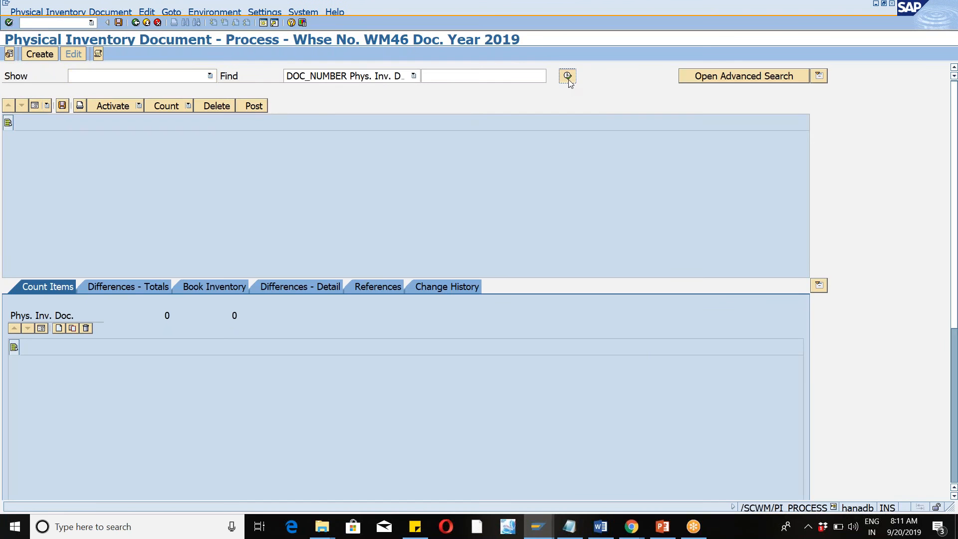
left_click(569, 78)
left_click(218, 231)
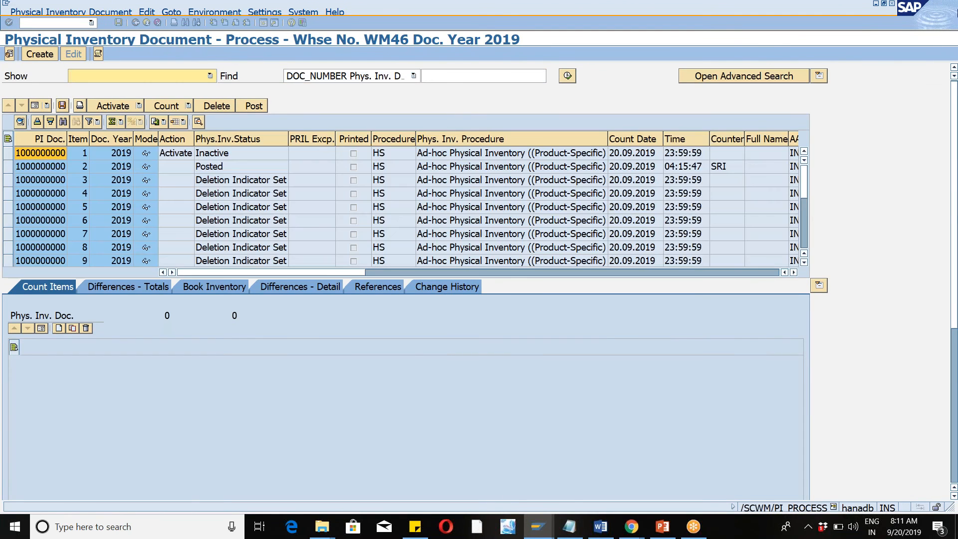
left_click(943, 33)
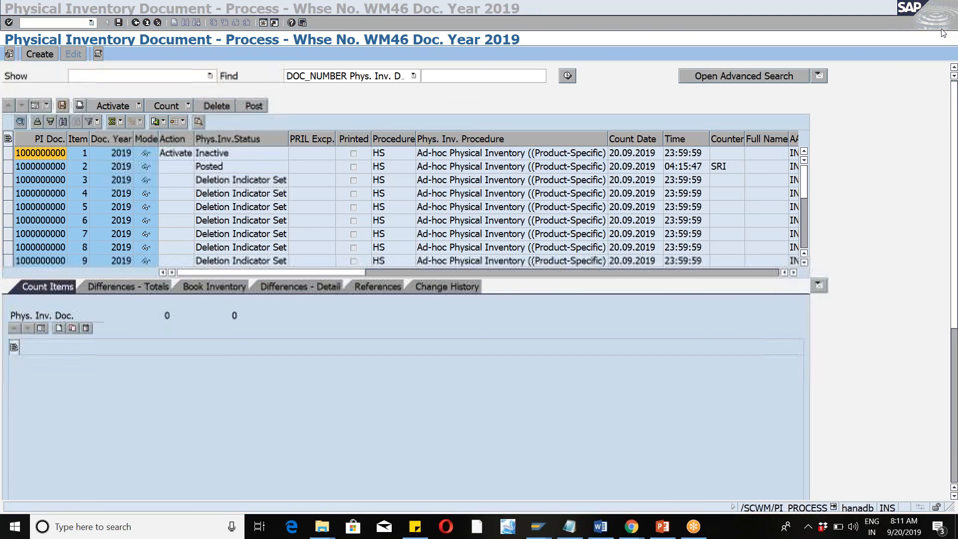
Activate the inactive cycle counting document (procedure CC) in the document list and save it.
left_click_drag(804, 185, 813, 269)
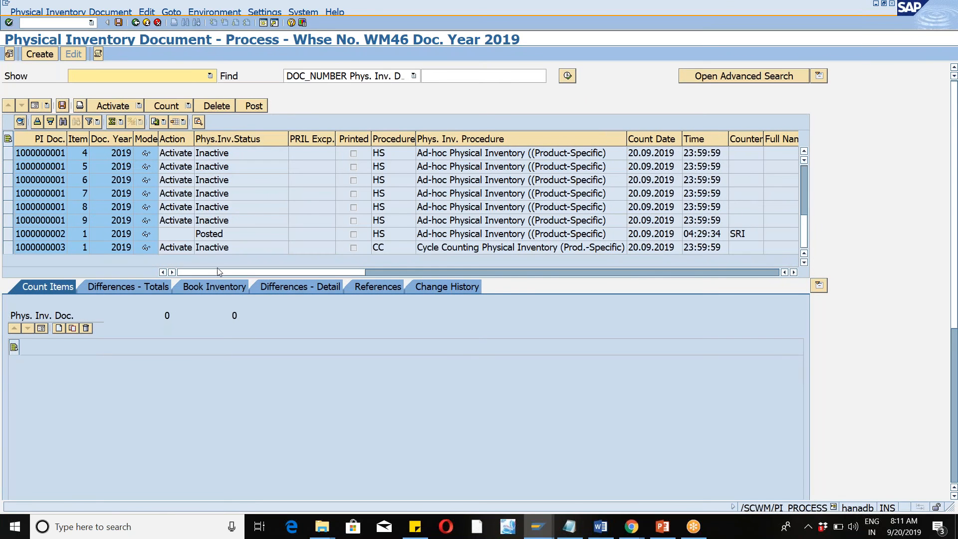
left_click(8, 247)
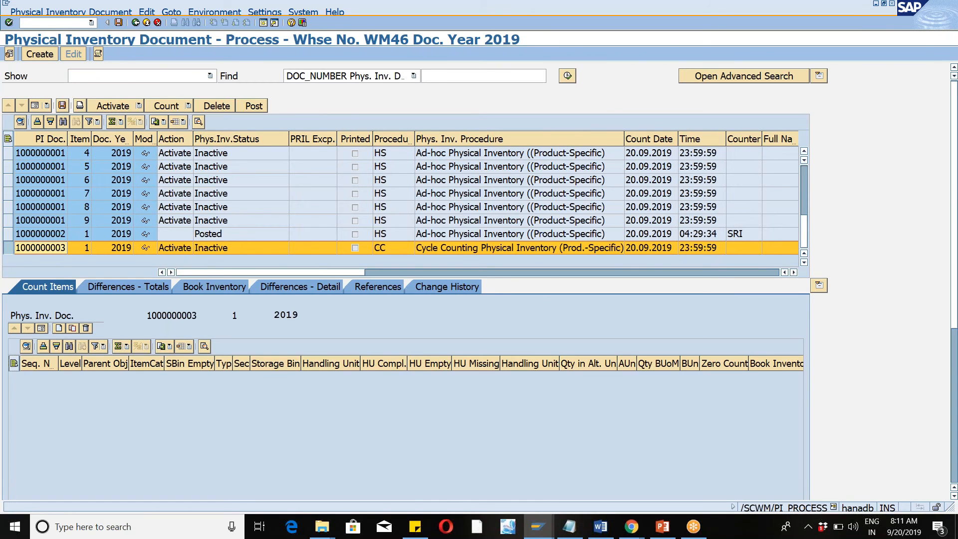
left_click(126, 105)
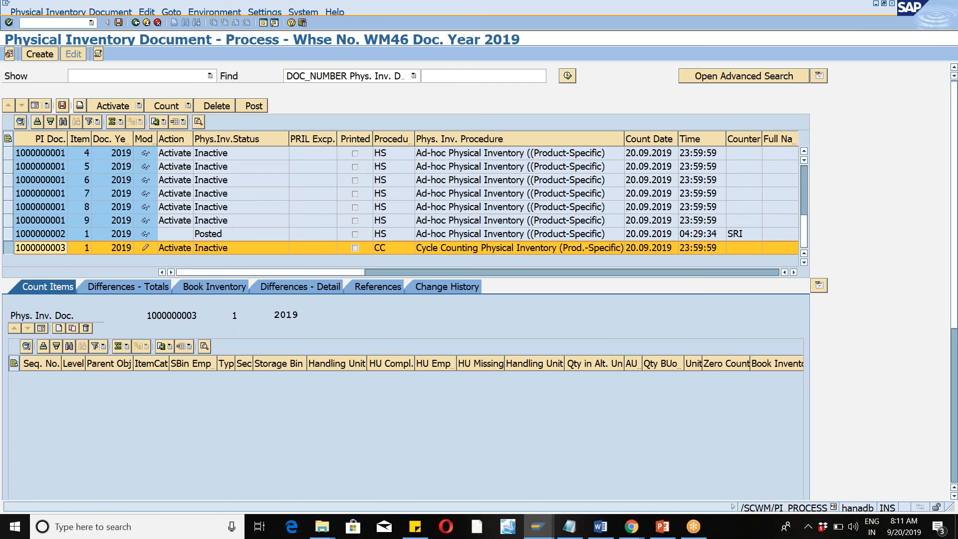
left_click(119, 22)
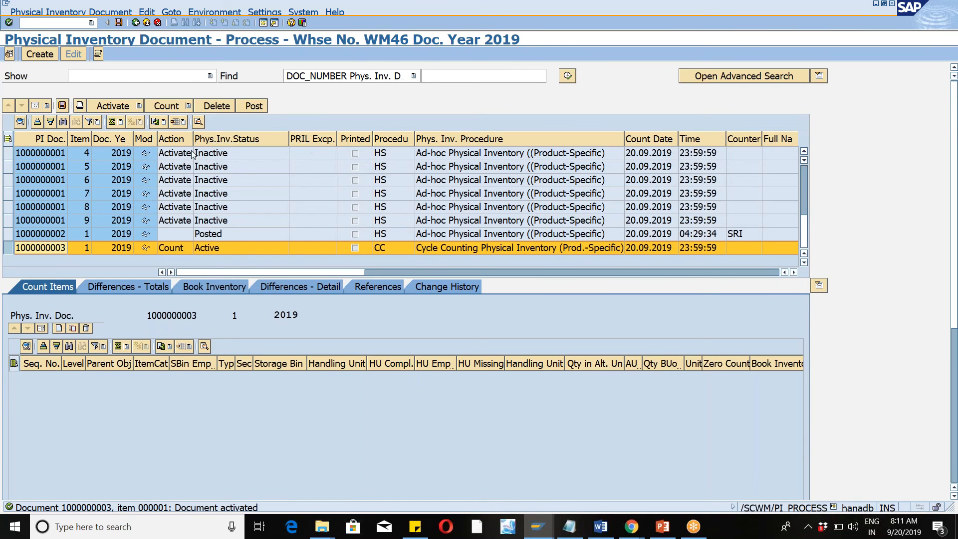
Start the count for the activated cycle counting document, entering the counter's name and count date 20.09.2019.
left_click(189, 106)
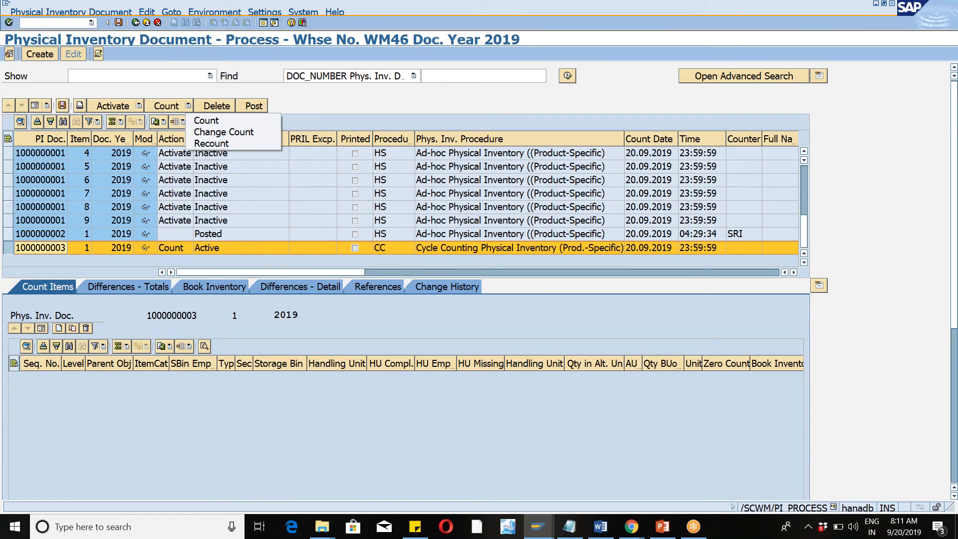
left_click(201, 122)
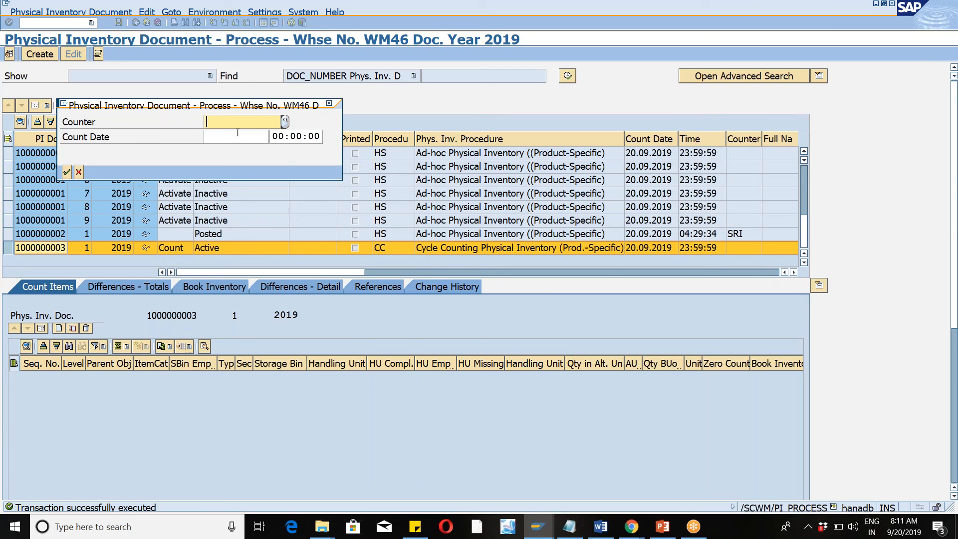
type("sri")
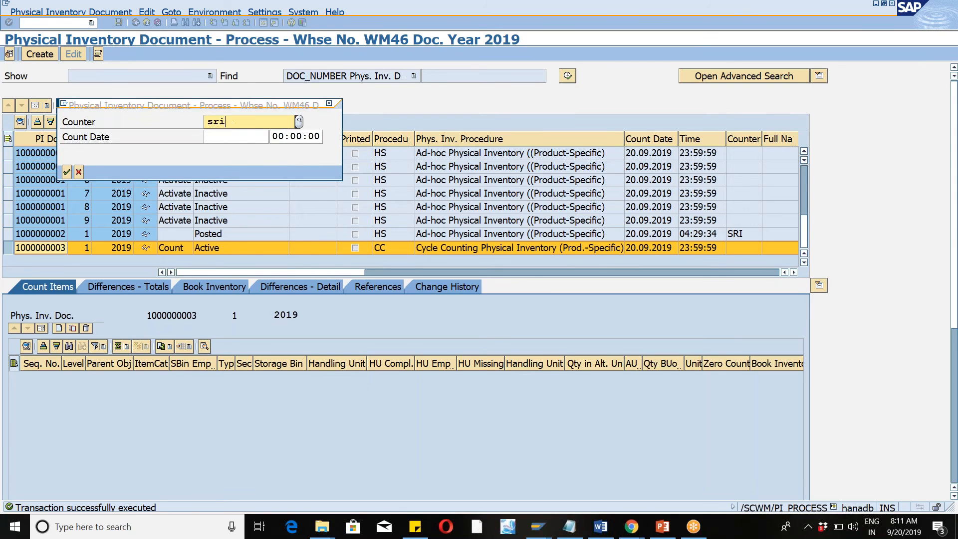
key("Tab")
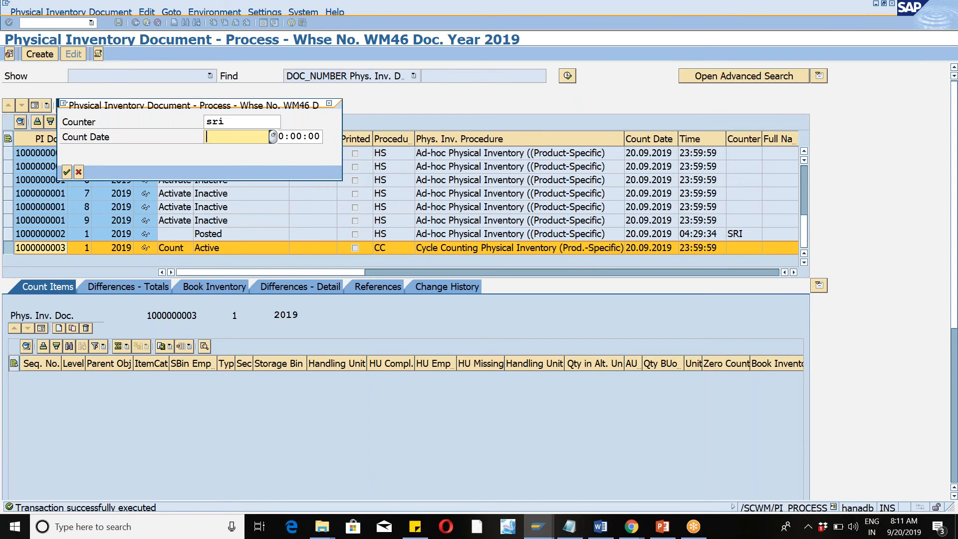
key("Down")
key("Return")
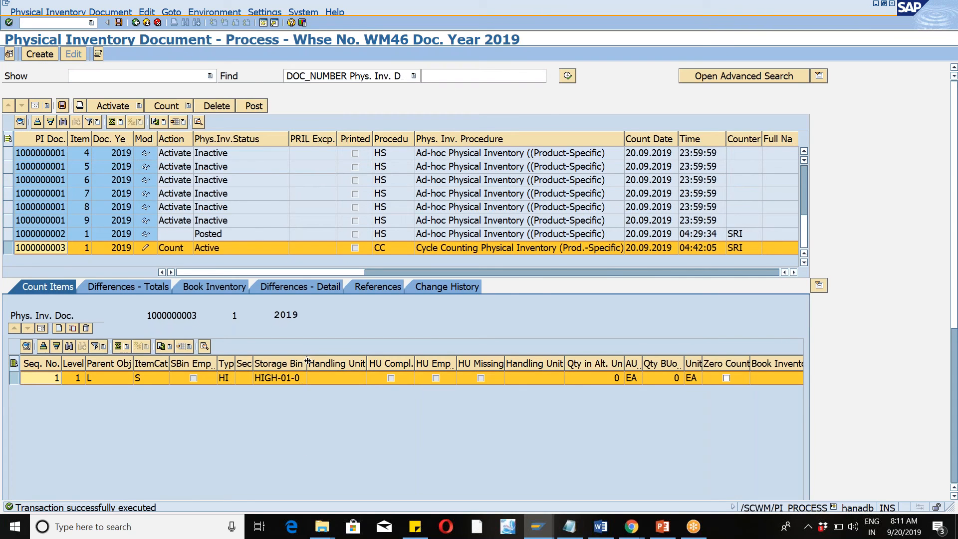
Copy storage bin HIGH-01-01-A from the count item and run /n/scwm/mon in the session showing the counting cycle settings.
left_click(286, 379)
left_click(286, 378)
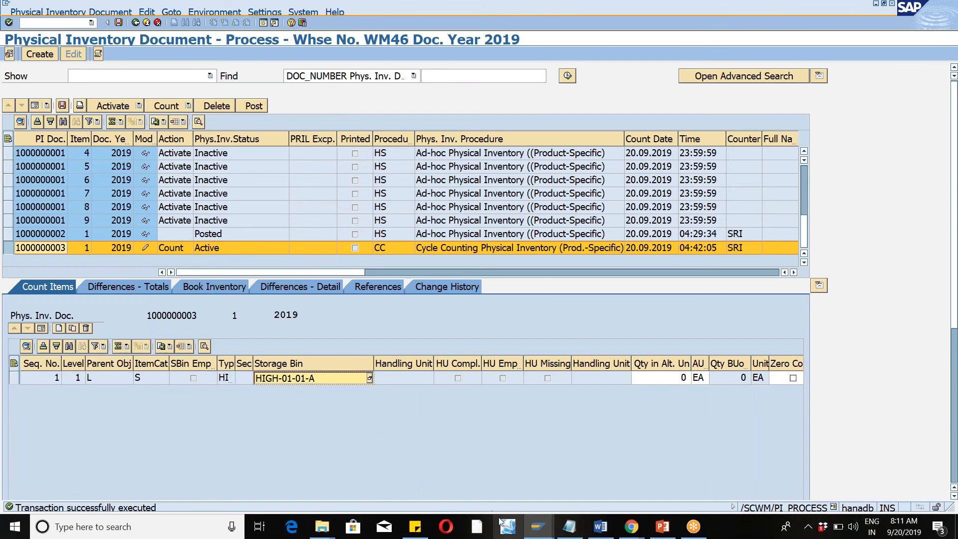
left_click(535, 530)
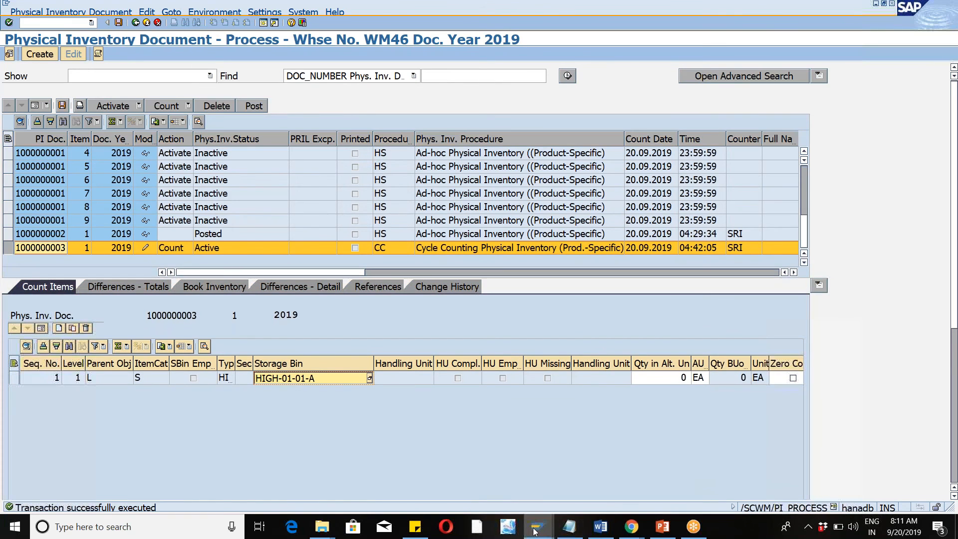
left_click(487, 469)
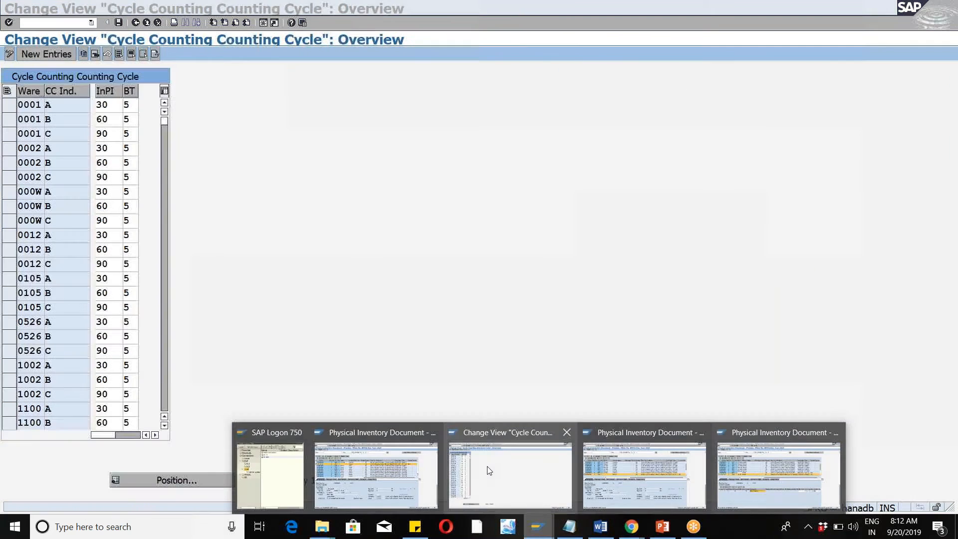
left_click(91, 23)
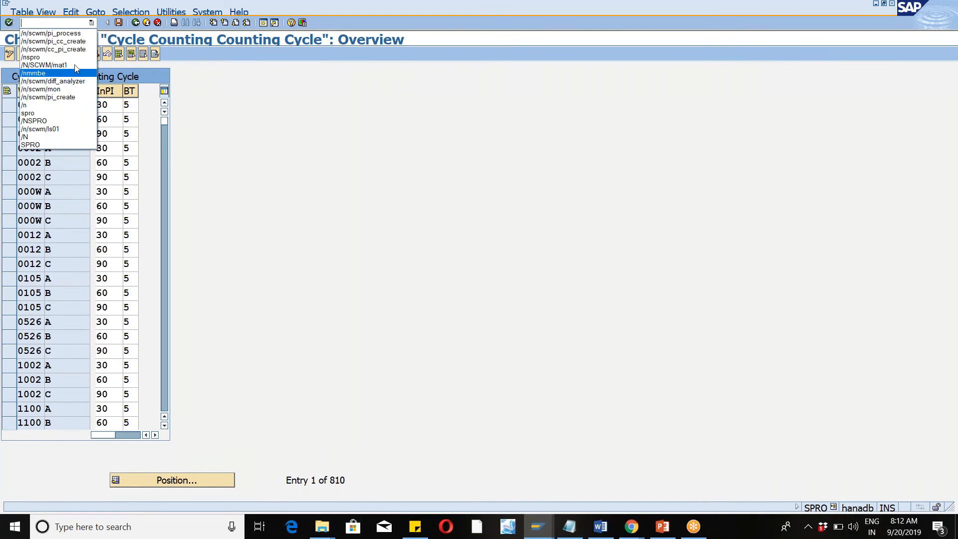
left_click(70, 93)
left_click(9, 23)
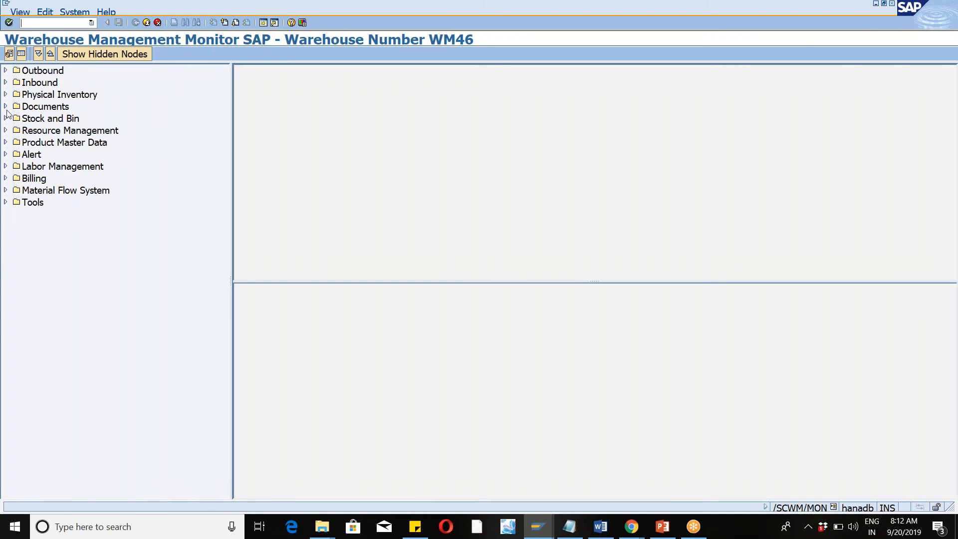
left_click(6, 107)
double_click(71, 144)
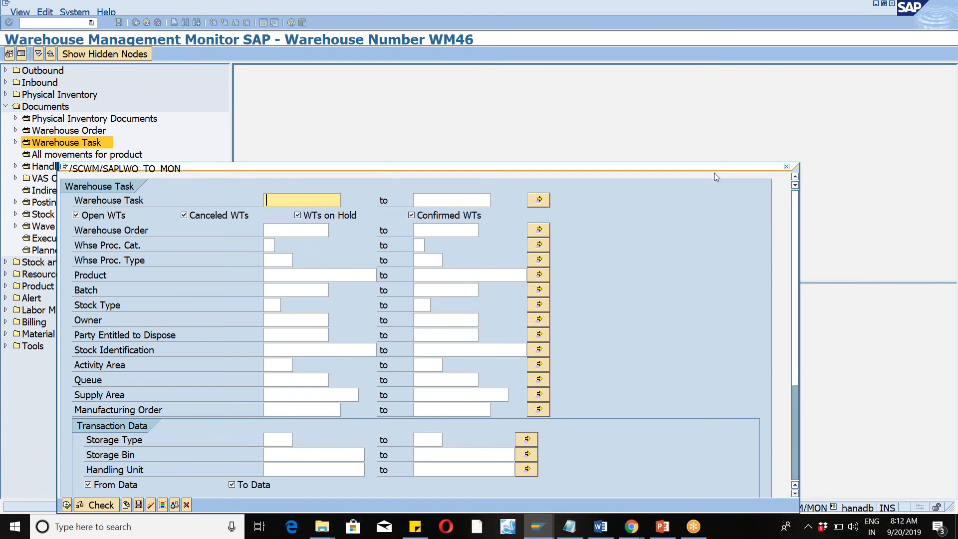
left_click(788, 168)
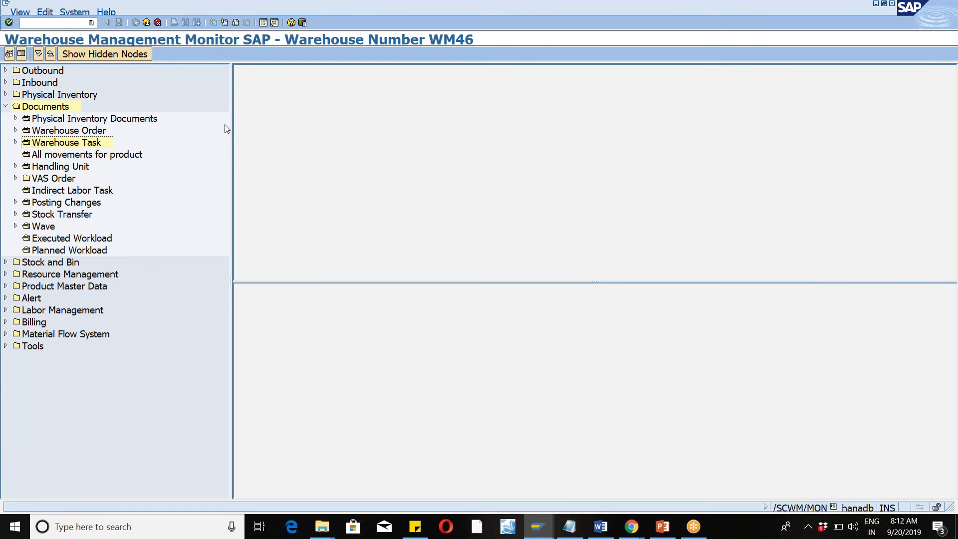
left_click(6, 106)
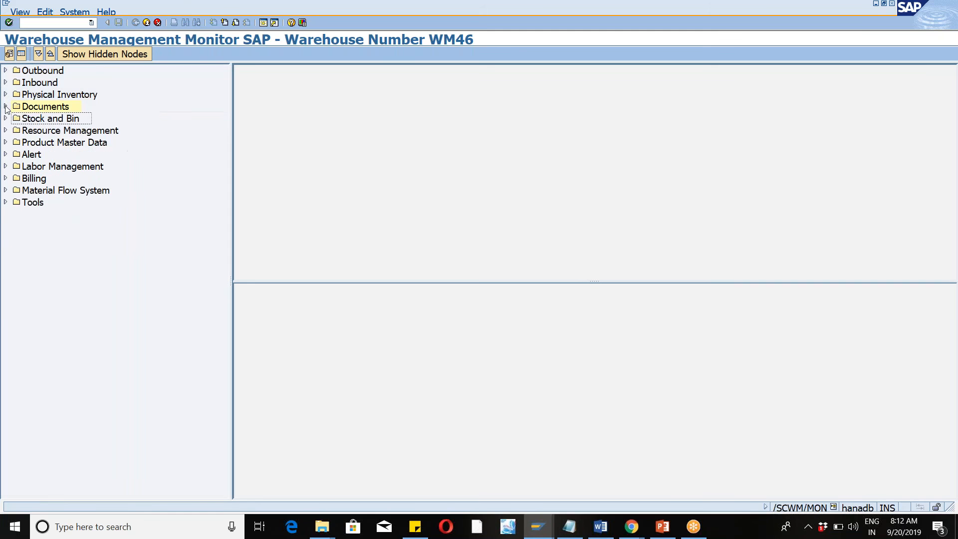
Look up storage bin HIGH-01-01-A in the warehouse monitor and view its physical stock.
left_click(5, 118)
left_click(55, 130)
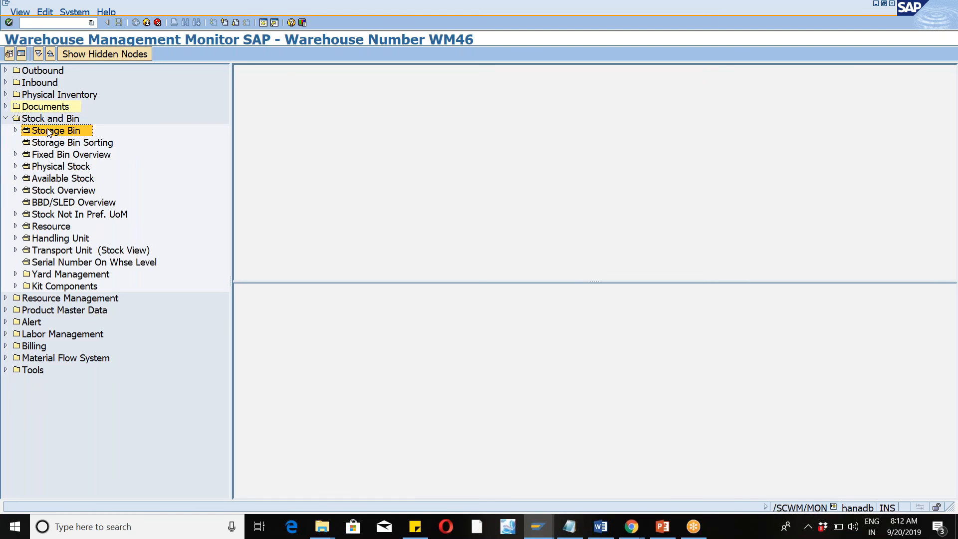
left_click(297, 229)
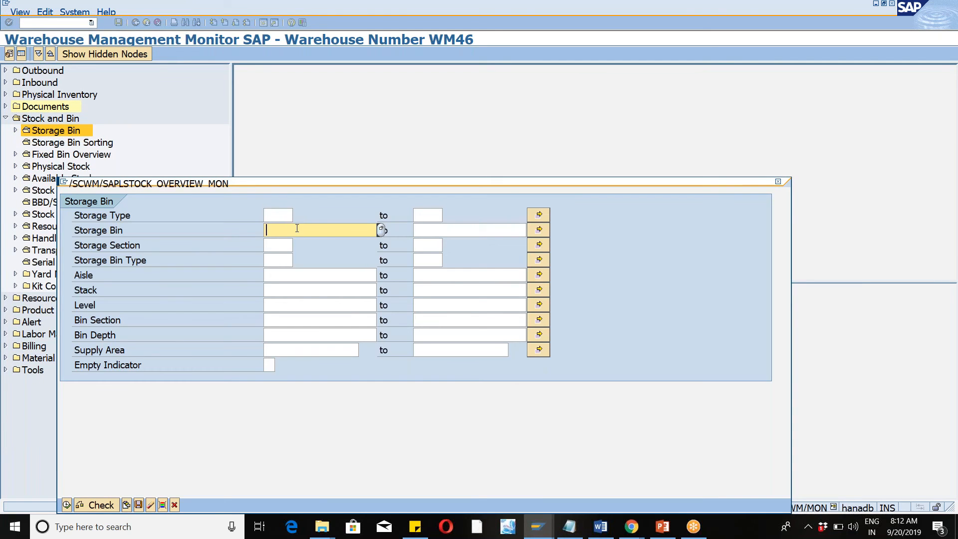
type("HIGH-01-01-A")
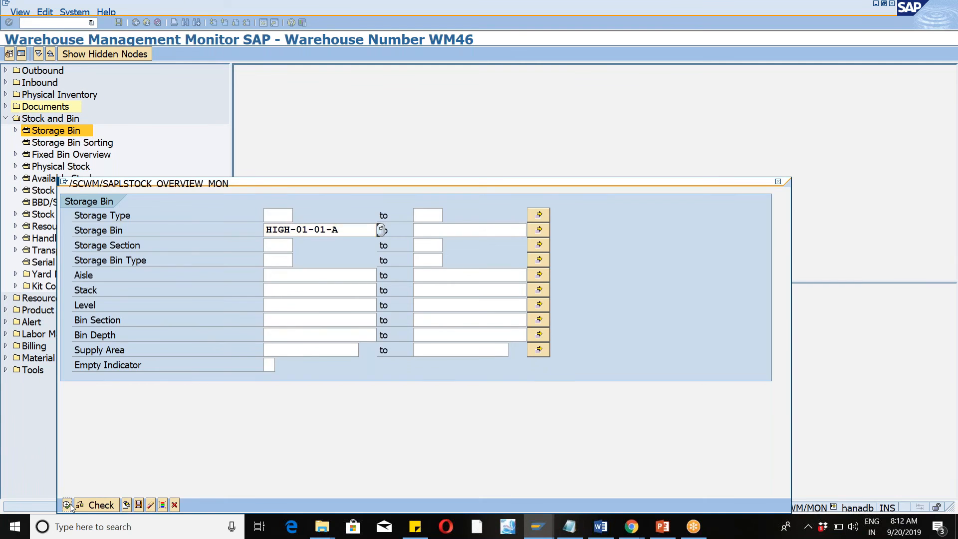
key("F8")
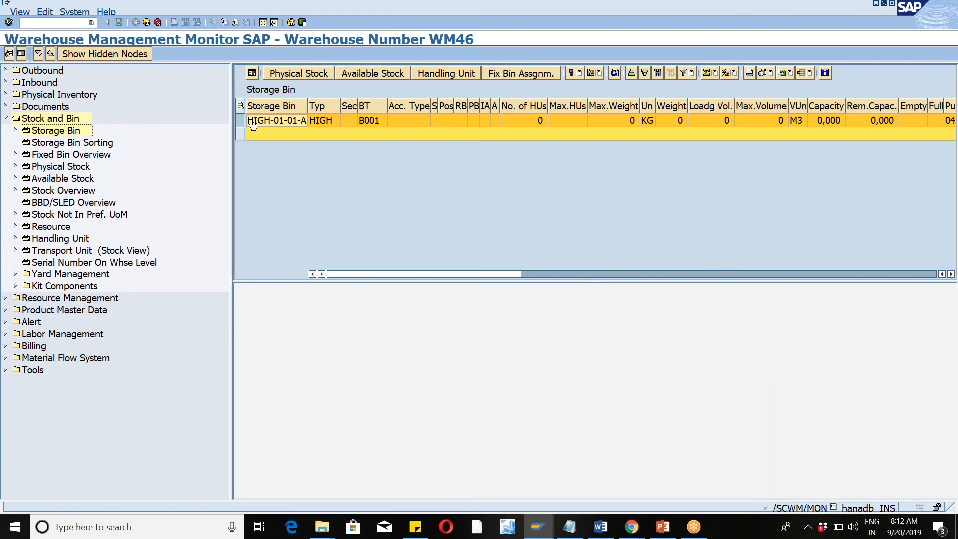
left_click(241, 120)
left_click(304, 75)
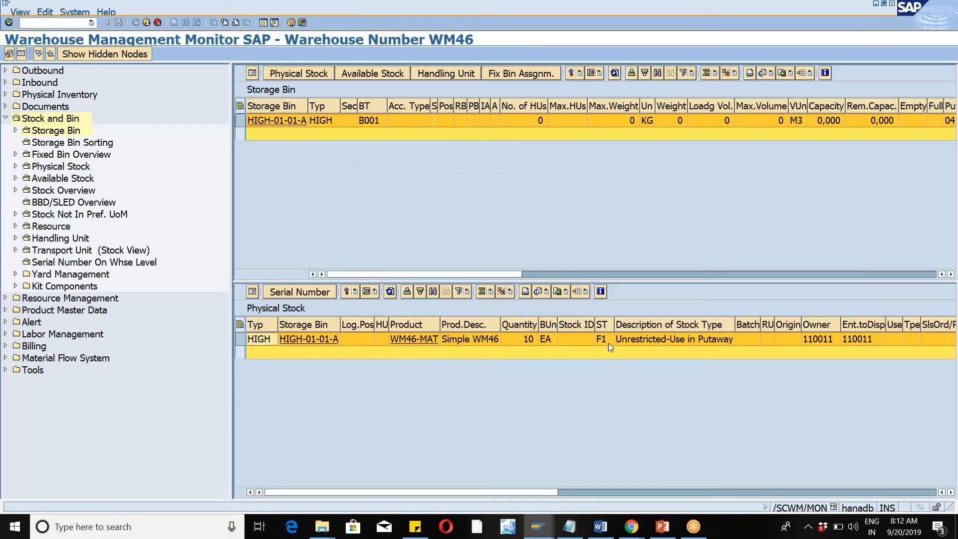
In the session with the counted document, run /n/scwm/pi_cc_create and execute the selection for warehouse WM46 in simulation mode.
left_click(606, 339)
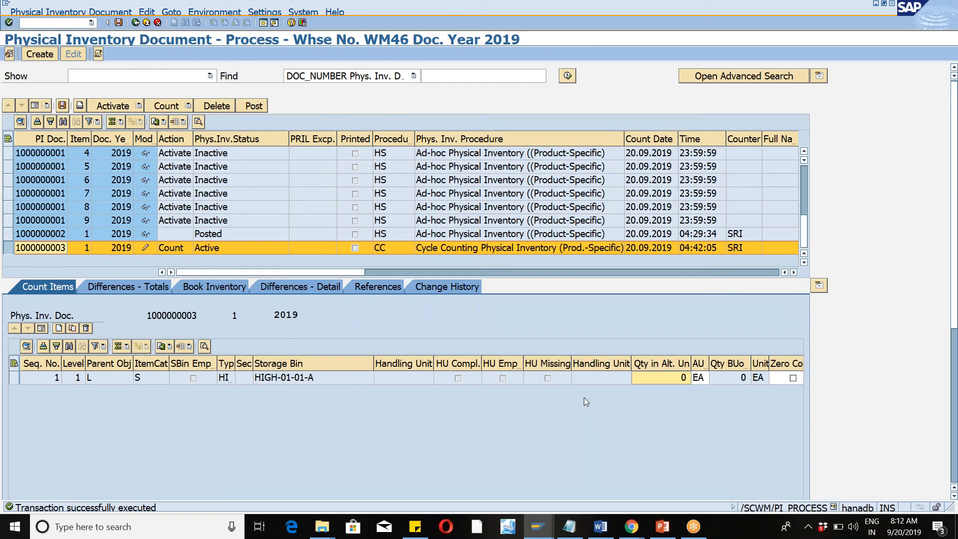
left_click(91, 24)
left_click(60, 50)
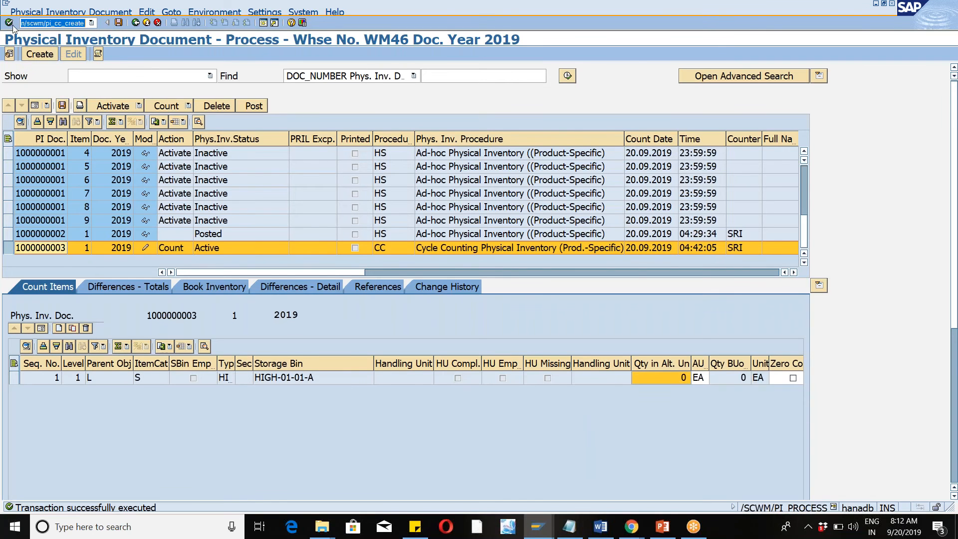
left_click(9, 23)
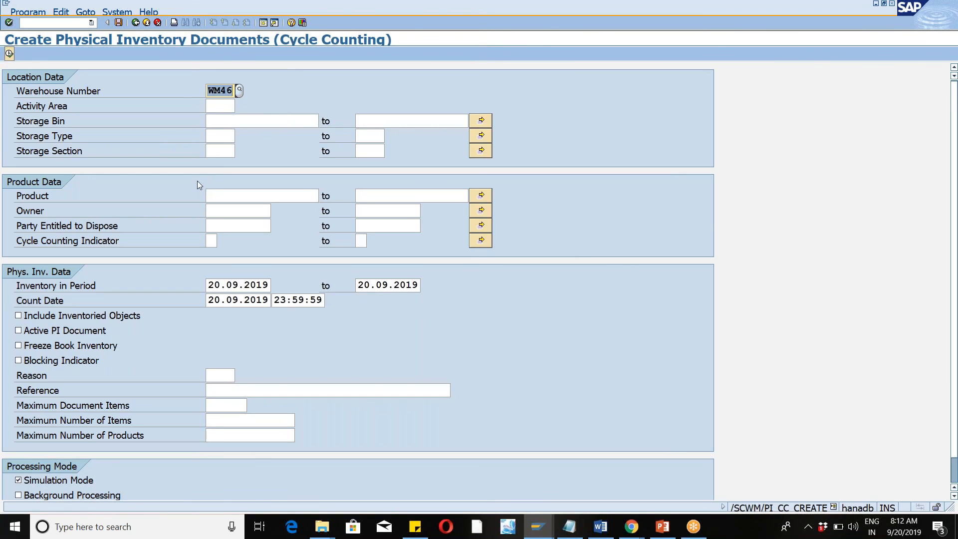
left_click(9, 53)
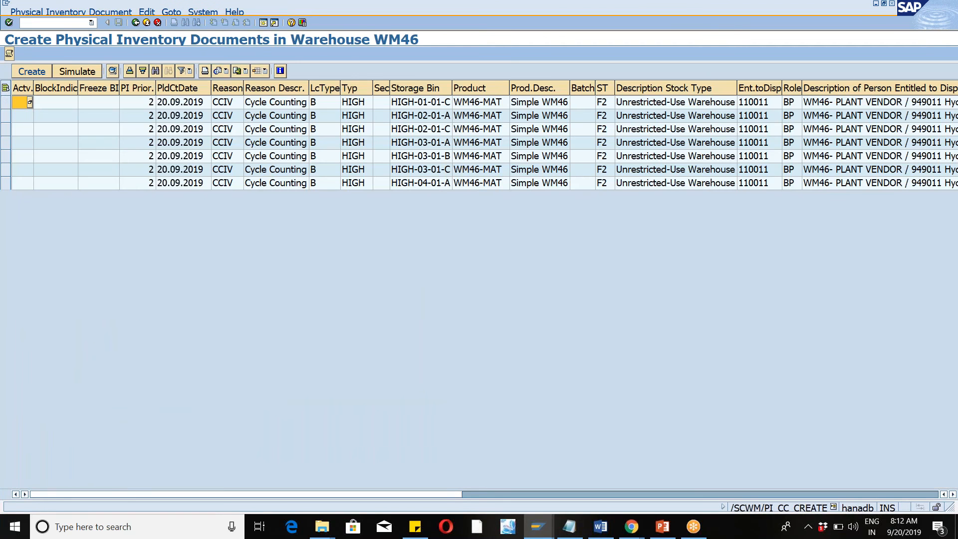
Create the physical inventory document for WM46-MAT in storage bin HIGH-01-01-C.
left_click(6, 103)
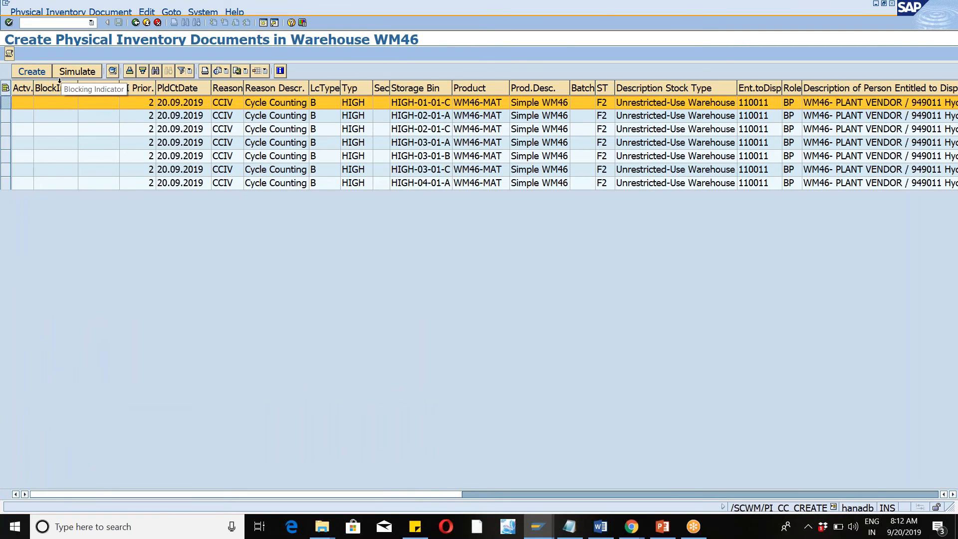
left_click(32, 71)
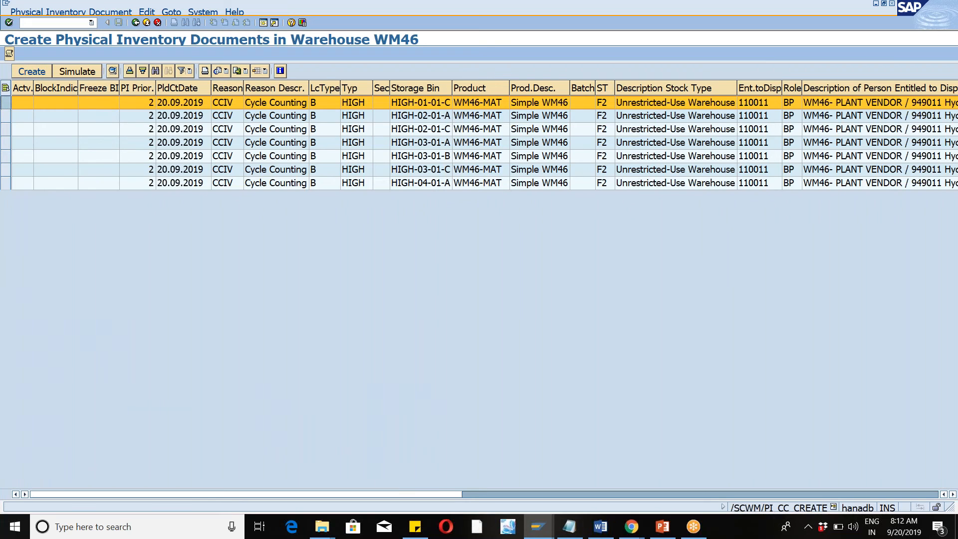
Run /n/scwm/pi_process and list all physical inventory documents of warehouse WM46.
left_click(91, 23)
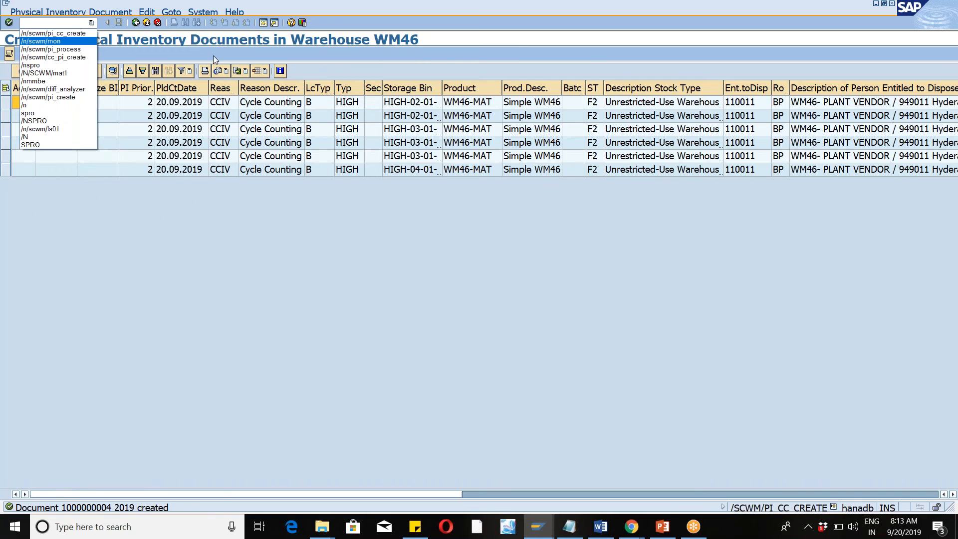
left_click(66, 50)
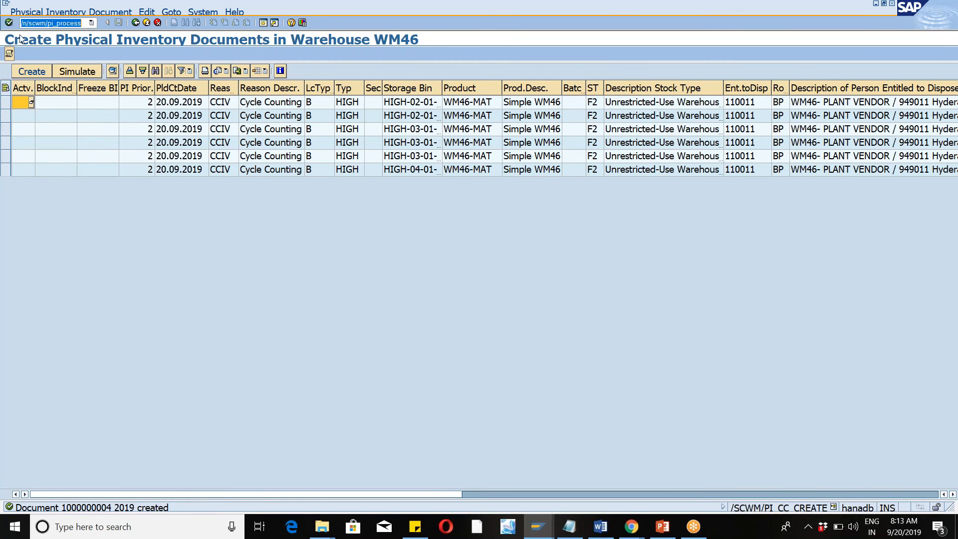
left_click(9, 22)
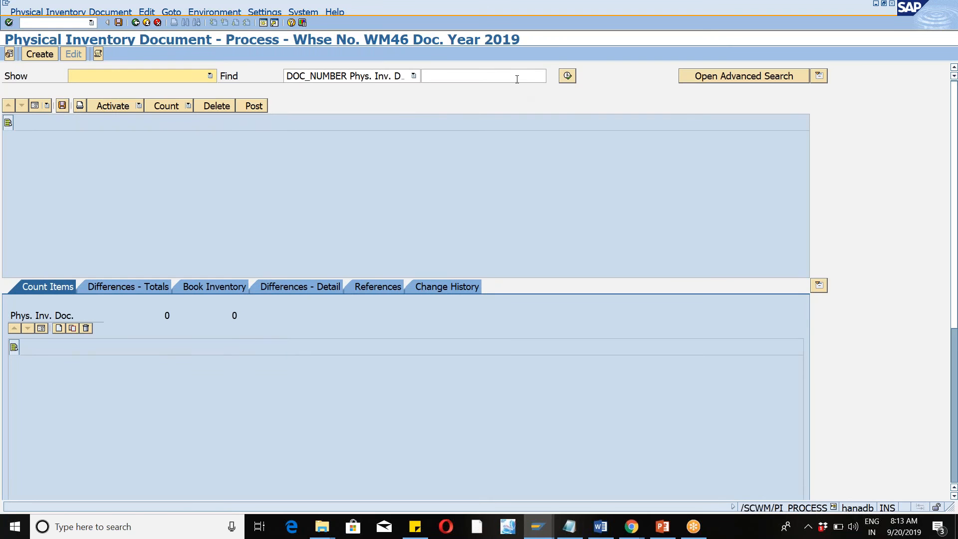
left_click(567, 76)
left_click(249, 227)
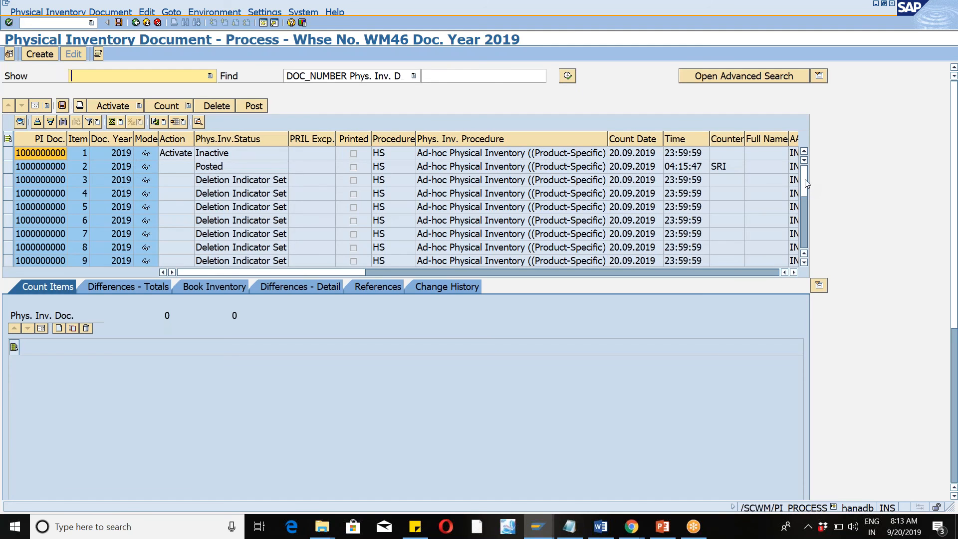
left_click_drag(807, 184, 819, 261)
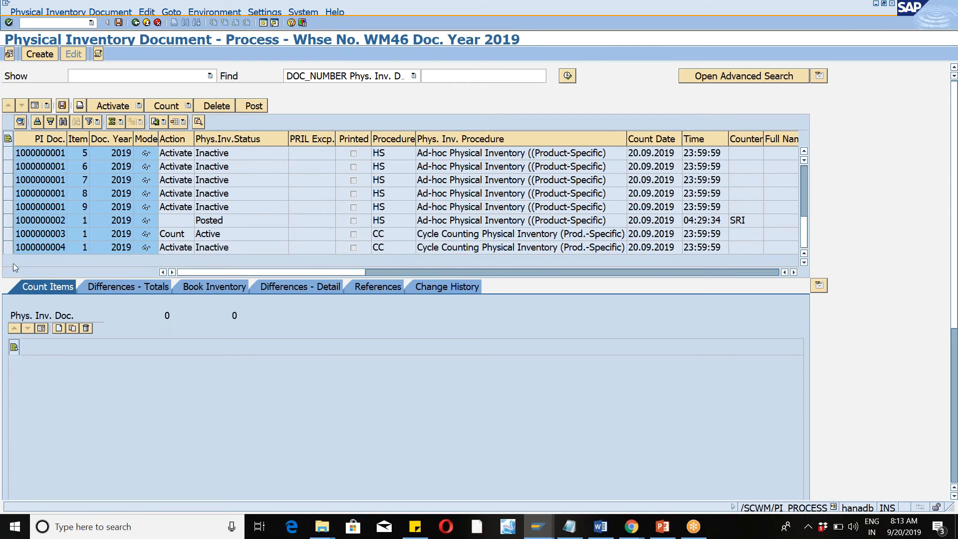
left_click(9, 249)
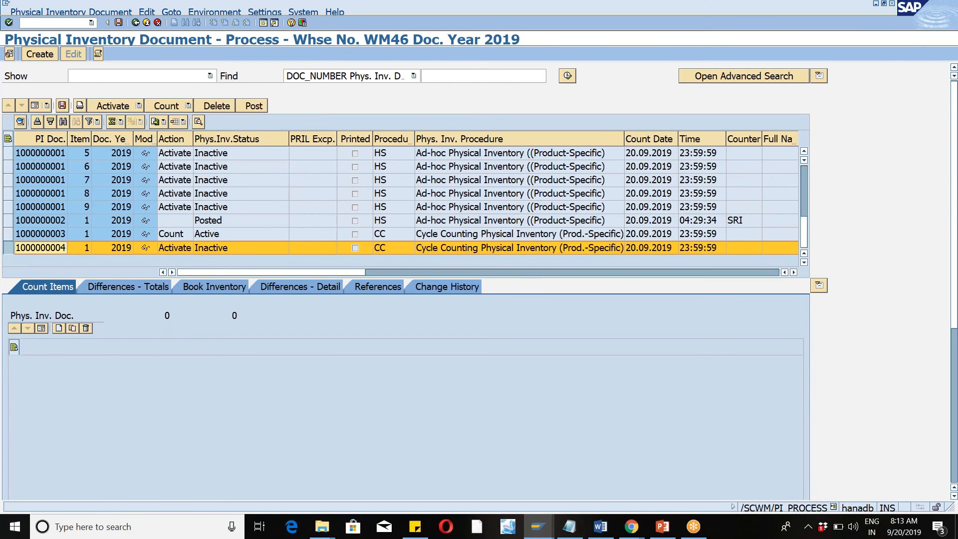
left_click(140, 106)
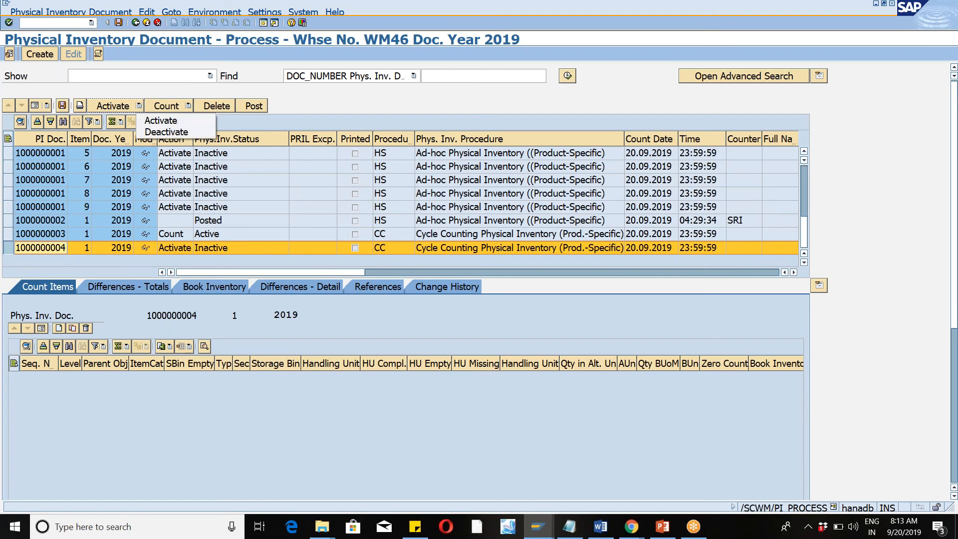
left_click(160, 120)
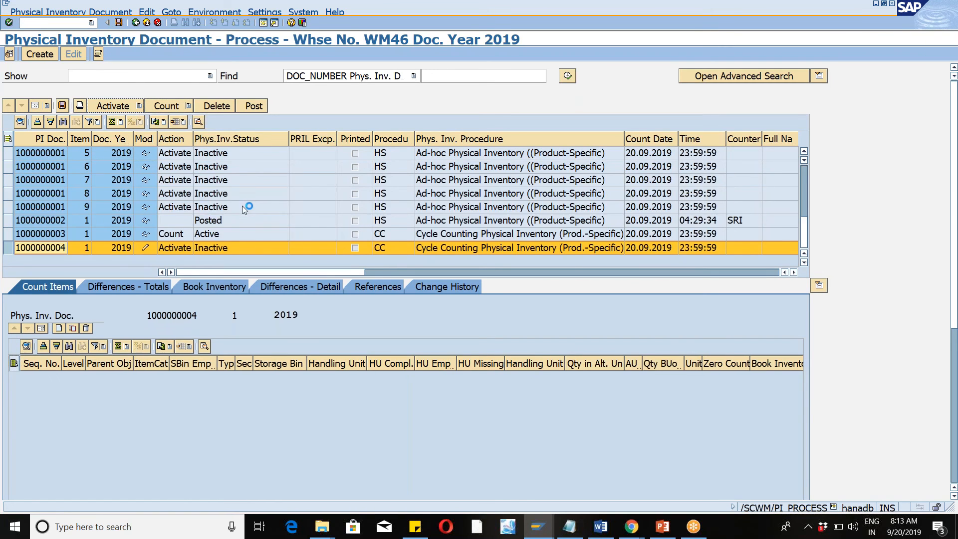
left_click(62, 105)
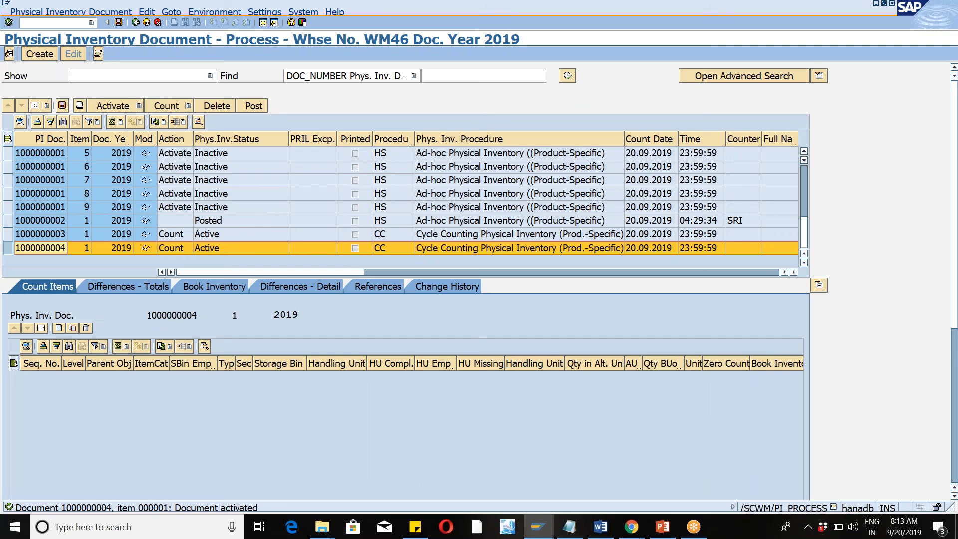
left_click(188, 106)
left_click(209, 120)
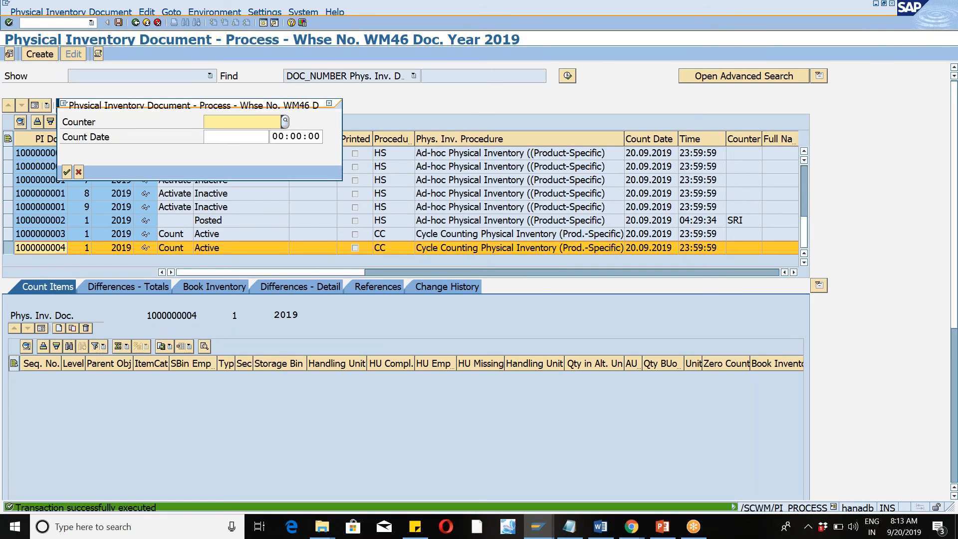
left_click(218, 122)
left_click(214, 135)
left_click(219, 138)
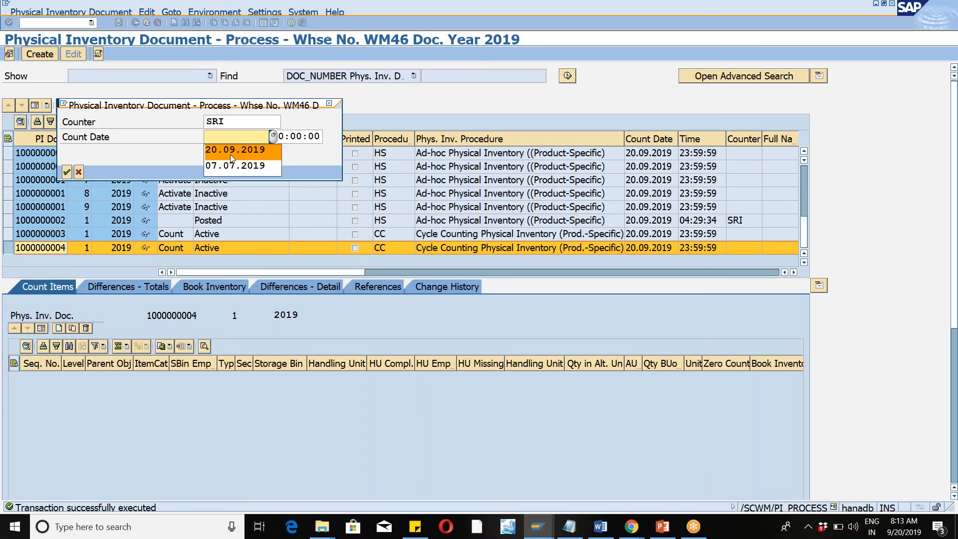
left_click(229, 153)
left_click(67, 172)
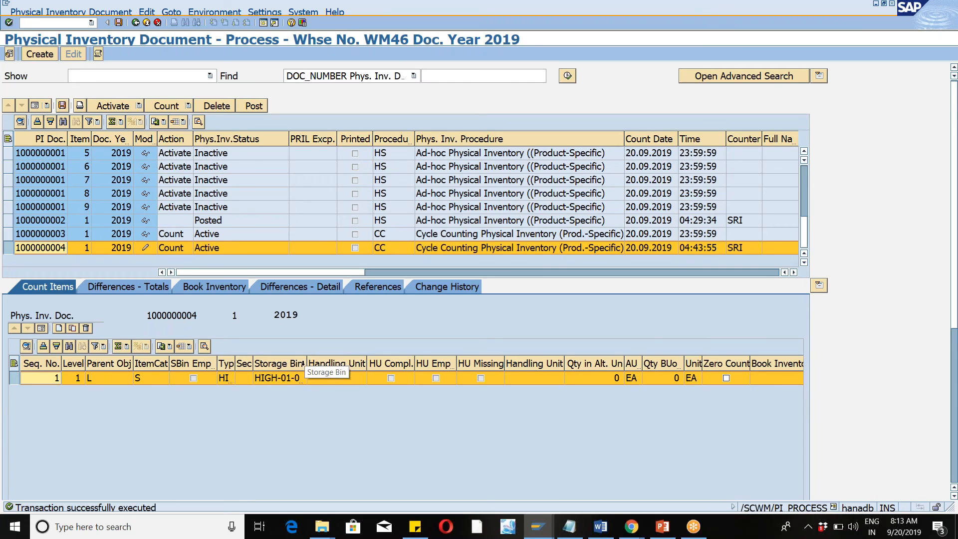
Widen the Storage Bin column of the count items and select the full bin name.
left_click_drag(303, 365, 360, 364)
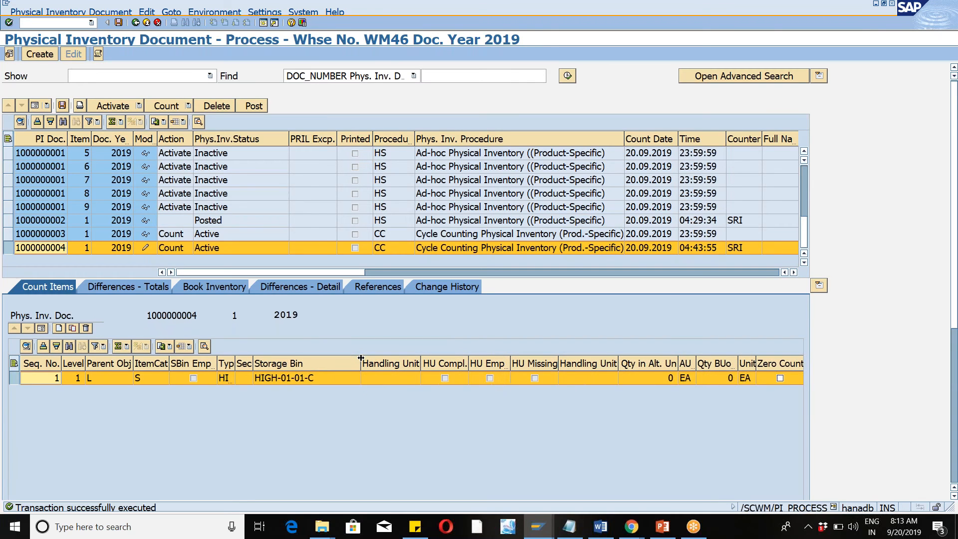
left_click(310, 383)
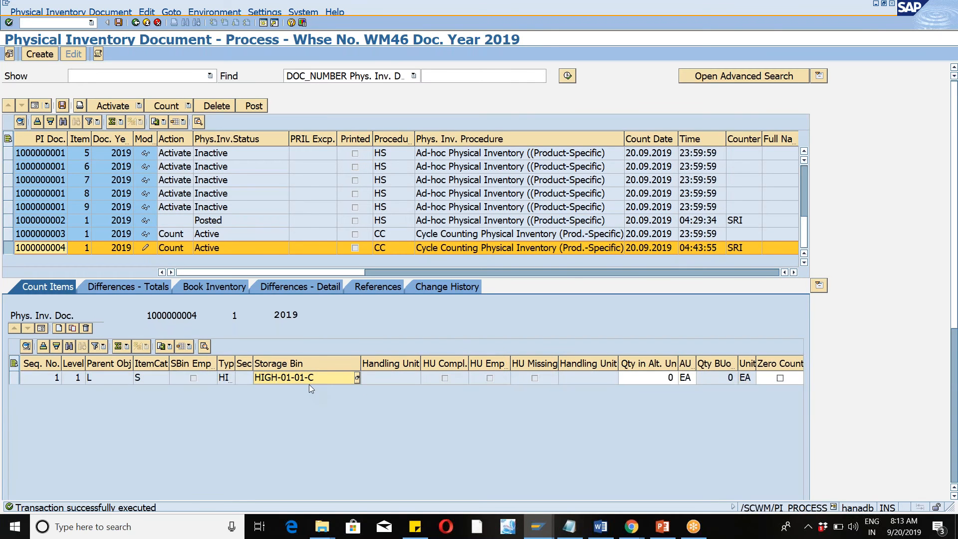
left_click(310, 384)
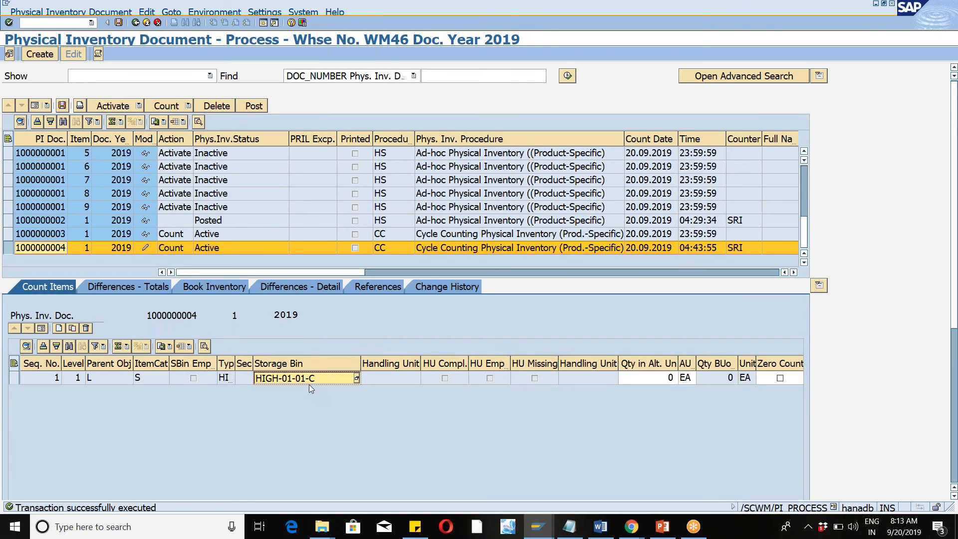
Switch to the warehouse monitor session, look up storage bin HIGH-01-01-C and view its available stock.
left_click(539, 525)
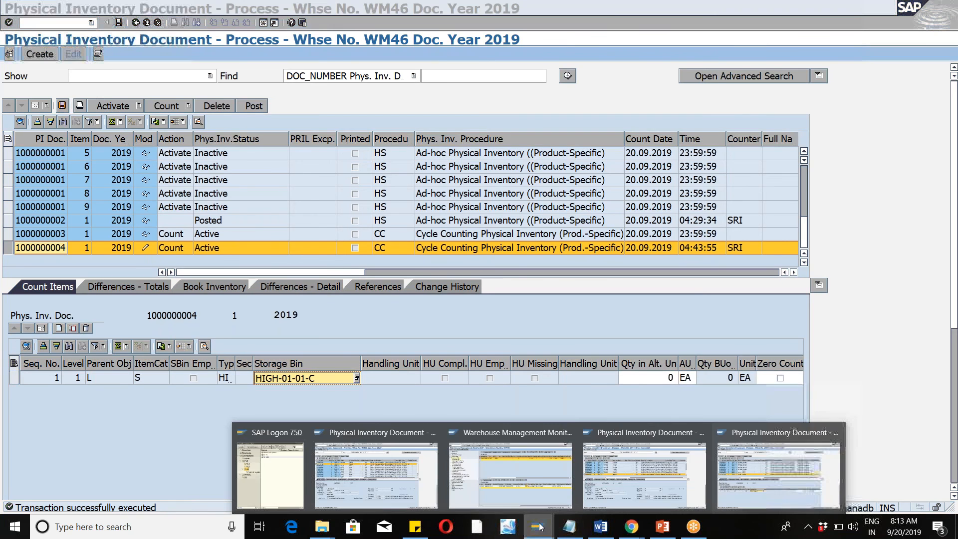
left_click(541, 471)
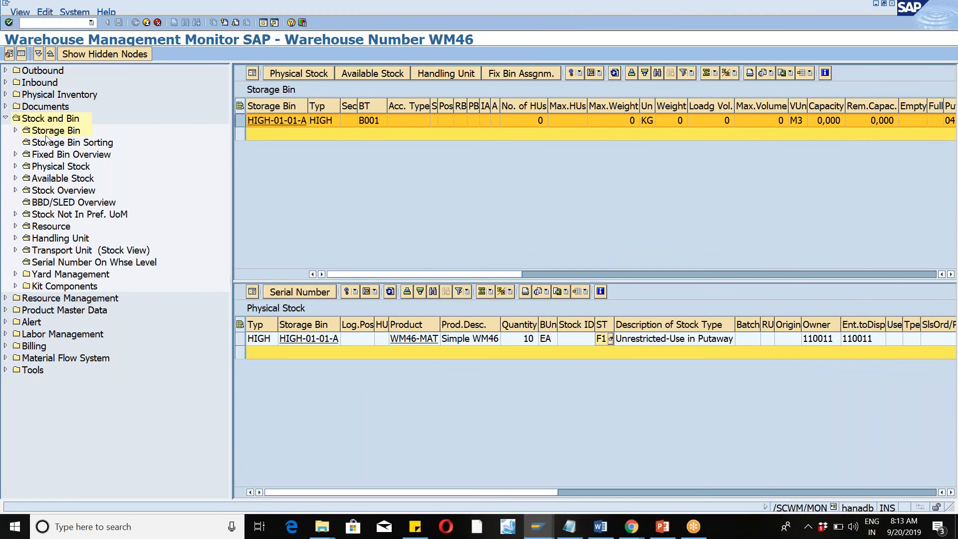
double_click(51, 131)
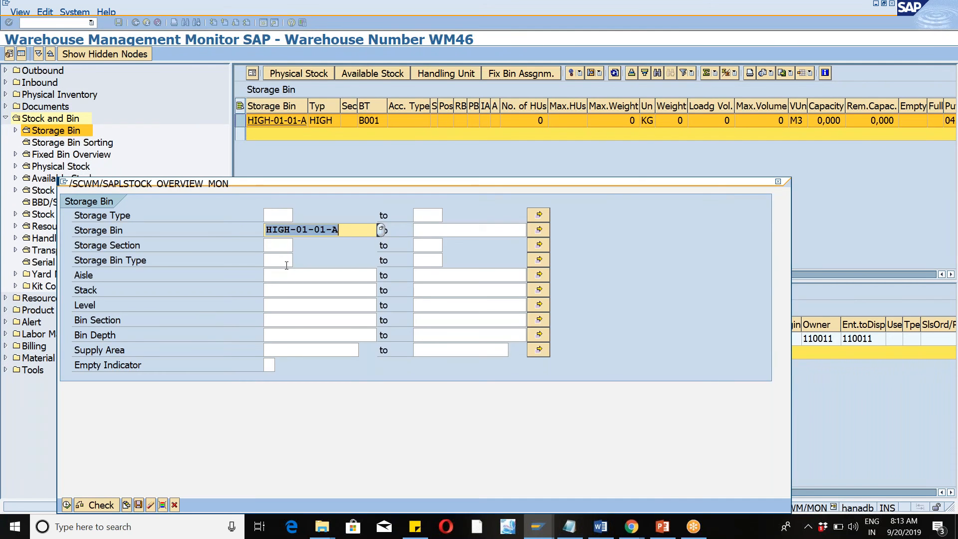
key("End")
key("BackSpace")
type("C")
left_click(67, 505)
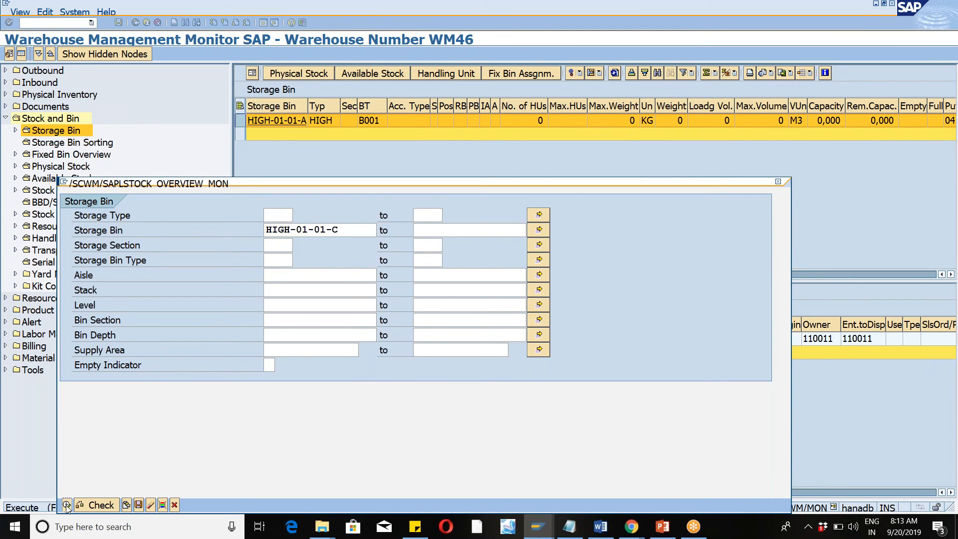
left_click(240, 121)
left_click(368, 73)
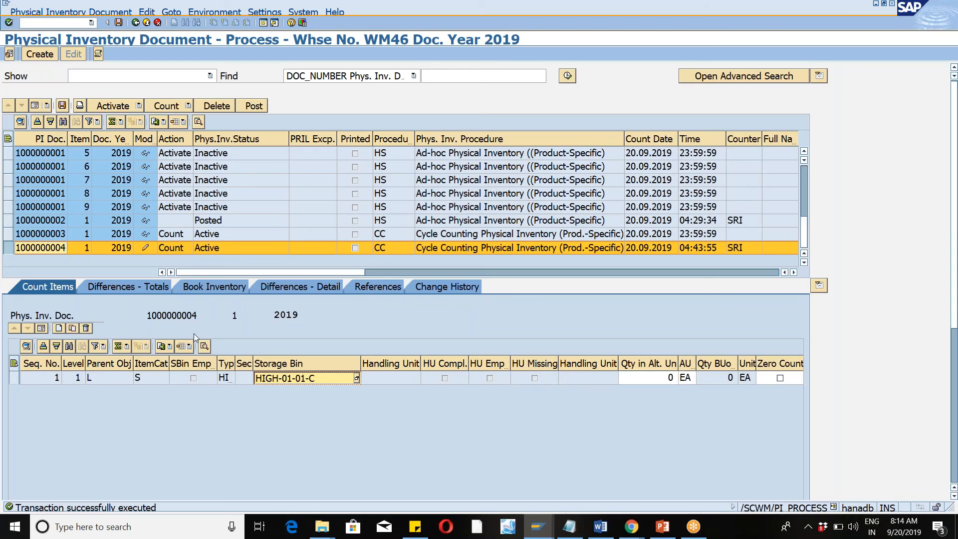
Back in the document session, enter a counted quantity of 101 EA for WM46-MAT, save despite warnings and close the log.
left_click(15, 380)
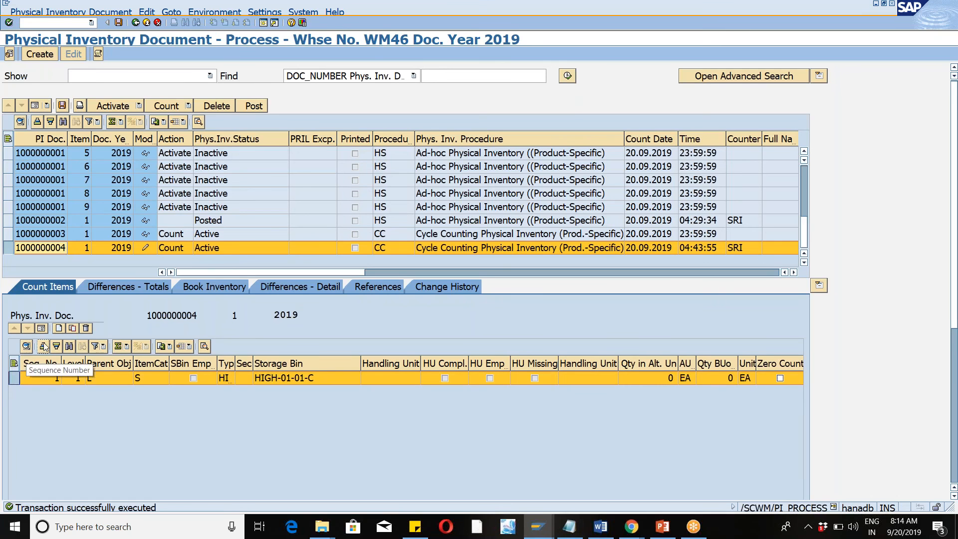
left_click(534, 363)
type("101")
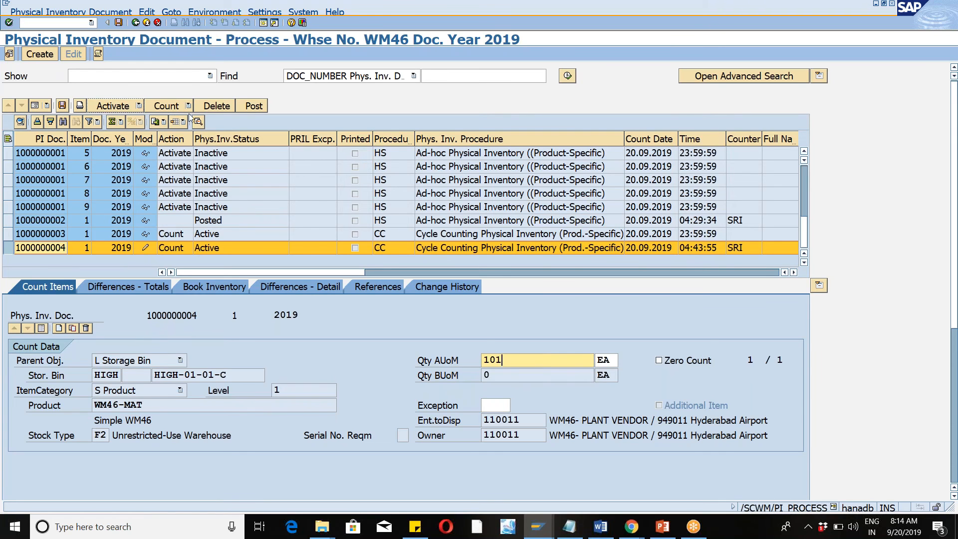
left_click(63, 105)
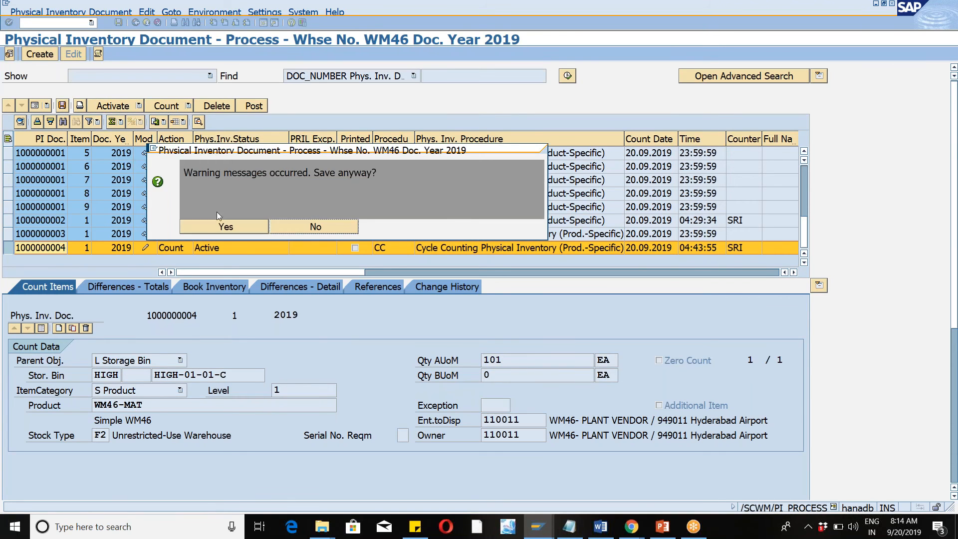
key("Return")
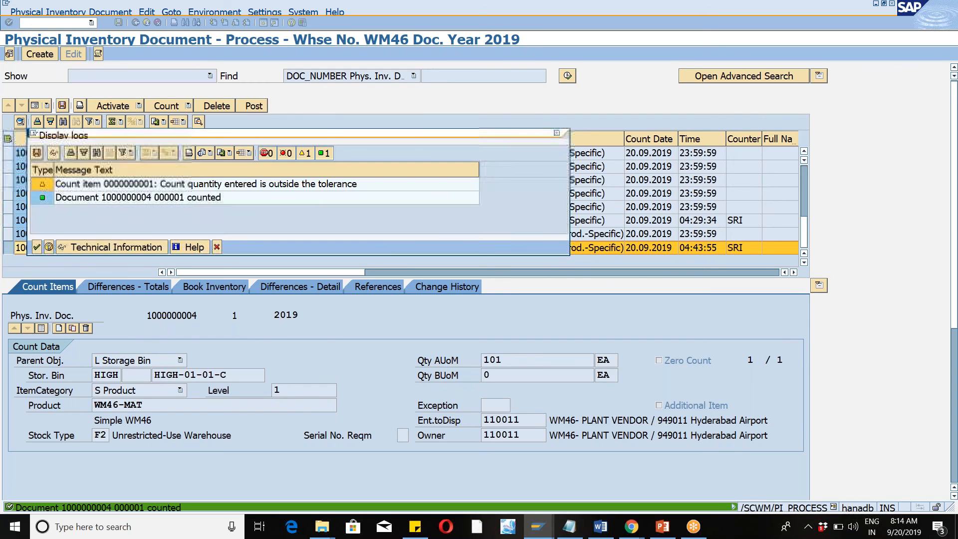
left_click(37, 247)
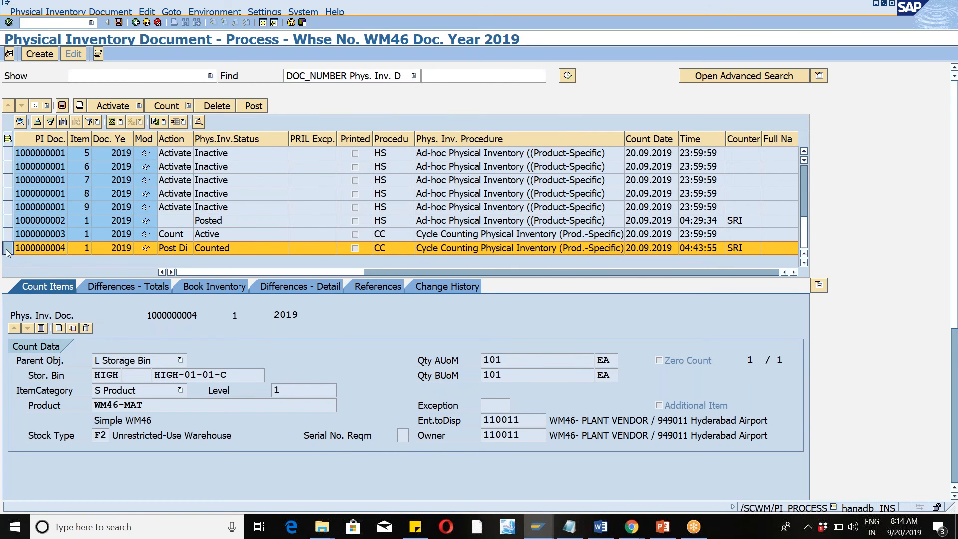
left_click(257, 106)
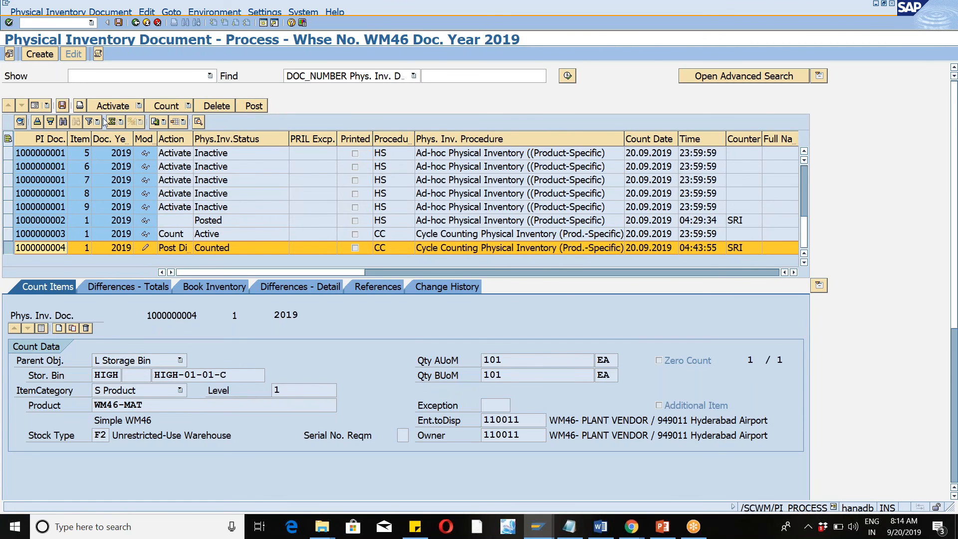
left_click(61, 106)
left_click(136, 23)
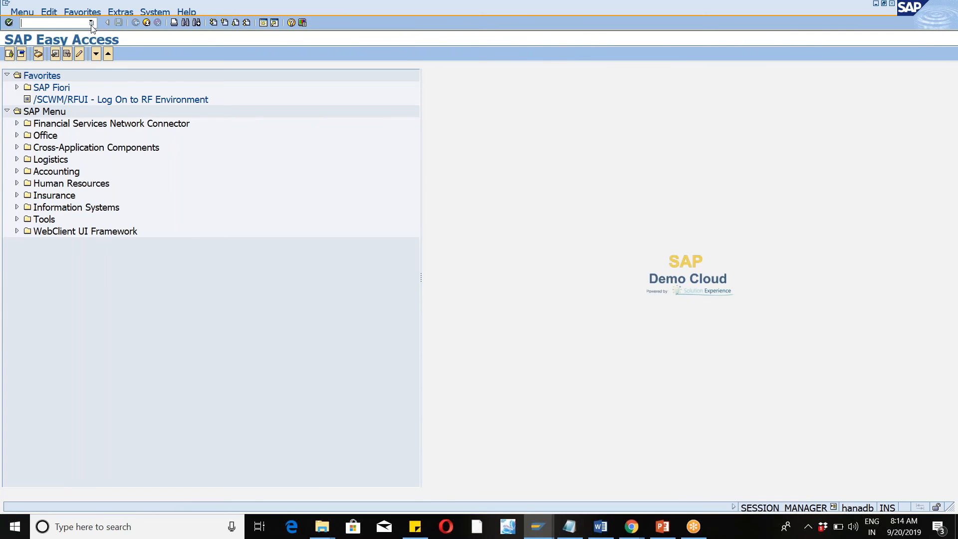
Run /n/scwm/diff_analyzer and list the stock differences in warehouse WM46.
left_click(91, 23)
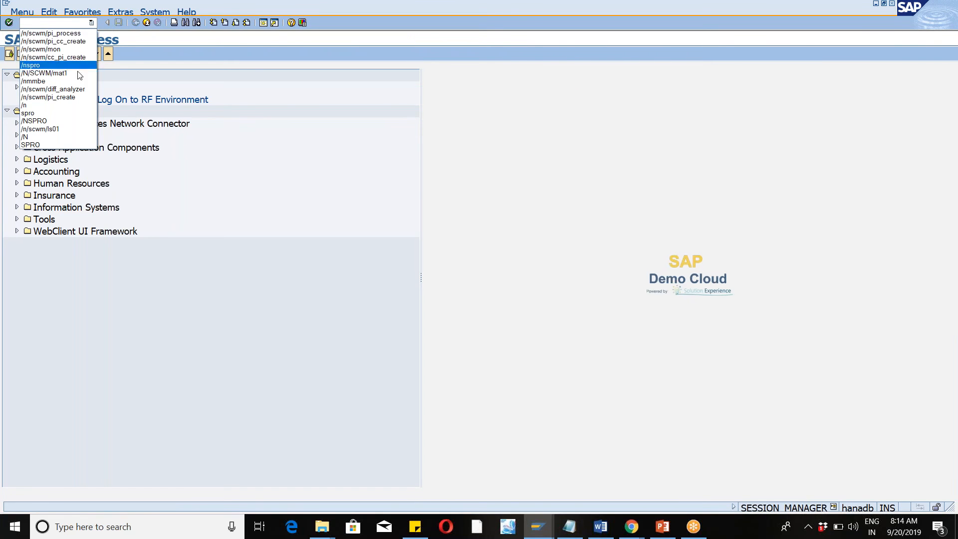
left_click(83, 89)
left_click(9, 23)
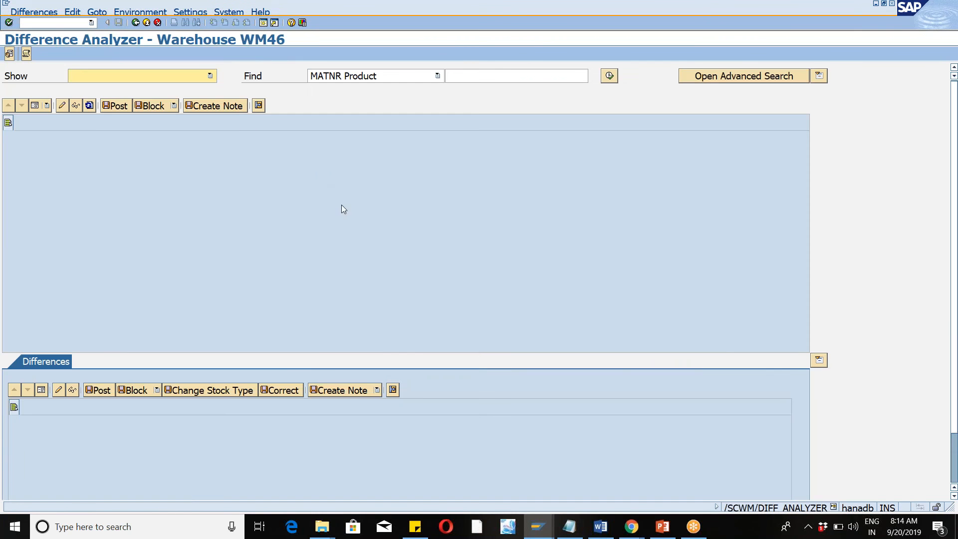
left_click(610, 75)
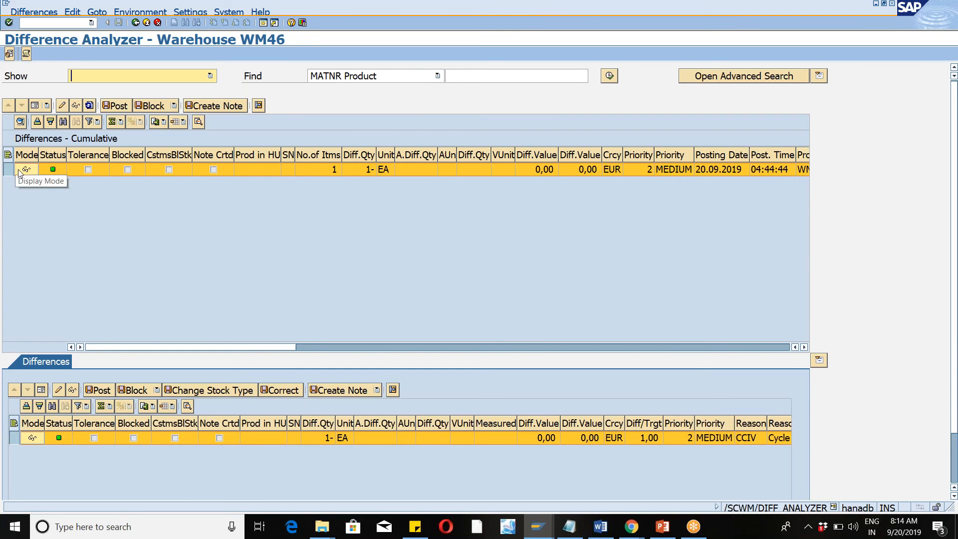
Post the cumulative stock difference for WM46-MAT and confirm clearing it.
left_click(117, 110)
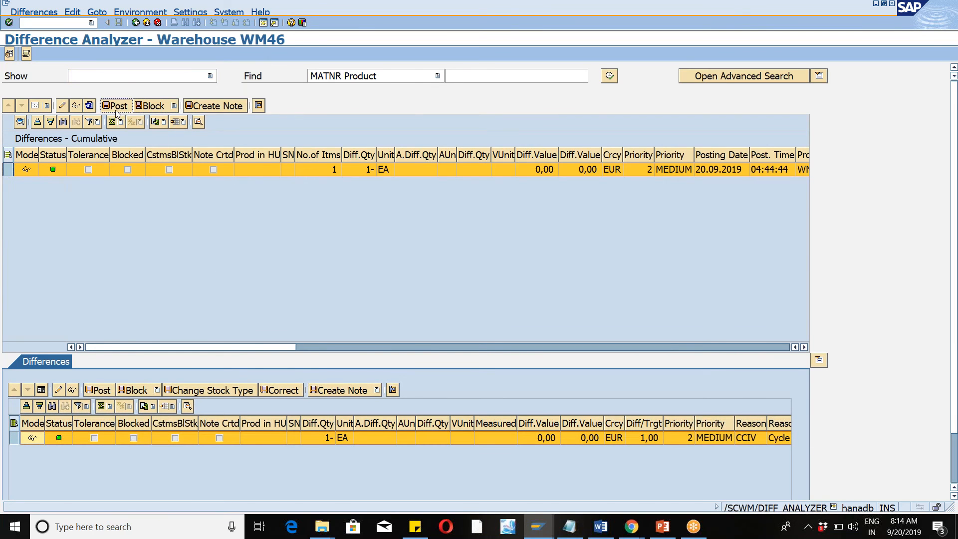
left_click(711, 19)
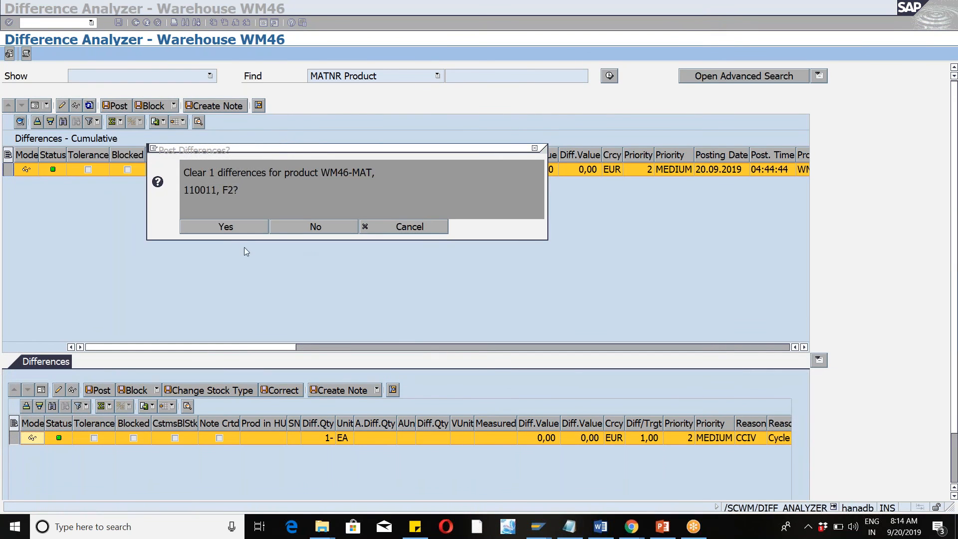
left_click(222, 231)
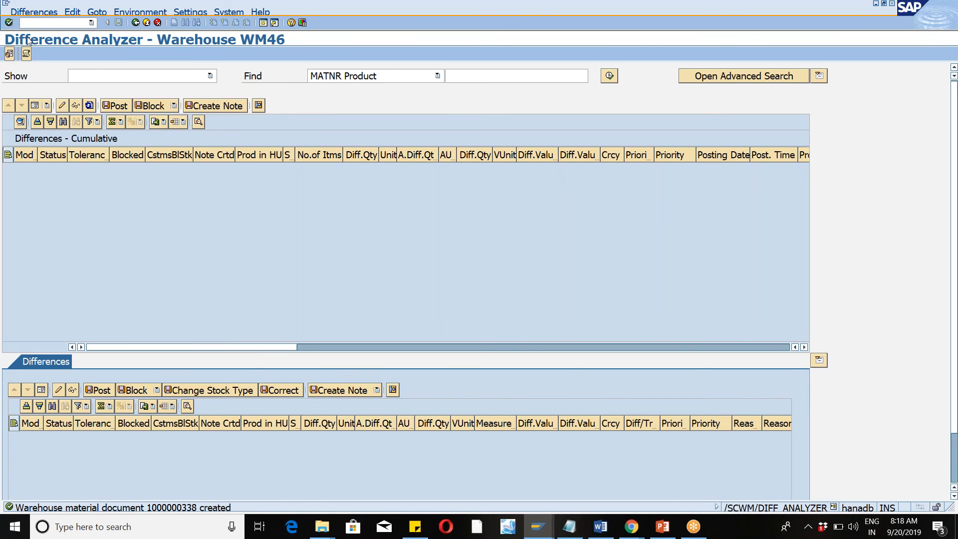
Leave the Difference Analyzer and run /n/scwm/ls03 to open the storage bin display.
left_click(92, 23)
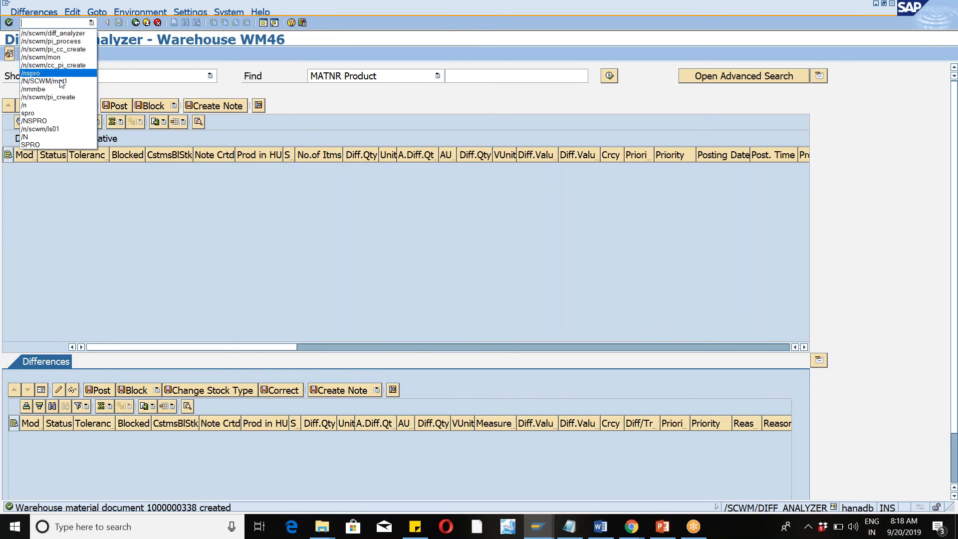
left_click(62, 102)
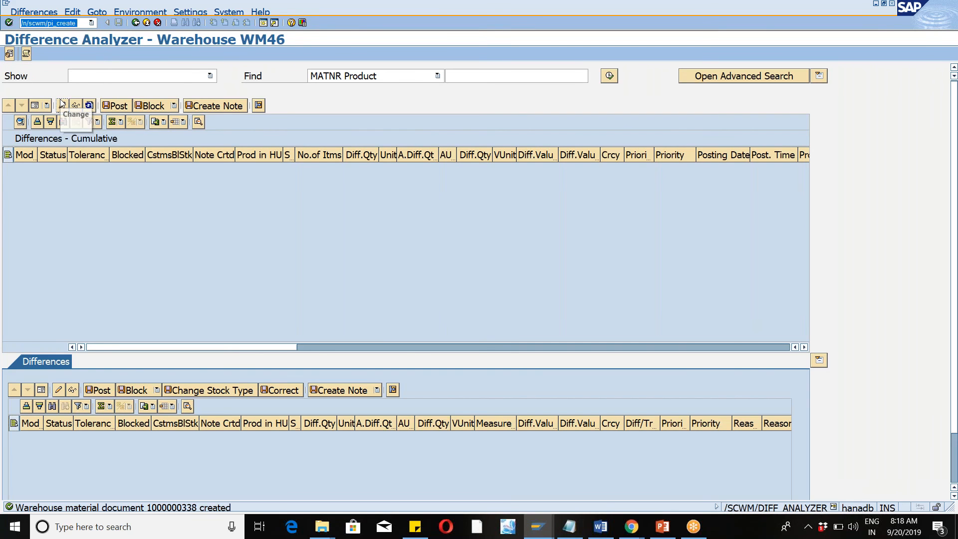
key("BackSpace")
key("BackSpace")
key("BackSpace")
key("BackSpace")
key("BackSpace")
key("BackSpace")
key("BackSpace")
key("BackSpace")
key("BackSpace")
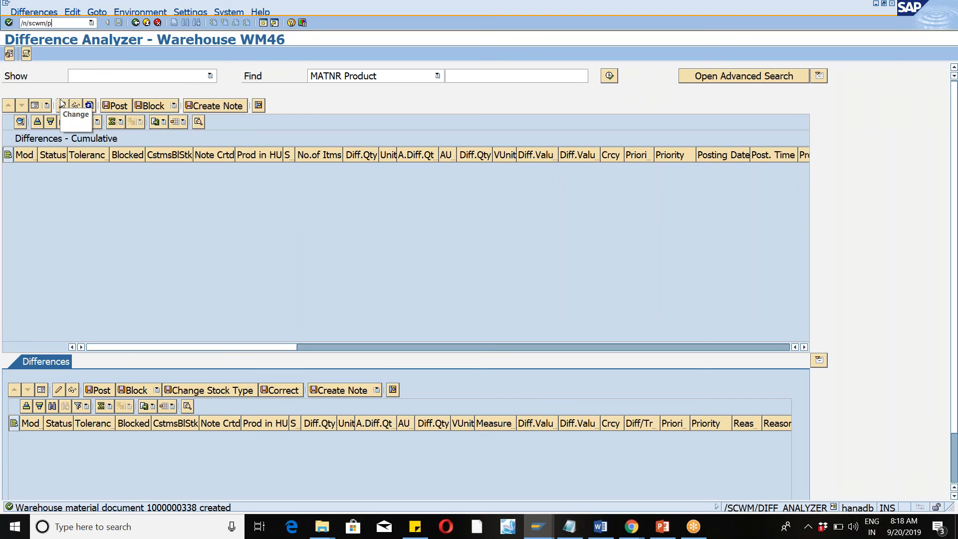
type("ls0")
key("Return")
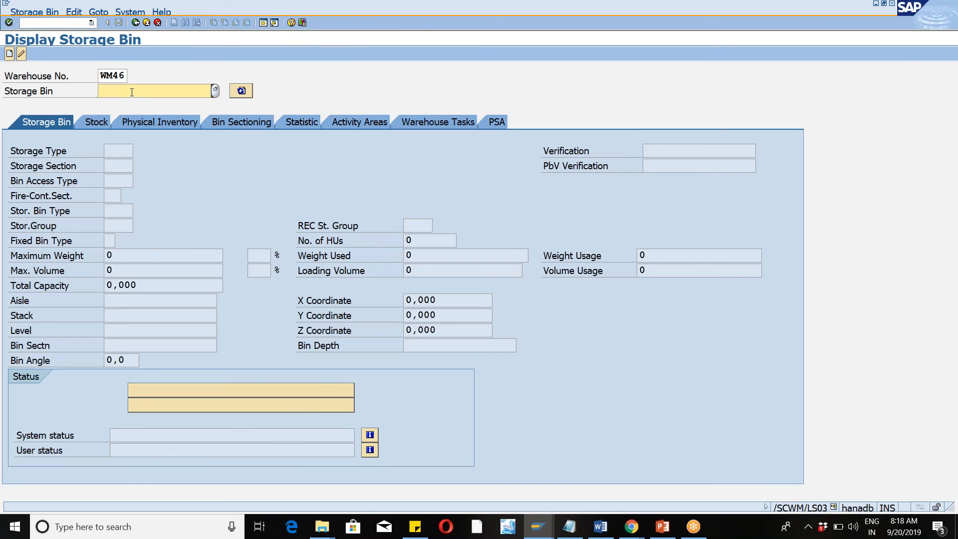
Display the master data of storage bin HIGH-01-01-B in warehouse WM46.
left_click(132, 91)
left_click(120, 90)
type("high")
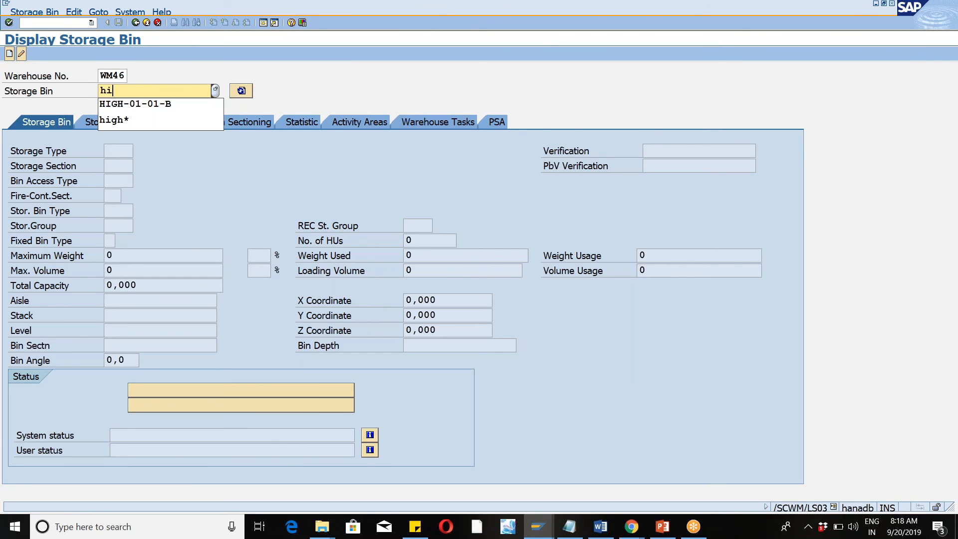
key("Down")
key("Return")
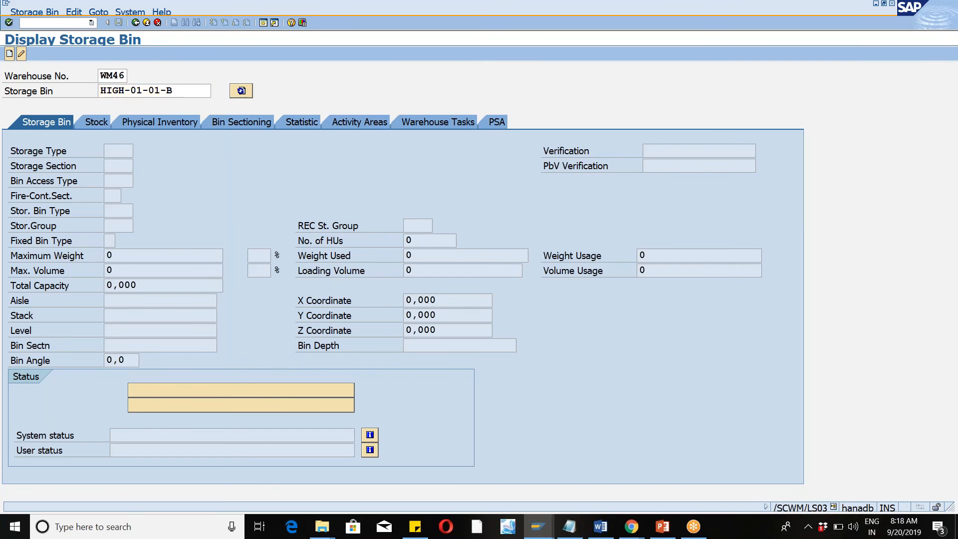
key("Return")
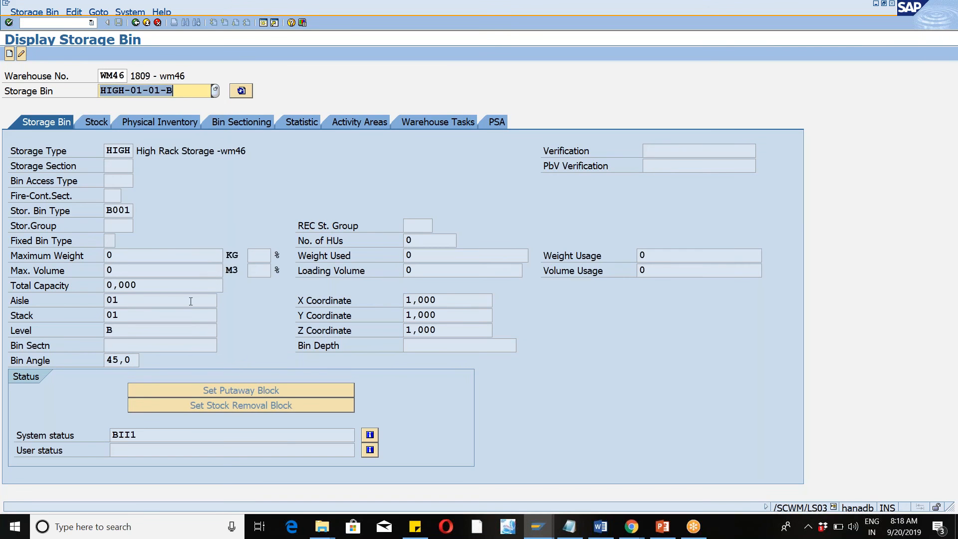
Switch bin HIGH-01-01-B to change mode, try setting its putaway and stock removal blocks, and exit to the start screen without saving.
left_click(21, 54)
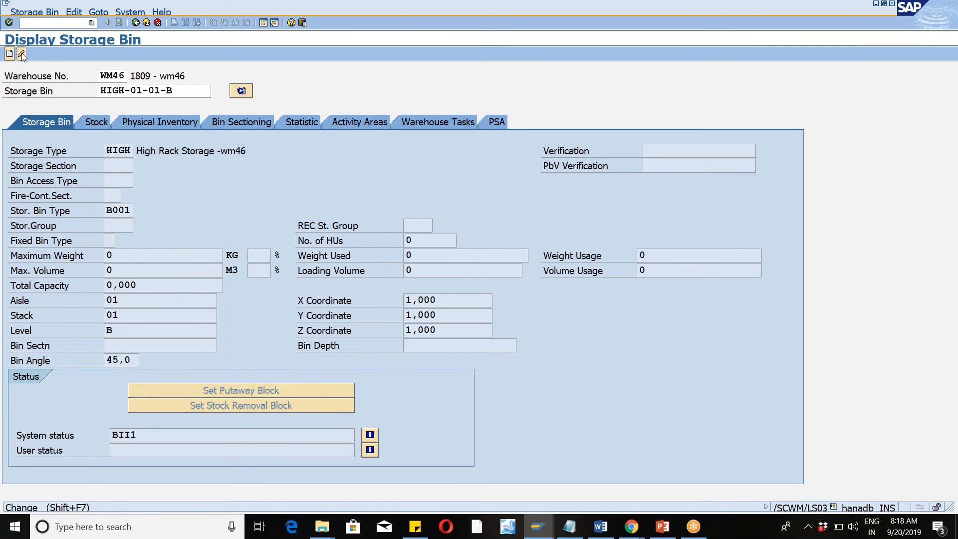
left_click(216, 393)
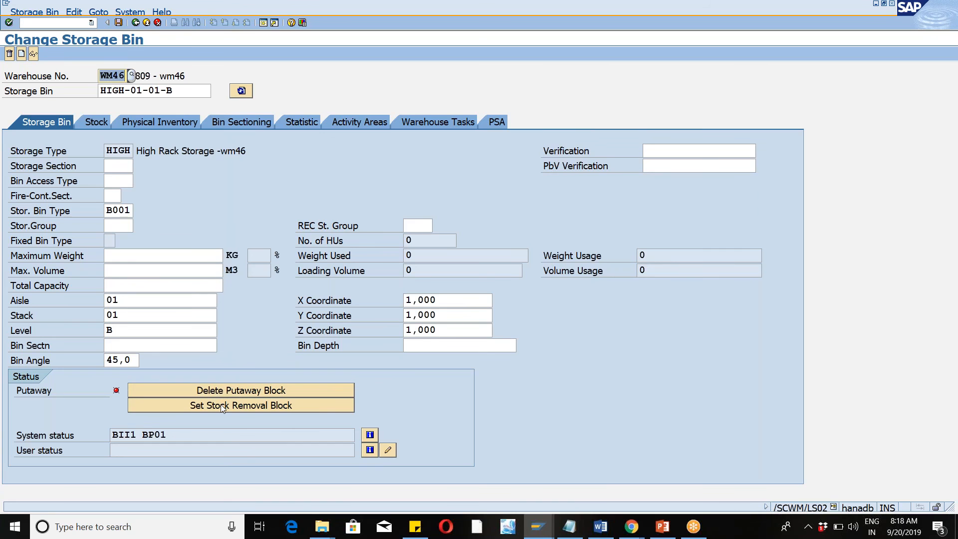
left_click(221, 405)
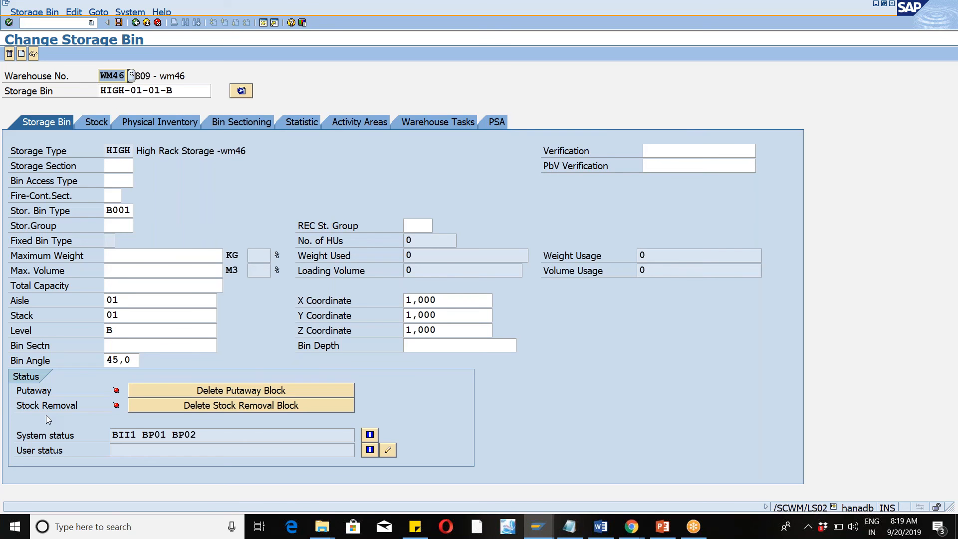
left_click(147, 22)
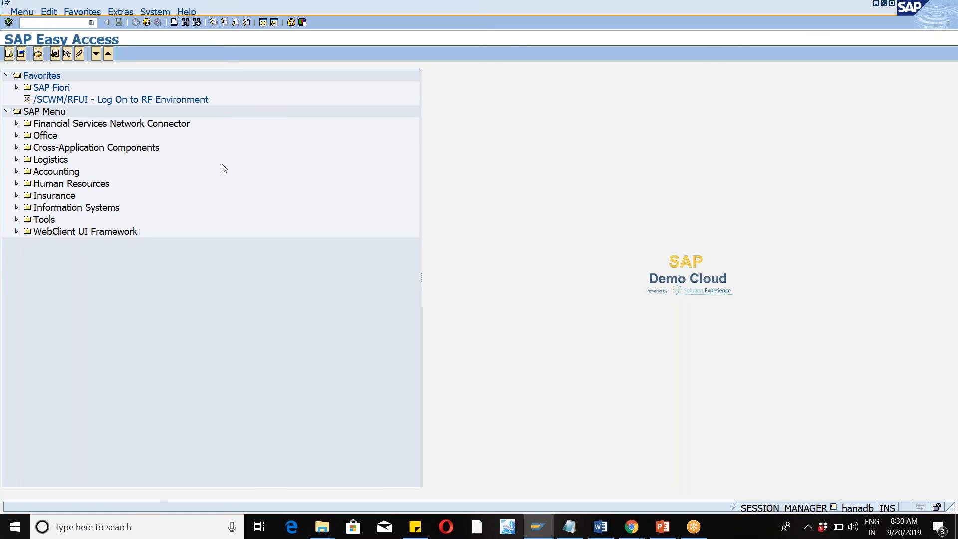
left_click(823, 92)
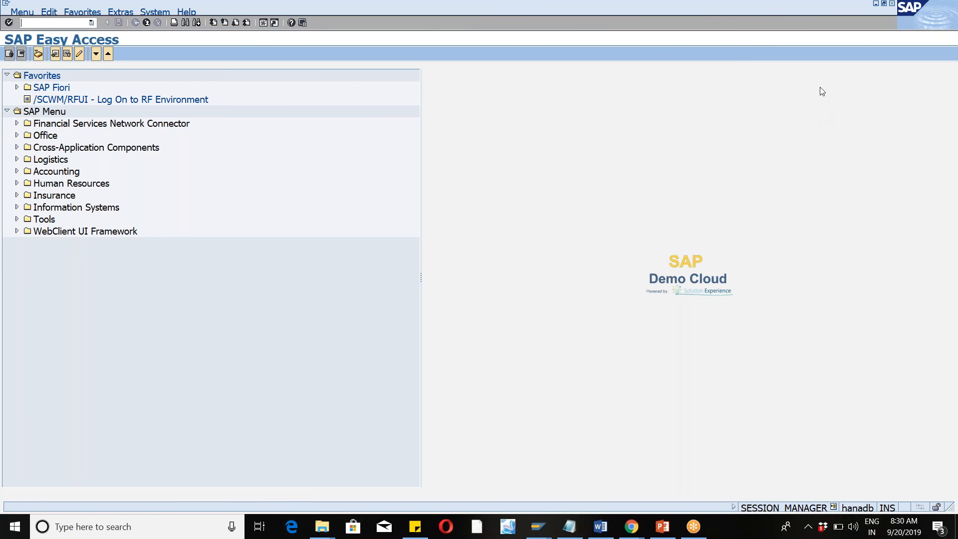